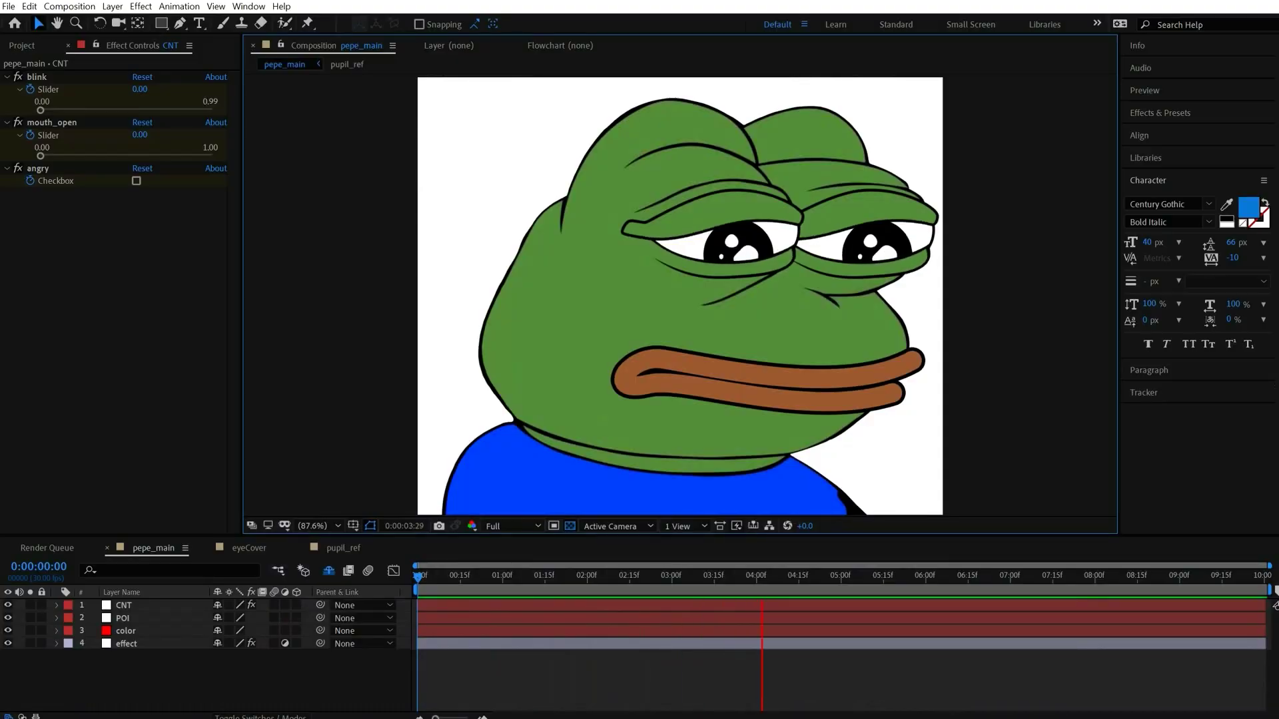
# Step: Test the finished character rig by raising the mouth_open slider to its maximum
pyautogui.moveTo(40, 110)
pyautogui.mouseDown()
pyautogui.moveTo(209, 109)
pyautogui.moveTo(40, 109)
pyautogui.mouseUp()
pyautogui.moveTo(40, 155); pyautogui.dragTo(214, 162)
pyautogui.click(826, 265)
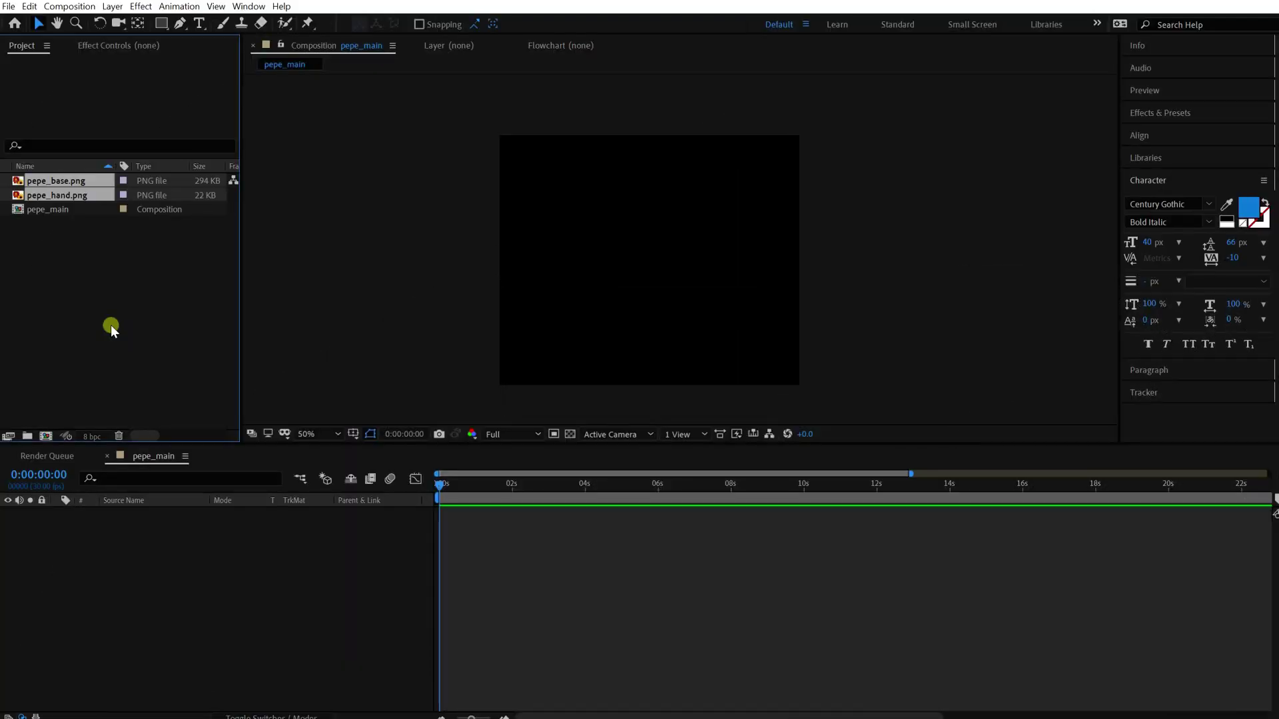
# Step: Place pepe_base.png in the pepe_main composition and preview pepe_hand.png among the project assets
pyautogui.click(58, 181)
pyautogui.moveTo(57, 180); pyautogui.dragTo(196, 613)
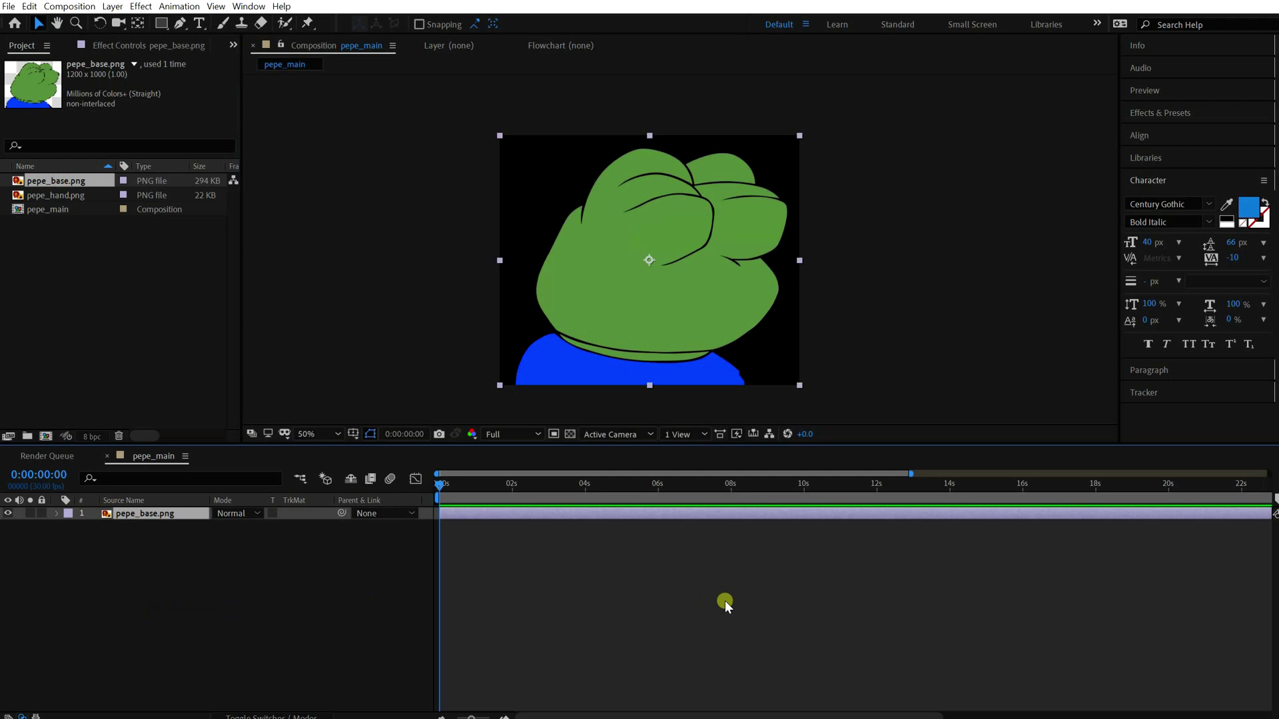
pyautogui.click(726, 603)
pyautogui.click(91, 196)
pyautogui.click(765, 572)
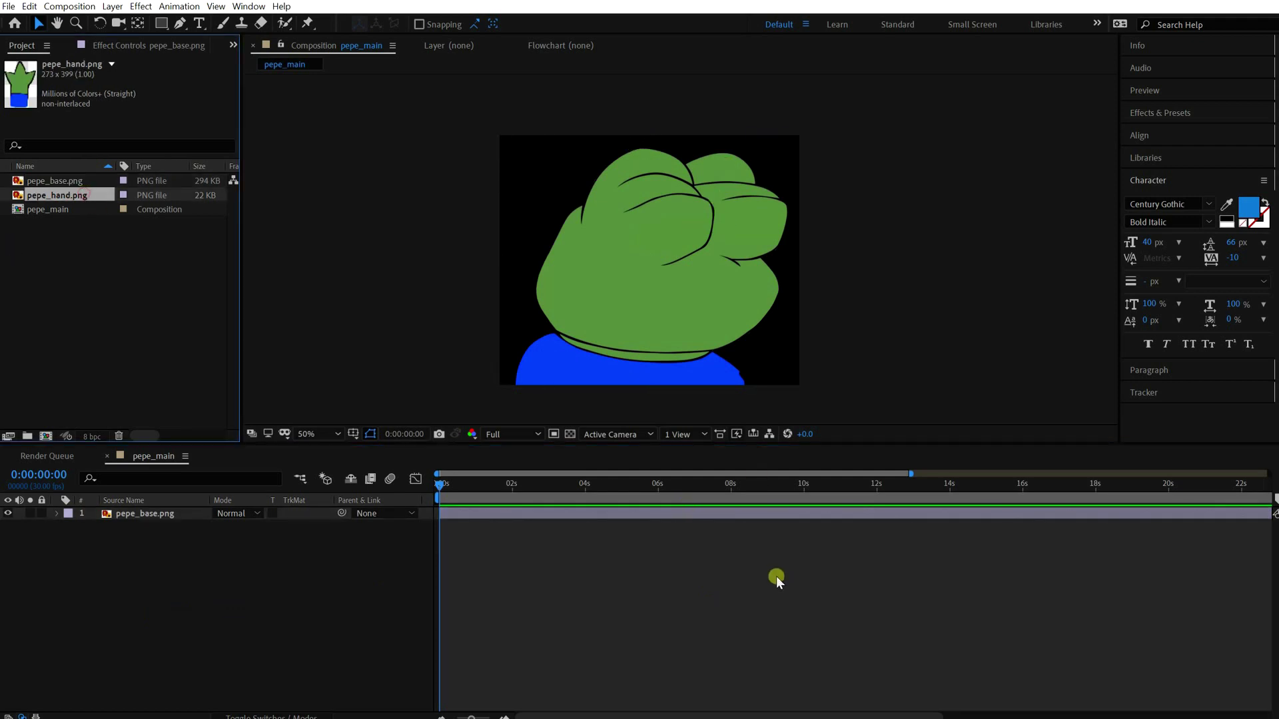
pyautogui.click(830, 236)
# Step: Import frog_1.jpg, place it above pepe_base.png as a reference layer and reveal its Opacity property
pyautogui.doubleClick(134, 353)
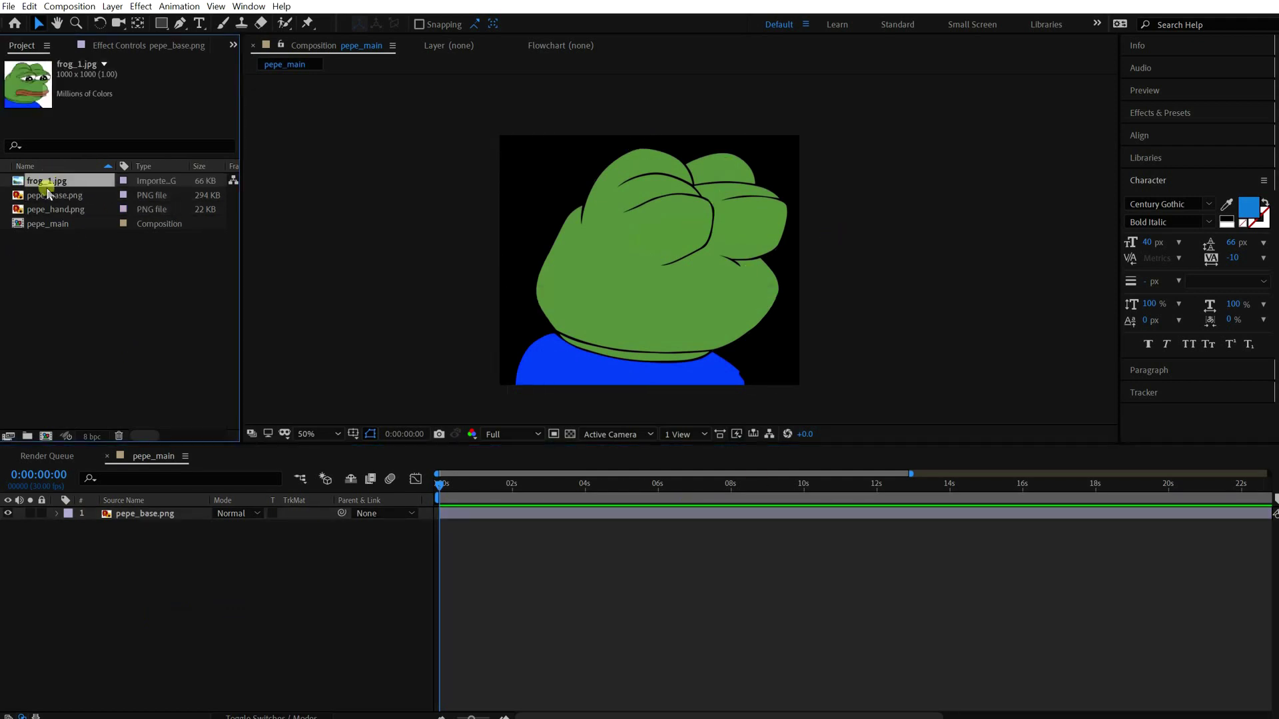
pyautogui.moveTo(46, 184); pyautogui.dragTo(260, 527)
pyautogui.click(658, 232)
pyautogui.scroll(1, 659, 232)
pyautogui.scroll(-1, 468, 340)
pyautogui.press('t')
# Step: Trace the whole left eye with the Pen tool as a closed white shape over the frog reference
pyautogui.scroll(2, 718, 157)
pyautogui.press('F2')
pyautogui.scroll(1, 813, 341)
pyautogui.press('g')
pyautogui.moveTo(638, 193); pyautogui.dragTo(702, 192)
pyautogui.moveTo(651, 364); pyautogui.dragTo(606, 364)
pyautogui.moveTo(422, 277)
pyautogui.mouseDown()
pyautogui.moveTo(420, 230)
pyautogui.moveTo(425, 253)
pyautogui.mouseUp()
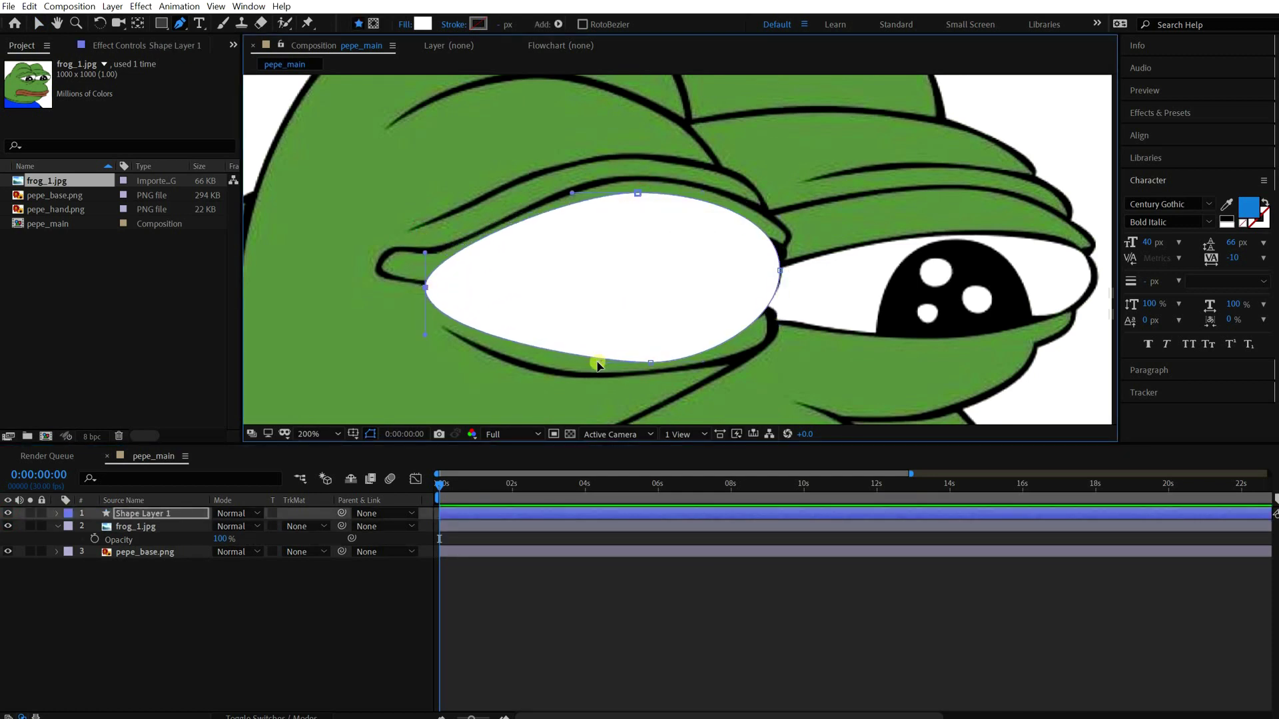
# Step: Rename the new eye shape layer eye_base_L
pyautogui.click(143, 514)
pyautogui.press('Return')
pyautogui.write('eye_base_L')
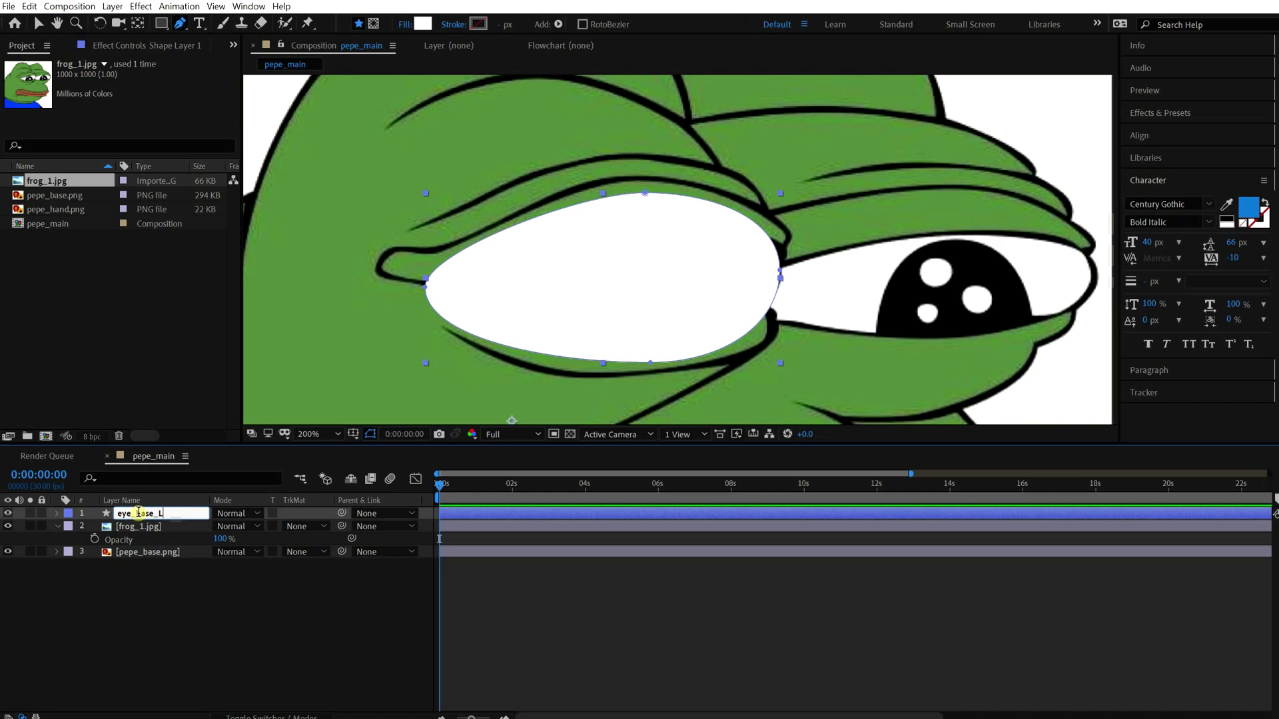
pyautogui.press('Return')
# Step: Add a Stroke layer style to eye_base_L and set its color to black
pyautogui.click(112, 6)
pyautogui.moveTo(153, 360)
pyautogui.click(373, 533)
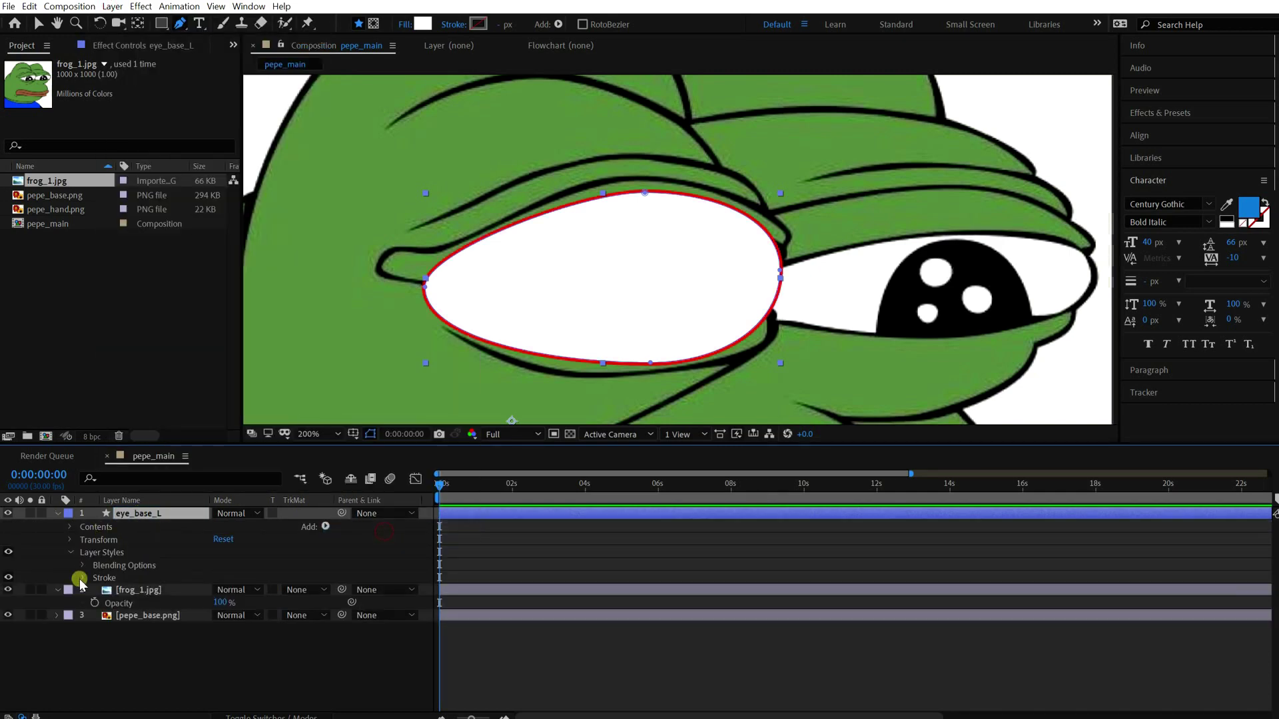
pyautogui.click(82, 577)
pyautogui.click(221, 603)
pyautogui.click(286, 542)
pyautogui.click(586, 400)
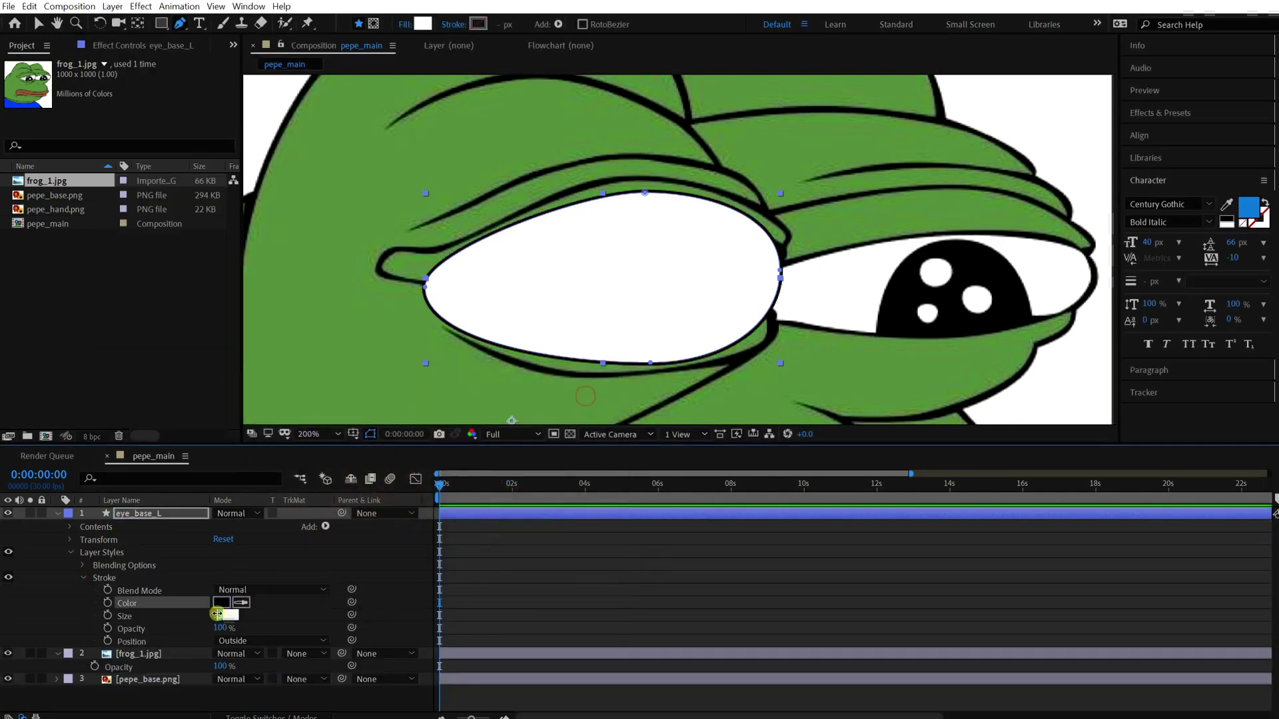
# Step: Set the stroke size of eye_base_L to 6
pyautogui.click(217, 613)
pyautogui.moveTo(218, 613); pyautogui.dragTo(253, 613)
pyautogui.click(457, 589)
pyautogui.write('6')
pyautogui.press('Return')
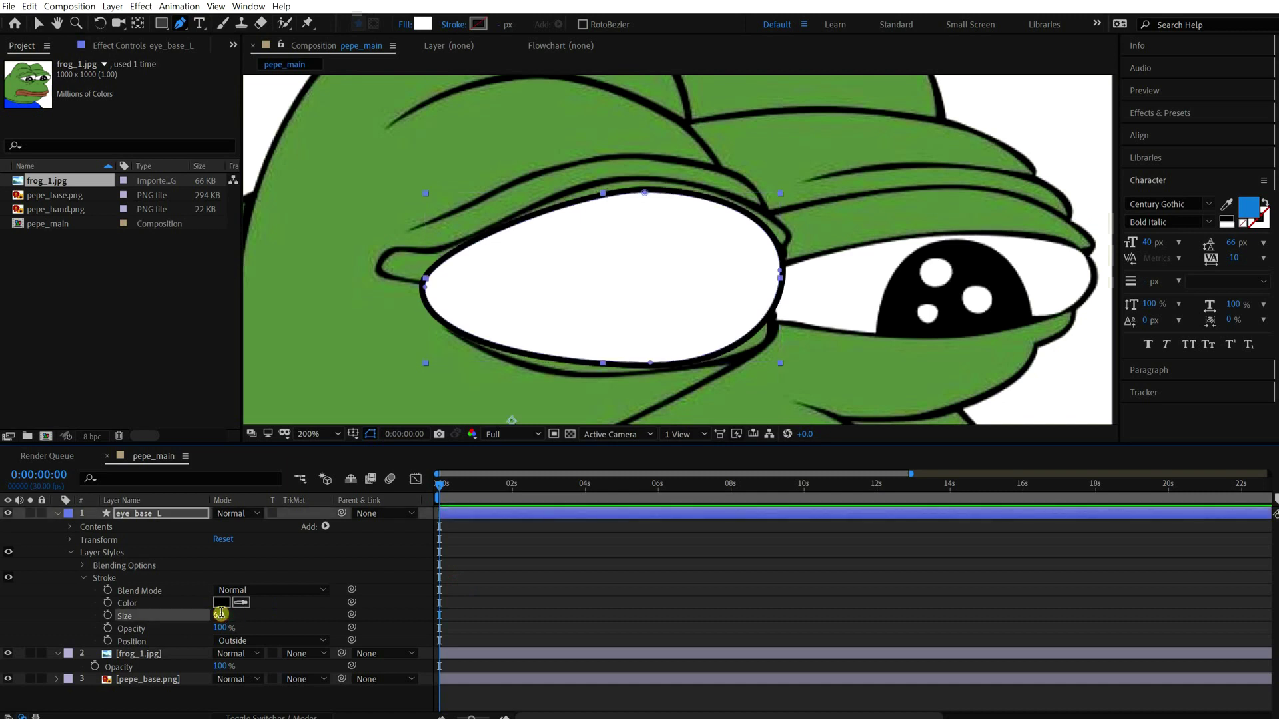
# Step: Nudge the top and bottom points of the eye_base_L path slightly inward
pyautogui.click(235, 560)
pyautogui.click(179, 514)
pyautogui.moveTo(651, 362); pyautogui.dragTo(651, 360)
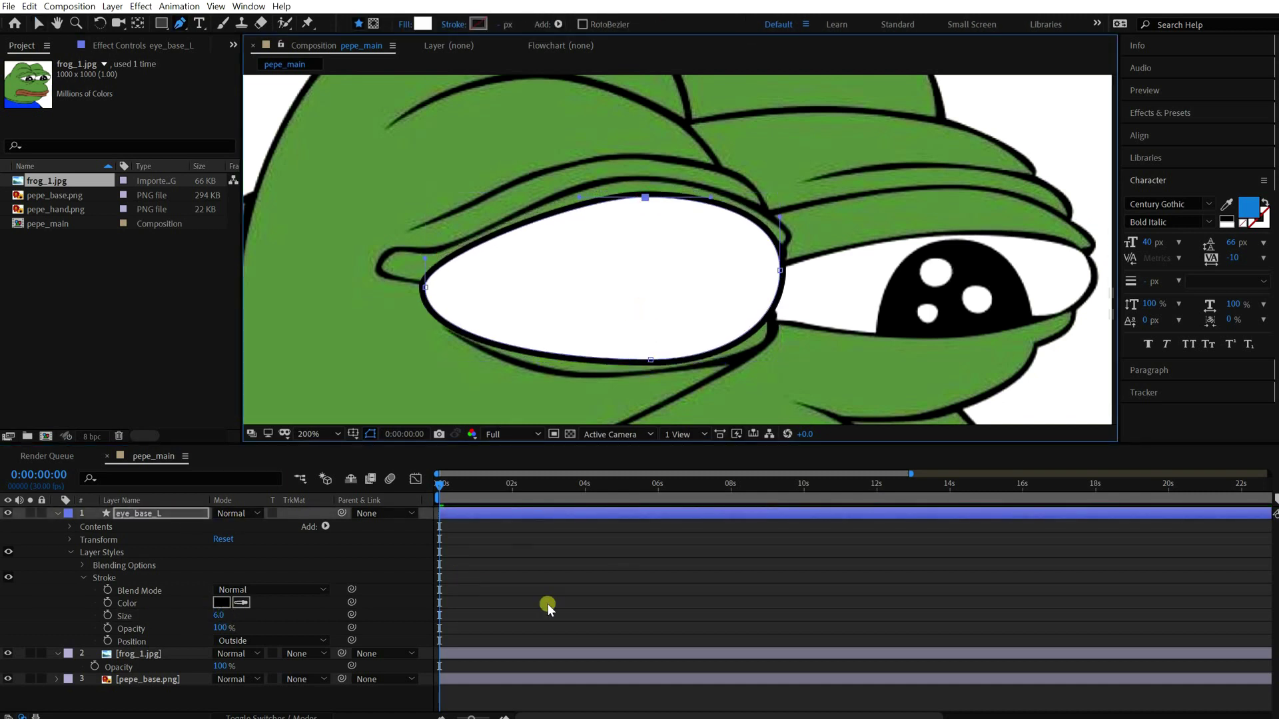
# Step: Duplicate eye_base_L, rename the copy eye_base_R and place it beneath the original
pyautogui.press('v')
pyautogui.hotkey('ctrl', 'd')
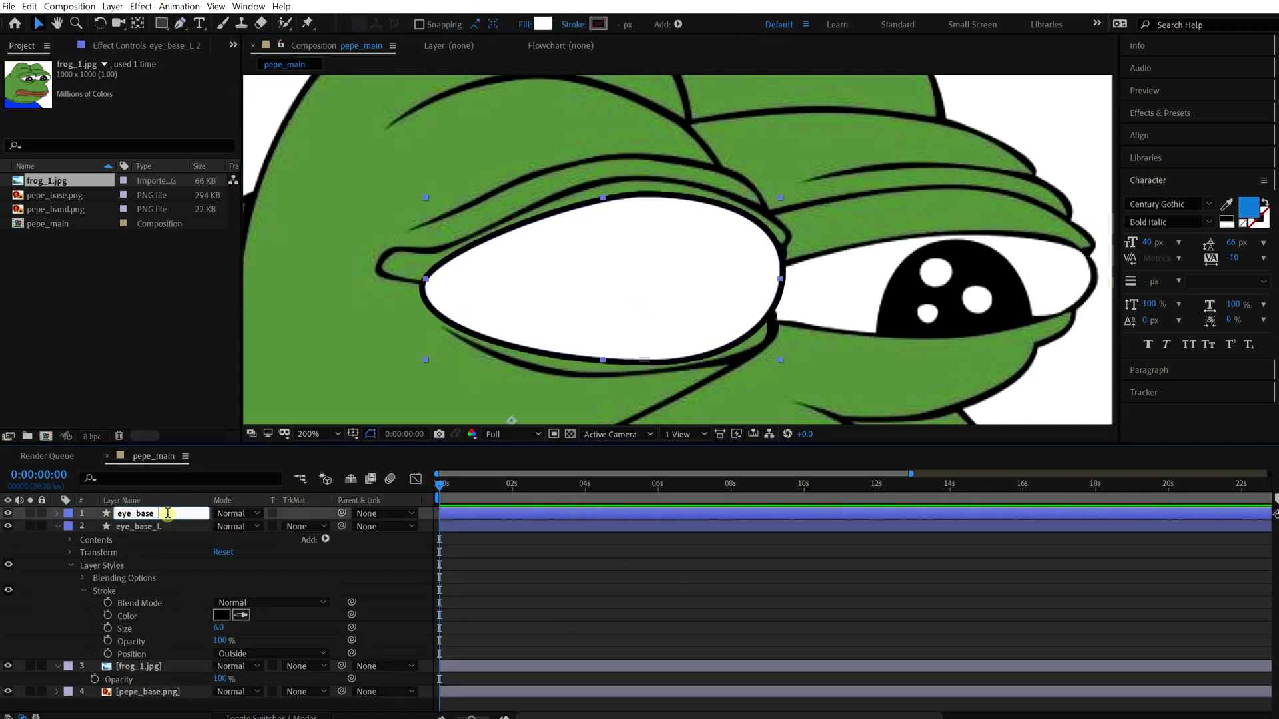
pyautogui.press('F2')
pyautogui.press('u')
pyautogui.moveTo(150, 513); pyautogui.dragTo(154, 533)
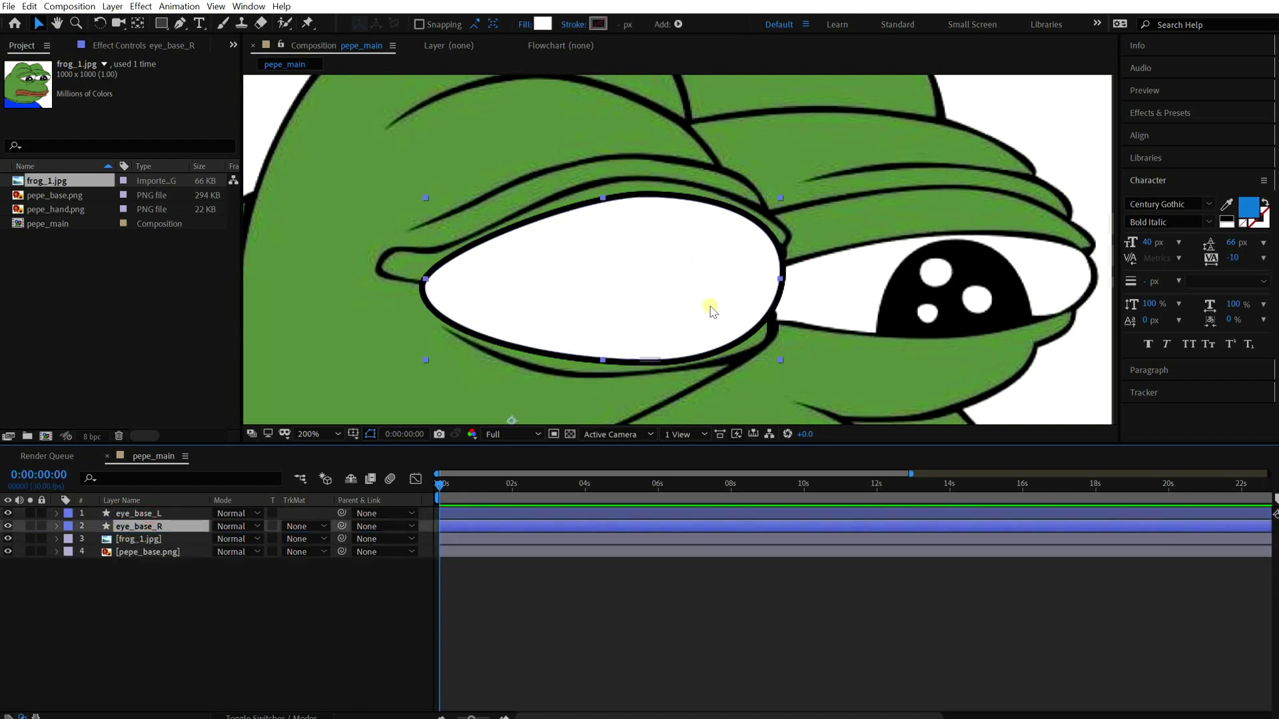
# Step: Move eye_base_R horizontally over the right eye and hide both eye base layers
pyautogui.moveTo(822, 285); pyautogui.dragTo(1049, 285)
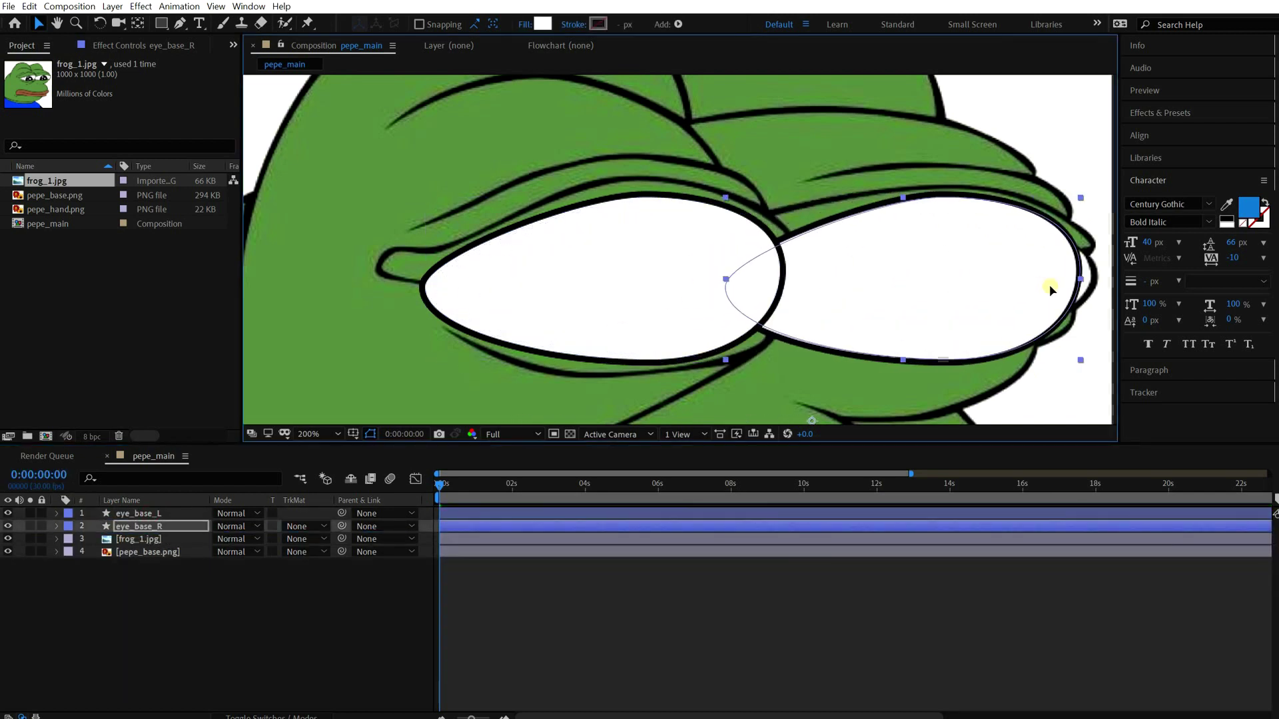
pyautogui.moveTo(8, 514); pyautogui.dragTo(8, 526)
pyautogui.click(697, 659)
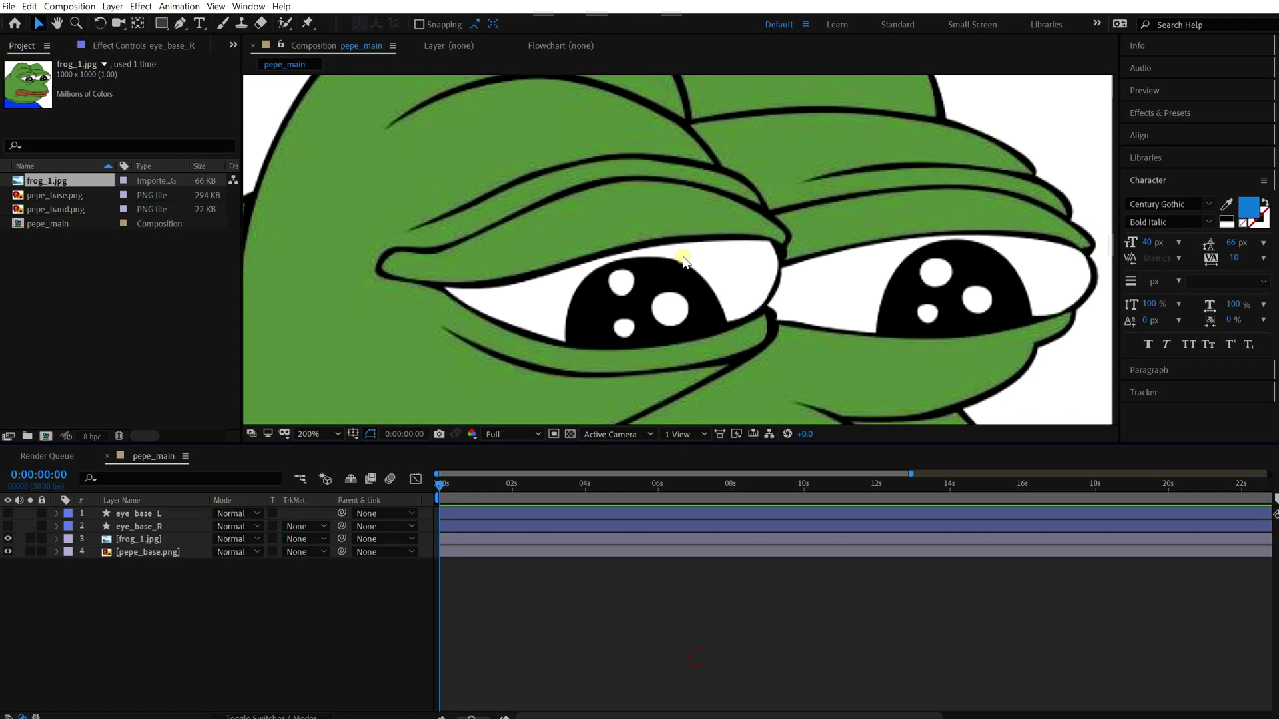
# Step: Trace the left eye's upper eyelid as a closed shape with the Pen tool
pyautogui.click(395, 254)
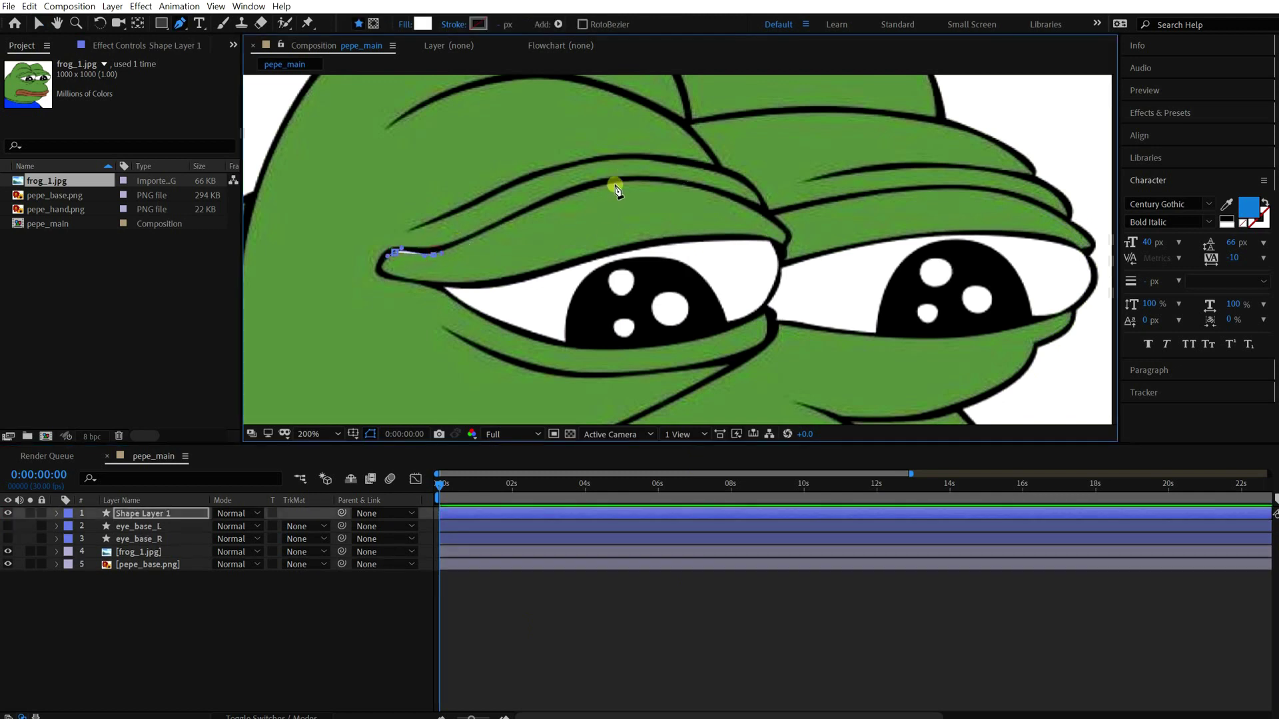
pyautogui.moveTo(620, 181); pyautogui.dragTo(693, 180)
pyautogui.click(788, 236)
pyautogui.moveTo(655, 238); pyautogui.dragTo(583, 248)
pyautogui.moveTo(434, 285); pyautogui.dragTo(393, 278)
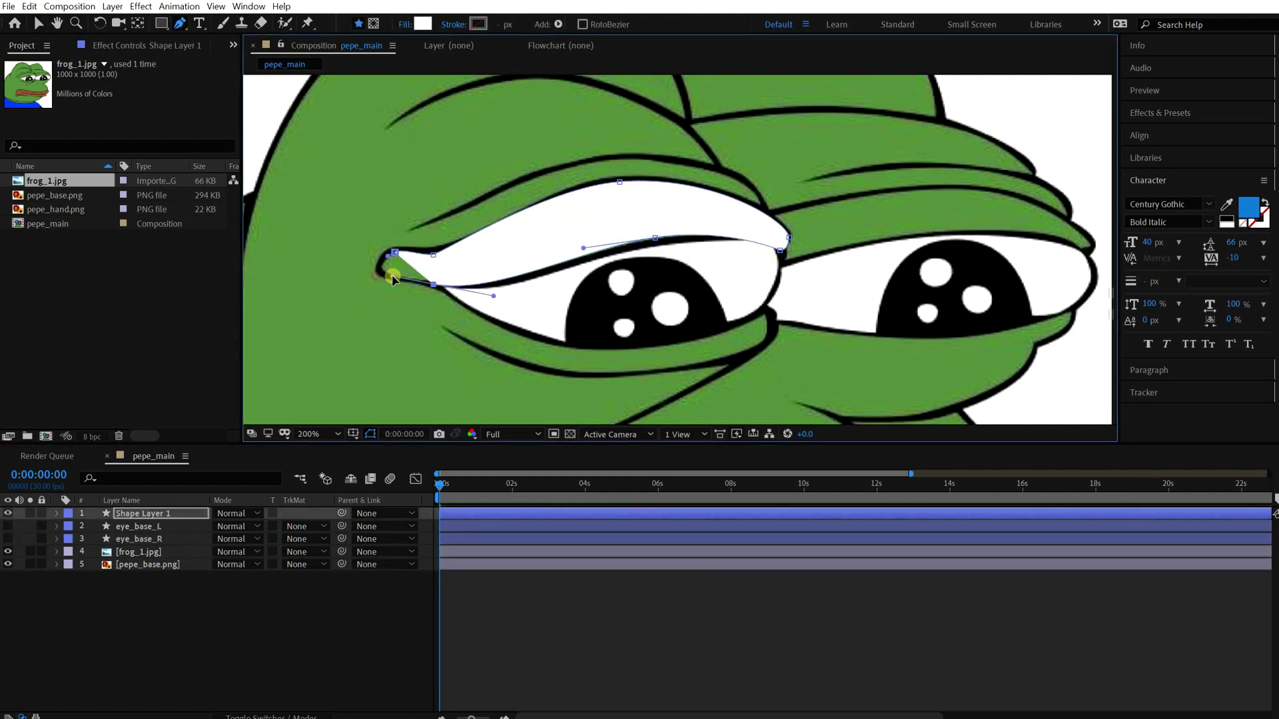
pyautogui.click(382, 273)
# Step: Set the upper eyelid's fill to the frog's skin green sampled from the reference image
pyautogui.click(423, 24)
pyautogui.click(559, 471)
pyautogui.click(481, 128)
pyautogui.click(585, 402)
# Step: Add a black Stroke layer style to the upper eyelid shape
pyautogui.click(112, 6)
pyautogui.click(373, 536)
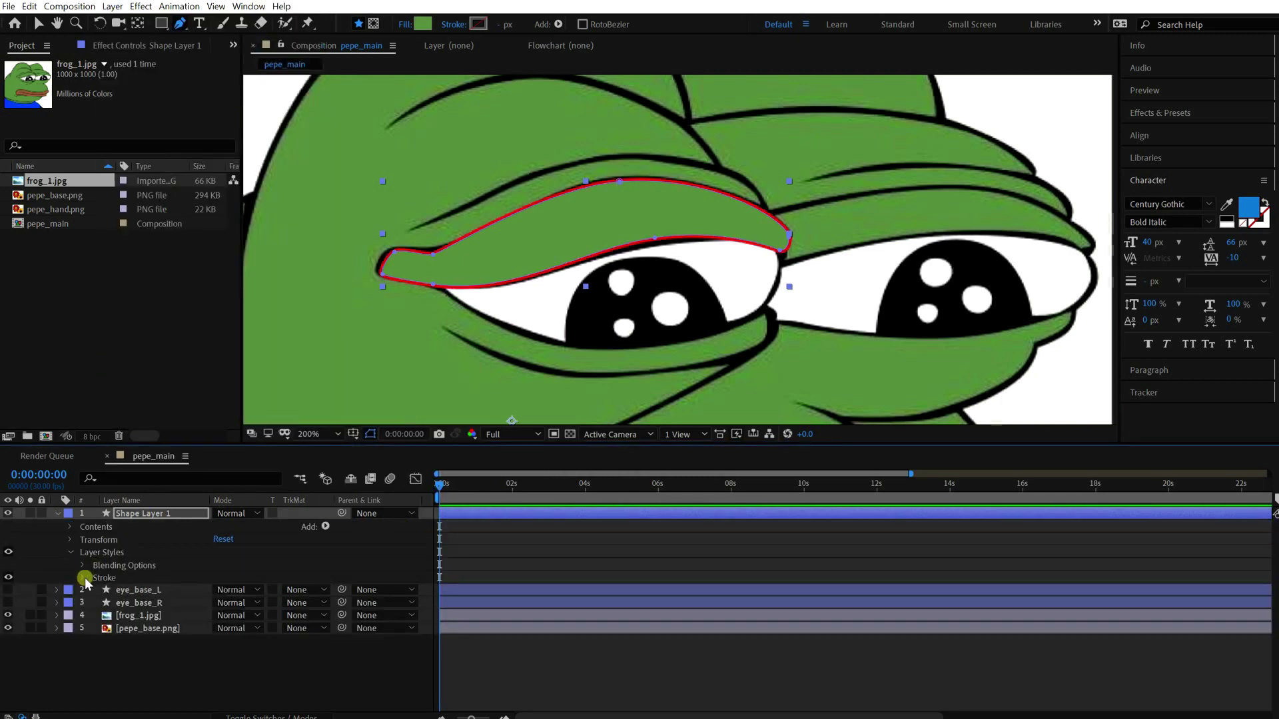
pyautogui.click(84, 578)
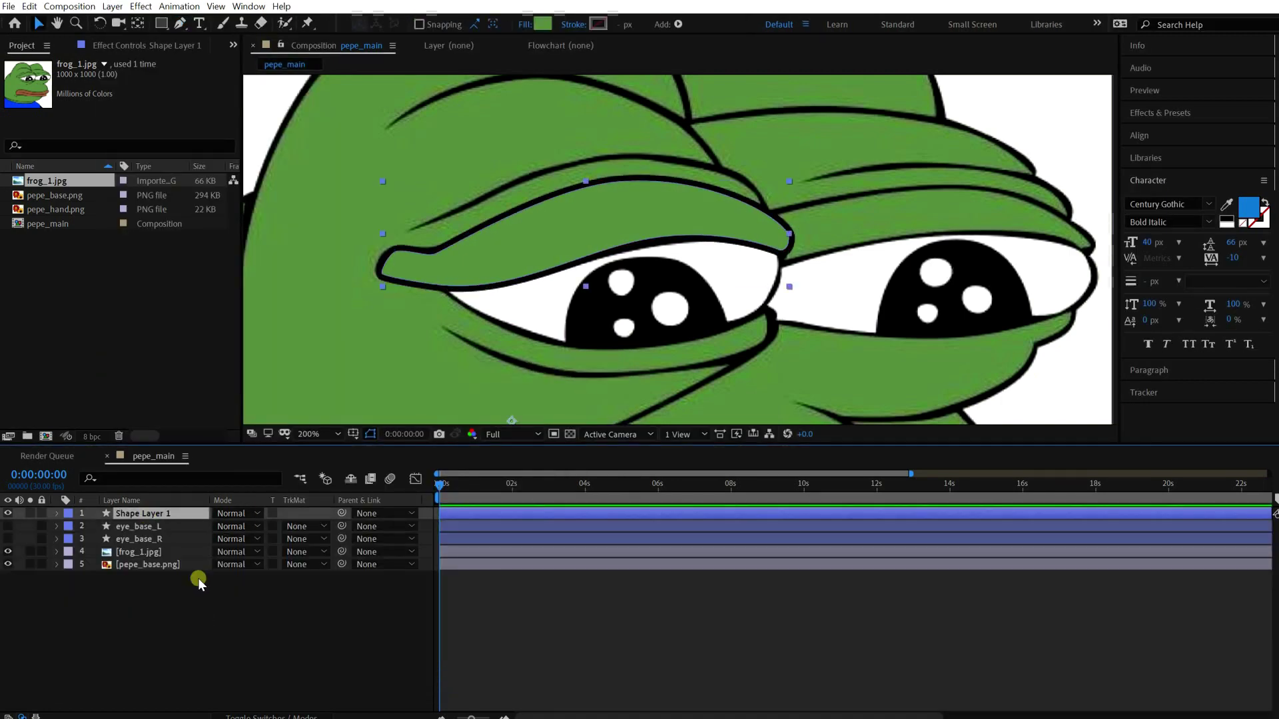
# Step: Rename the upper eyelid layer eyeCover_up
pyautogui.write('eyeCover_up')
pyautogui.press('Return')
pyautogui.click(199, 580)
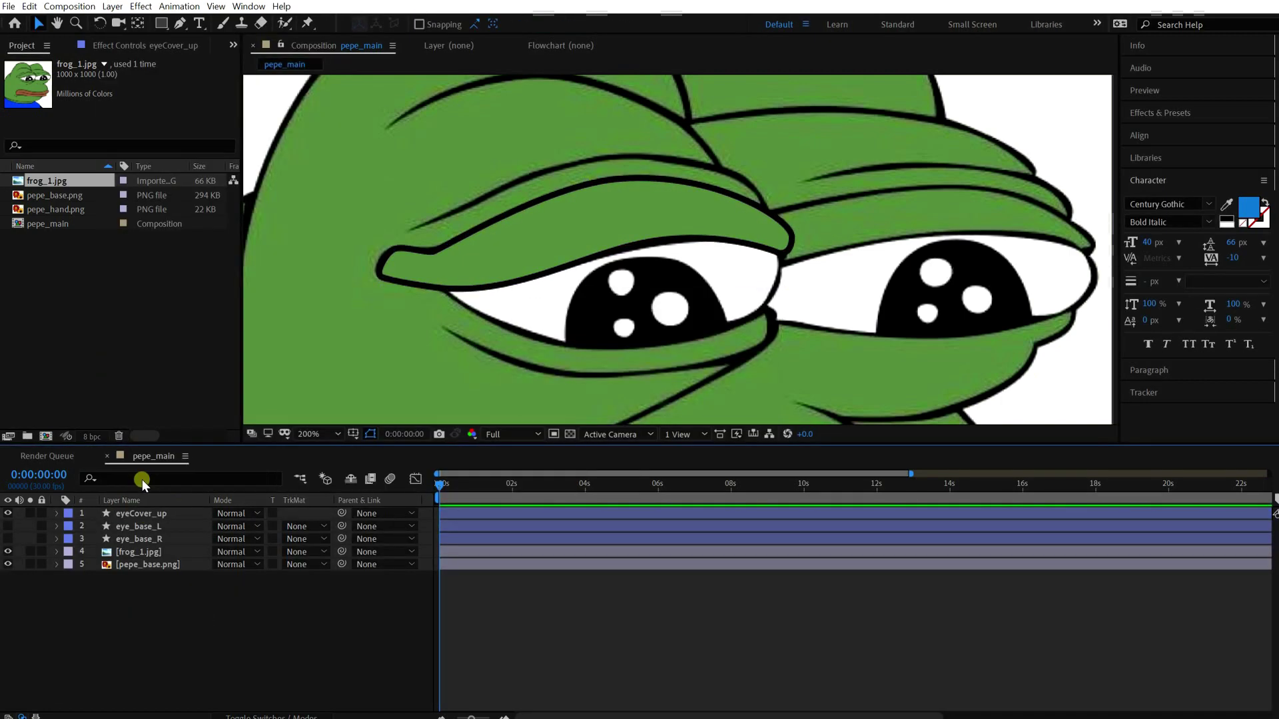
# Step: Trace the left eye's lower eyelid with the Pen tool as a green shape on a new layer
pyautogui.press('g')
pyautogui.moveTo(437, 285); pyautogui.dragTo(456, 300)
pyautogui.moveTo(562, 349); pyautogui.dragTo(612, 346)
pyautogui.moveTo(764, 313); pyautogui.dragTo(771, 311)
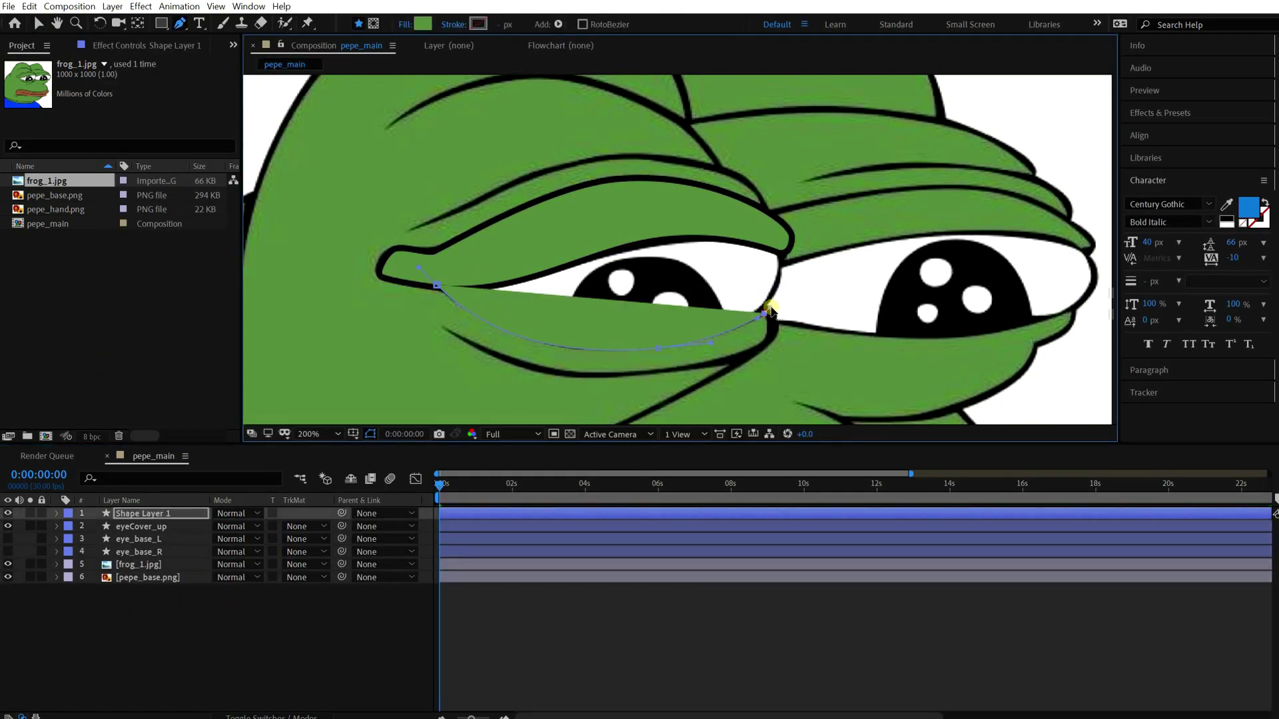
pyautogui.moveTo(659, 372); pyautogui.dragTo(624, 375)
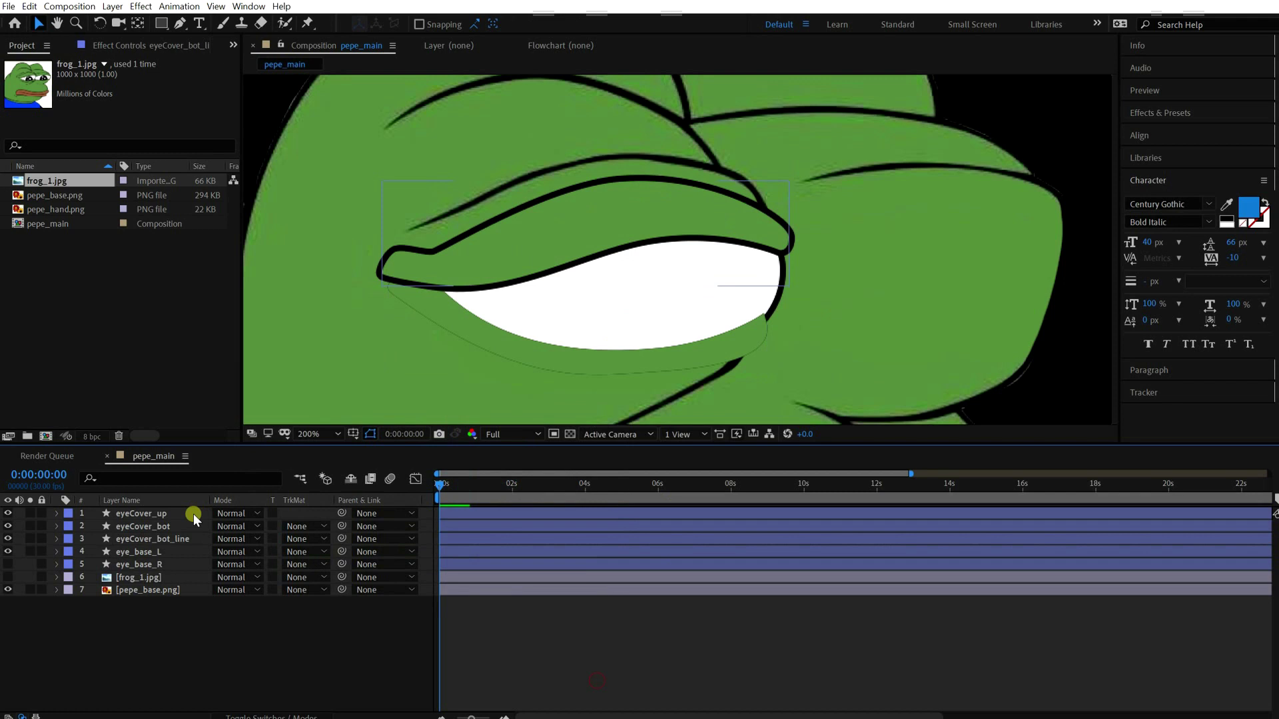
# Step: Reshape the eyeCover_bot_line path so that it forms a black outline around the lower eyelid
pyautogui.click(174, 527)
pyautogui.click(174, 537)
pyautogui.press('g')
pyautogui.moveTo(658, 344); pyautogui.dragTo(658, 339)
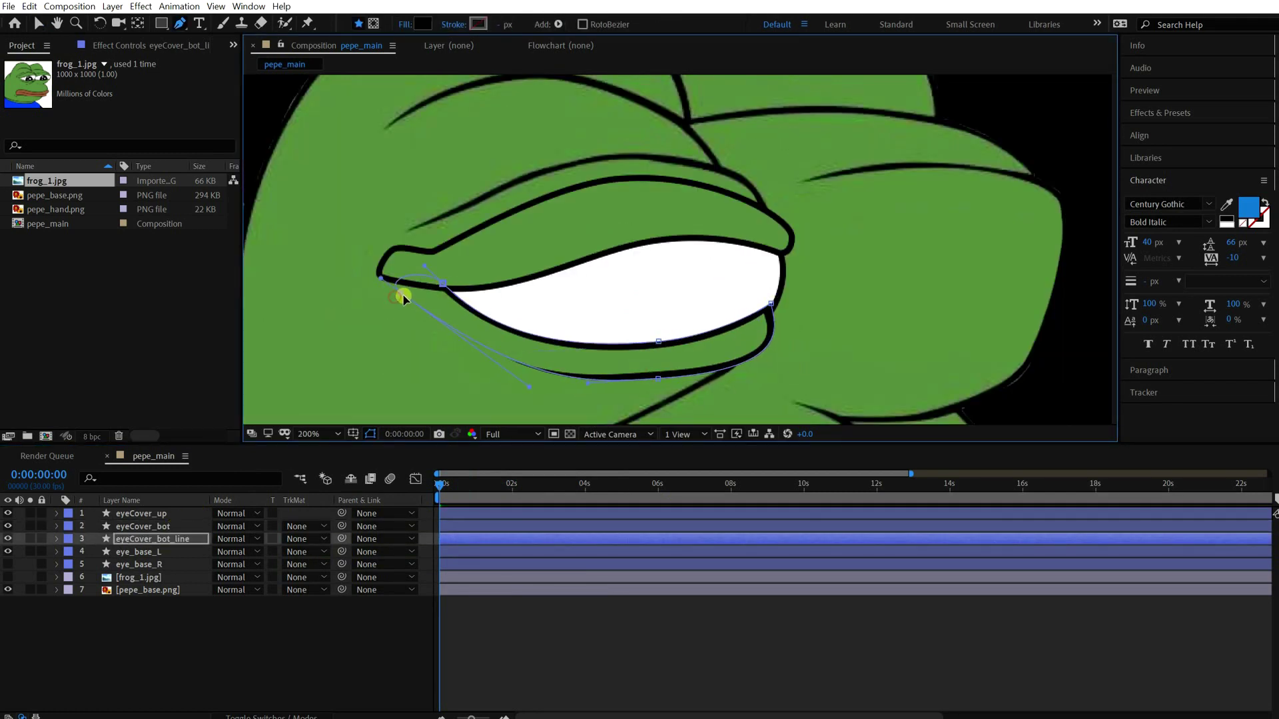
pyautogui.press('v')
# Step: Pre-compose eyeCover_up, eyeCover_bot and eyeCover_bot_line into a composition named eyeCover
pyautogui.scroll(-1, 1023, 255)
pyautogui.click(1022, 255)
pyautogui.moveTo(1023, 255); pyautogui.dragTo(981, 238)
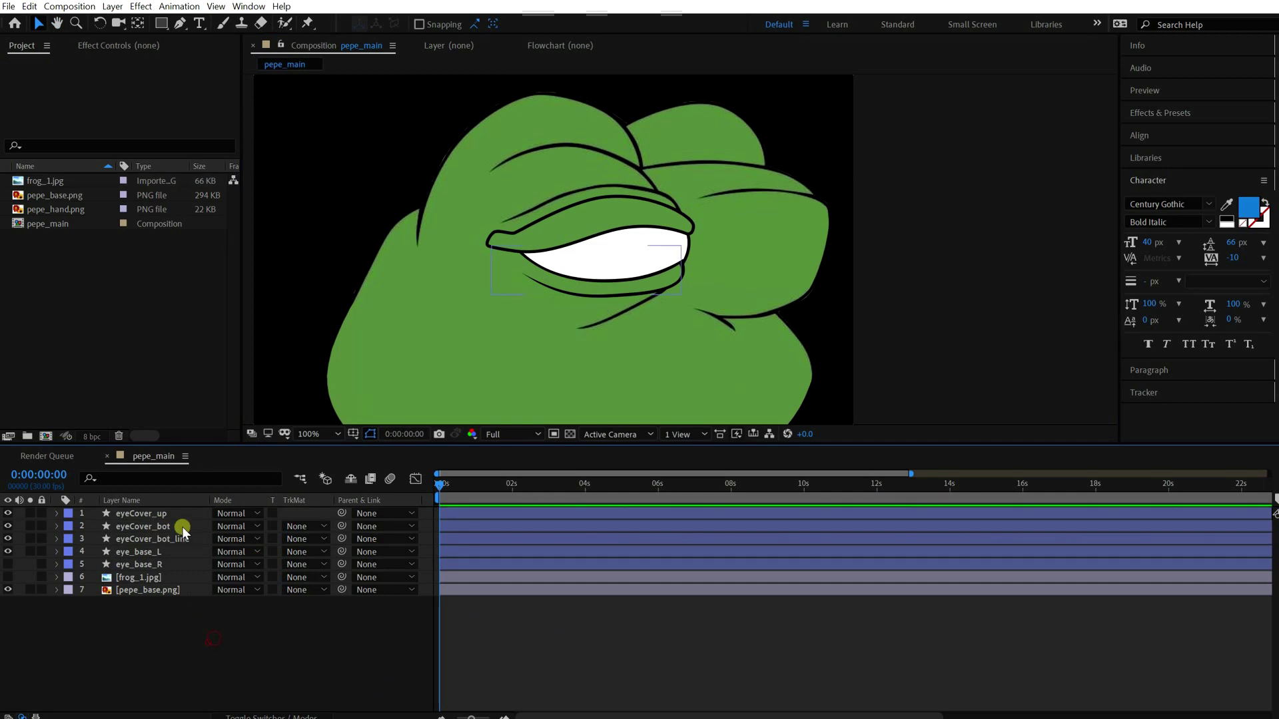
pyautogui.click(174, 513)
pyautogui.keyDown('shift'); pyautogui.click(175, 527); pyautogui.keyUp('shift')
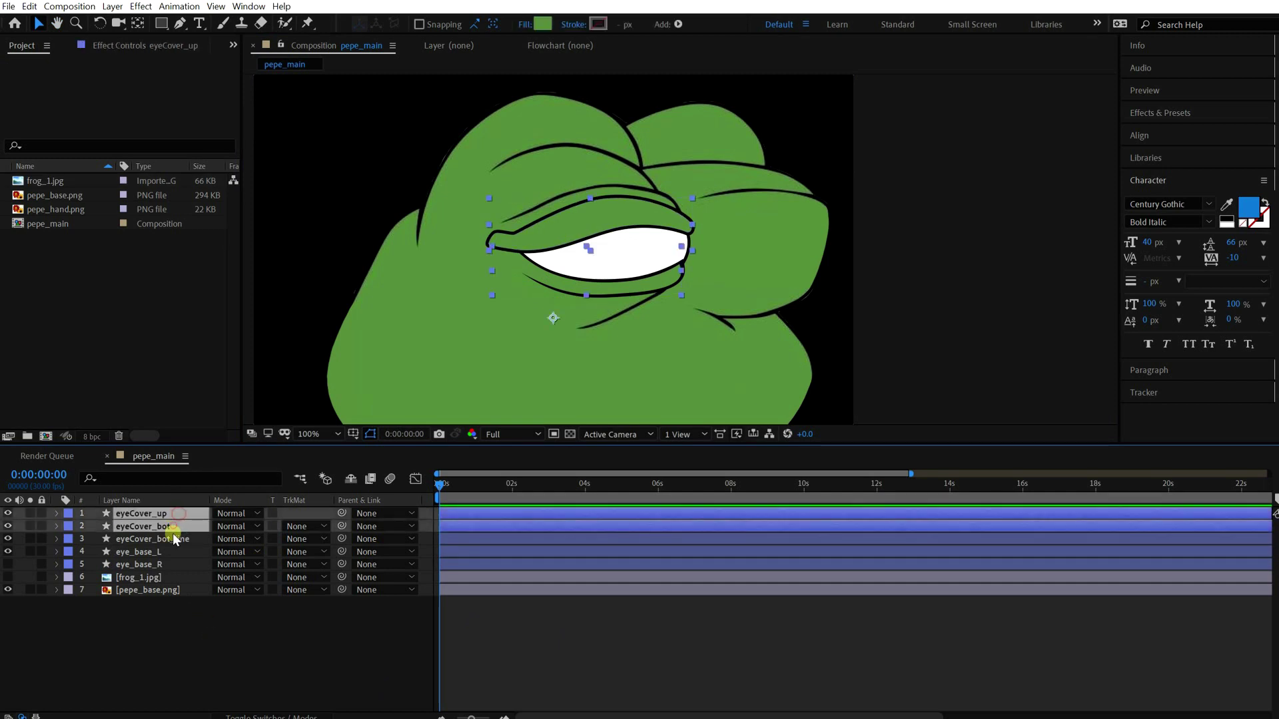
pyautogui.keyDown('shift'); pyautogui.click(175, 539); pyautogui.keyUp('shift')
pyautogui.rightClick(169, 527)
pyautogui.click(220, 470)
pyautogui.write('eyeCover')
pyautogui.press('Return')
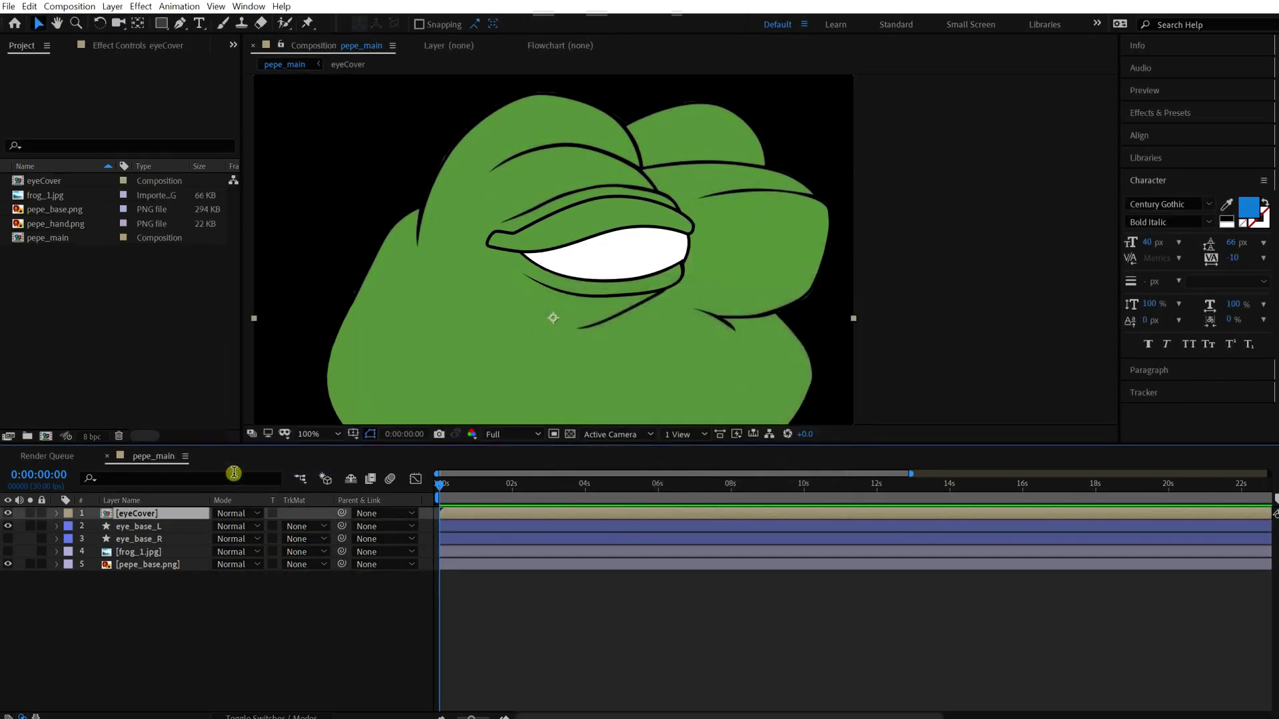
# Step: Open the eyeCover composition and crop it to a region of interest of about 422 × 206 px around the eyelids
pyautogui.doubleClick(137, 513)
pyautogui.scroll(4, 785, 285)
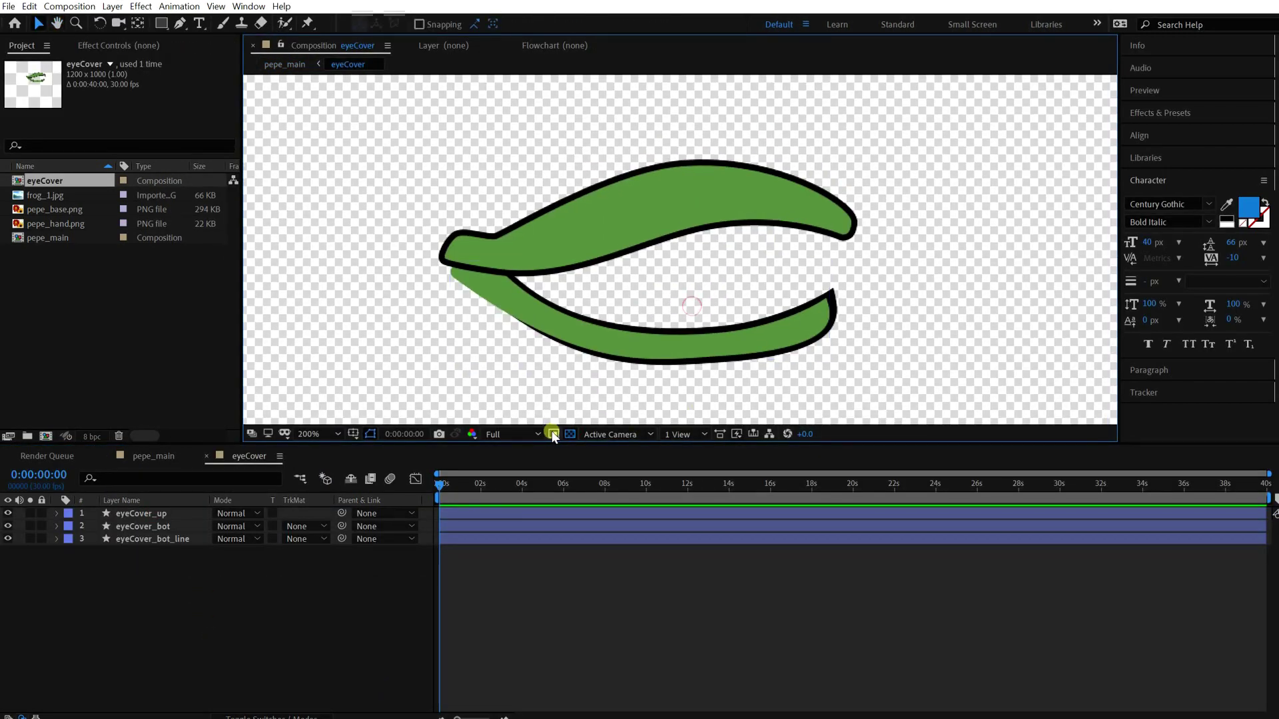
pyautogui.moveTo(886, 368); pyautogui.dragTo(862, 257)
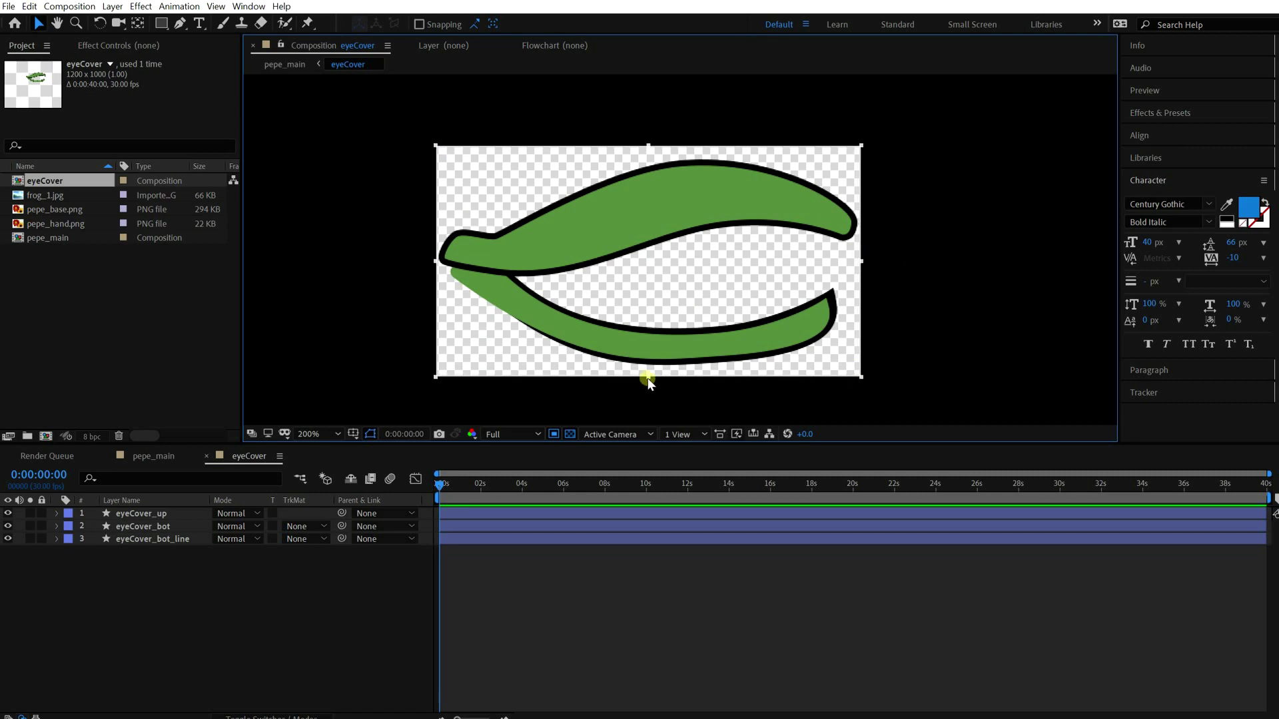
pyautogui.moveTo(649, 146); pyautogui.dragTo(651, 158)
pyautogui.click(69, 6)
pyautogui.click(94, 89)
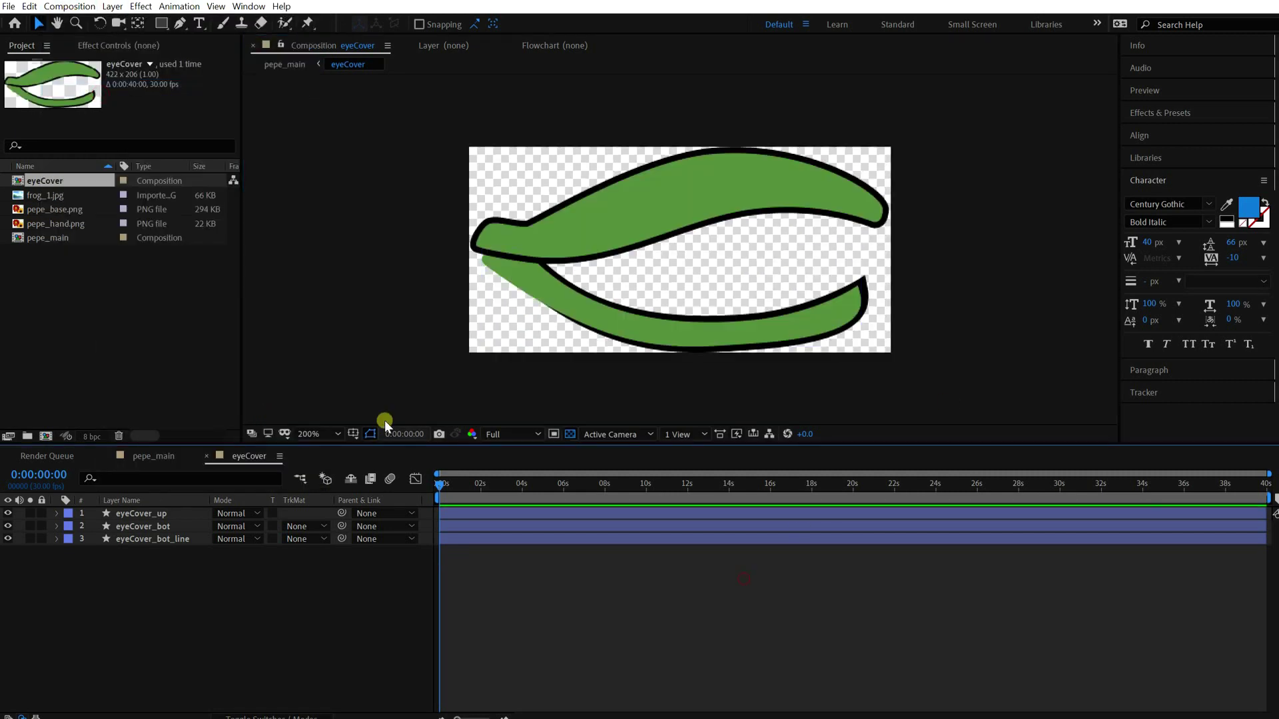
# Step: In pepe_main, realign the cropped eyeCover layer with the left eye, using the shown frog_1.jpg layer as reference
pyautogui.click(167, 457)
pyautogui.moveTo(586, 257); pyautogui.dragTo(591, 187)
pyautogui.click(8, 551)
pyautogui.scroll(1, 589, 190)
pyautogui.click(8, 513)
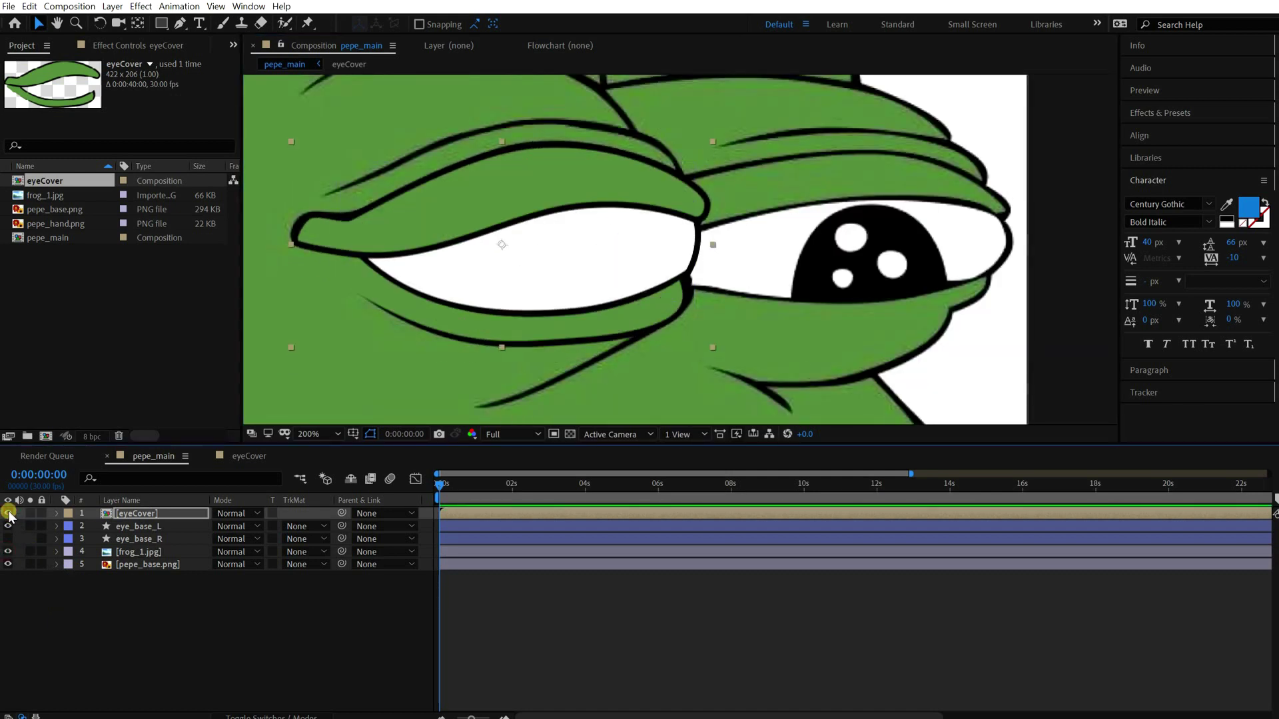
# Step: Rename the eyeCover layer eyeCover_L and duplicate it beneath the original as eyeCover_R
pyautogui.press('Return')
pyautogui.hotkey('ctrl', 'd')
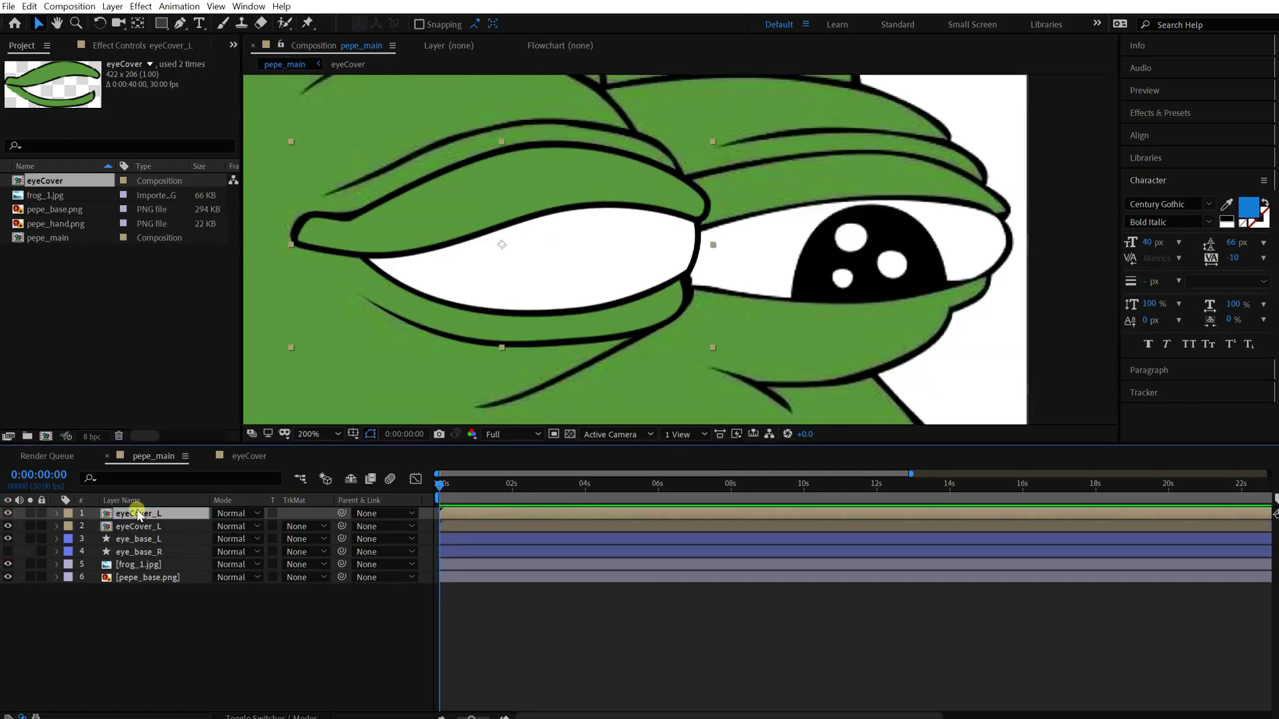
pyautogui.hotkey('ctrl', '[')
pyautogui.press('Return')
pyautogui.press('End')
pyautogui.press('BackSpace')
pyautogui.write('R')
pyautogui.press('Return')
# Step: Move eyeCover_R over the right eye and place eye_base_L above it in the layer order
pyautogui.moveTo(568, 261); pyautogui.dragTo(874, 261)
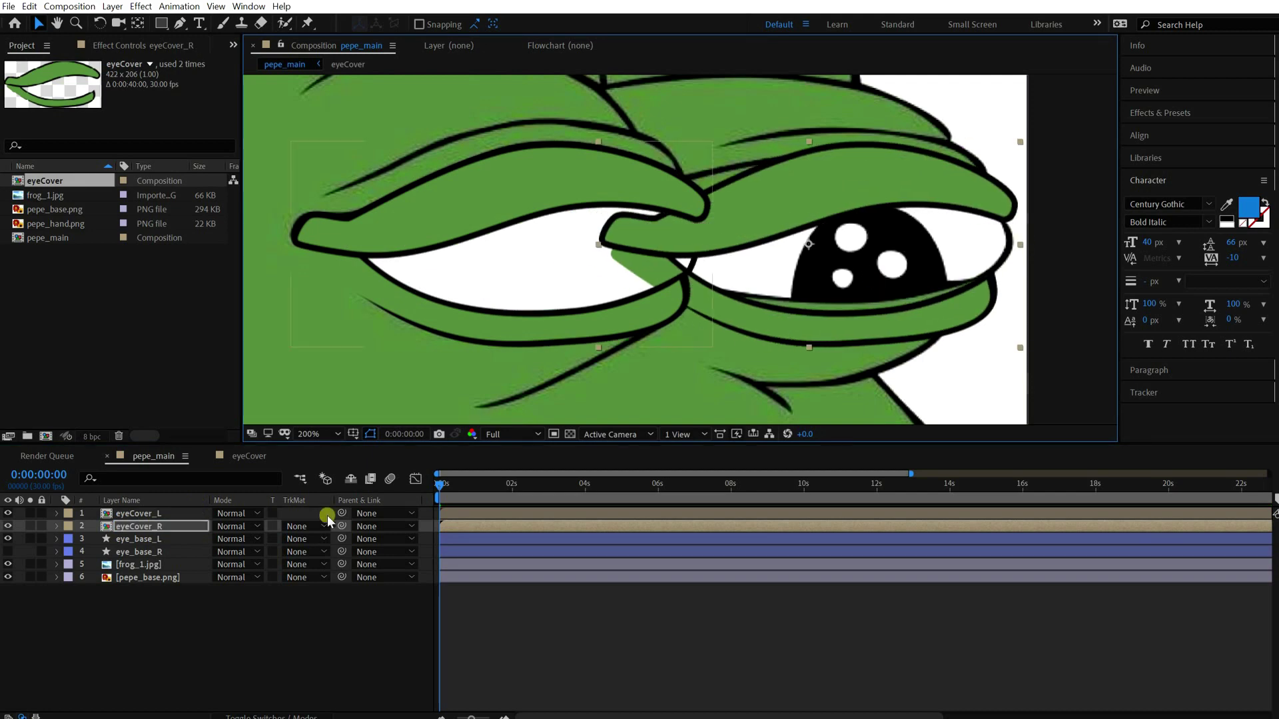
pyautogui.click(166, 552)
pyautogui.moveTo(166, 539); pyautogui.dragTo(166, 521)
pyautogui.click(166, 552)
# Step: Show the eye_base_R layer and hide the frog_1.jpg reference
pyautogui.click(8, 552)
pyautogui.click(446, 594)
pyautogui.scroll(-1, 720, 377)
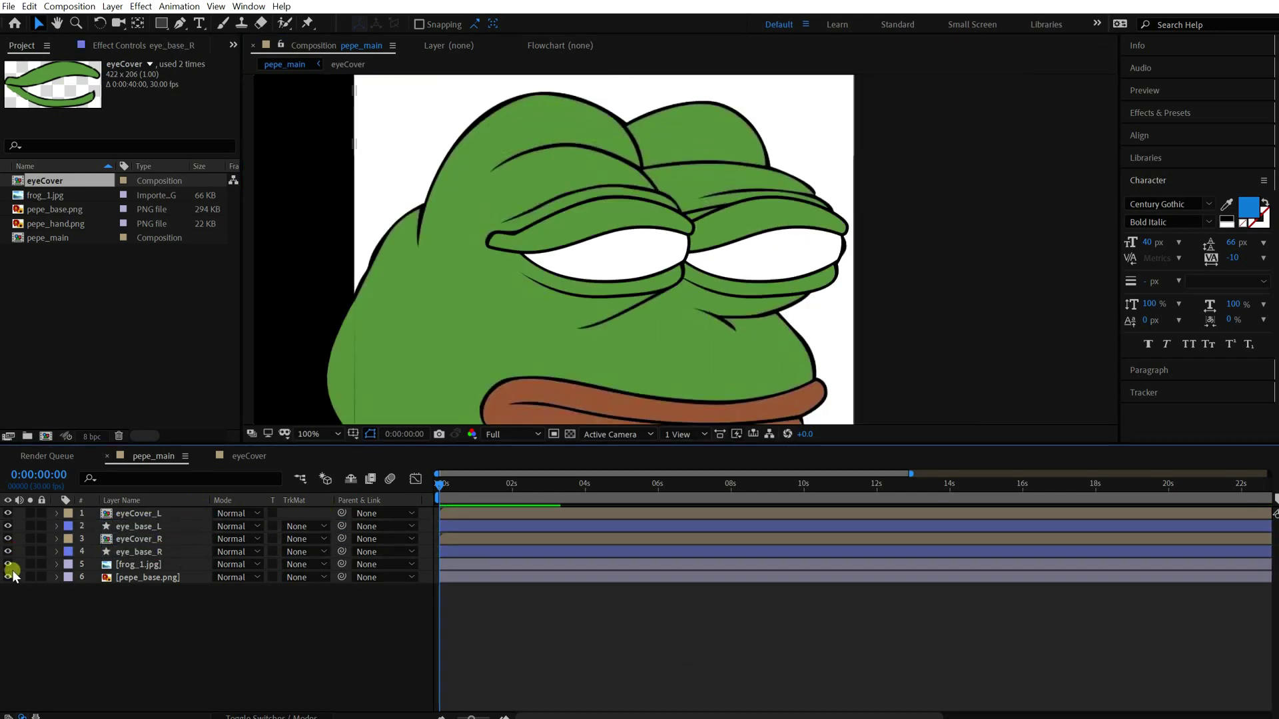
pyautogui.click(8, 564)
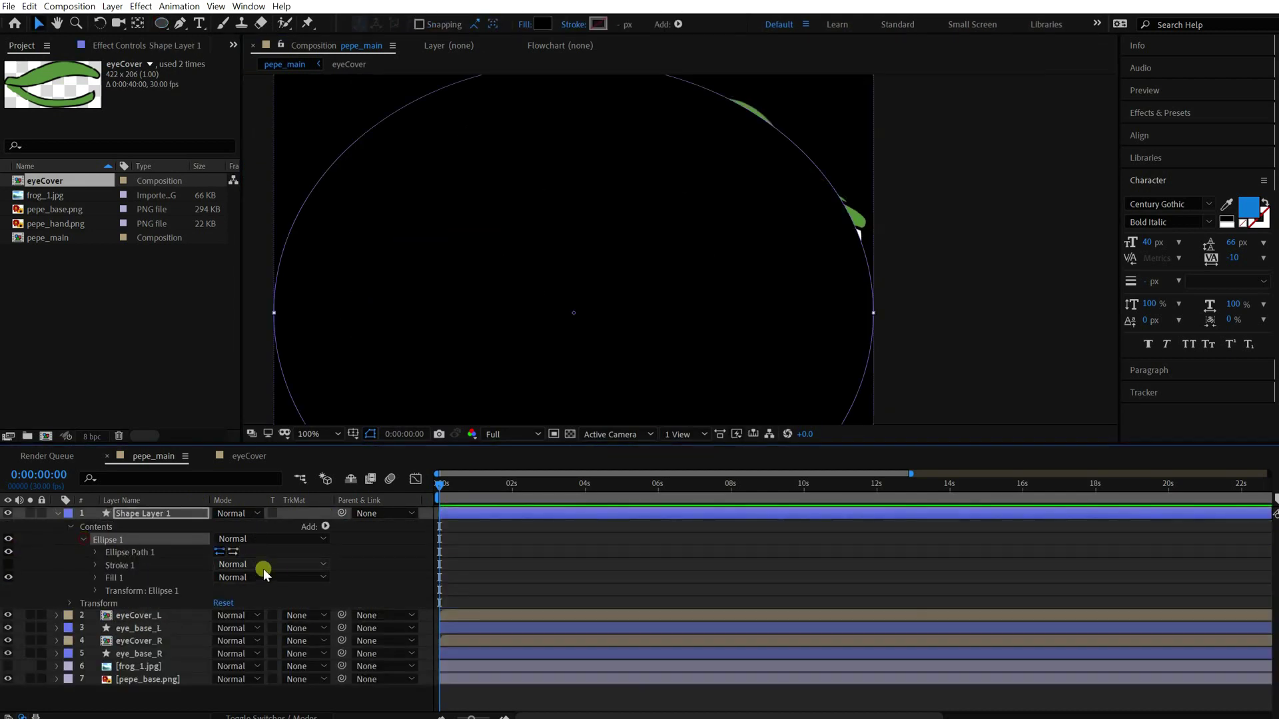
# Step: Resize the ellipse on the new black shape layer to a small circle for the pupil
pyautogui.moveTo(263, 568)
pyautogui.mouseDown()
pyautogui.moveTo(222, 571)
pyautogui.moveTo(244, 567)
pyautogui.mouseUp()
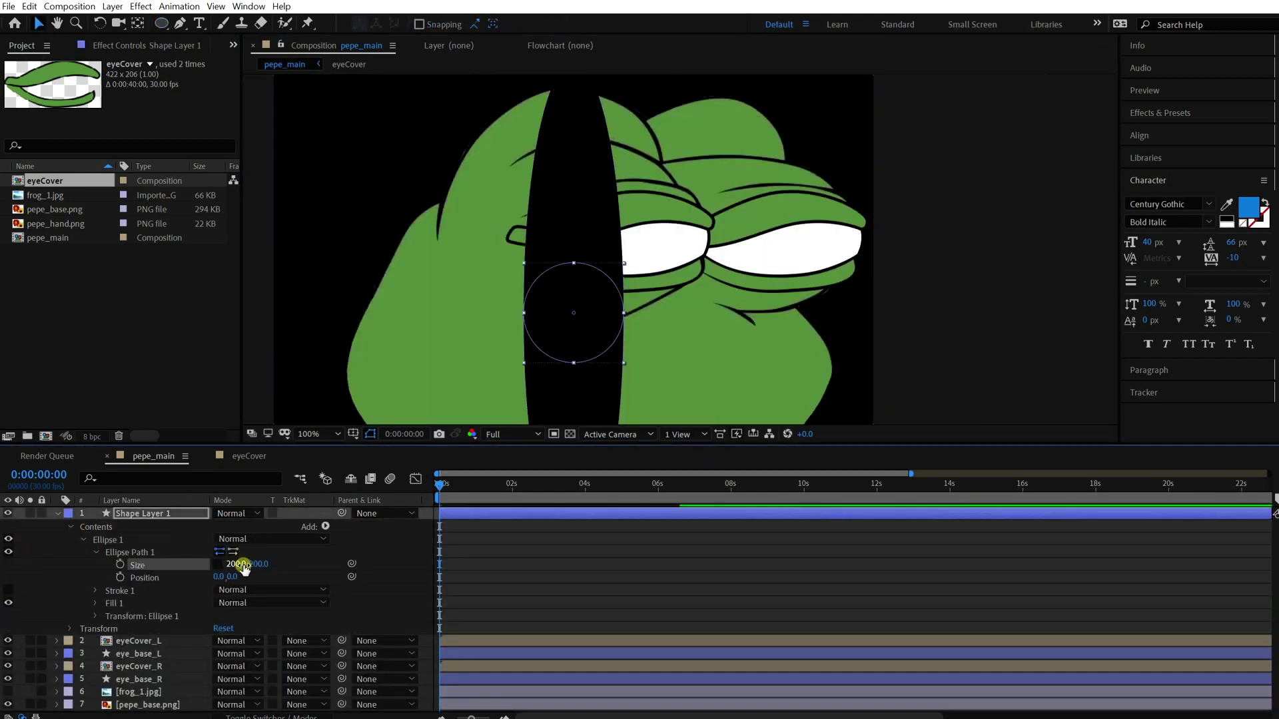
pyautogui.click(236, 564)
pyautogui.press('Return')
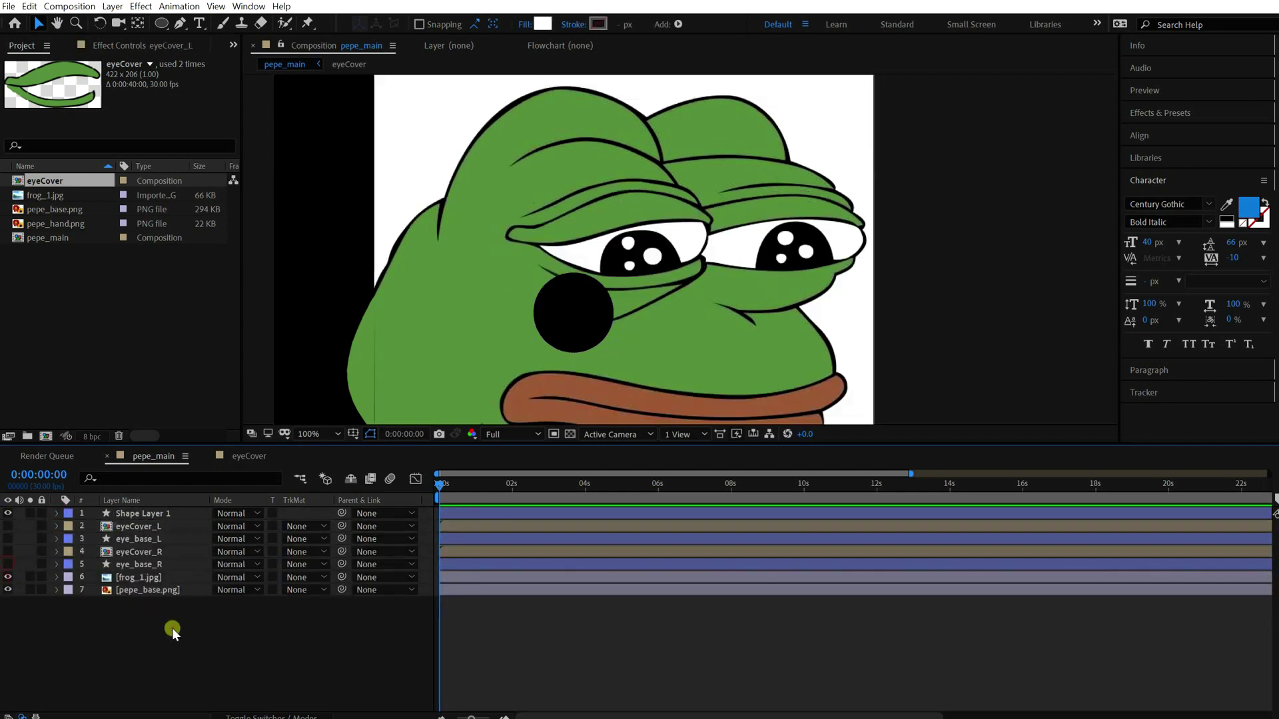
# Step: Move the black circle over the left eye's pupil and show the four hidden eye base and eyelid layers
pyautogui.moveTo(589, 325); pyautogui.dragTo(656, 284)
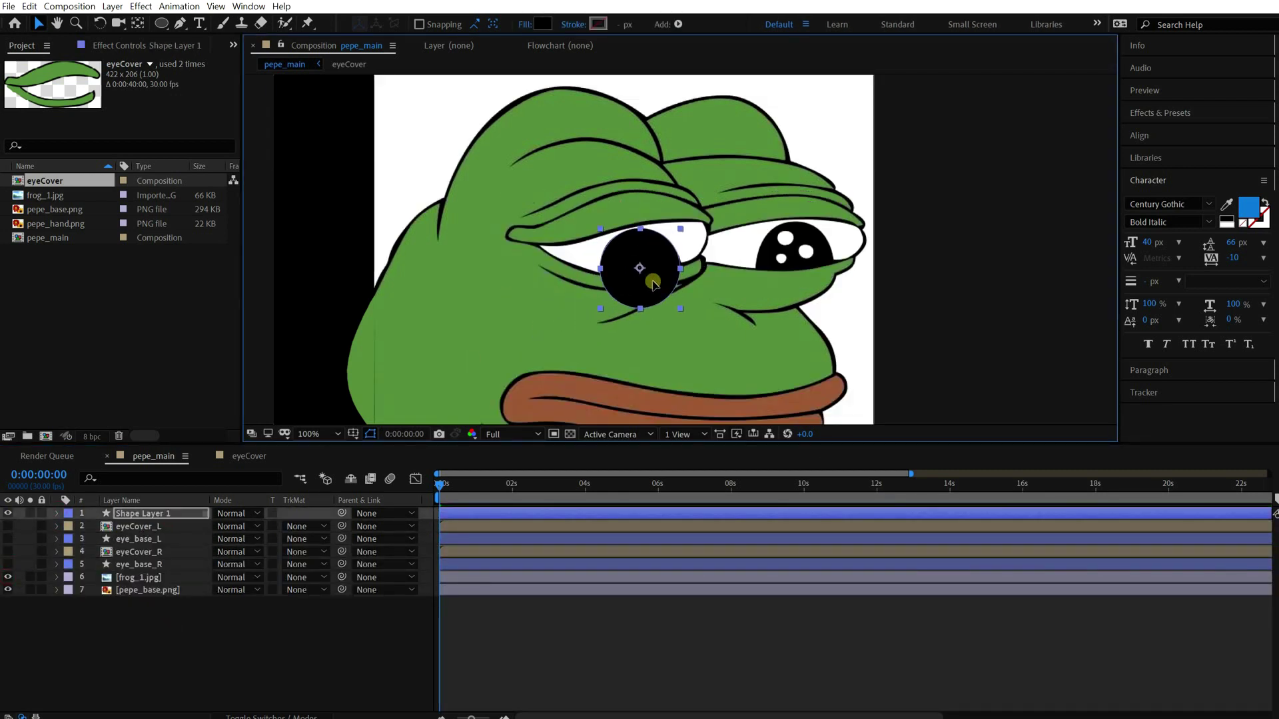
pyautogui.moveTo(8, 564); pyautogui.dragTo(8, 526)
pyautogui.click(617, 609)
# Step: Rename the circle layer pupil_normal and place it directly beneath eyeCover_L in the layer order
pyautogui.click(140, 514)
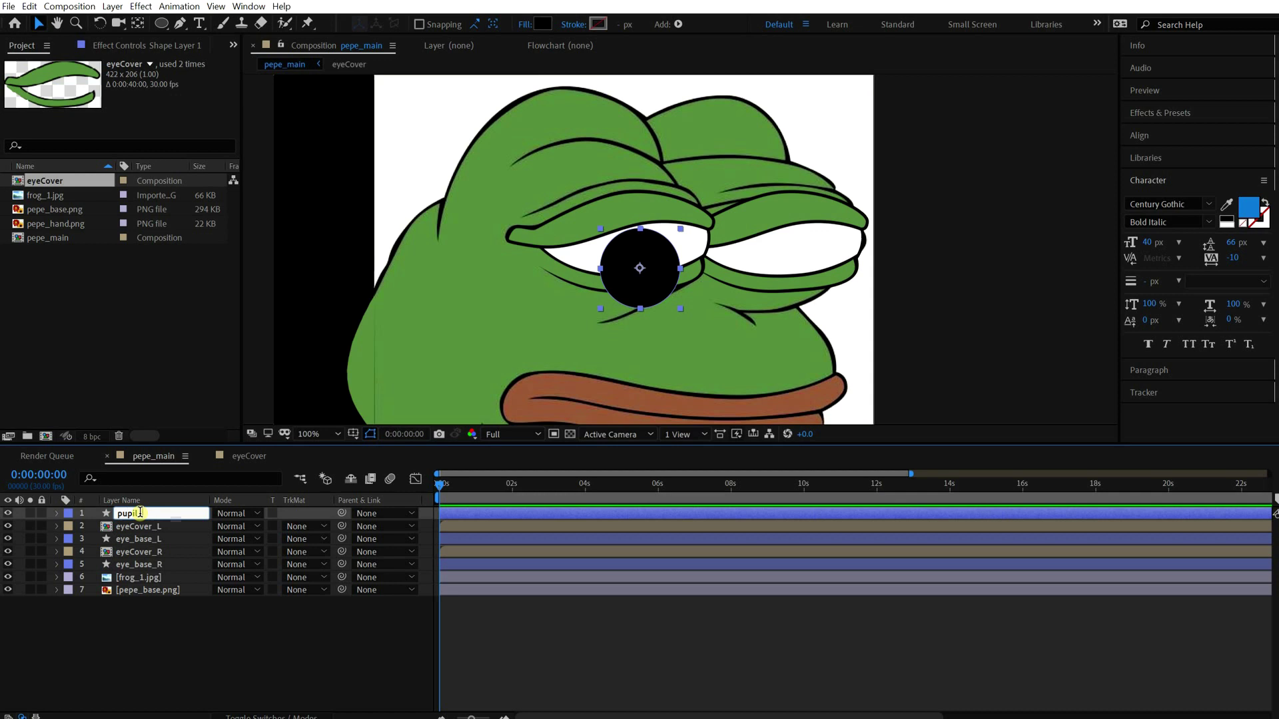
pyautogui.write('pupil_normal')
pyautogui.press('Return')
pyautogui.moveTo(140, 514); pyautogui.dragTo(139, 535)
pyautogui.click(638, 627)
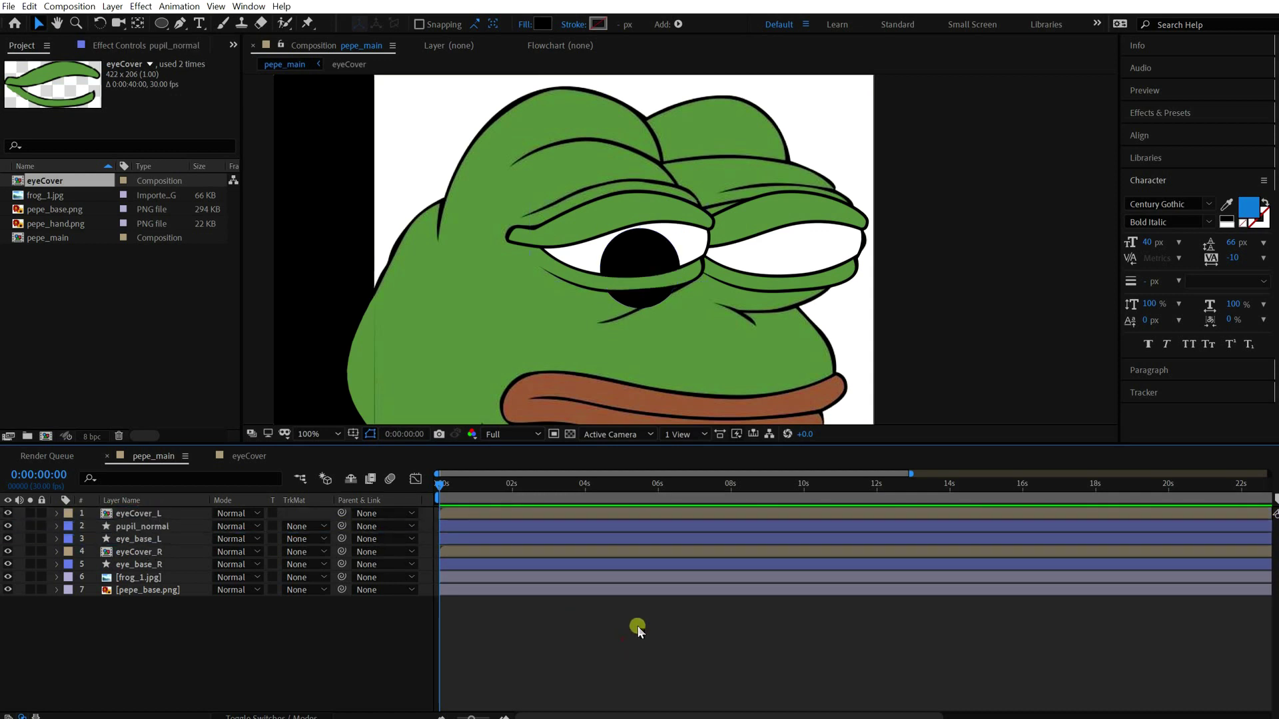
# Step: Rename the pupil_normal layer pupil_normal_L and duplicate it
pyautogui.click(157, 526)
pyautogui.press('Return')
pyautogui.hotkey('ctrl', 'a')
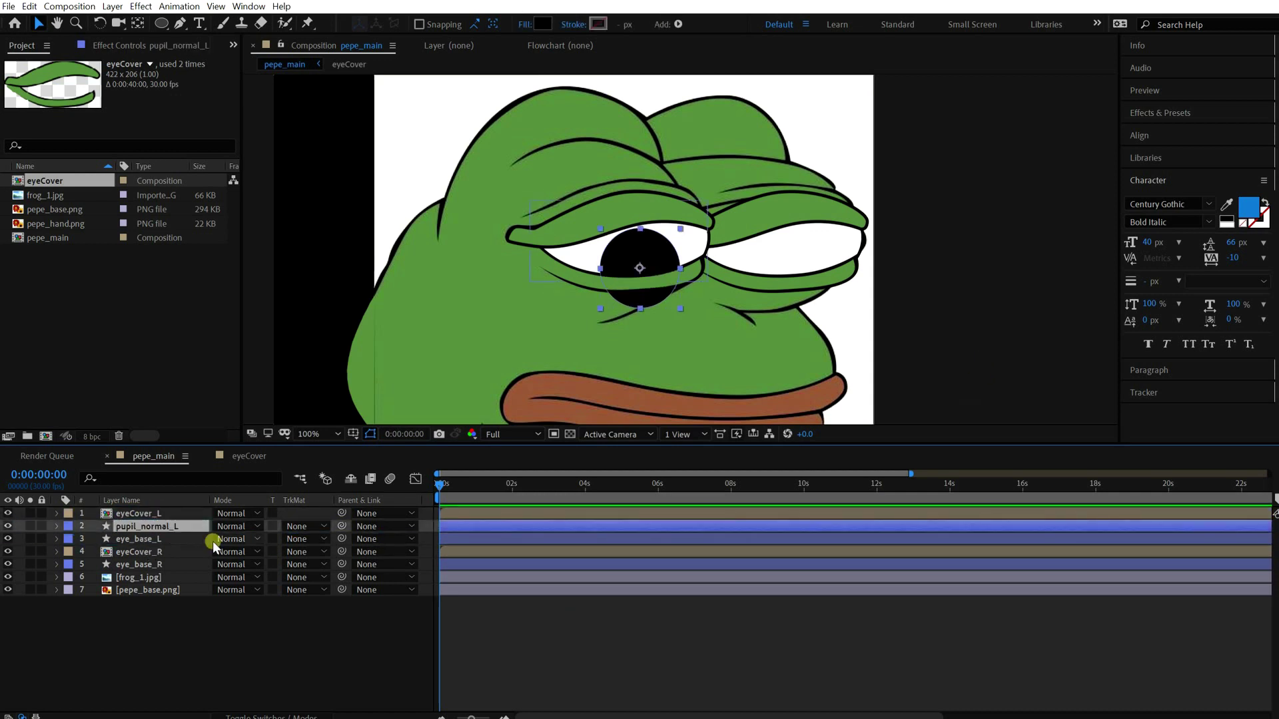
pyautogui.hotkey('ctrl', 'd')
pyautogui.write('_L')
pyautogui.press('Return')
# Step: Name the pupil copy pupil_normal_R and place it over the right eye, directly beneath eyeCover_R in the layer order
pyautogui.hotkey('ctrl', 'Down')
pyautogui.write('_R')
pyautogui.press('Return')
pyautogui.moveTo(638, 284); pyautogui.dragTo(811, 284)
pyautogui.moveTo(147, 539); pyautogui.dragTo(160, 582)
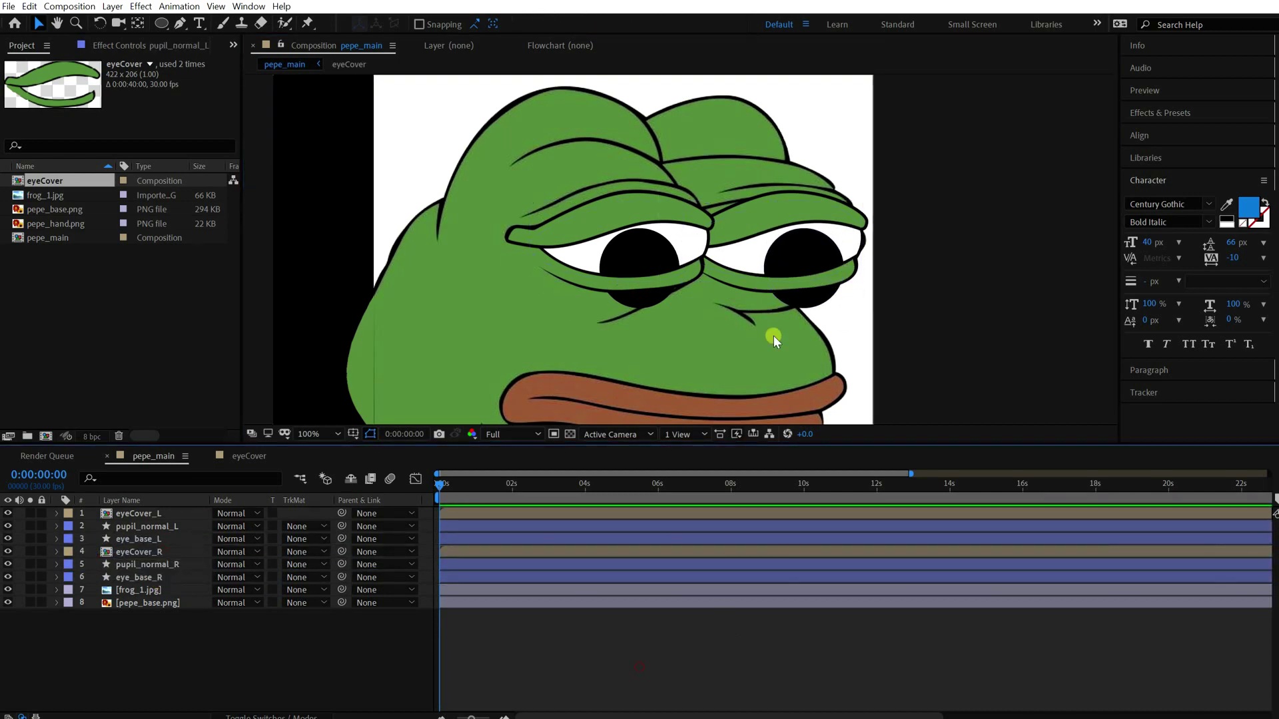
# Step: Create a 160 x 160 px composition named pupil_ref and add a white circle with a size of 40 px
pyautogui.hotkey('ctrl', 'n')
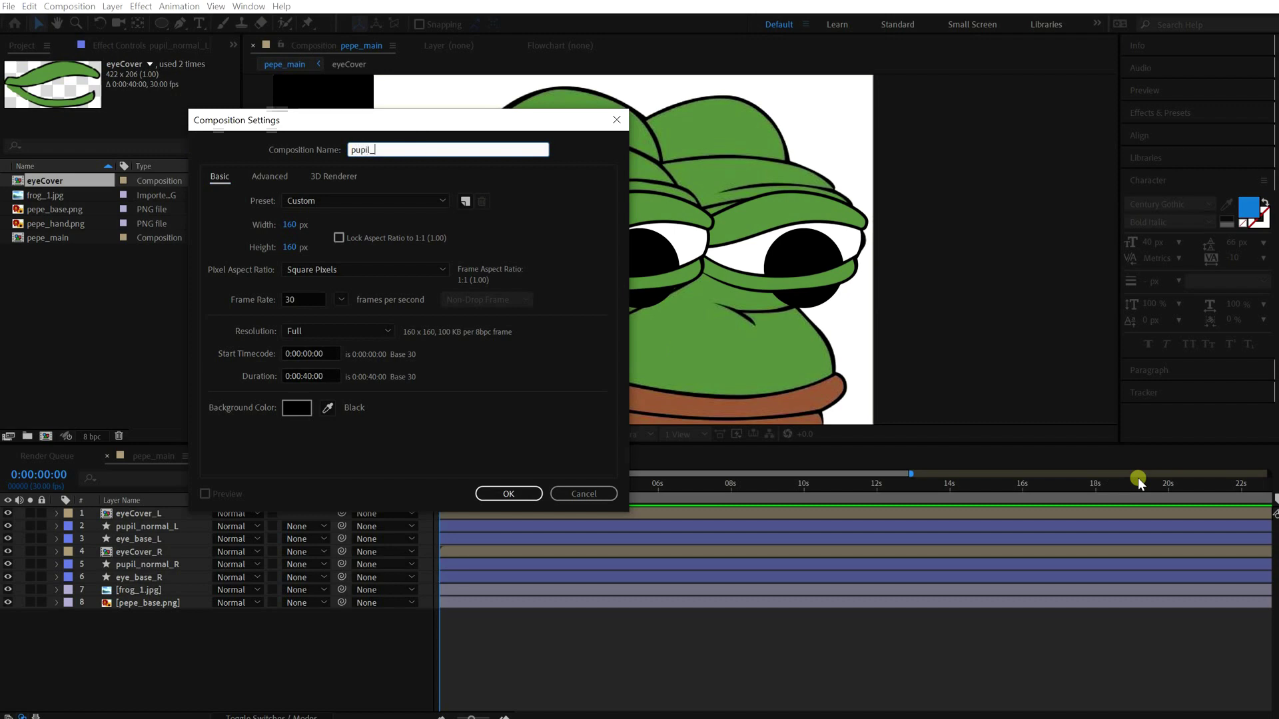
pyautogui.press('Return')
pyautogui.doubleClick(161, 24)
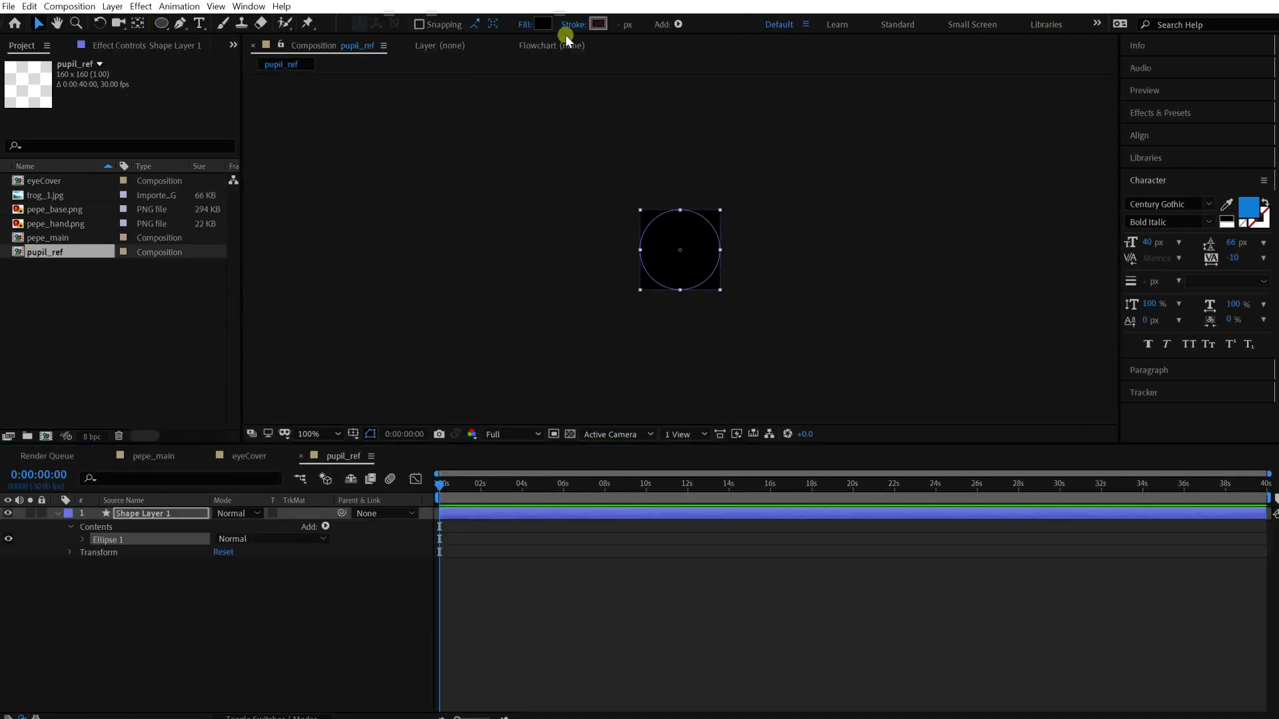
pyautogui.press('u')
pyautogui.press('u')
pyautogui.click(241, 564)
pyautogui.write('40')
pyautogui.press('Return')
# Step: Duplicate the white circle, move the copy to the lower right and set its size to 60 px
pyautogui.hotkey('ctrl', 'd')
pyautogui.moveTo(691, 257); pyautogui.dragTo(713, 282)
pyautogui.click(232, 563)
pyautogui.write('60')
# Step: Duplicate the 40 px circle, place the copy at the lower left of the pupil and set its size to 20 px
pyautogui.click(674, 206)
pyautogui.hotkey('ctrl', 'd')
pyautogui.moveTo(673, 205); pyautogui.dragTo(639, 262)
pyautogui.click(647, 264)
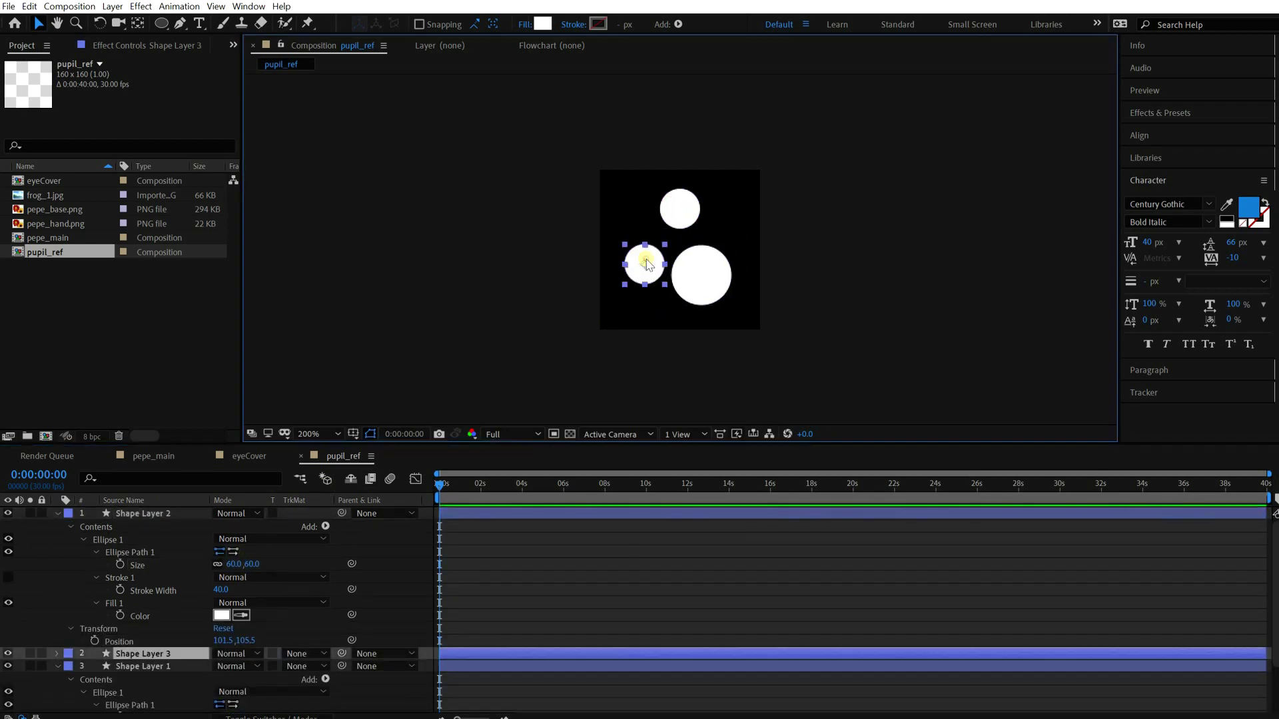
pyautogui.press('u')
pyautogui.press('u')
pyautogui.click(233, 704)
pyautogui.write('20')
pyautogui.click(715, 569)
pyautogui.press('u')
pyautogui.click(645, 265)
pyautogui.click(680, 220)
# Step: Place pupil_ref over the left pupil in pepe_main, beneath eyeCover_L, and parent it to pupil_normal_L
pyautogui.click(153, 457)
pyautogui.moveTo(41, 252); pyautogui.dragTo(636, 270)
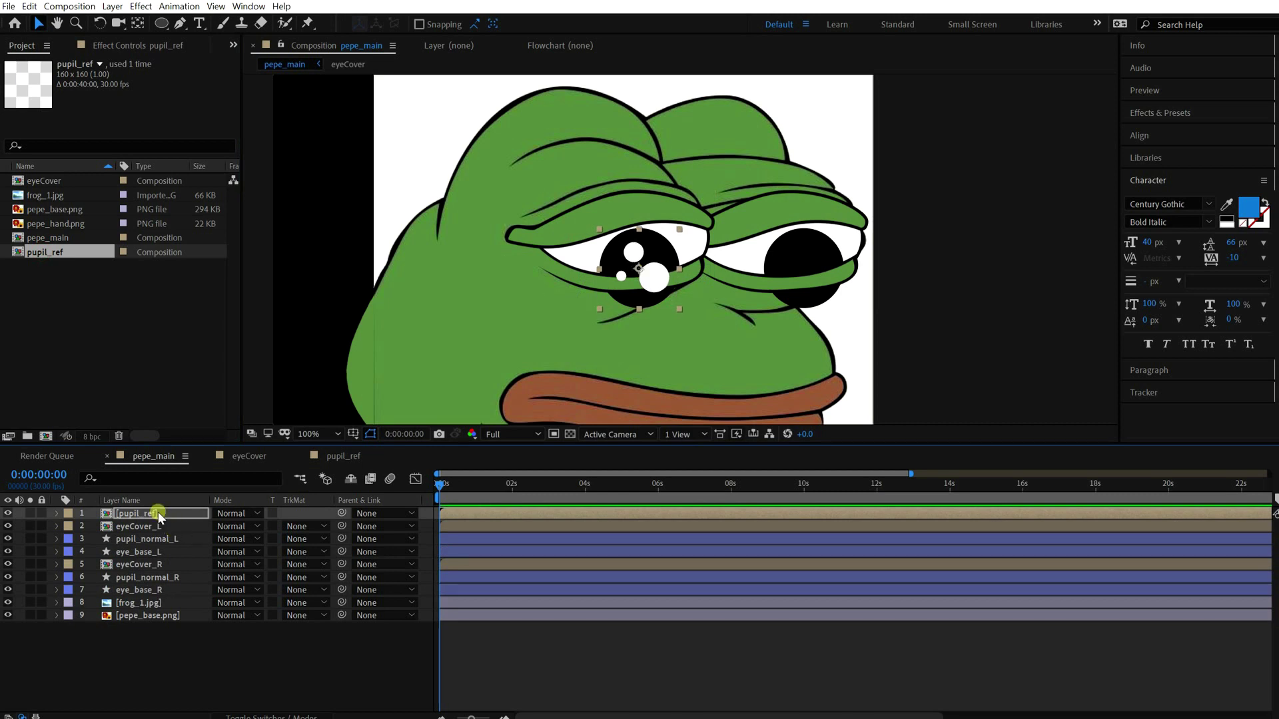
pyautogui.moveTo(158, 517); pyautogui.dragTo(162, 541)
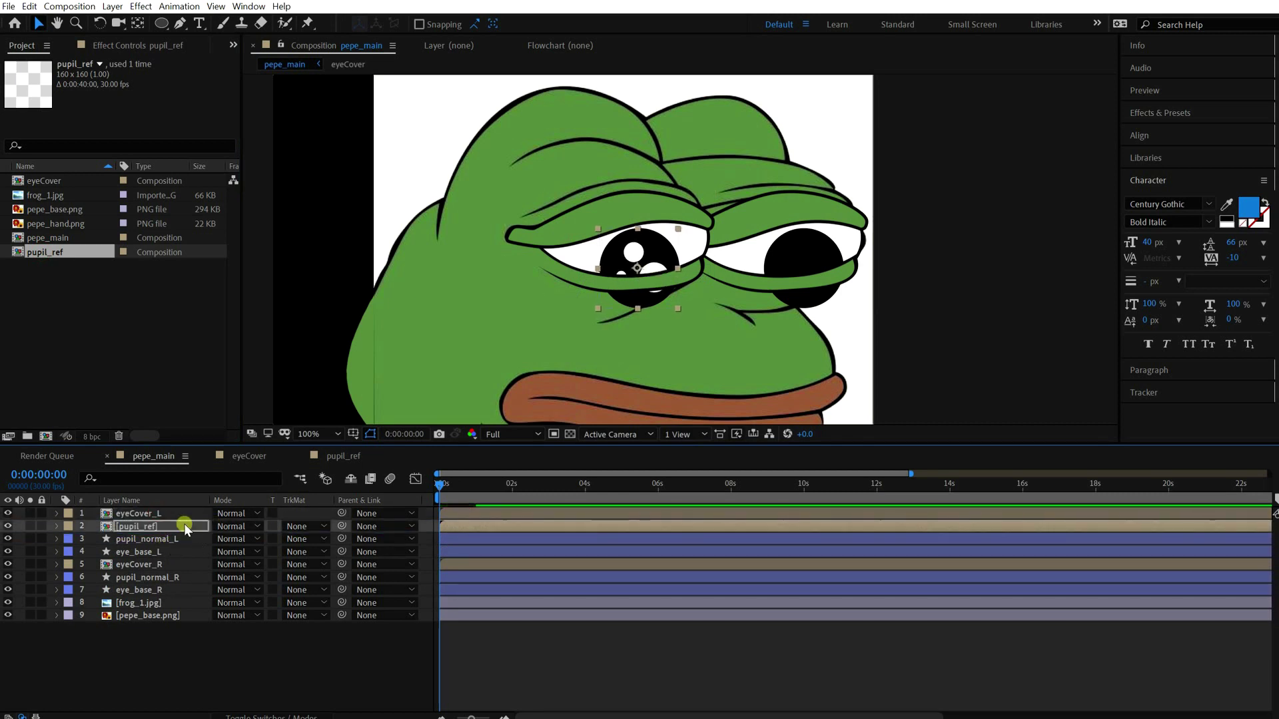
pyautogui.moveTo(341, 531); pyautogui.dragTo(162, 574)
# Step: Duplicate pupil_ref for the right pupil beneath eyeCover_R and parent the copy to pupil_normal_R
pyautogui.hotkey('ctrl', 'd')
pyautogui.moveTo(341, 577); pyautogui.dragTo(342, 578)
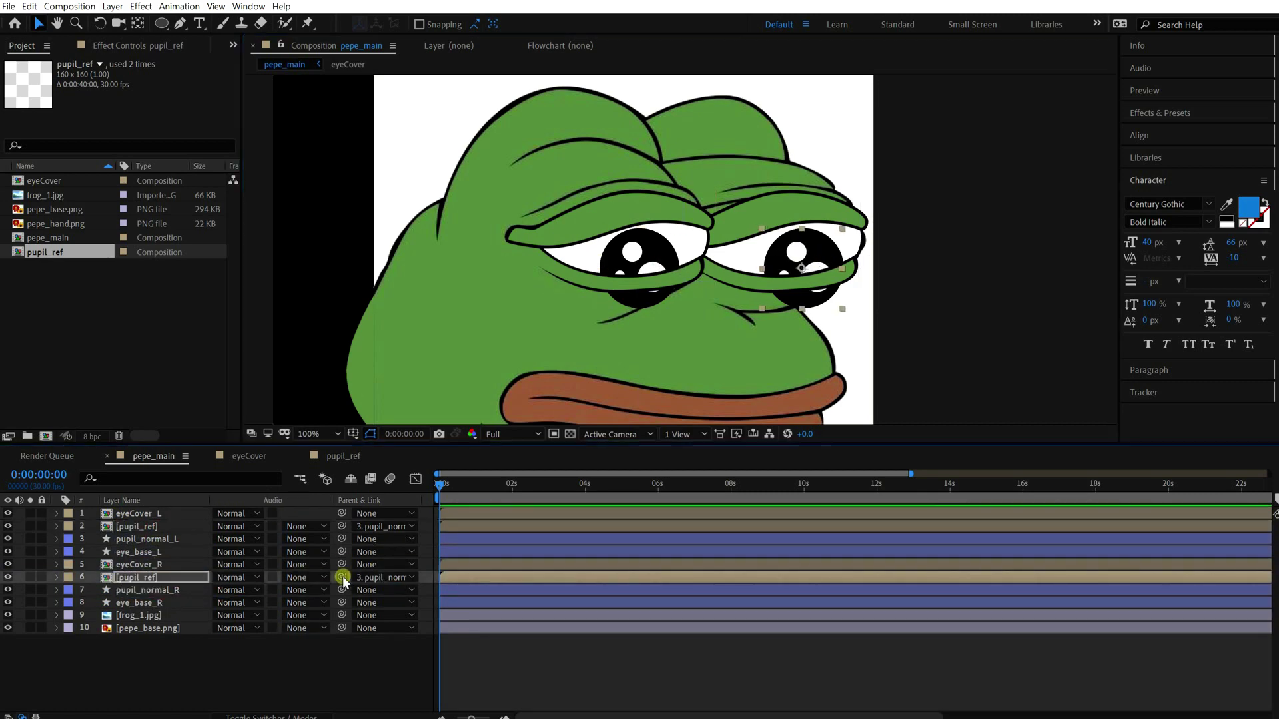
pyautogui.moveTo(169, 592); pyautogui.dragTo(170, 592)
# Step: Open a second, locked composition viewer of pepe_main beside the first and frame the whole frog at 50% zoom
pyautogui.click(363, 46)
pyautogui.click(459, 63)
pyautogui.moveTo(680, 105); pyautogui.dragTo(860, 107)
pyautogui.scroll(-1, 932, 213)
pyautogui.press('space')
pyautogui.moveTo(896, 219); pyautogui.dragTo(938, 193)
pyautogui.moveTo(859, 190); pyautogui.dragTo(809, 190)
# Step: In pupil_ref, set the upper highlight circle's size to 30 px and the small circle's size to 12 px
pyautogui.doubleClick(649, 266)
pyautogui.press('u')
pyautogui.press('u')
pyautogui.click(234, 588)
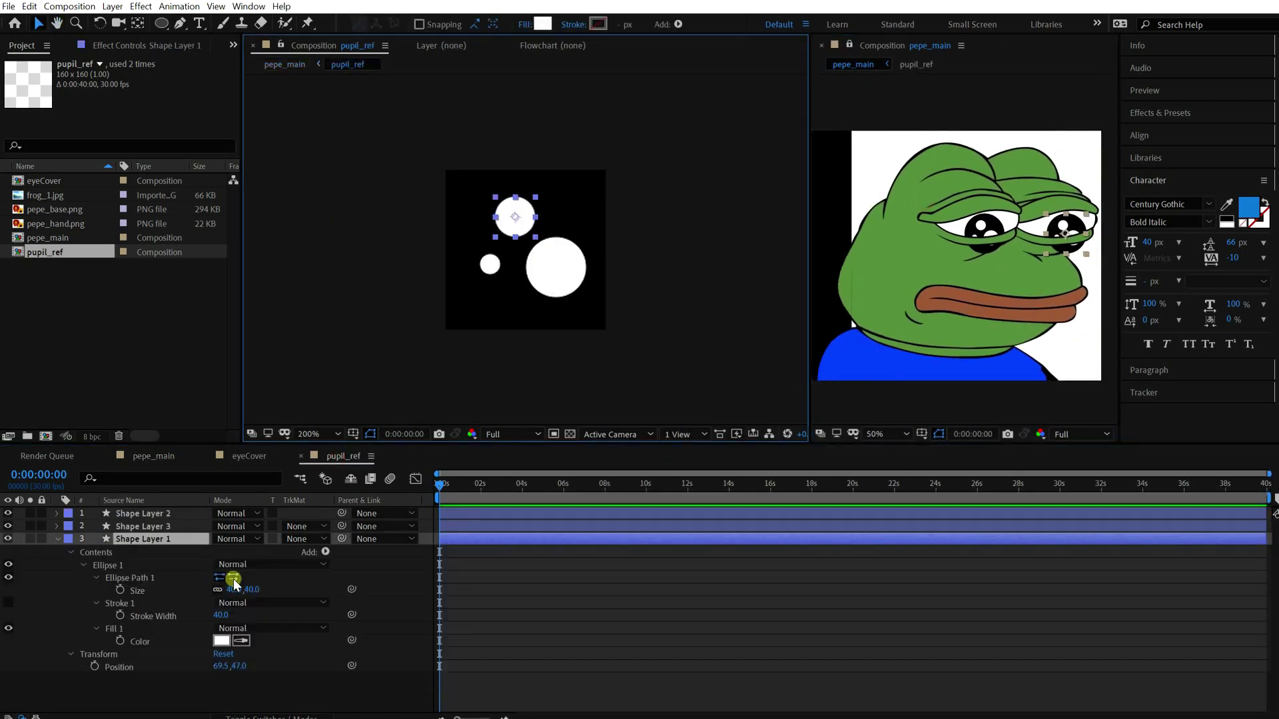
pyautogui.write('30')
pyautogui.click(493, 301)
pyautogui.click(490, 265)
pyautogui.click(235, 576)
# Step: Reduce the size of the large highlight circle in pupil_ref and shift it slightly upward
pyautogui.moveTo(539, 281); pyautogui.dragTo(538, 270)
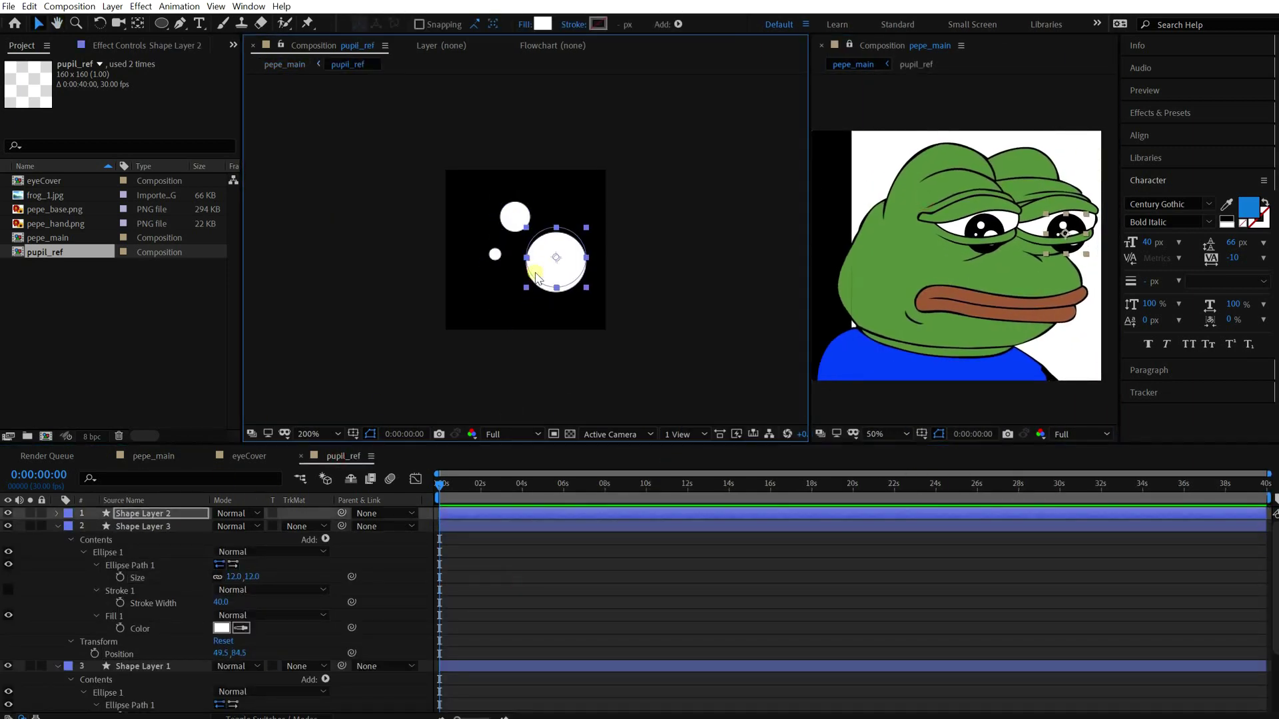
pyautogui.press('u')
pyautogui.press('u')
pyautogui.moveTo(240, 564); pyautogui.dragTo(234, 563)
pyautogui.press('u')
pyautogui.moveTo(566, 248); pyautogui.dragTo(563, 246)
# Step: In pepe_main, duplicate eye_base_L, place the copy directly above pupil_normal_L and rename it mask
pyautogui.click(153, 457)
pyautogui.click(146, 552)
pyautogui.hotkey('ctrl', 'd')
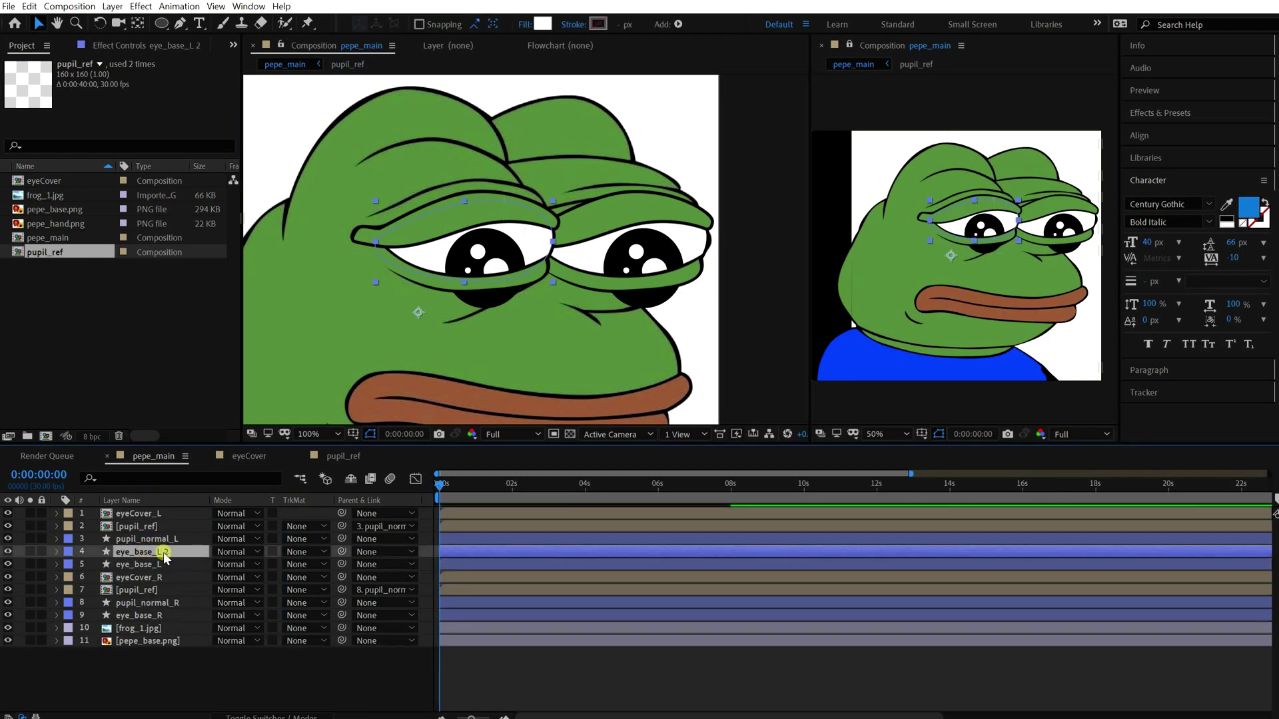
pyautogui.hotkey('ctrl', ']')
pyautogui.press('Return')
pyautogui.write('mask')
# Step: Set the track matte of pupil_normal_L to Alpha Matte "mask"
pyautogui.click(303, 552)
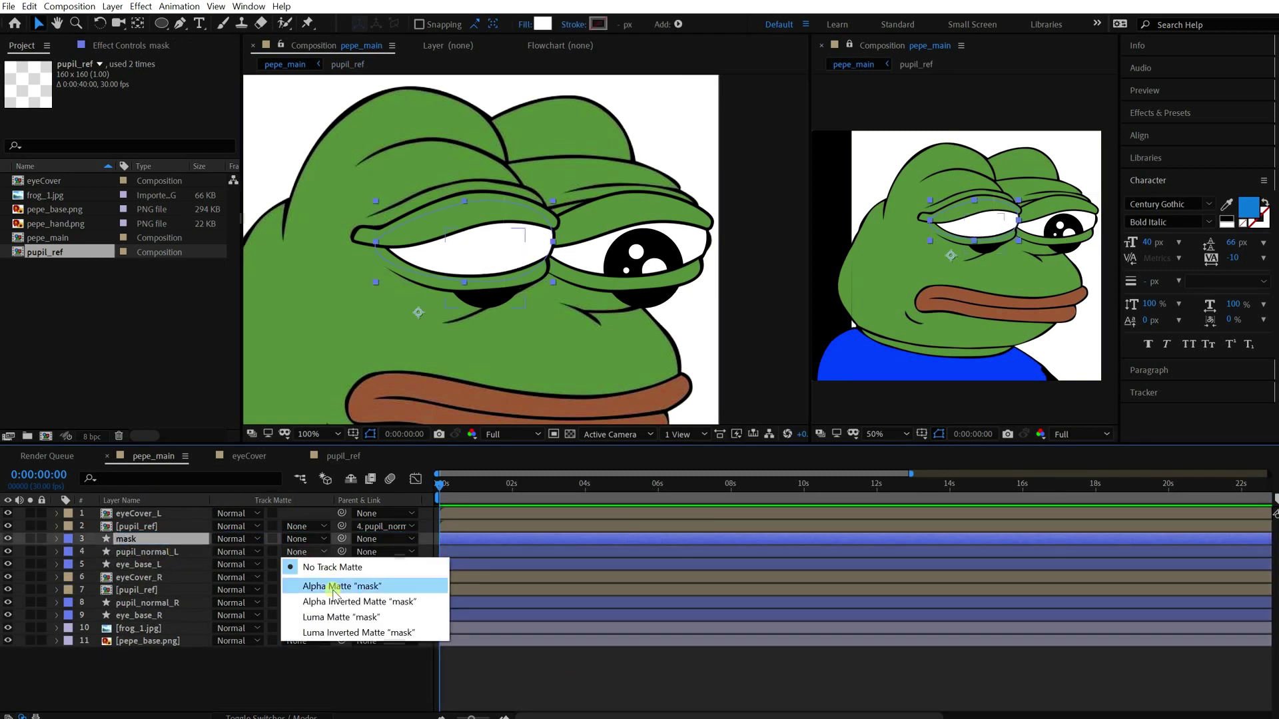
pyautogui.click(320, 582)
pyautogui.click(143, 541)
pyautogui.press('y')
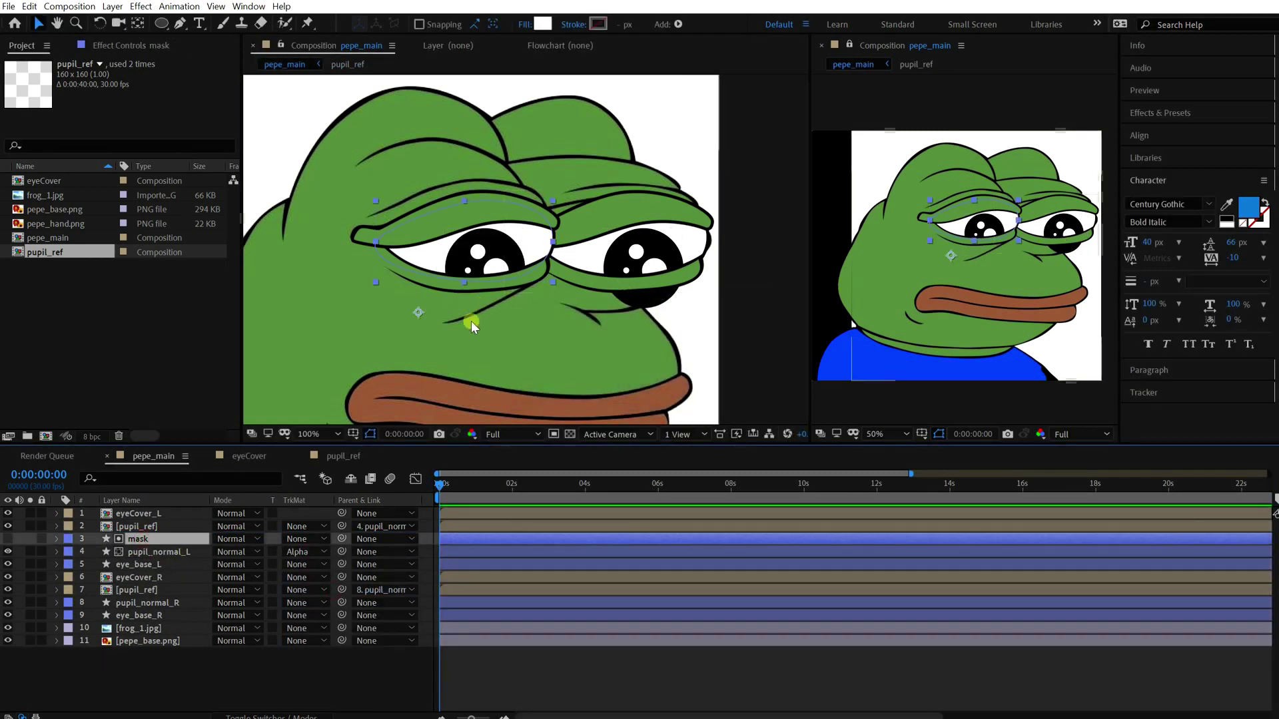
pyautogui.press('v')
# Step: Duplicate eye_base_R, place the copy directly above pupil_normal_R and rename it mask
pyautogui.click(143, 616)
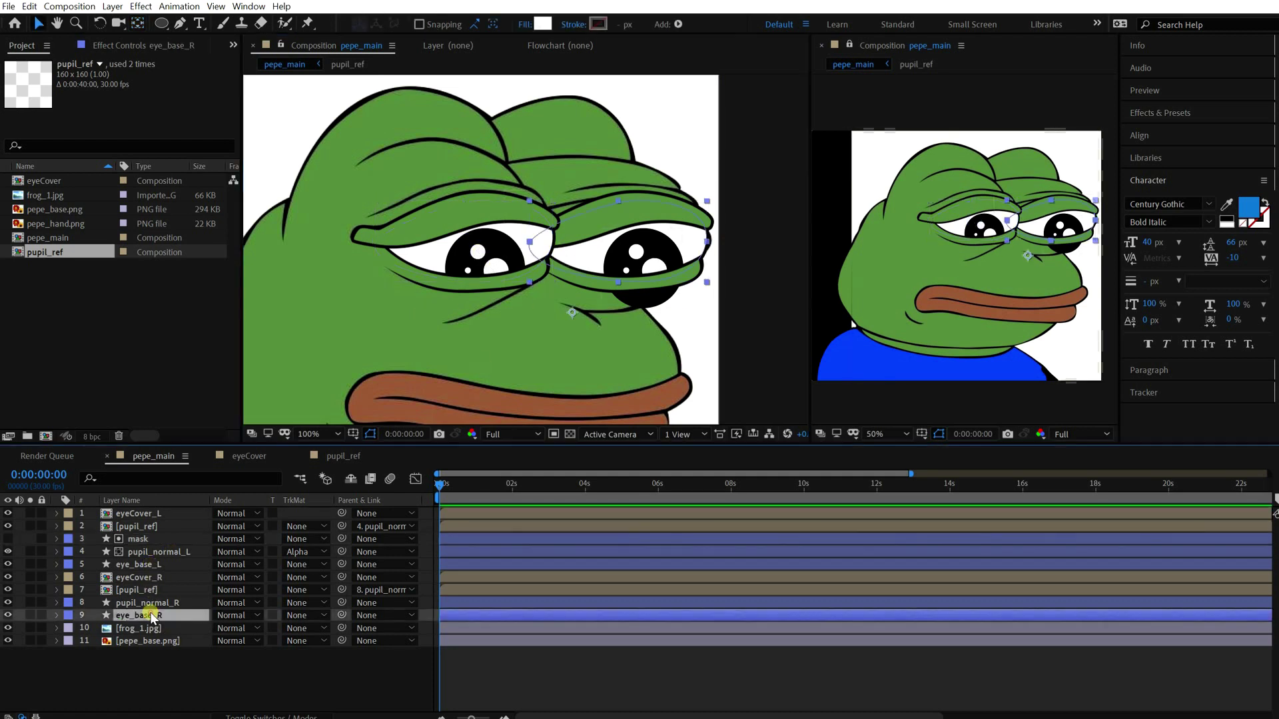
pyautogui.hotkey('ctrl', 'd')
pyautogui.hotkey('ctrl', ']')
pyautogui.hotkey('ctrl', ']')
pyautogui.hotkey('ctrl', '[')
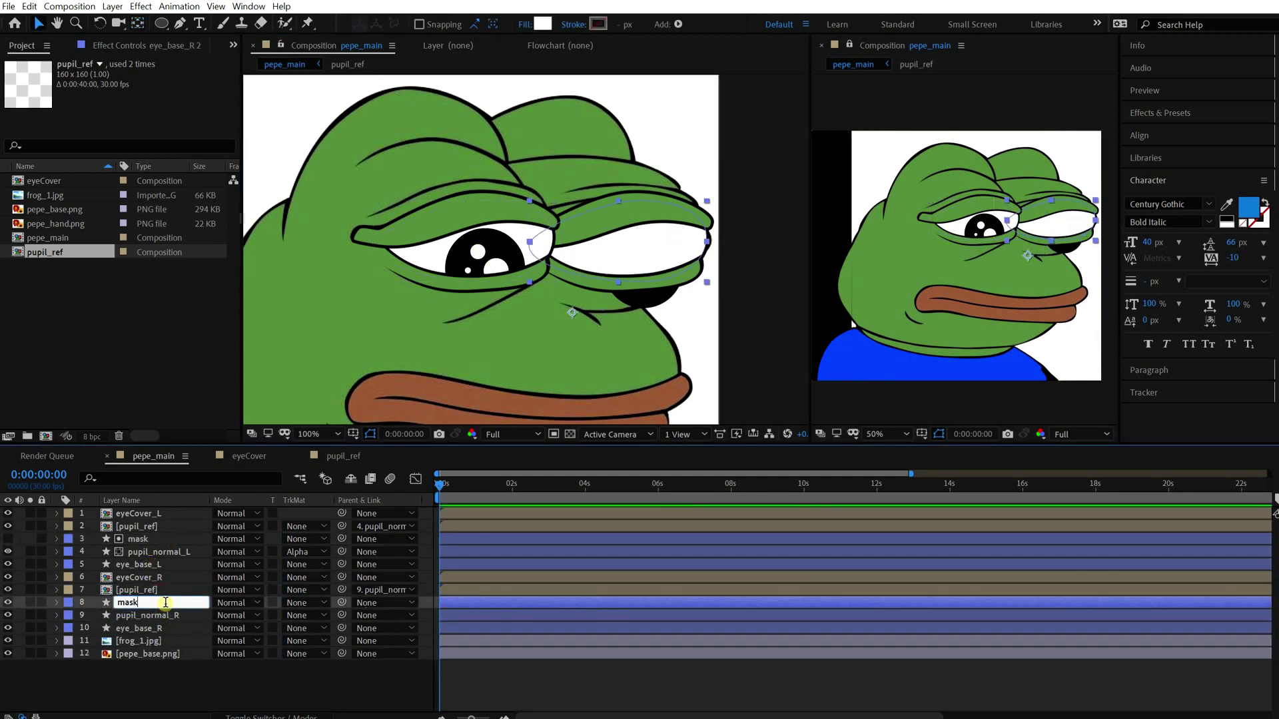
pyautogui.press('Return')
# Step: Set the track matte of pupil_normal_R to Alpha Matte "mask"
pyautogui.click(296, 615)
pyautogui.click(328, 648)
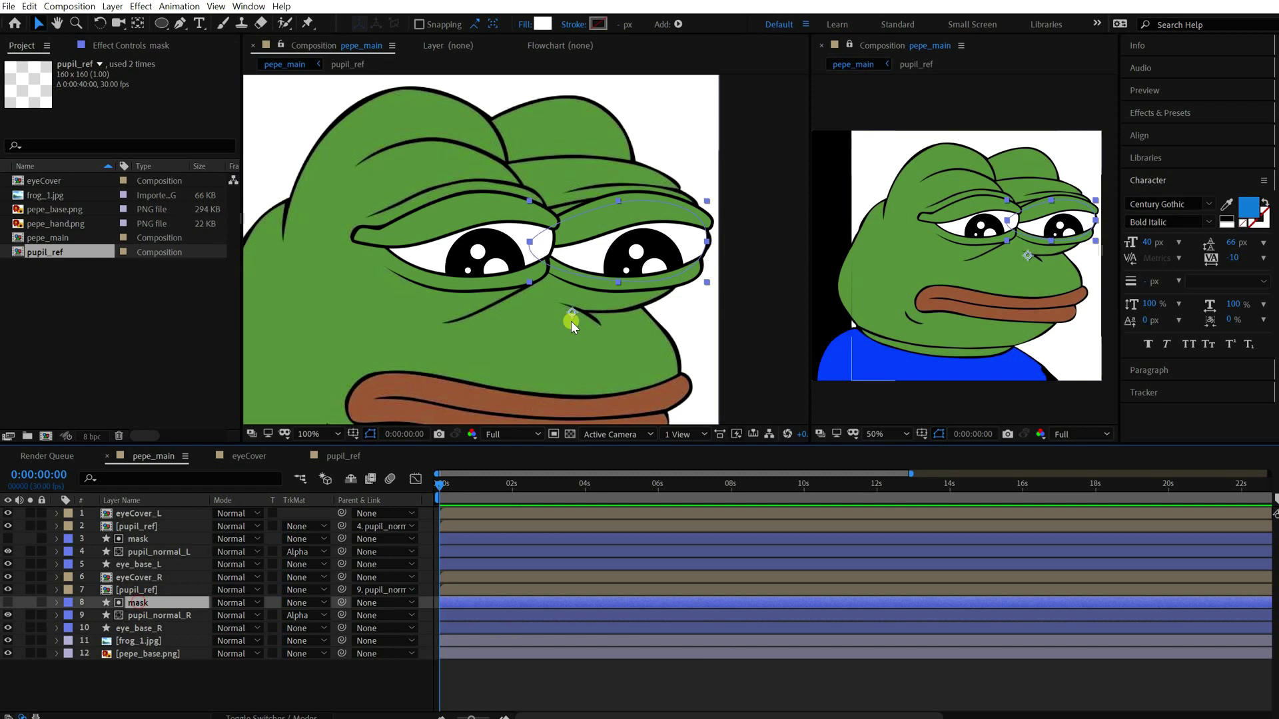
pyautogui.click(613, 684)
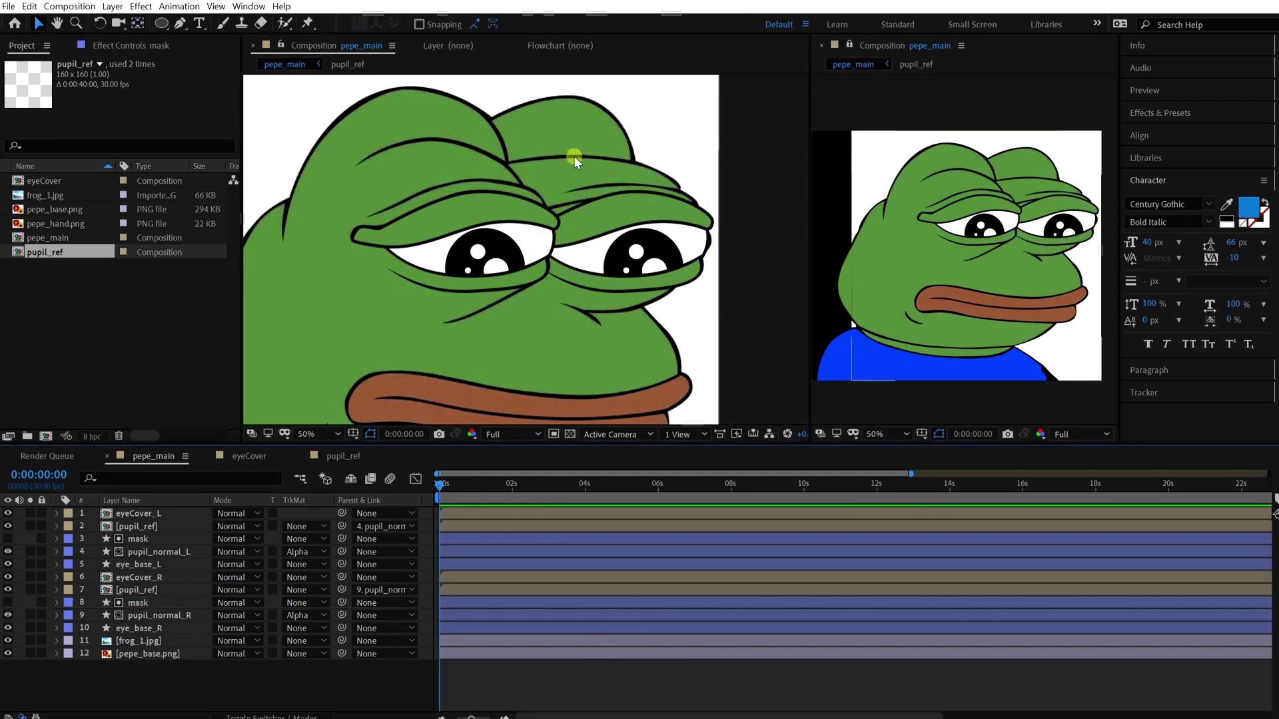
# Step: Hide the frog_1.jpg reference layer and check the eyes against the pepe_base.png artwork
pyautogui.scroll(-2, 573, 155)
pyautogui.click(8, 641)
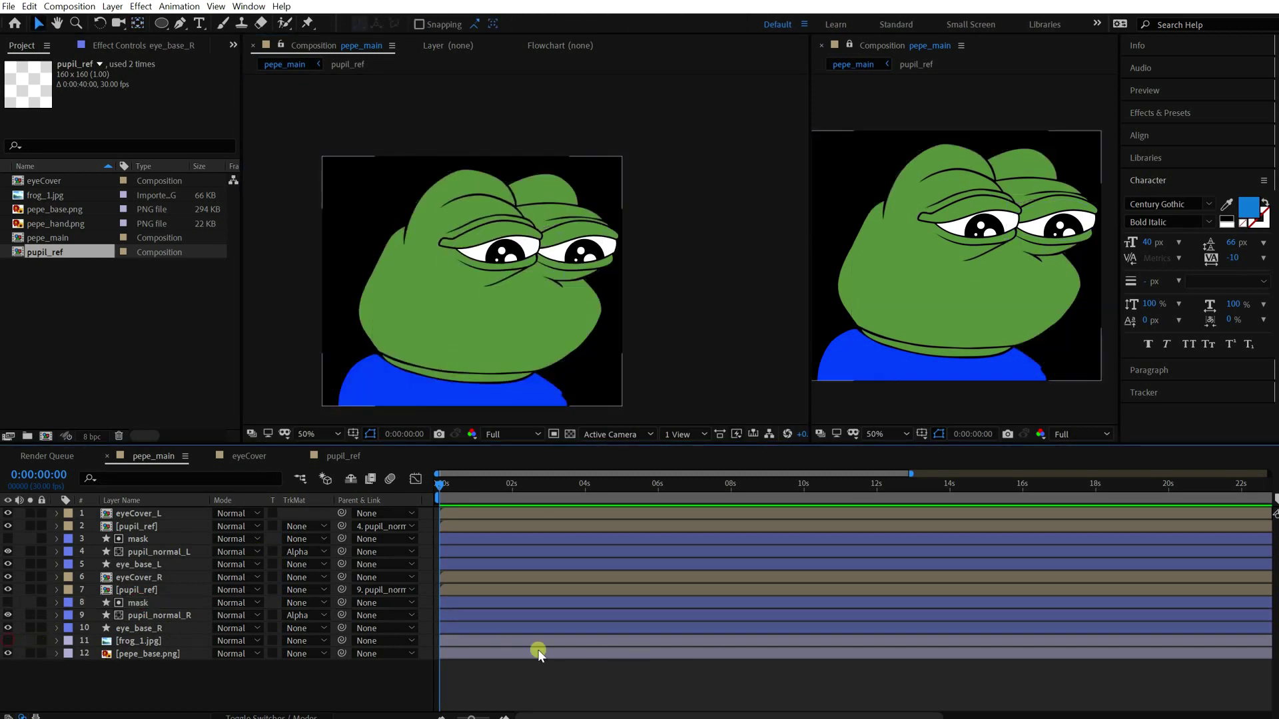
pyautogui.scroll(2, 618, 223)
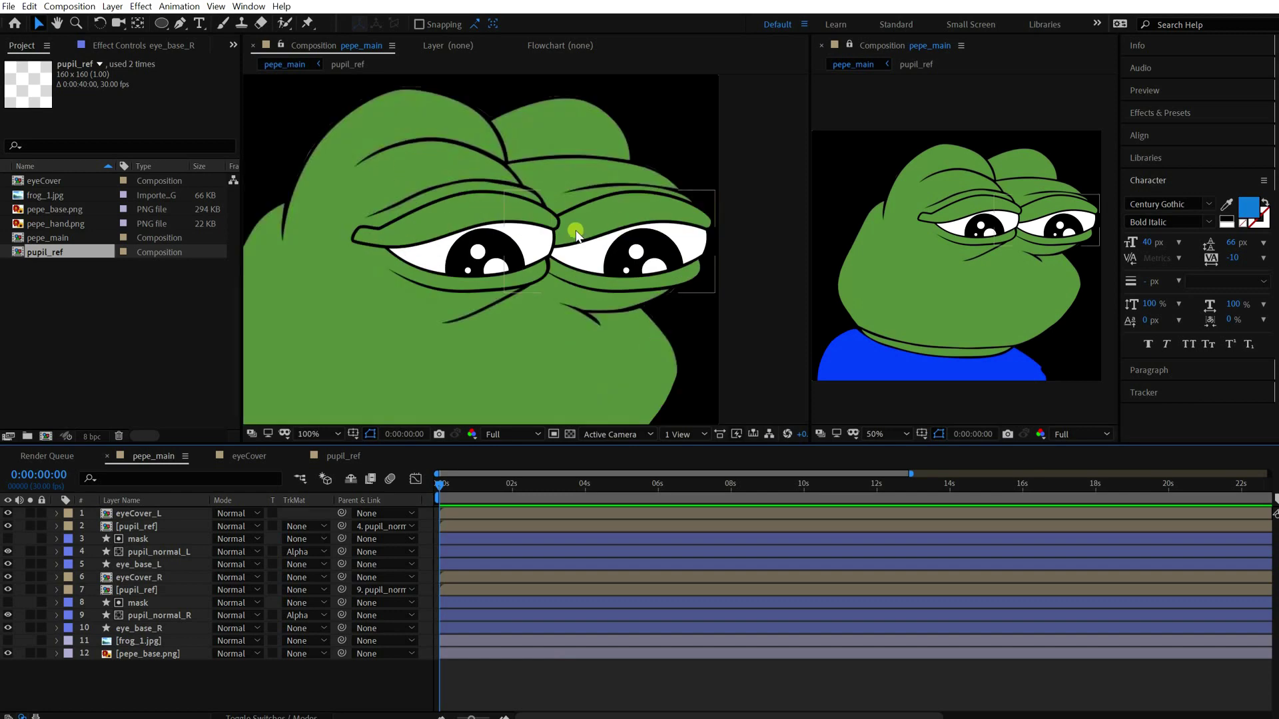
# Step: Set the duration of the eyeCover composition to 1 second
pyautogui.click(472, 293)
pyautogui.click(250, 456)
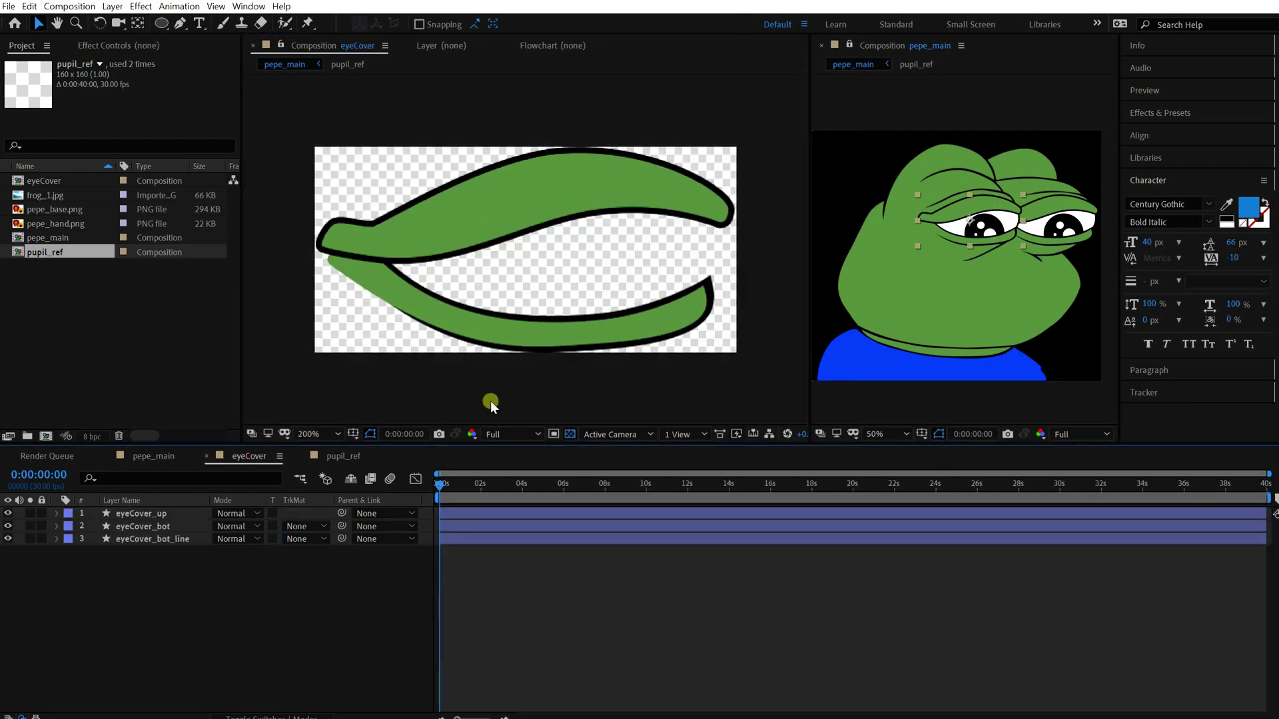
pyautogui.hotkey('ctrl', 'k')
pyautogui.click(319, 377)
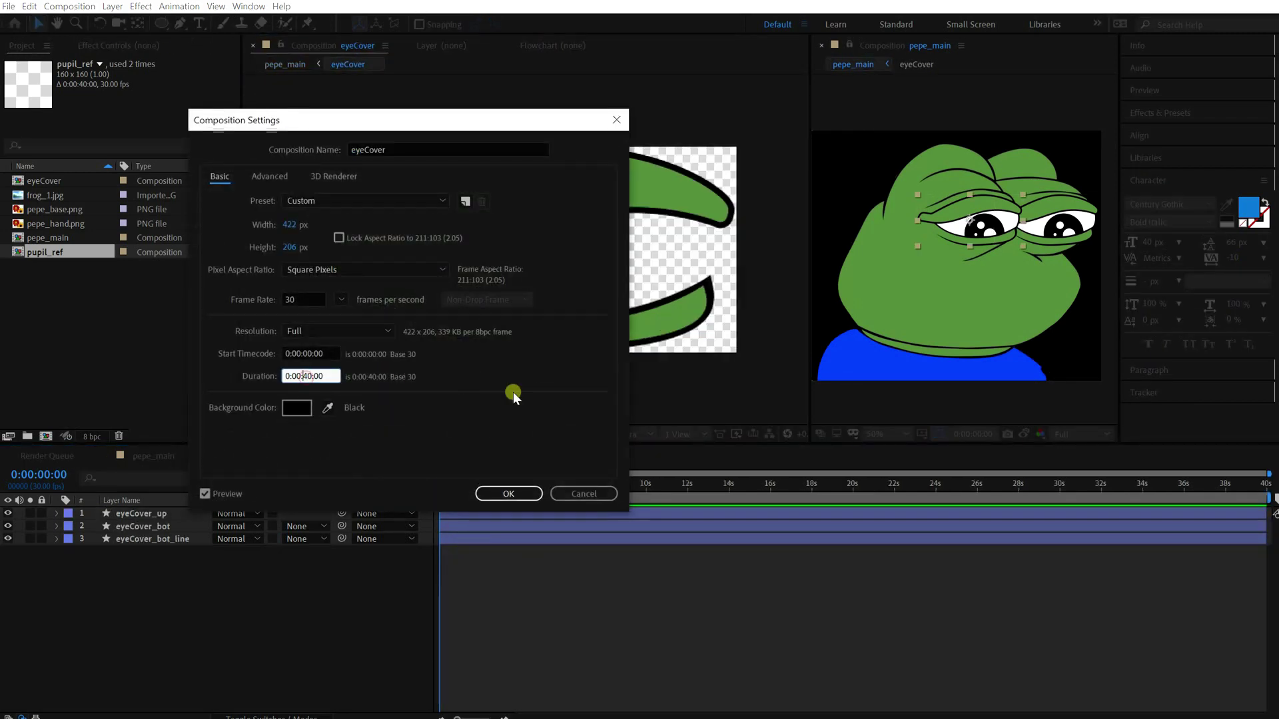
pyautogui.write('100')
pyautogui.press('Return')
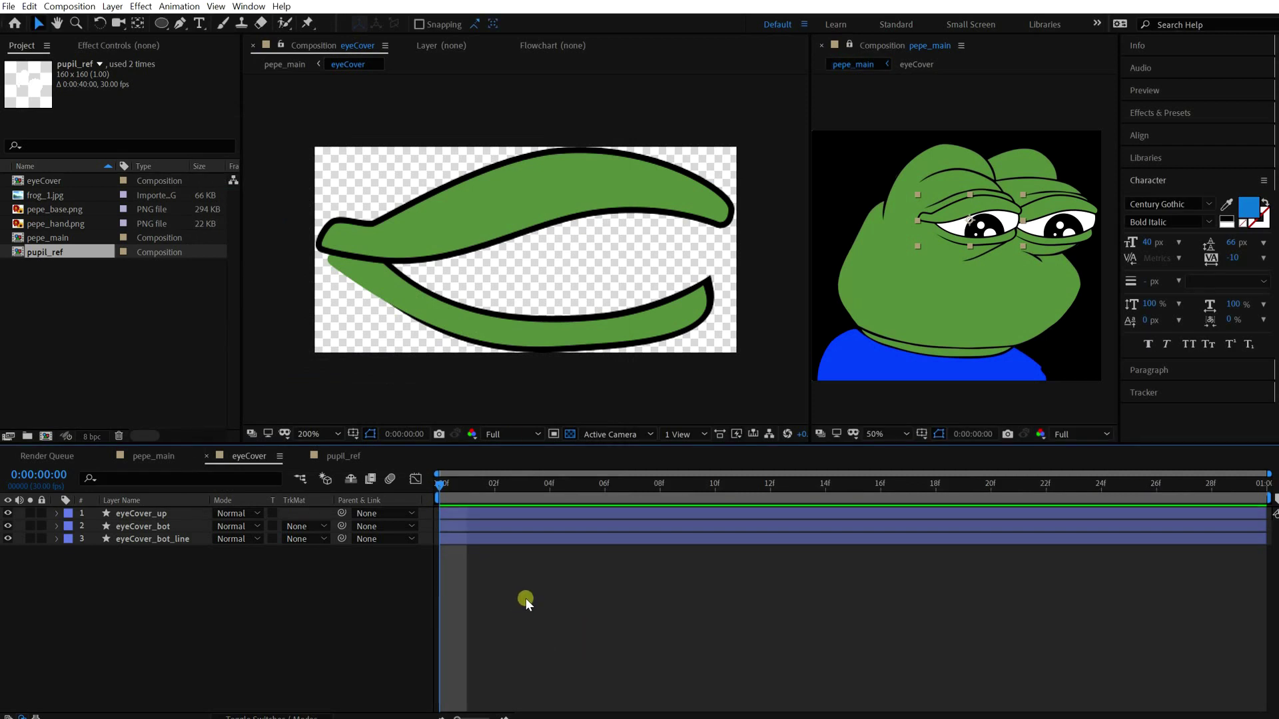
# Step: Set a Path keyframe for the eyeCover_up layer at frame 0
pyautogui.click(168, 515)
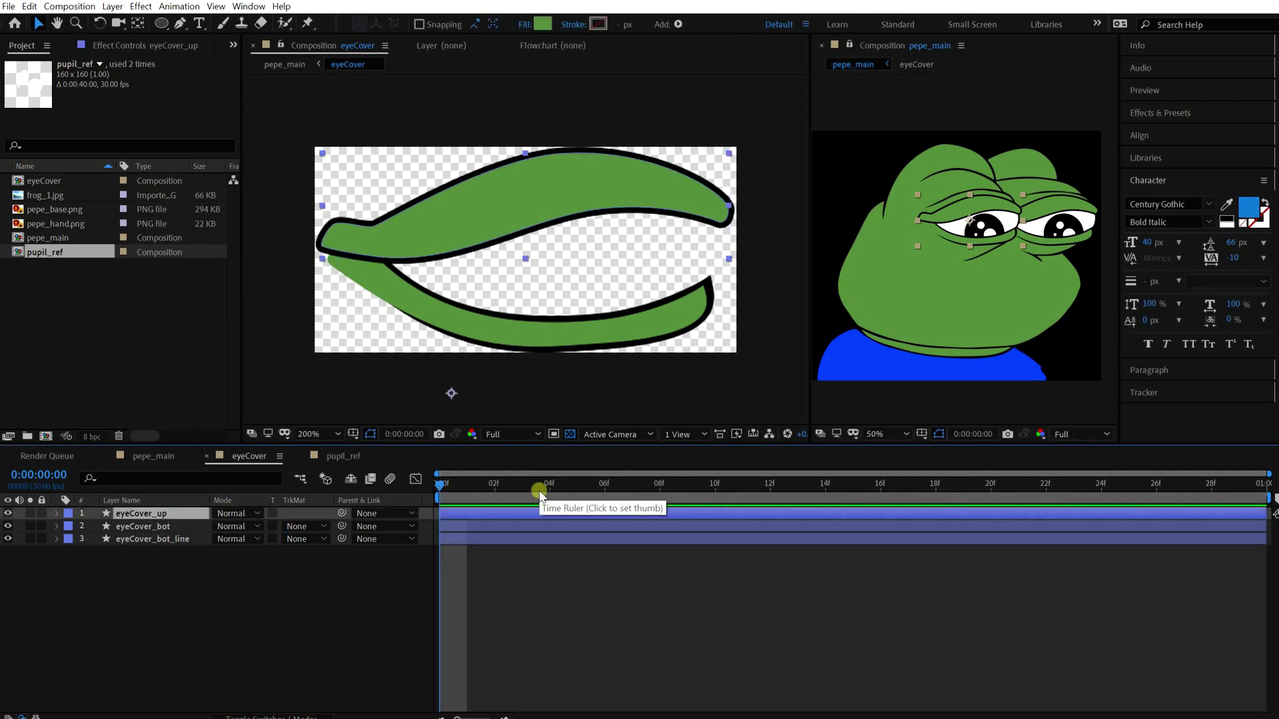
pyautogui.click(58, 514)
pyautogui.click(71, 527)
pyautogui.click(84, 539)
pyautogui.click(113, 552)
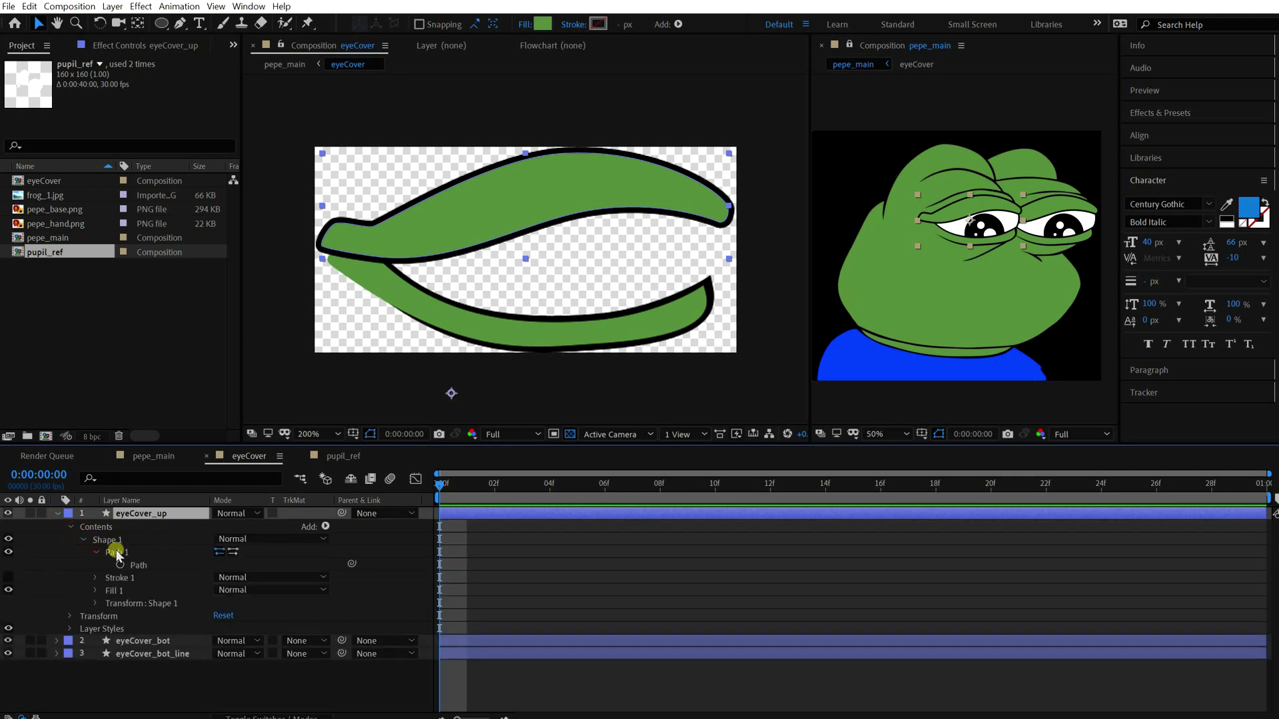
pyautogui.click(117, 553)
pyautogui.click(57, 514)
# Step: Set Path keyframes at frame 0 for eyeCover_bot and eyeCover_bot_line, and show only the keyframed properties of the layers
pyautogui.click(58, 527)
pyautogui.click(70, 541)
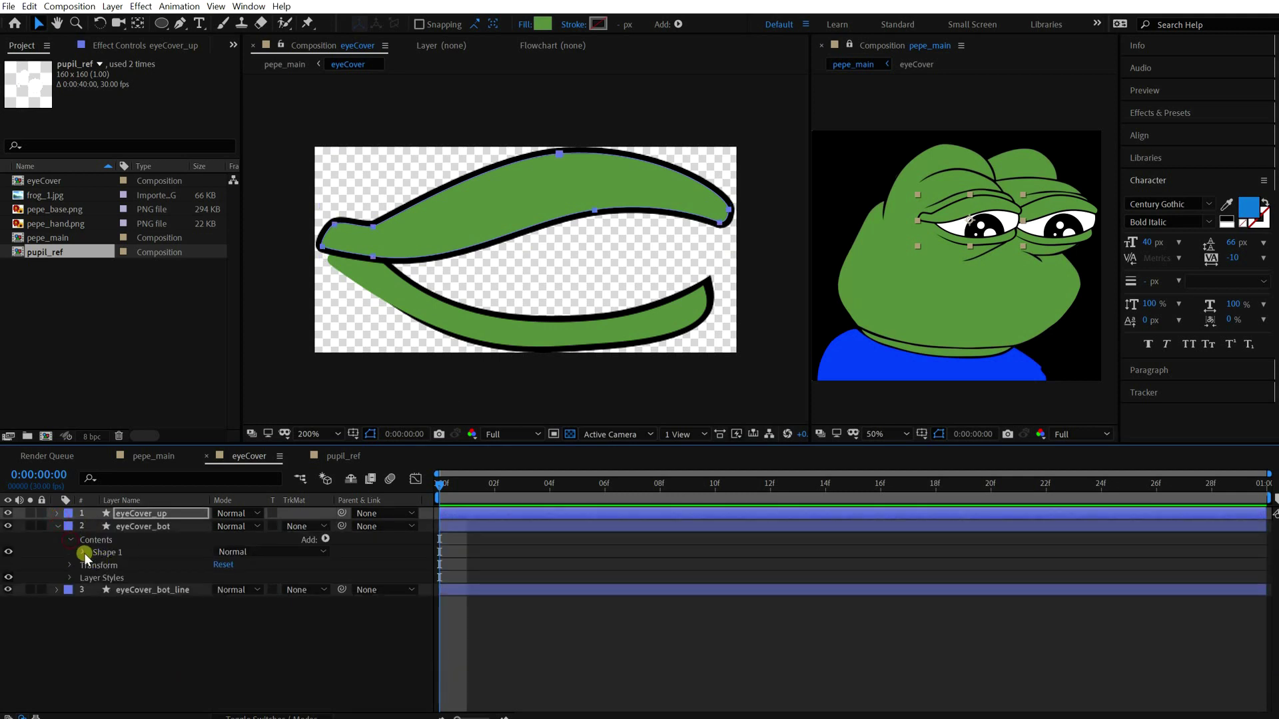
pyautogui.click(84, 553)
pyautogui.click(116, 566)
pyautogui.click(57, 527)
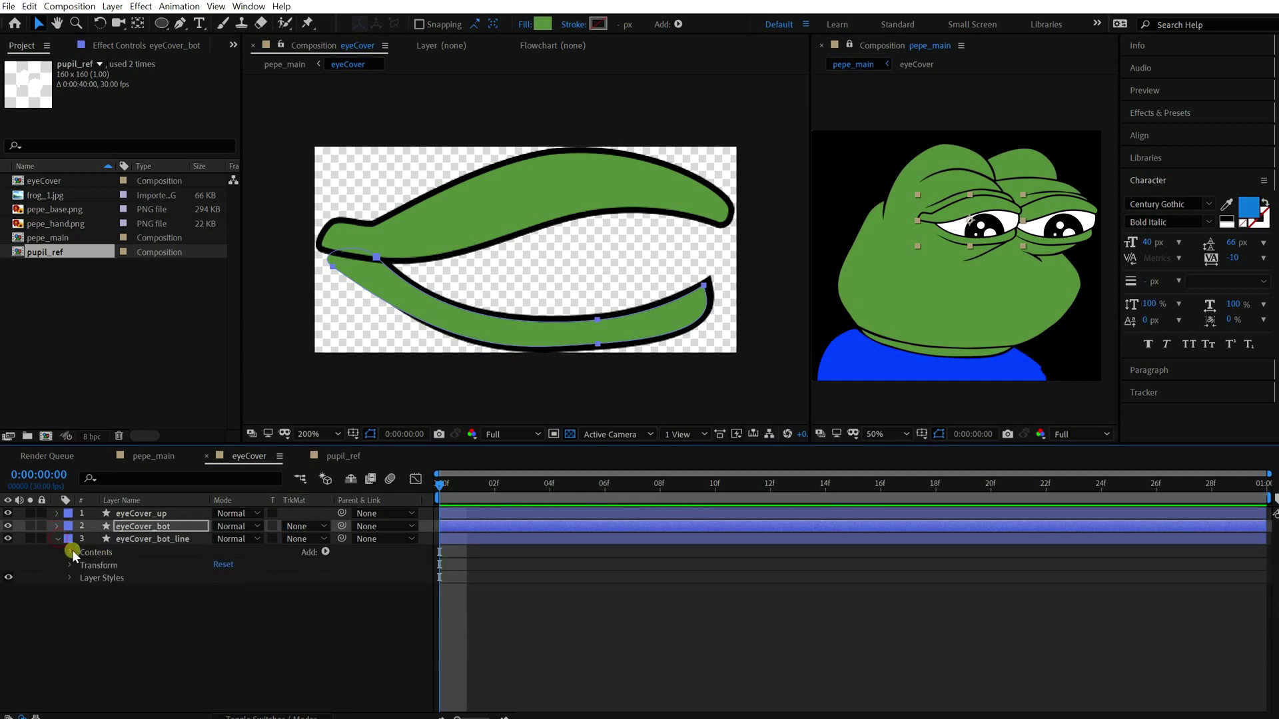
pyautogui.click(116, 587)
pyautogui.click(564, 621)
pyautogui.press('u')
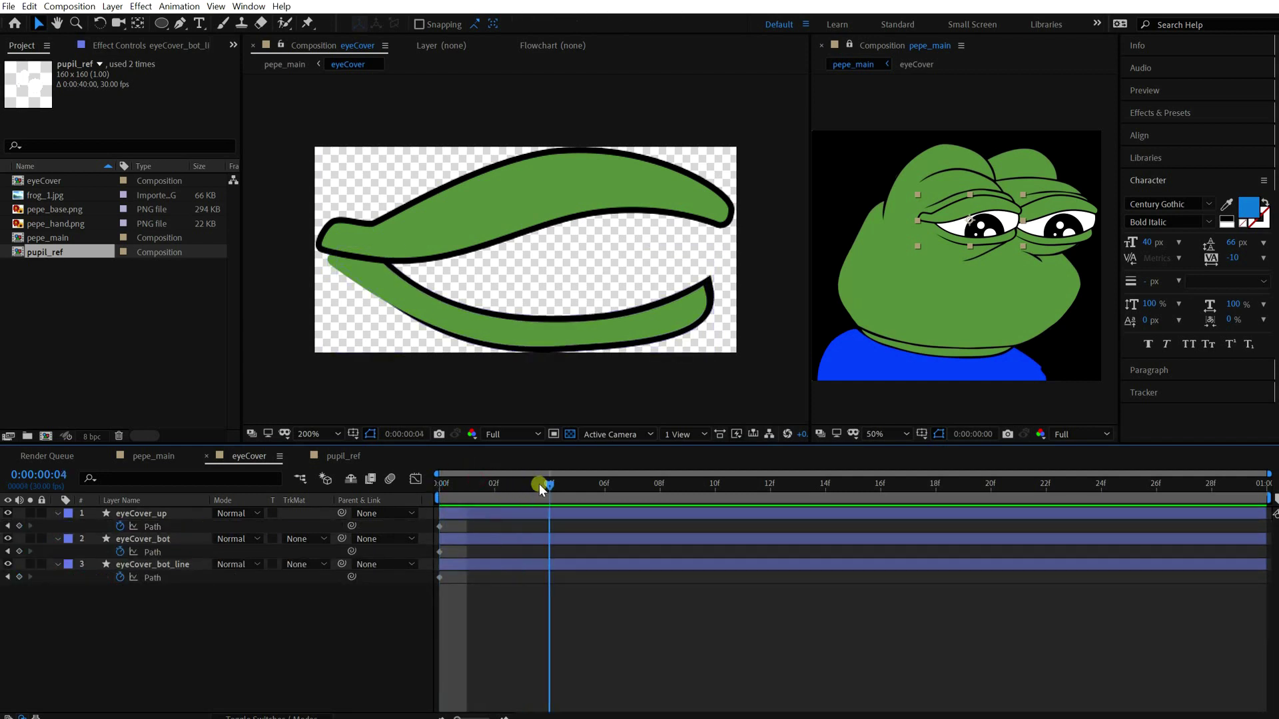
# Step: Move the Path keyframes of all three eyelid layers to frame 6 and return to frame 0
pyautogui.moveTo(448, 517); pyautogui.dragTo(446, 541)
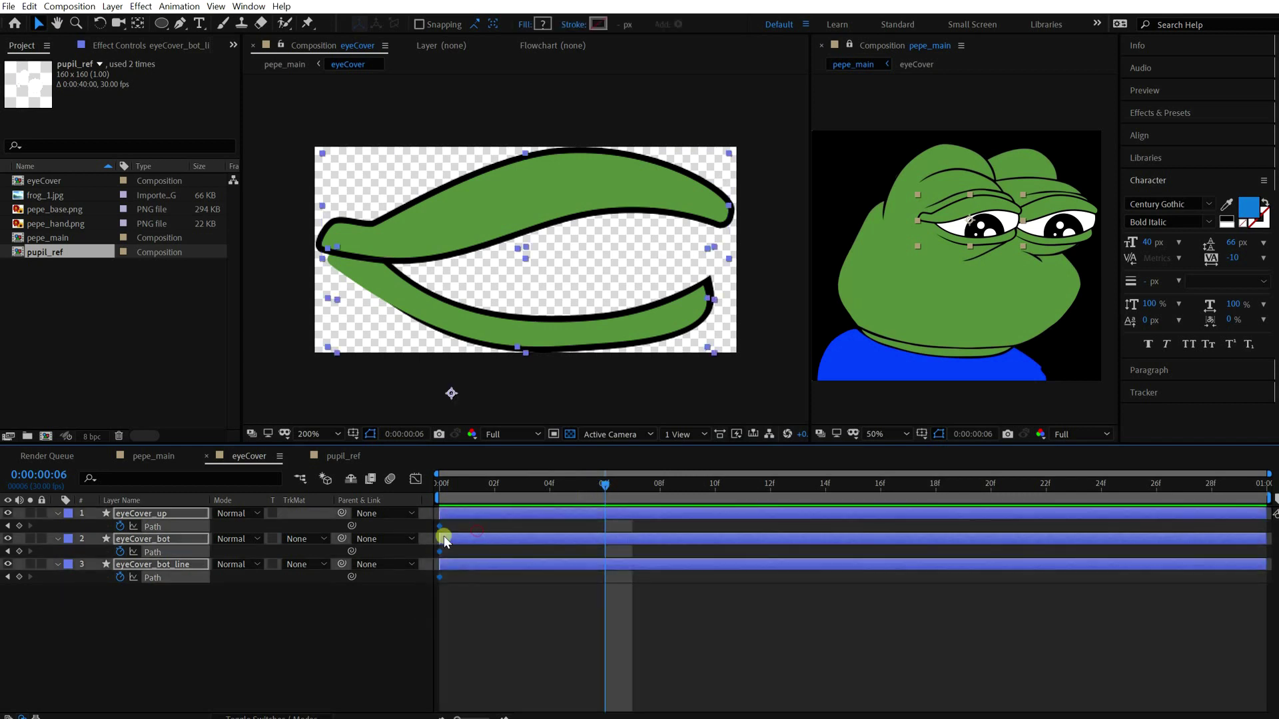
pyautogui.moveTo(555, 483); pyautogui.dragTo(438, 484)
pyautogui.click(139, 597)
# Step: At frame 0, reshape the eyeCover_up path by raising its lower edge to open the upper eyelid wider
pyautogui.click(170, 519)
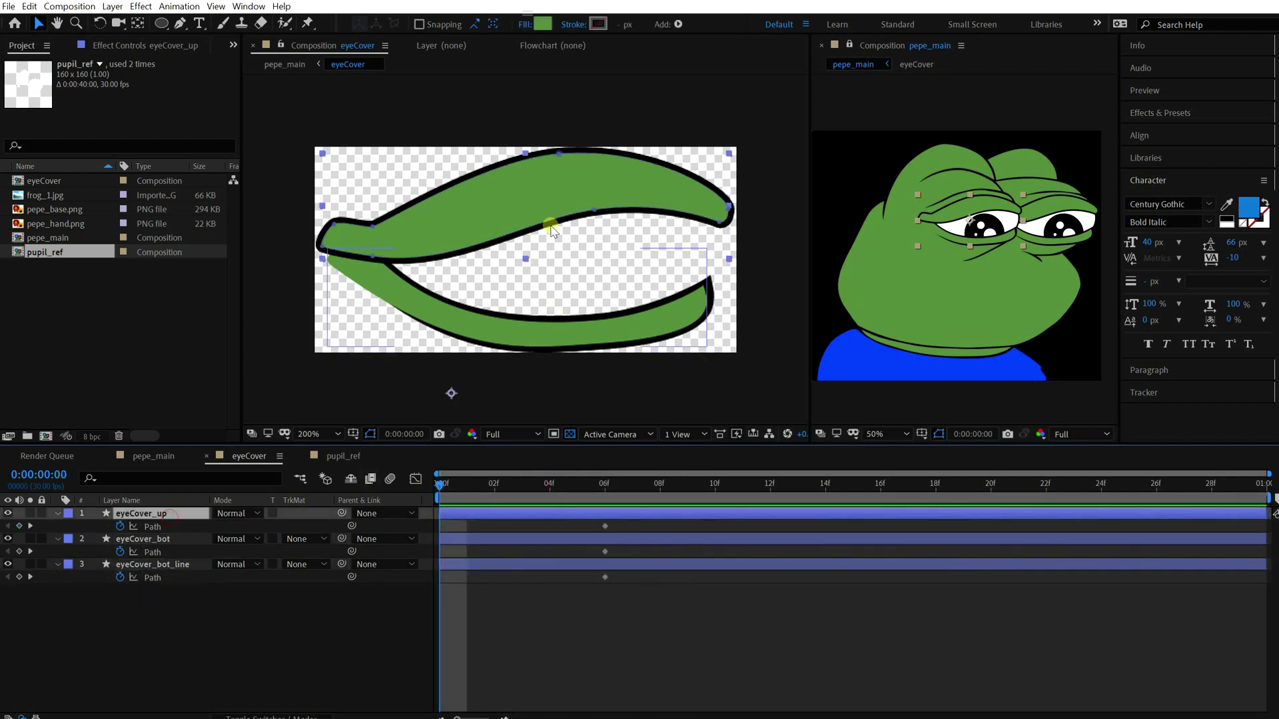
pyautogui.moveTo(593, 217); pyautogui.dragTo(595, 185)
pyautogui.moveTo(450, 241); pyautogui.dragTo(449, 231)
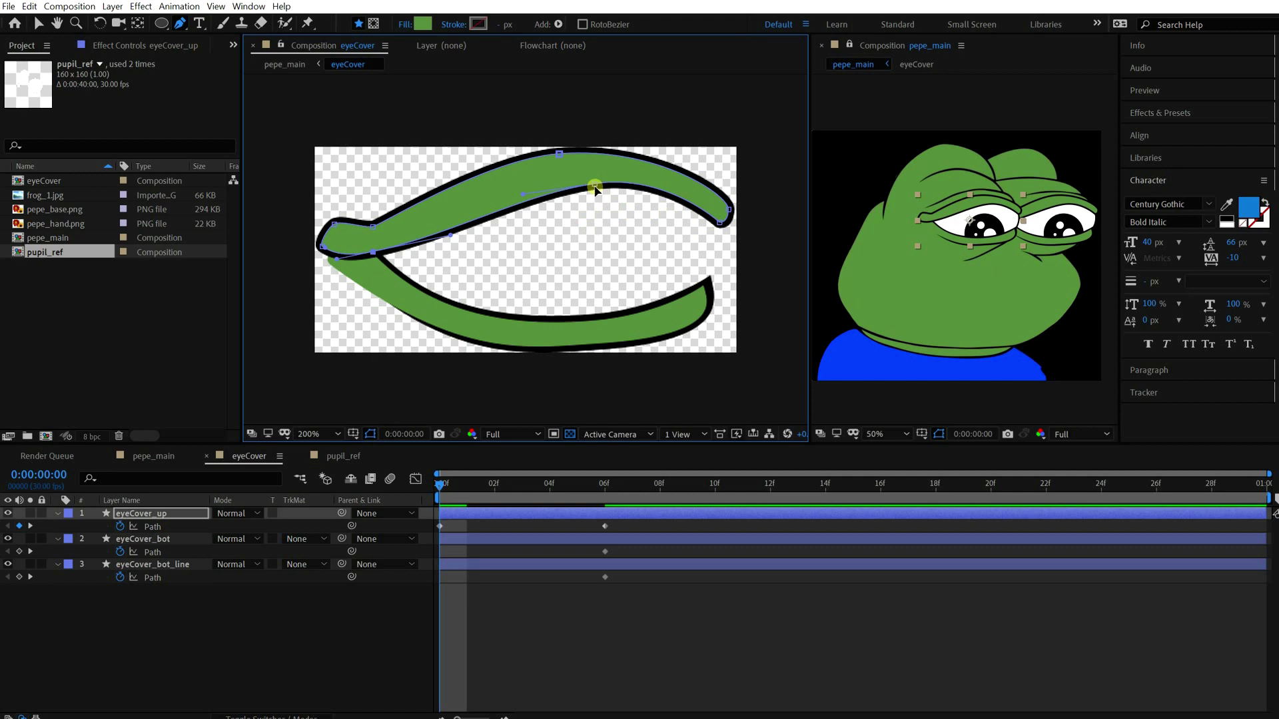
pyautogui.moveTo(595, 185); pyautogui.dragTo(597, 182)
# Step: At frame 0, lower the upper edge of the eyeCover_bot and eyeCover_bot_line paths to widen the eye opening
pyautogui.click(605, 538)
pyautogui.moveTo(599, 319); pyautogui.dragTo(599, 324)
pyautogui.click(270, 564)
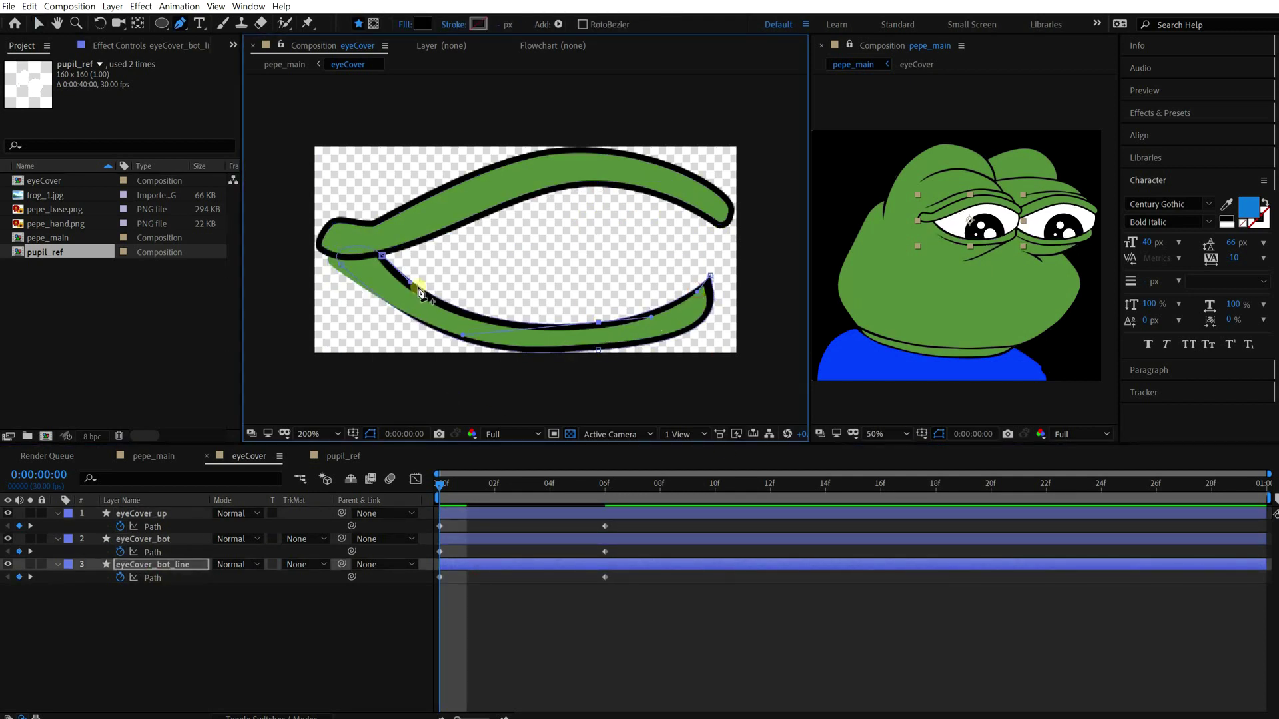
pyautogui.click(645, 691)
# Step: At frame 29, reshape the eyeCover_up path by pulling its lower edge down to close the upper eyelid
pyautogui.moveTo(549, 491); pyautogui.dragTo(1239, 491)
pyautogui.click(605, 182)
pyautogui.moveTo(594, 217); pyautogui.dragTo(595, 286)
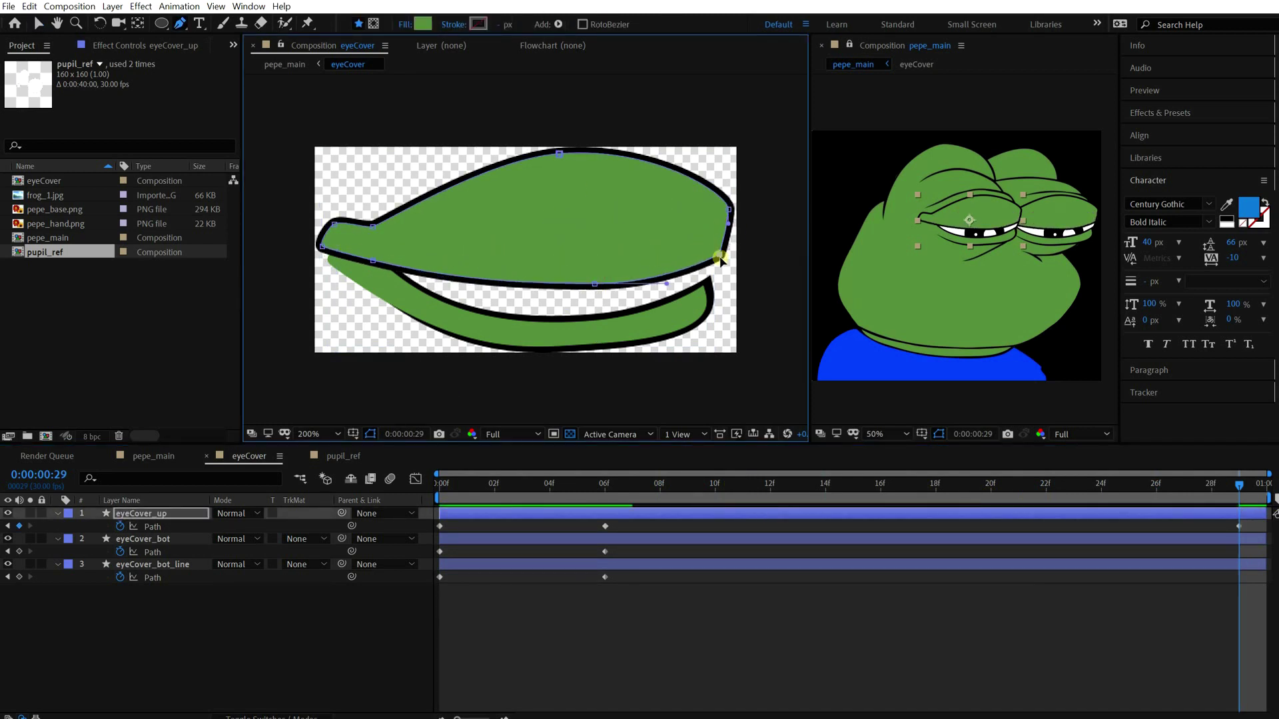
# Step: At frame 29, raise the upper edge of the eyeCover_bot path to meet the closed upper eyelid
pyautogui.click(516, 541)
pyautogui.moveTo(598, 323); pyautogui.dragTo(598, 295)
pyautogui.moveTo(466, 300); pyautogui.dragTo(447, 279)
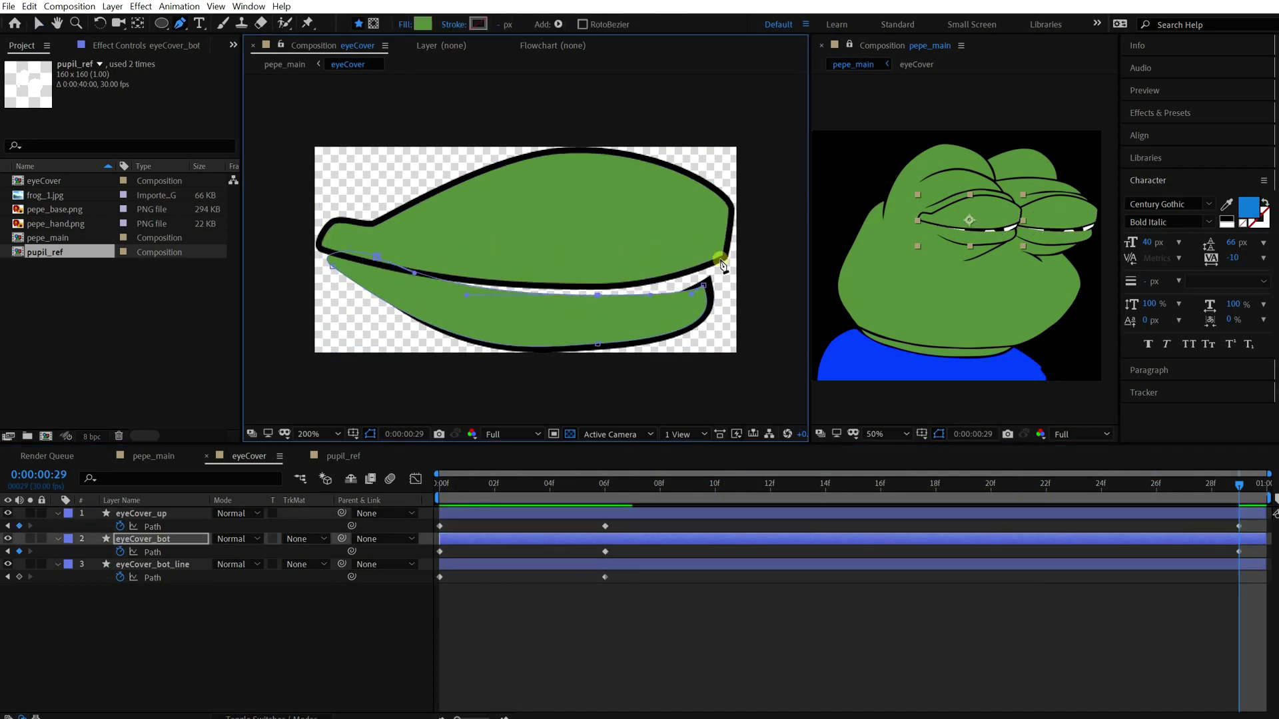
pyautogui.moveTo(705, 284); pyautogui.dragTo(716, 270)
# Step: At frame 29, raise the upper edge of the eyeCover_bot_line path against the closed upper eyelid and preview the motion
pyautogui.click(158, 568)
pyautogui.moveTo(597, 323); pyautogui.dragTo(598, 288)
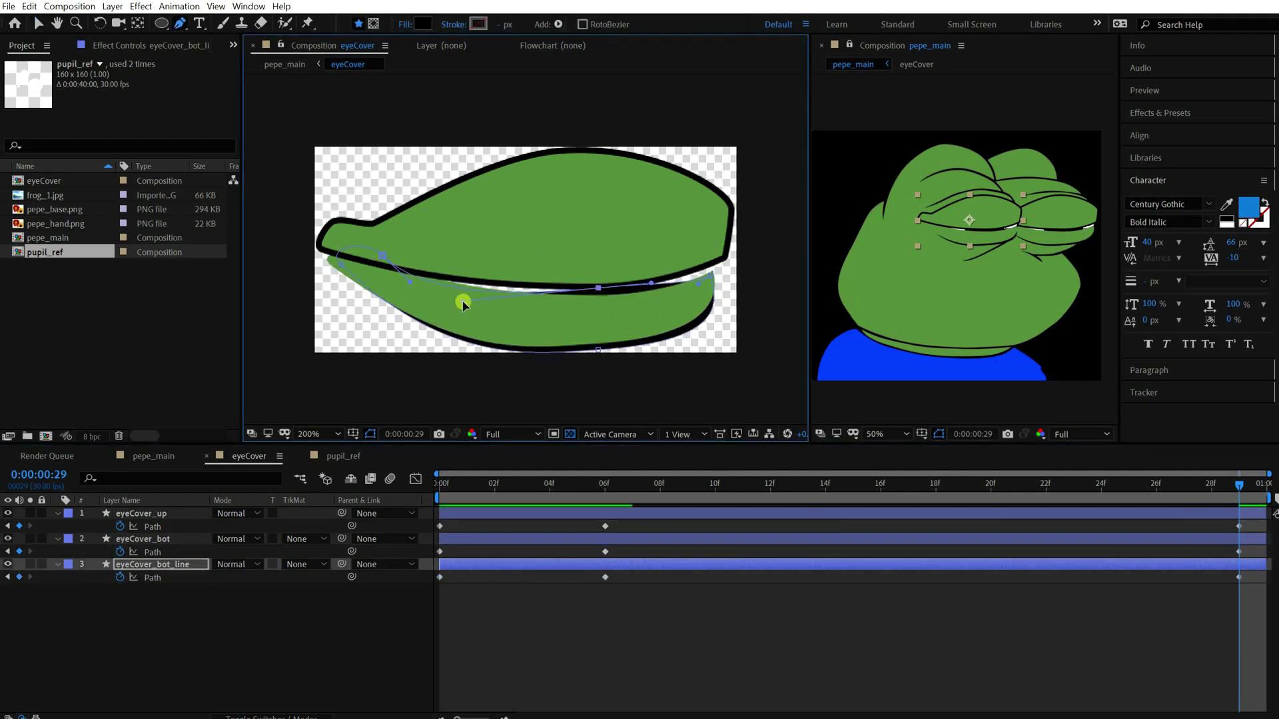
pyautogui.moveTo(463, 300); pyautogui.dragTo(418, 276)
pyautogui.moveTo(707, 284); pyautogui.dragTo(717, 263)
pyautogui.click(750, 650)
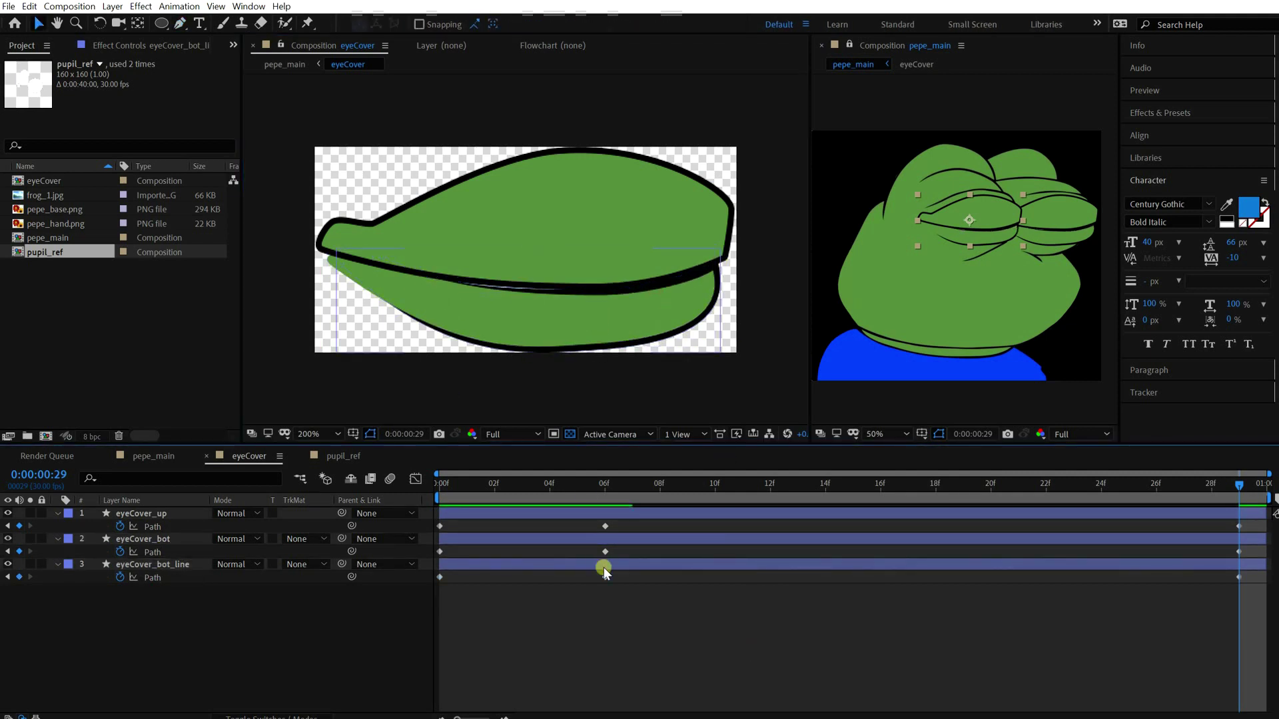
pyautogui.click(604, 570)
pyautogui.moveTo(419, 275); pyautogui.dragTo(436, 281)
pyautogui.click(842, 671)
pyautogui.press('v')
pyautogui.moveTo(633, 485); pyautogui.dragTo(1000, 542)
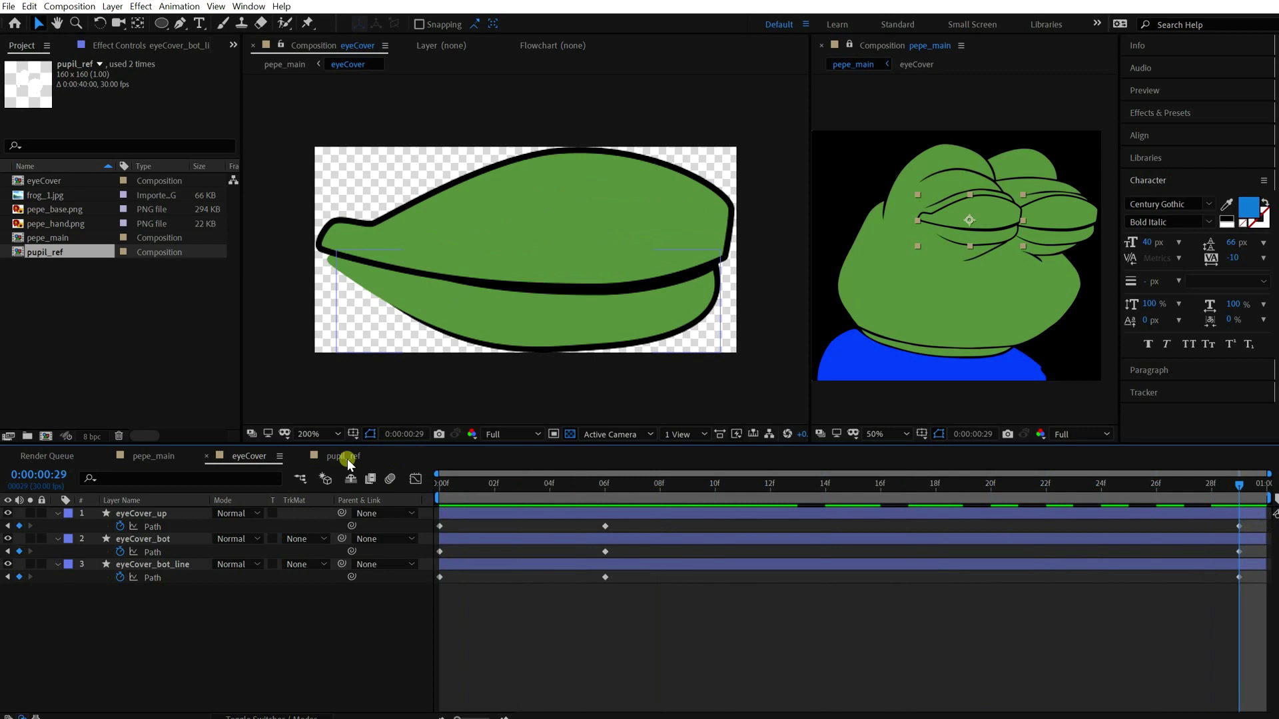
# Step: Enable time remapping on the eyeCover_L and eyeCover_R layers in the pepe_main composition
pyautogui.click(166, 455)
pyautogui.moveTo(483, 487)
pyautogui.mouseDown()
pyautogui.moveTo(434, 486)
pyautogui.moveTo(474, 490)
pyautogui.mouseUp()
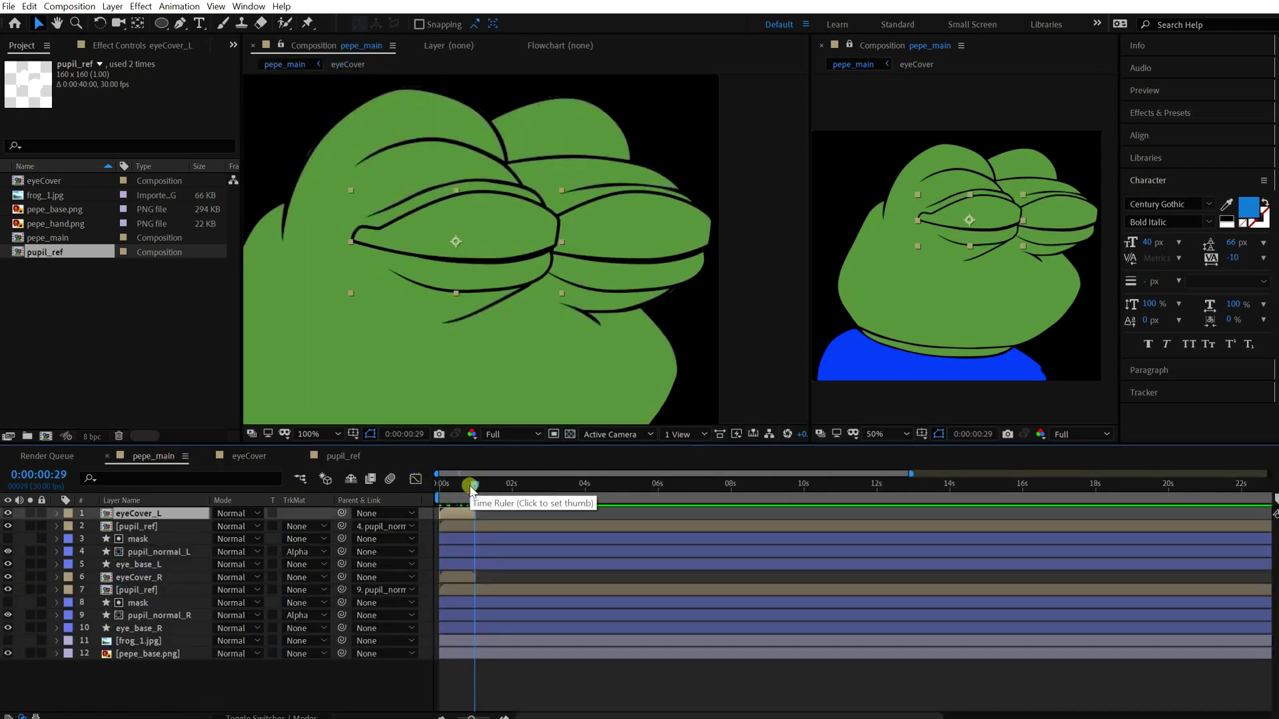
pyautogui.click(452, 578)
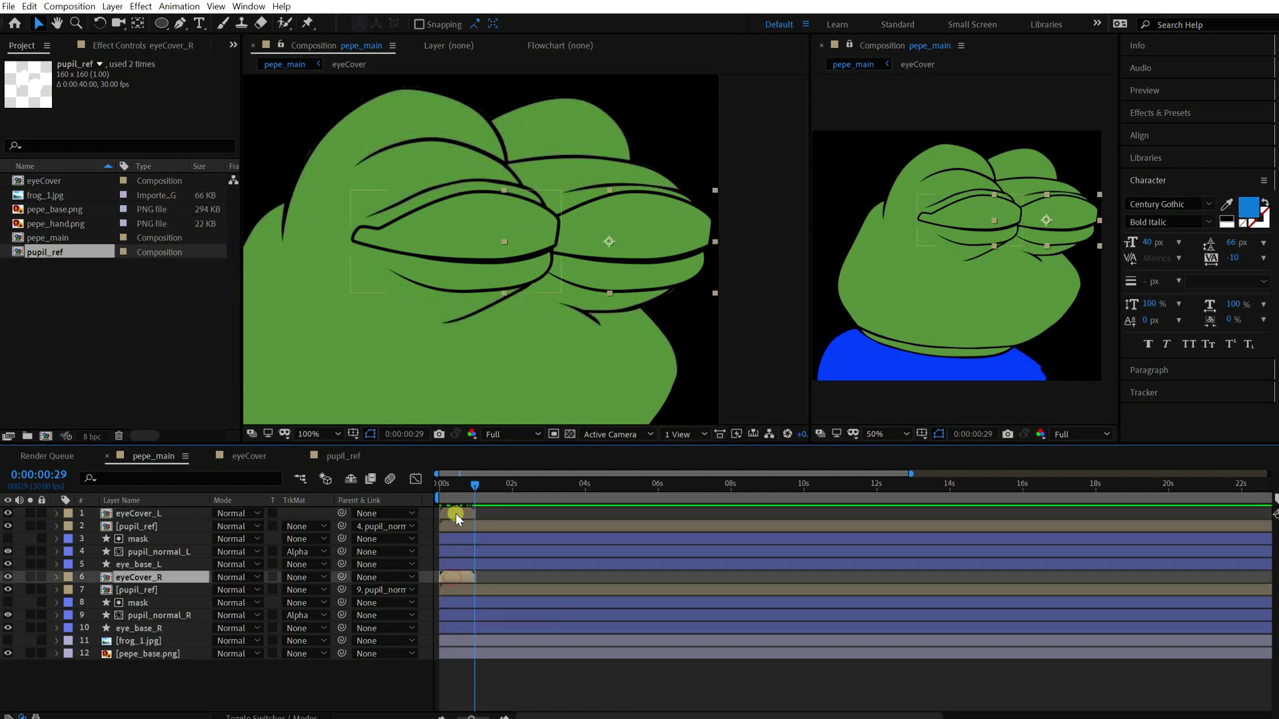
pyautogui.rightClick(134, 513)
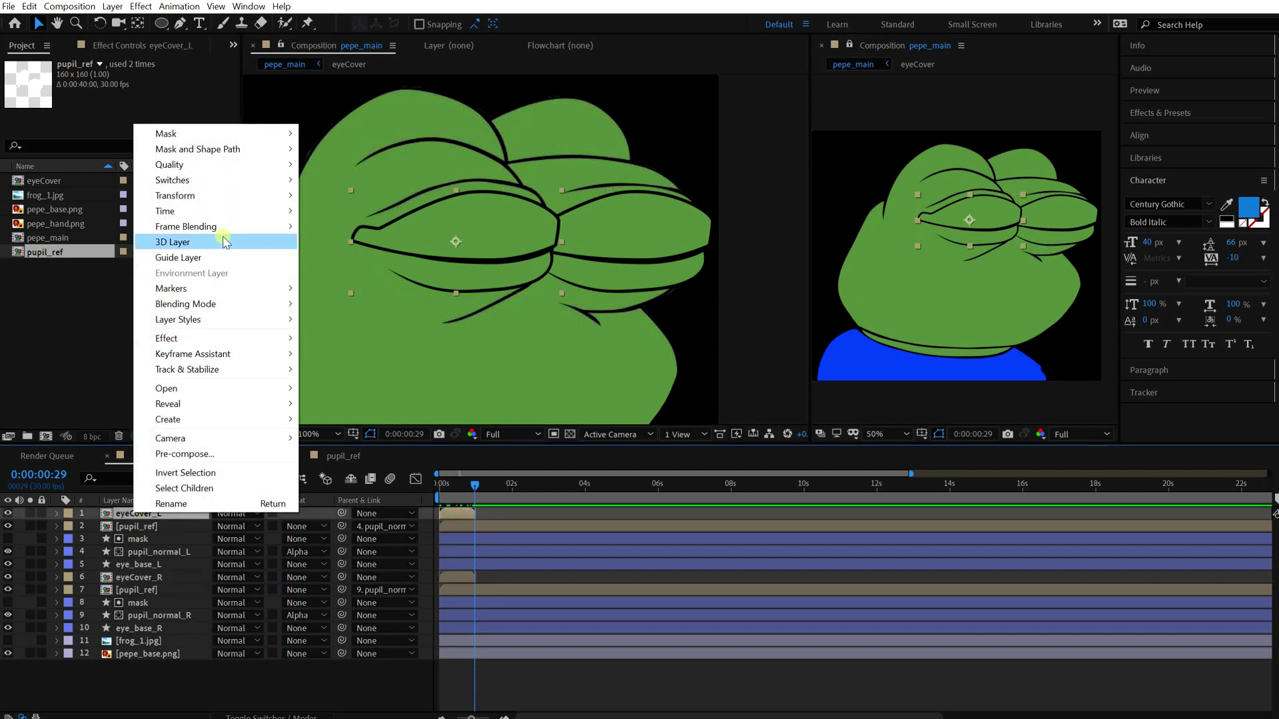
pyautogui.moveTo(287, 210)
pyautogui.click(393, 207)
pyautogui.click(174, 591)
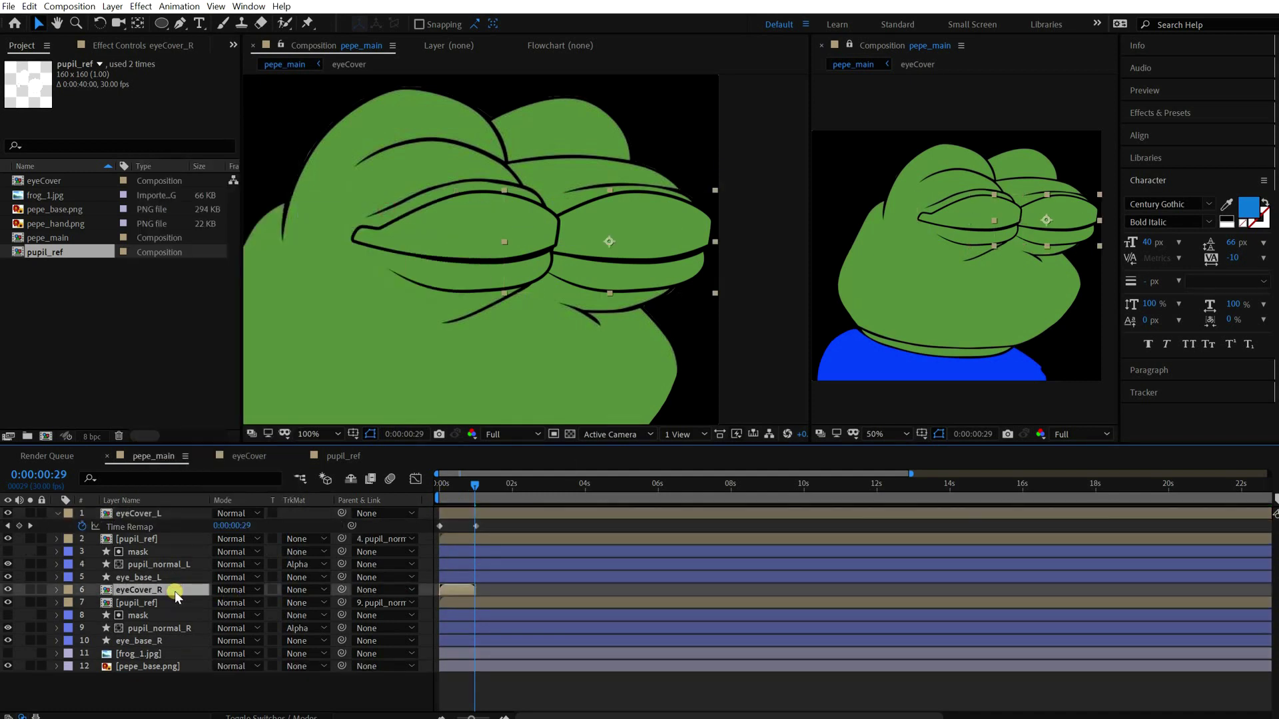
pyautogui.hotkey('ctrl', 'alt', 't')
# Step: Delete the end Time Remap keyframes of eyeCover_L and eyeCover_R and collapse both layers
pyautogui.moveTo(470, 486); pyautogui.dragTo(506, 605)
pyautogui.press('Delete')
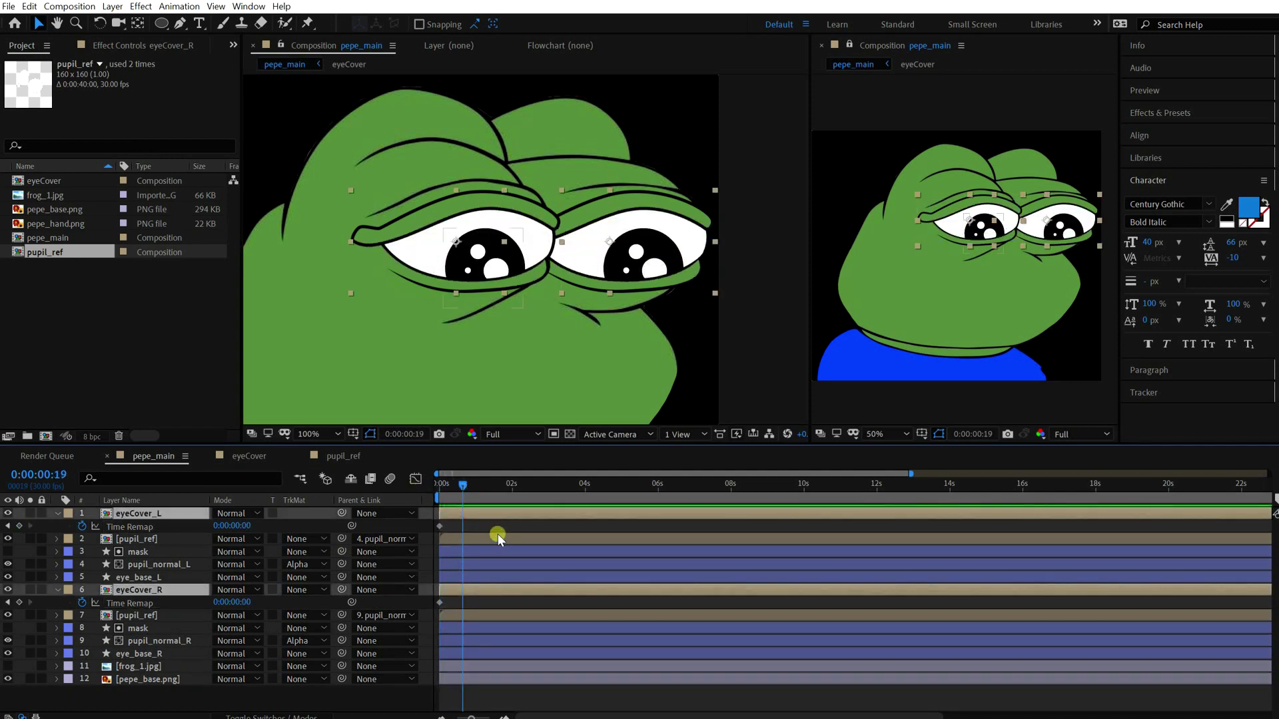
pyautogui.press('u')
pyautogui.click(560, 668)
# Step: Add a null object to the pepe_main composition and name it CNT
pyautogui.rightClick(214, 666)
pyautogui.rightClick(174, 666)
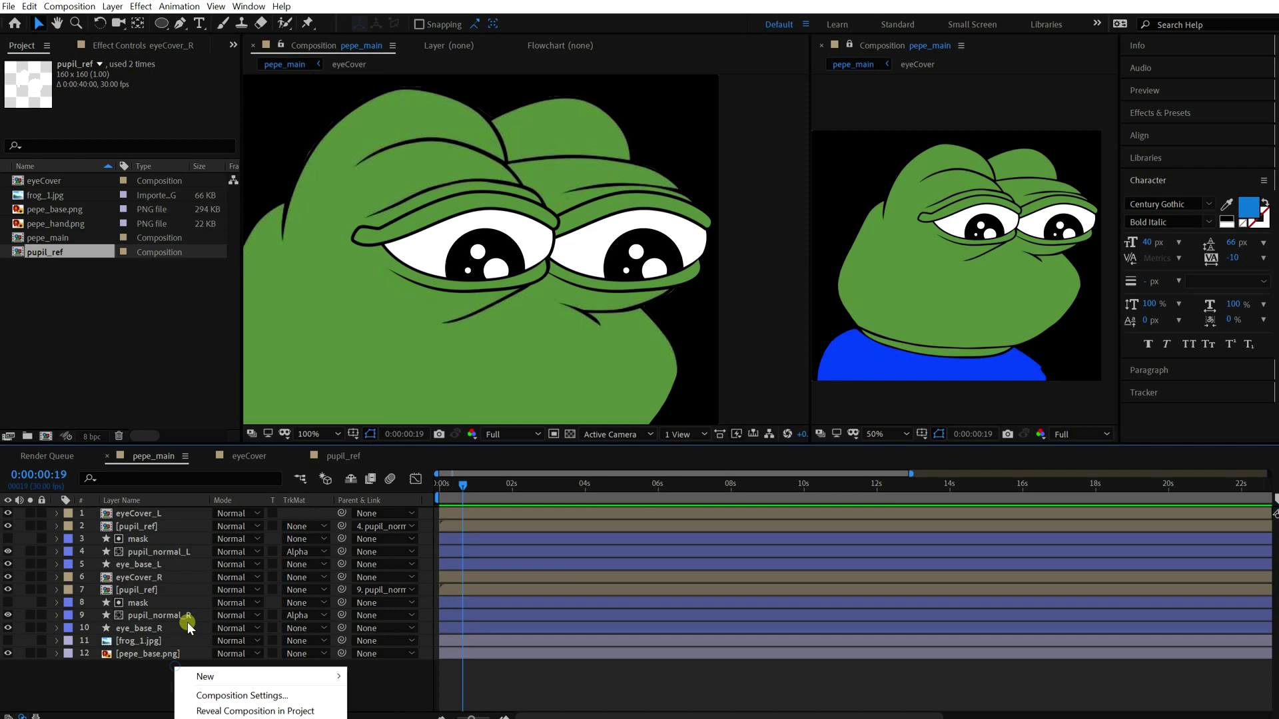
pyautogui.rightClick(18, 513)
pyautogui.press('Escape')
pyautogui.click(199, 657)
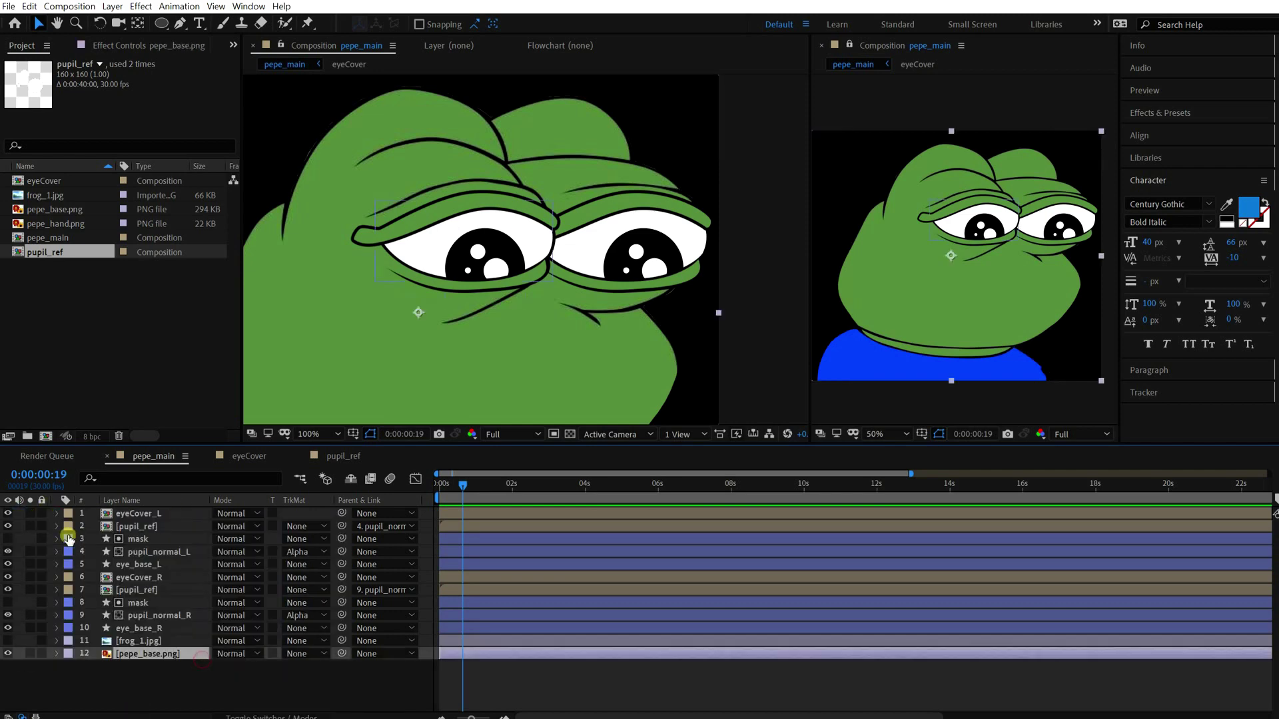
pyautogui.click(102, 695)
pyautogui.rightClick(31, 519)
pyautogui.moveTo(87, 522)
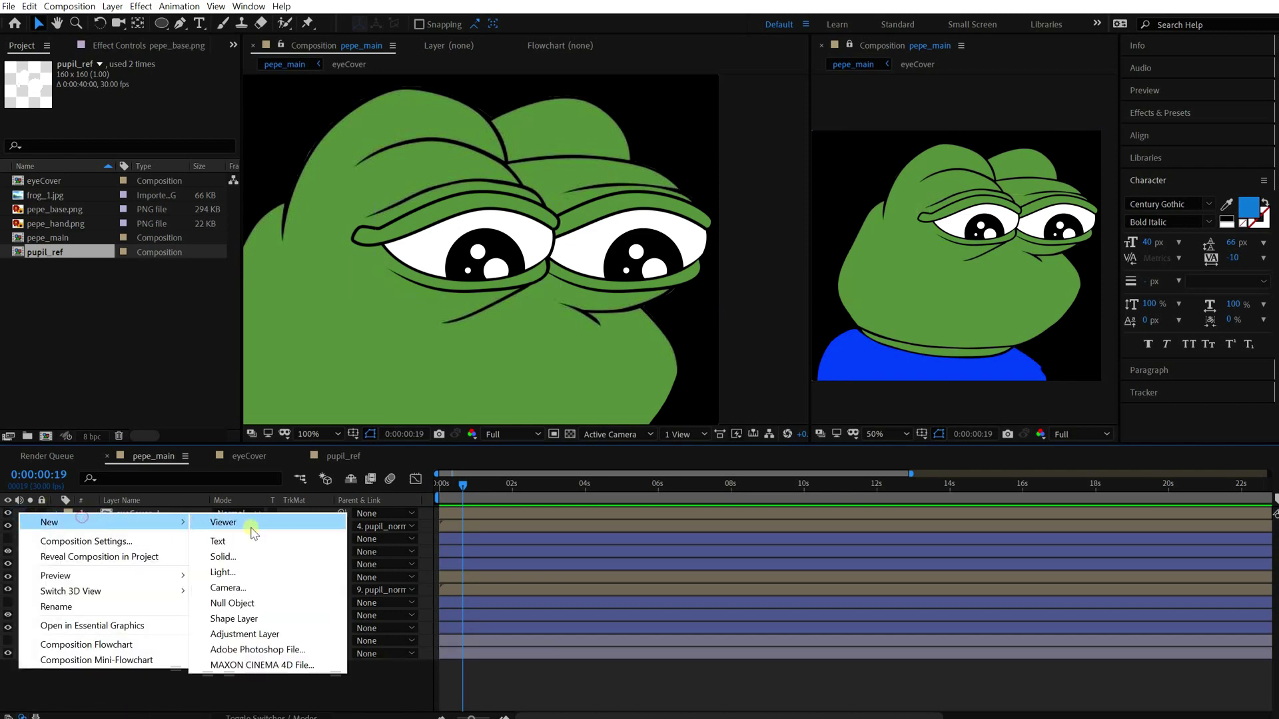
pyautogui.click(250, 607)
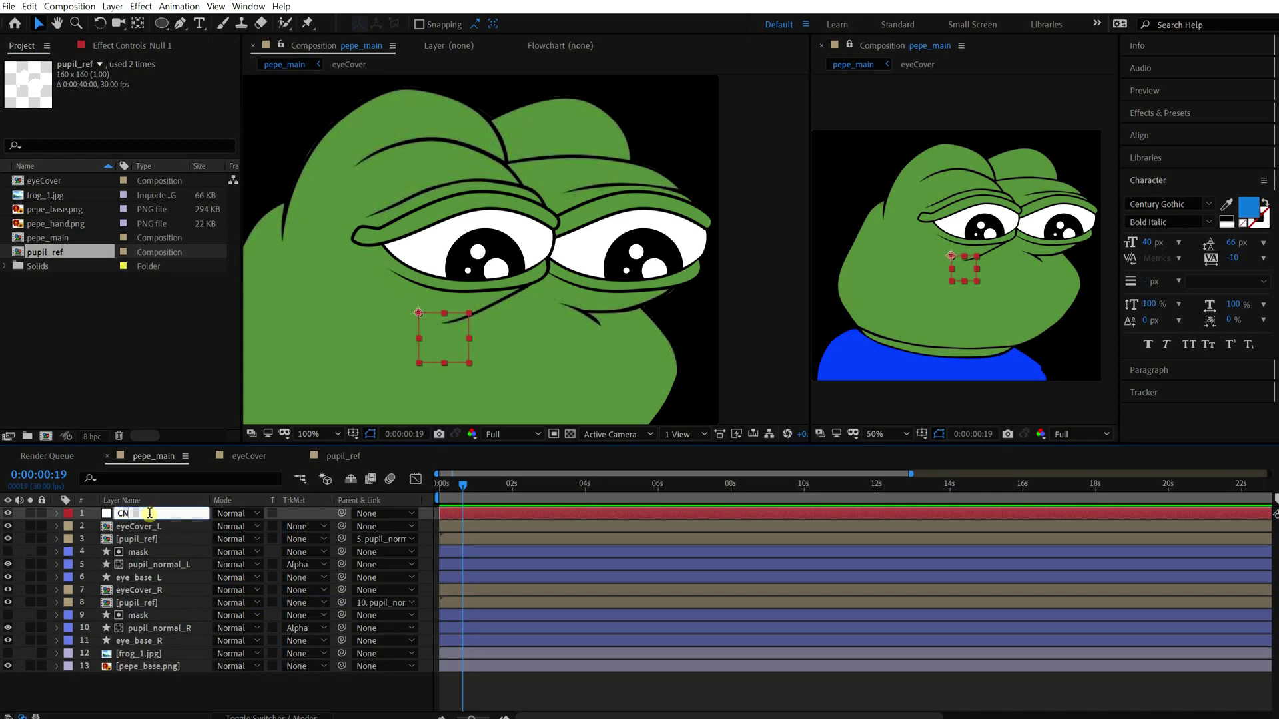
# Step: Apply a Slider Control effect to the CNT null and rename the effect as blink
pyautogui.click(153, 7)
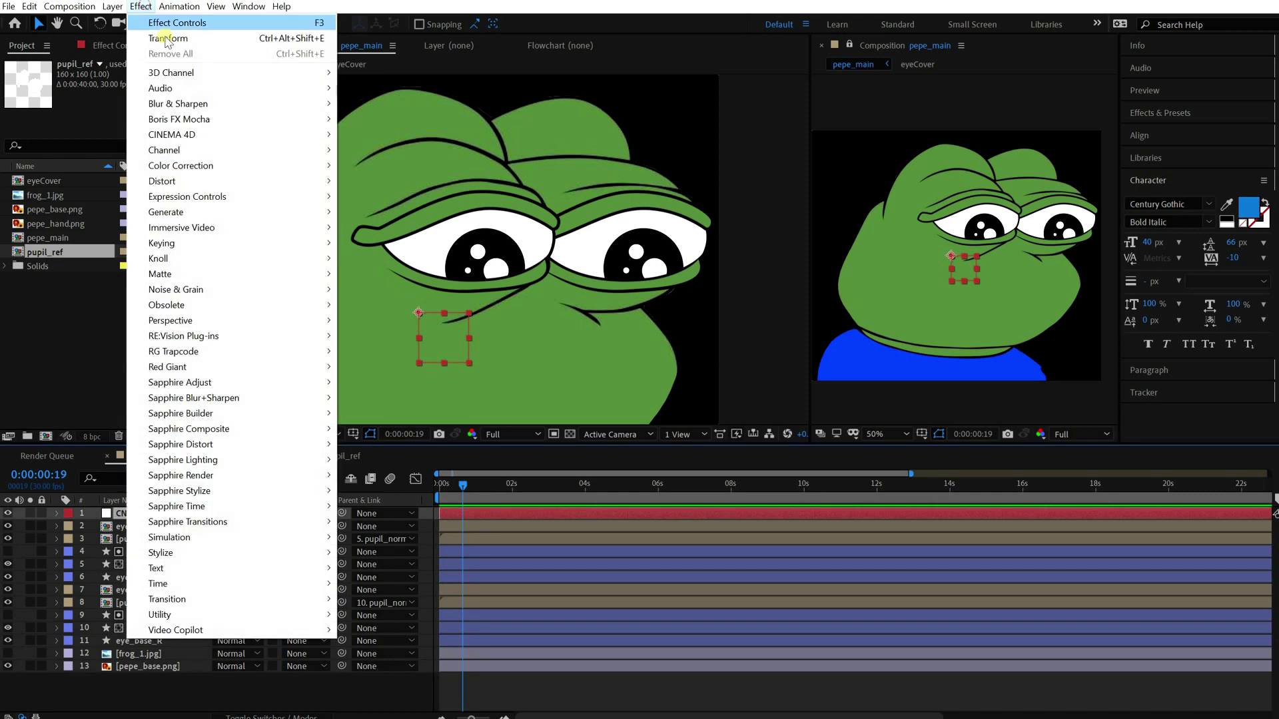
pyautogui.moveTo(199, 197)
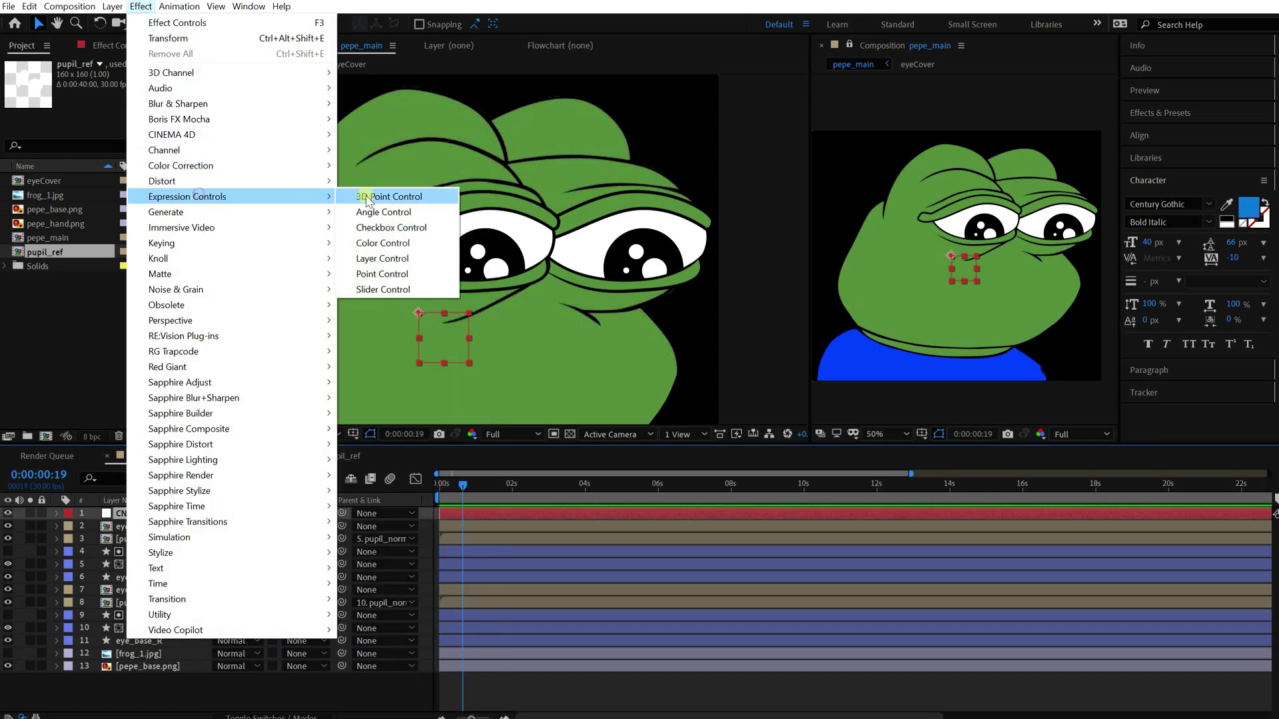
pyautogui.click(384, 290)
pyautogui.rightClick(57, 78)
pyautogui.press('Escape')
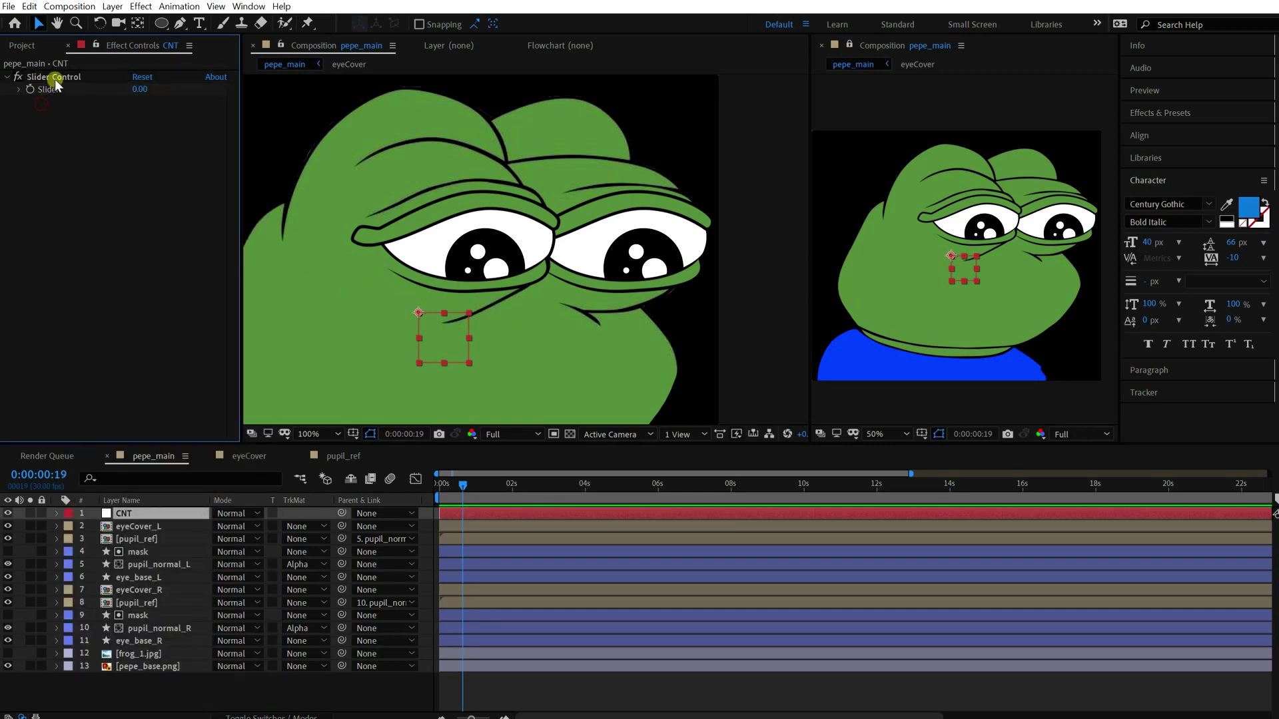
pyautogui.press('Return')
pyautogui.write('blink')
pyautogui.press('Return')
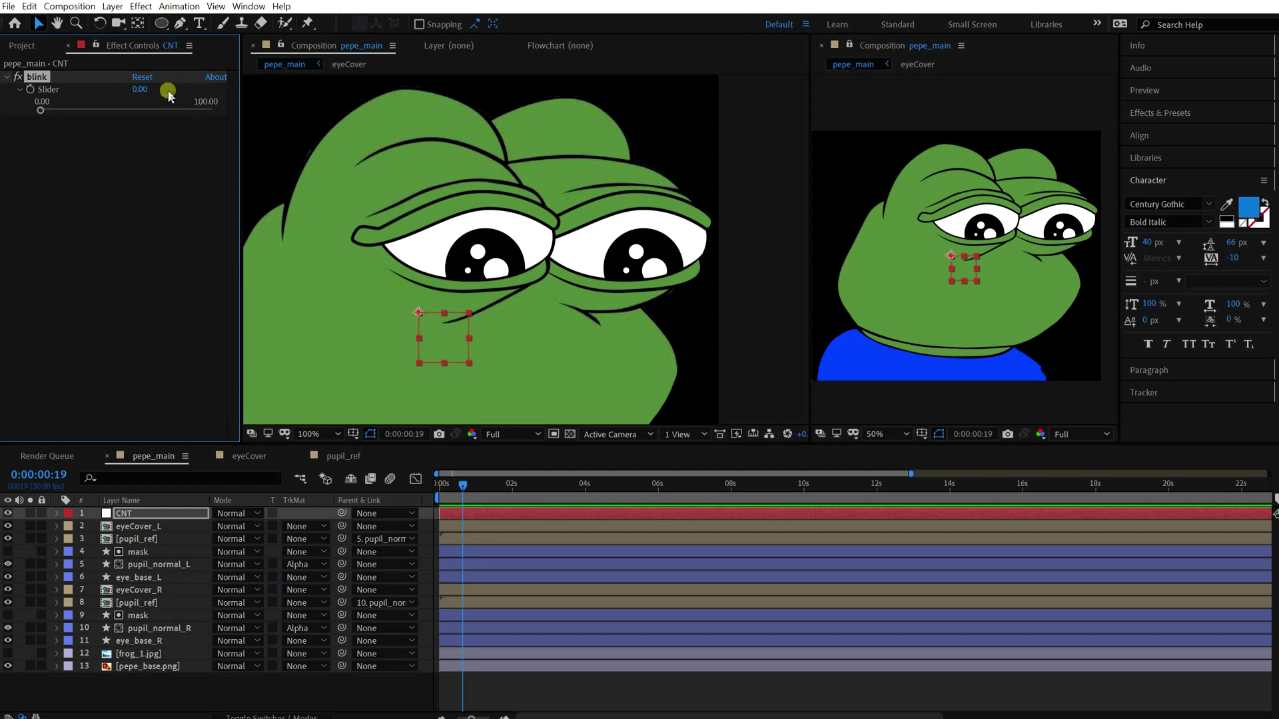
# Step: Set the upper limit of the blink slider's range to 1
pyautogui.rightClick(140, 88)
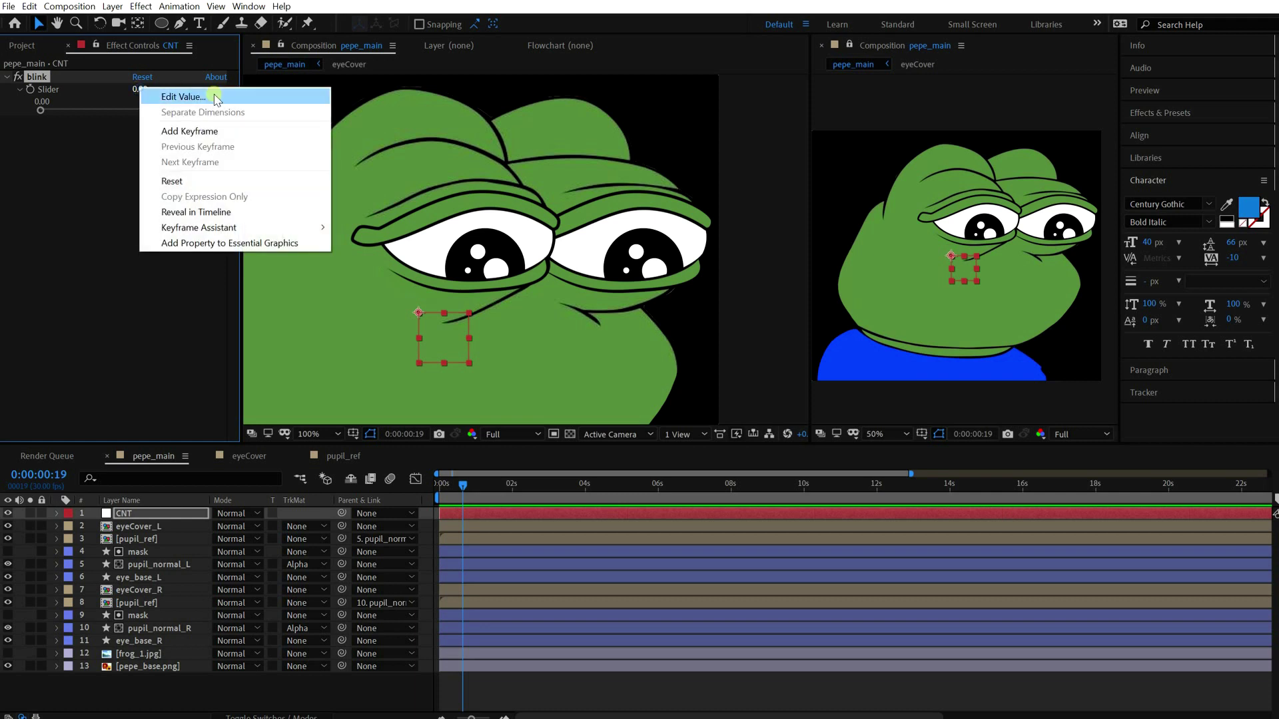
pyautogui.click(213, 94)
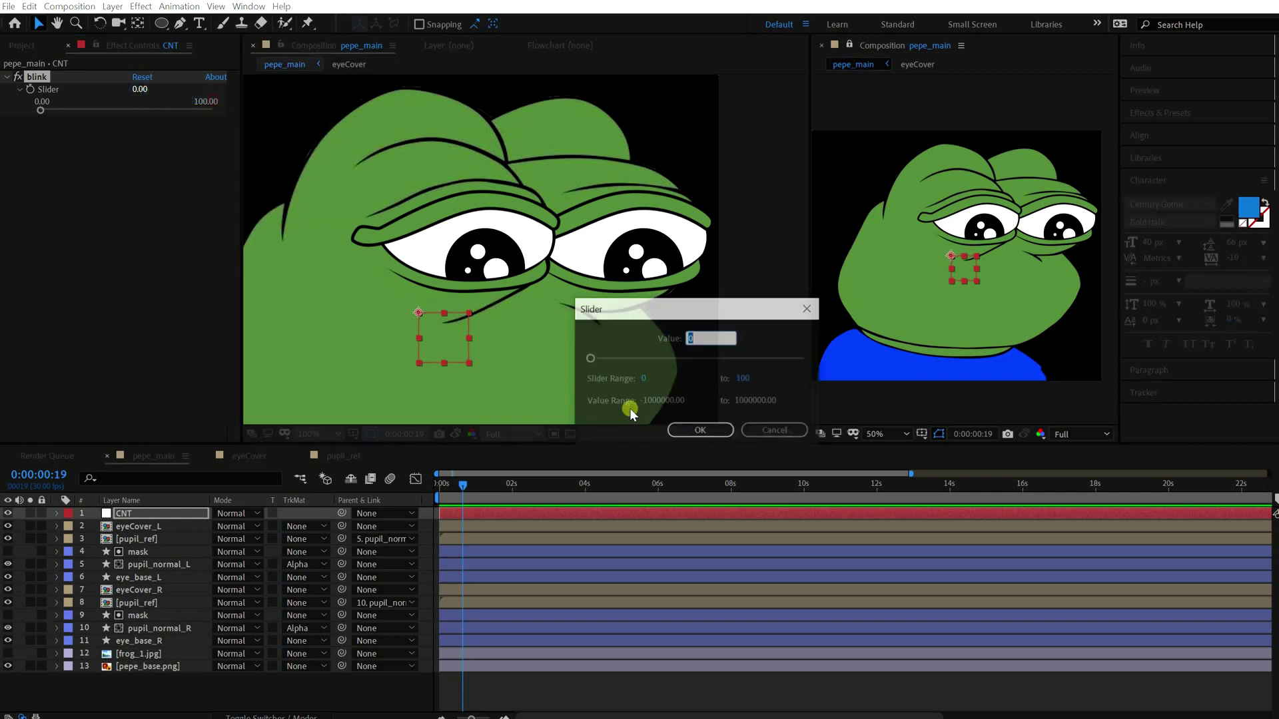
pyautogui.click(725, 379)
pyautogui.write('1')
pyautogui.press('Return')
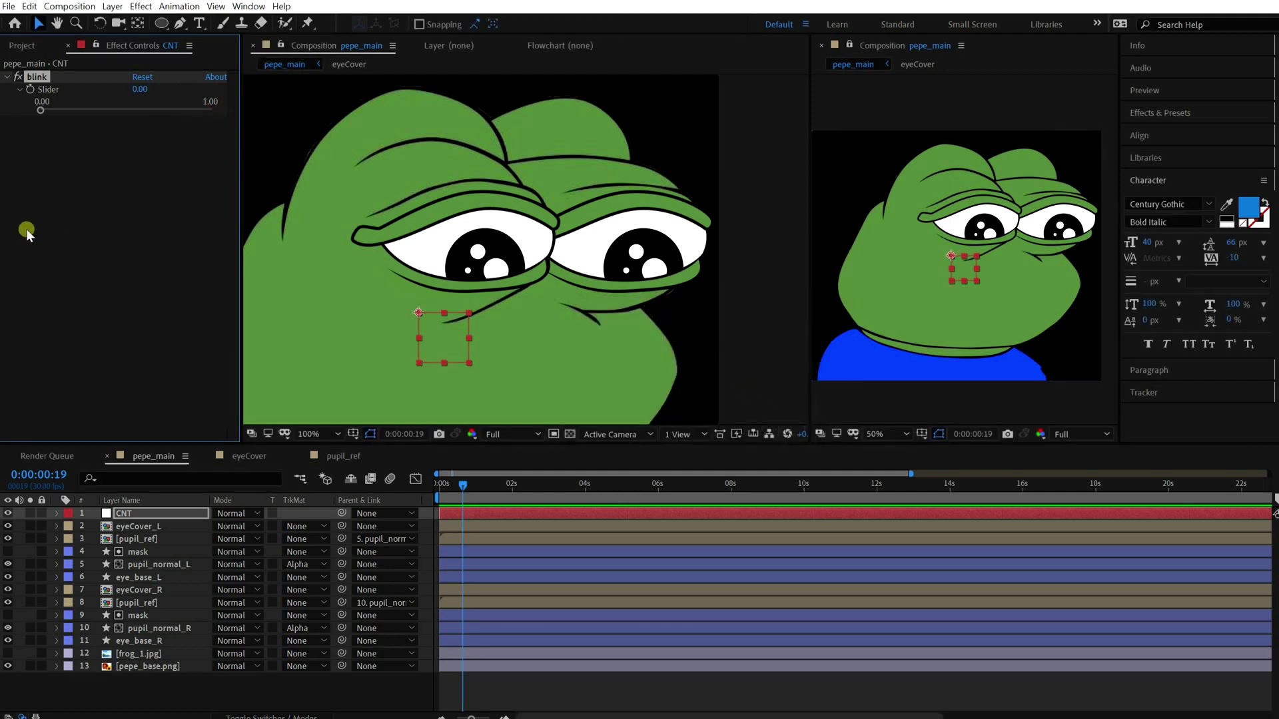
# Step: Save the project and link eyeCover_L's Time Remap to the blink slider of CNT with an expression
pyautogui.hotkey('ctrl', 's')
pyautogui.click(533, 693)
pyautogui.click(133, 517)
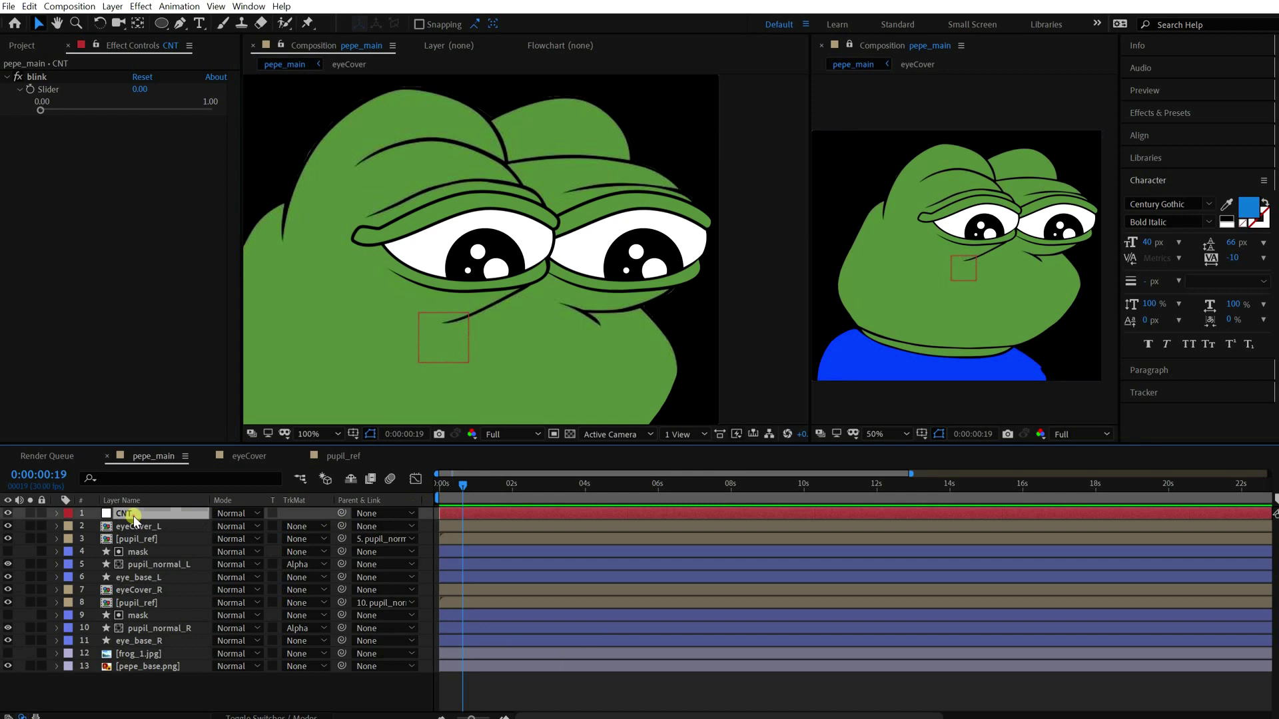
pyautogui.press('e')
pyautogui.click(83, 526)
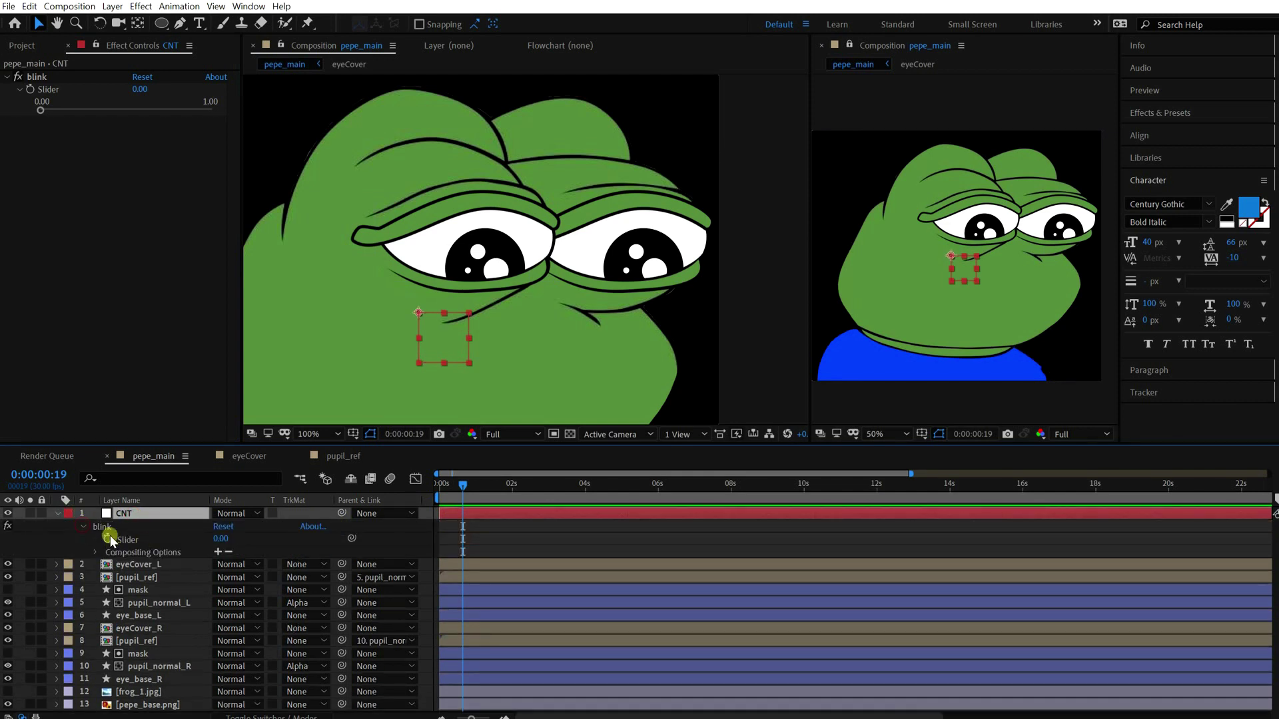
pyautogui.click(131, 566)
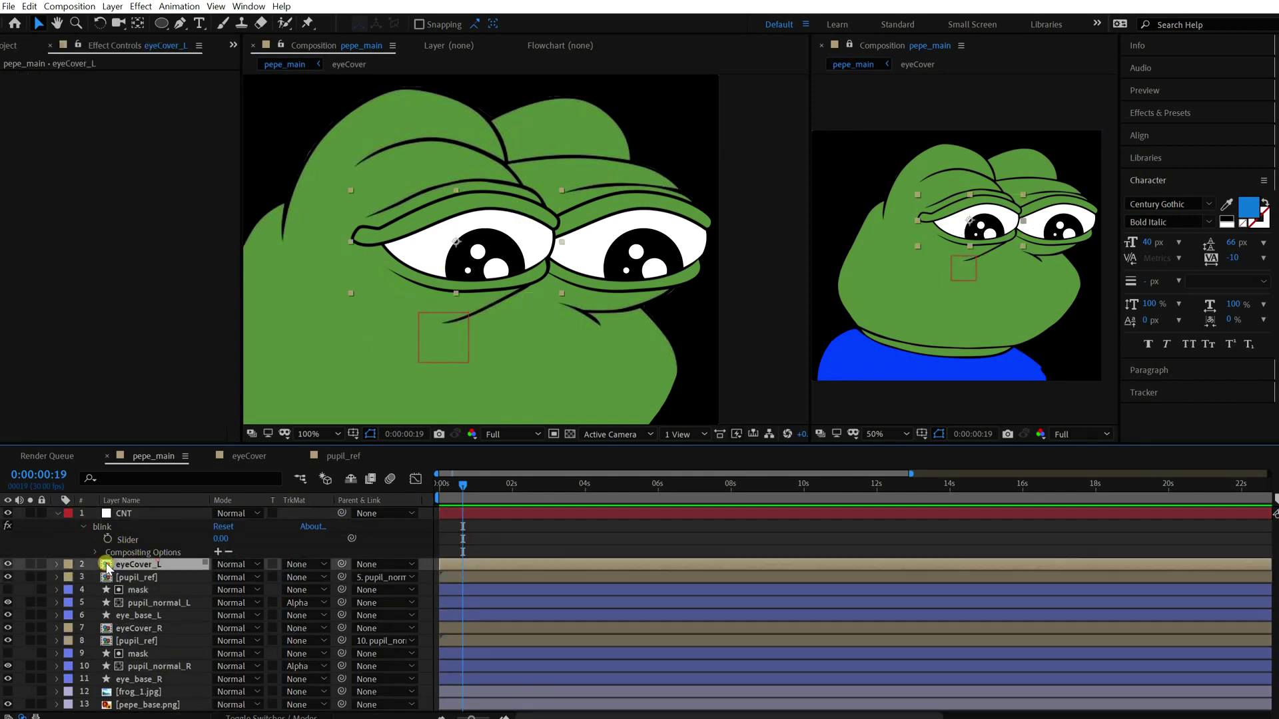
pyautogui.click(57, 567)
pyautogui.keyDown('alt'); pyautogui.click(83, 578); pyautogui.keyUp('alt')
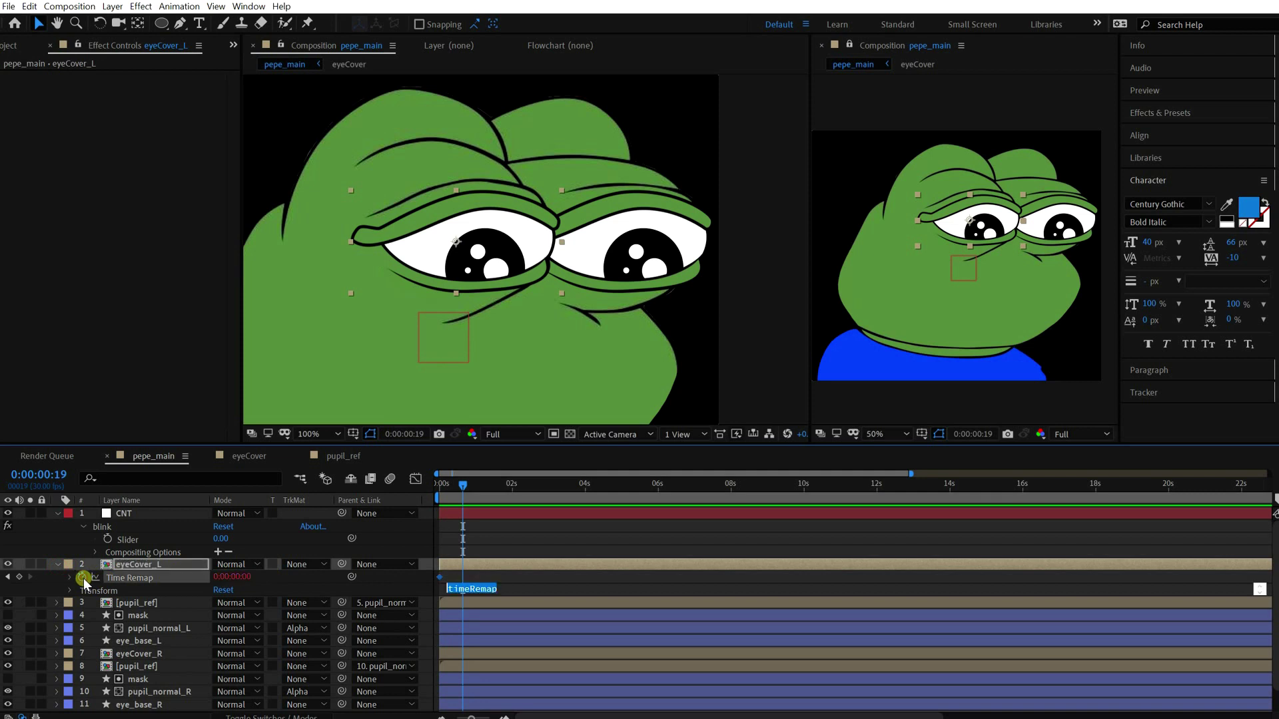
pyautogui.moveTo(258, 592); pyautogui.dragTo(129, 540)
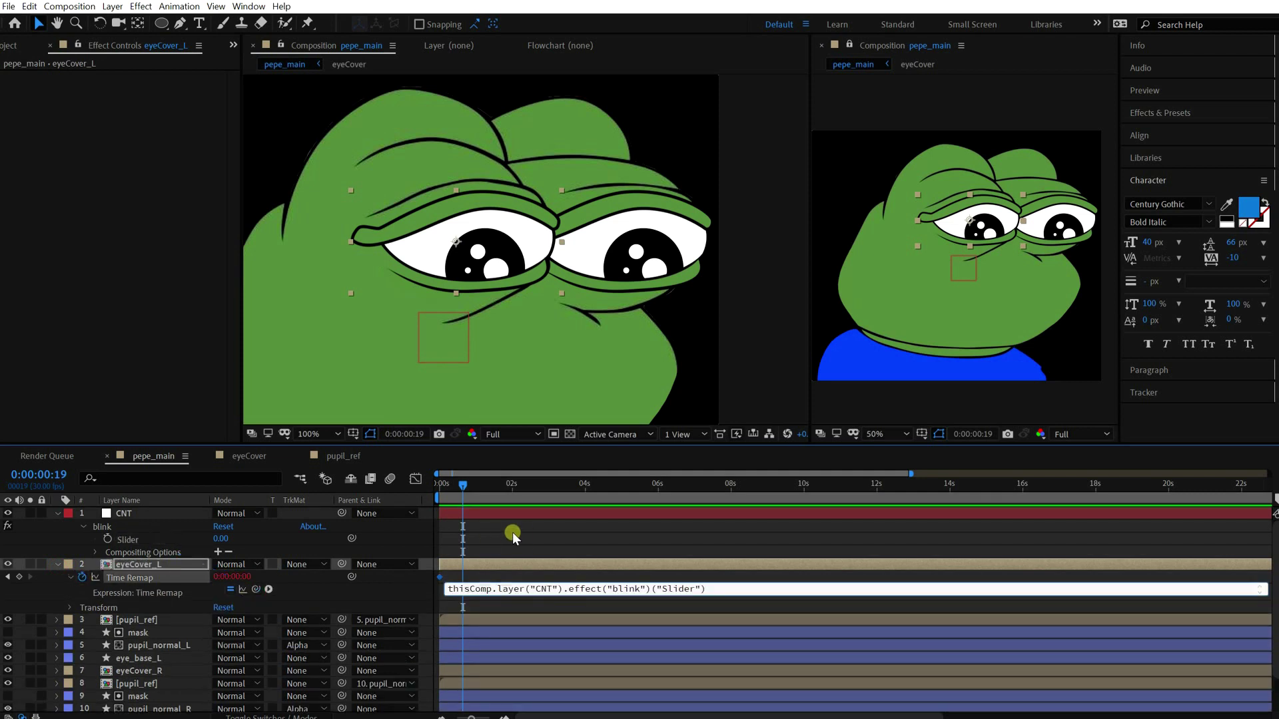
pyautogui.click(513, 532)
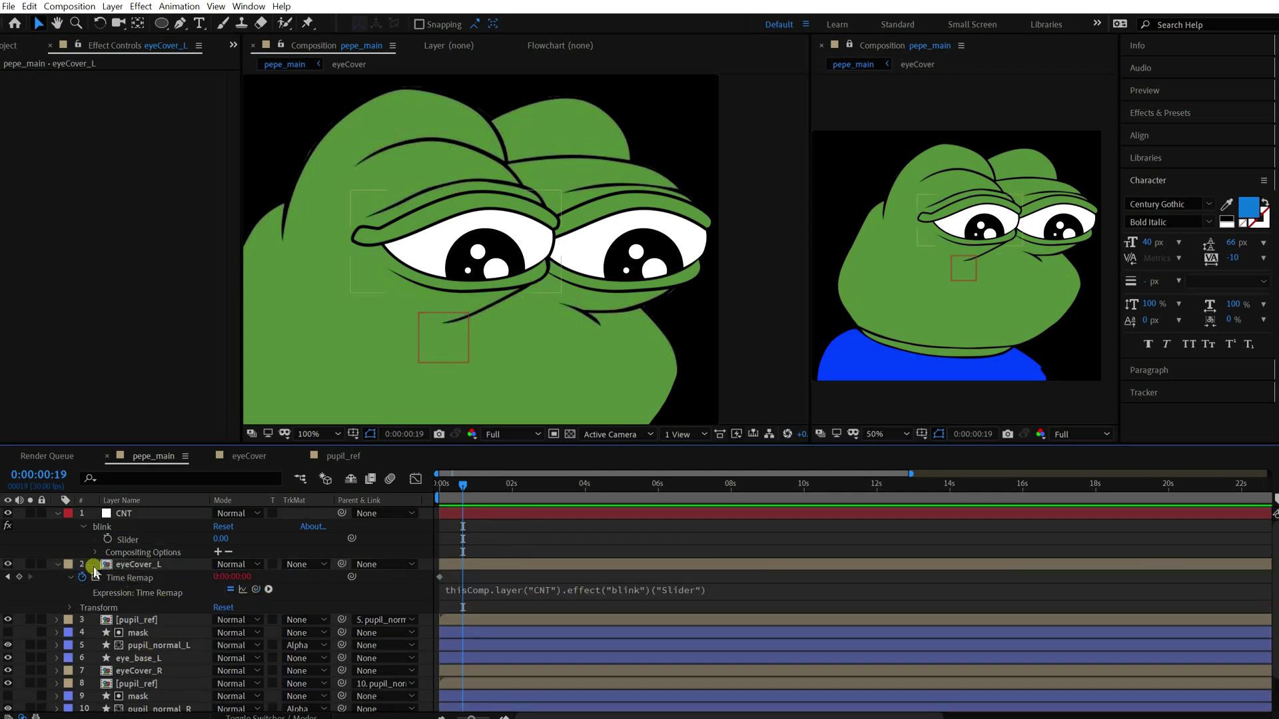
# Step: Link eyeCover_R's Time Remap to the blink slider of CNT with an expression and collapse the eyeCover layers
pyautogui.click(57, 565)
pyautogui.click(153, 630)
pyautogui.press('u')
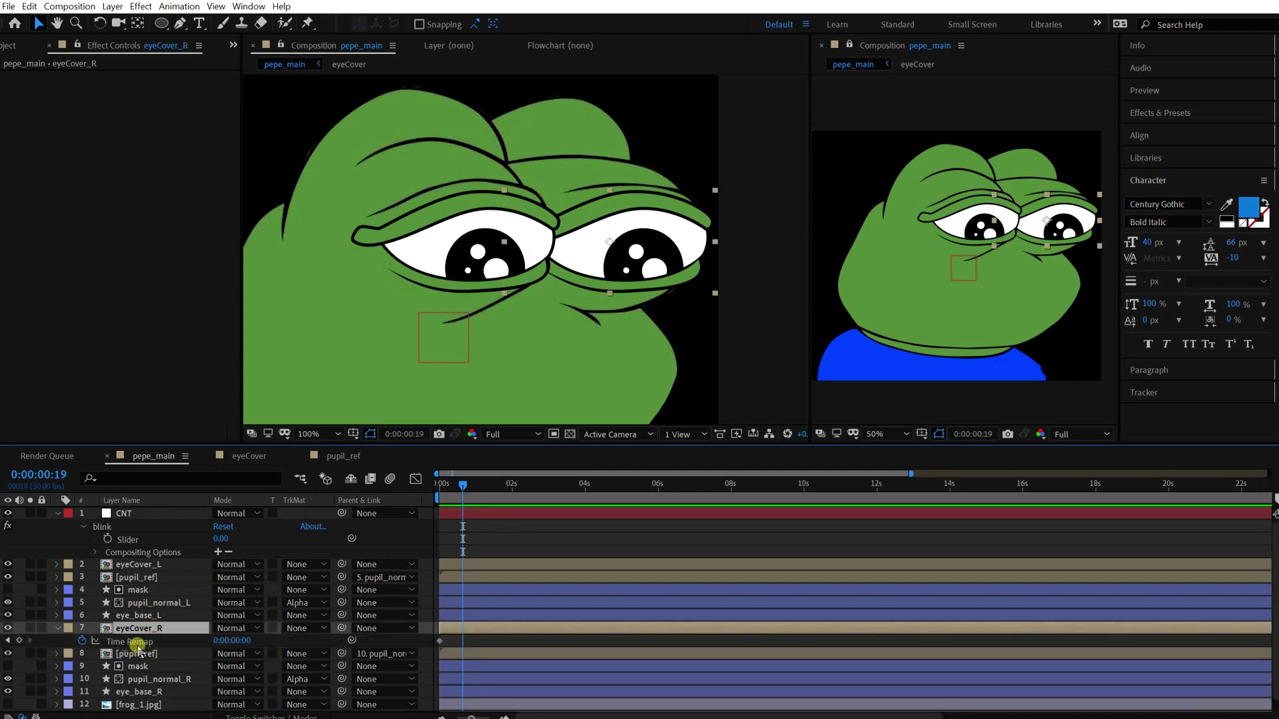
pyautogui.keyDown('alt'); pyautogui.click(82, 641); pyautogui.keyUp('alt')
pyautogui.moveTo(118, 543); pyautogui.dragTo(125, 541)
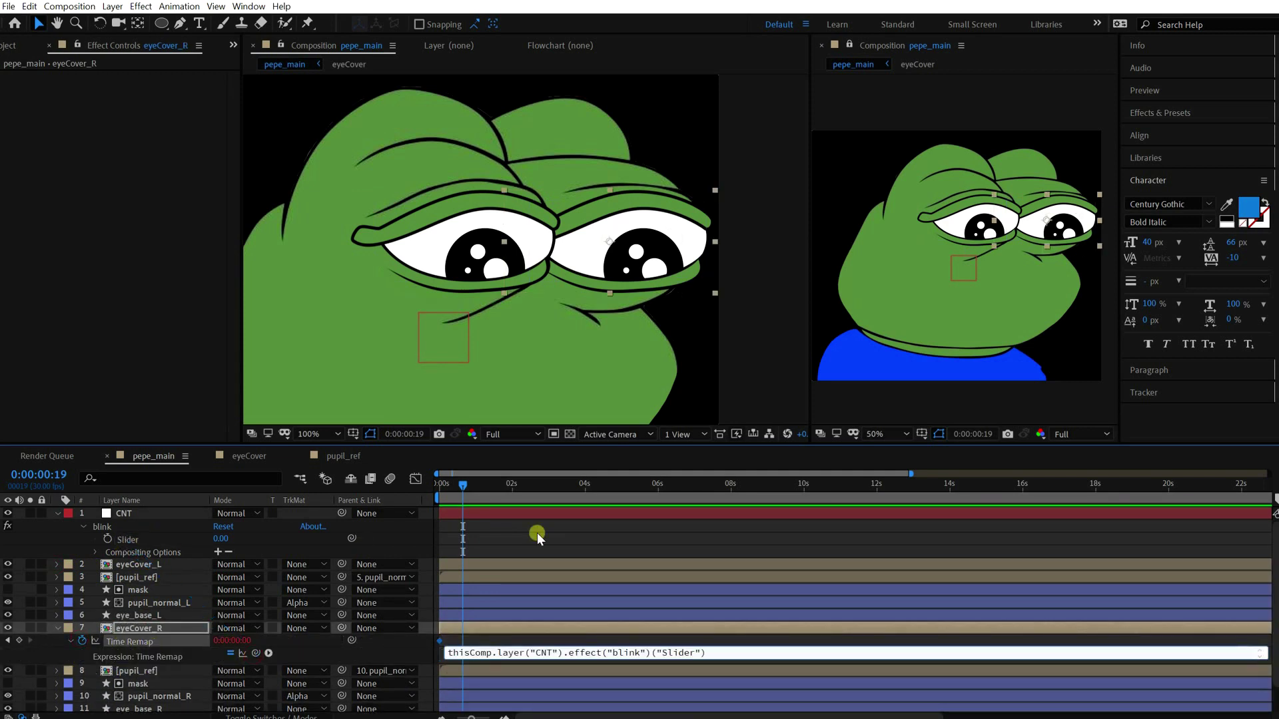
pyautogui.click(537, 536)
pyautogui.click(169, 627)
pyautogui.press('u')
# Step: Test the eyelids by sweeping the blink slider of CNT across its range, and reset the effect
pyautogui.click(154, 516)
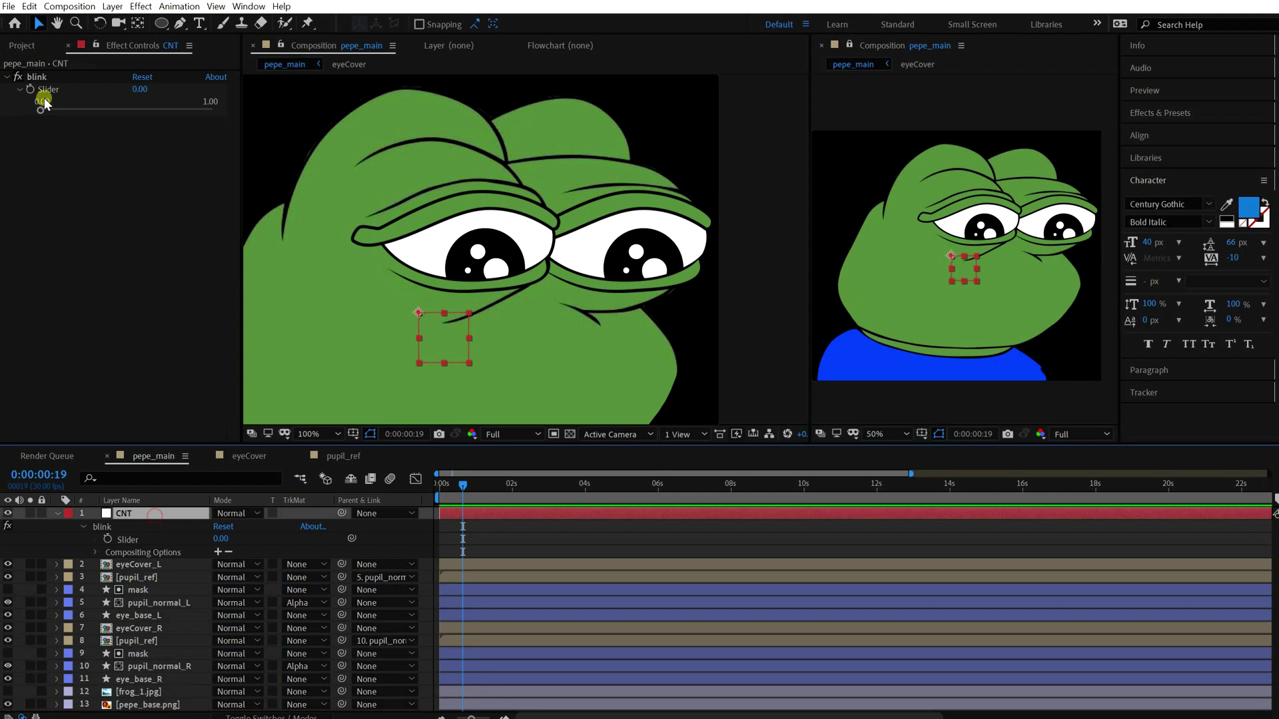
pyautogui.moveTo(41, 109); pyautogui.dragTo(209, 109)
pyautogui.click(142, 78)
# Step: Set the upper limit of the blink slider's range to 0.99 and test the blink with the slider
pyautogui.rightClick(141, 89)
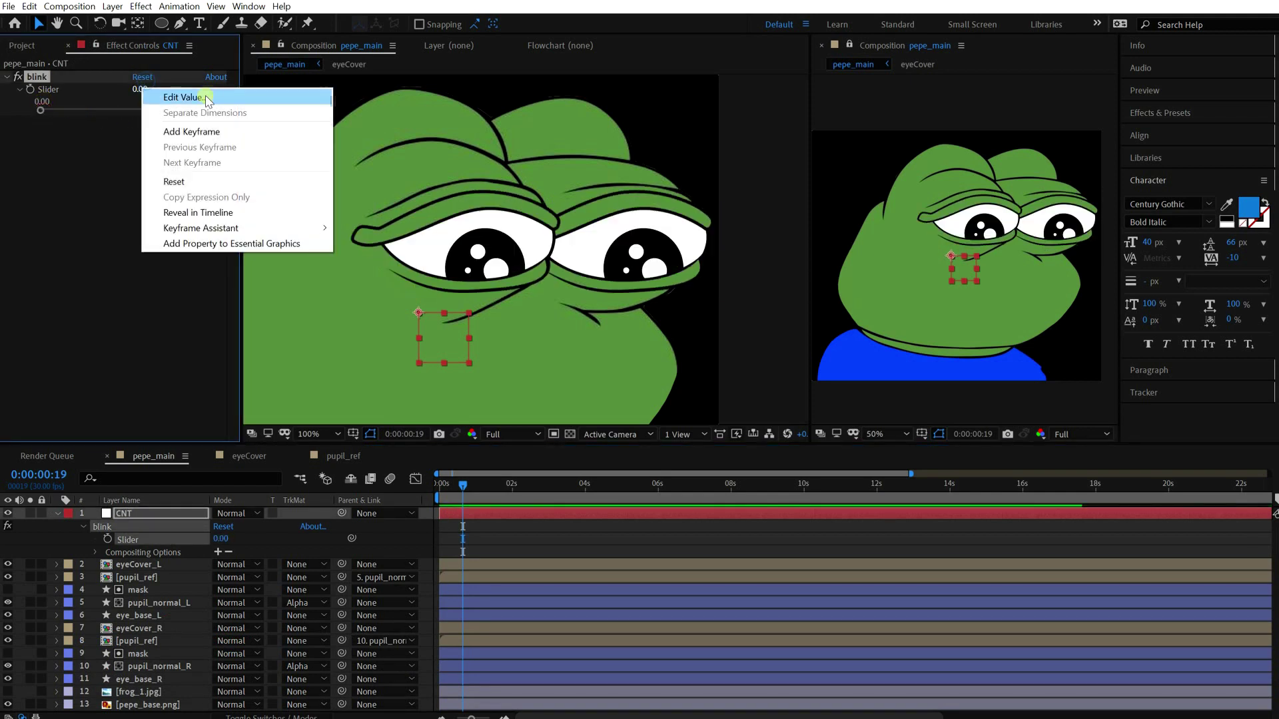
pyautogui.click(180, 94)
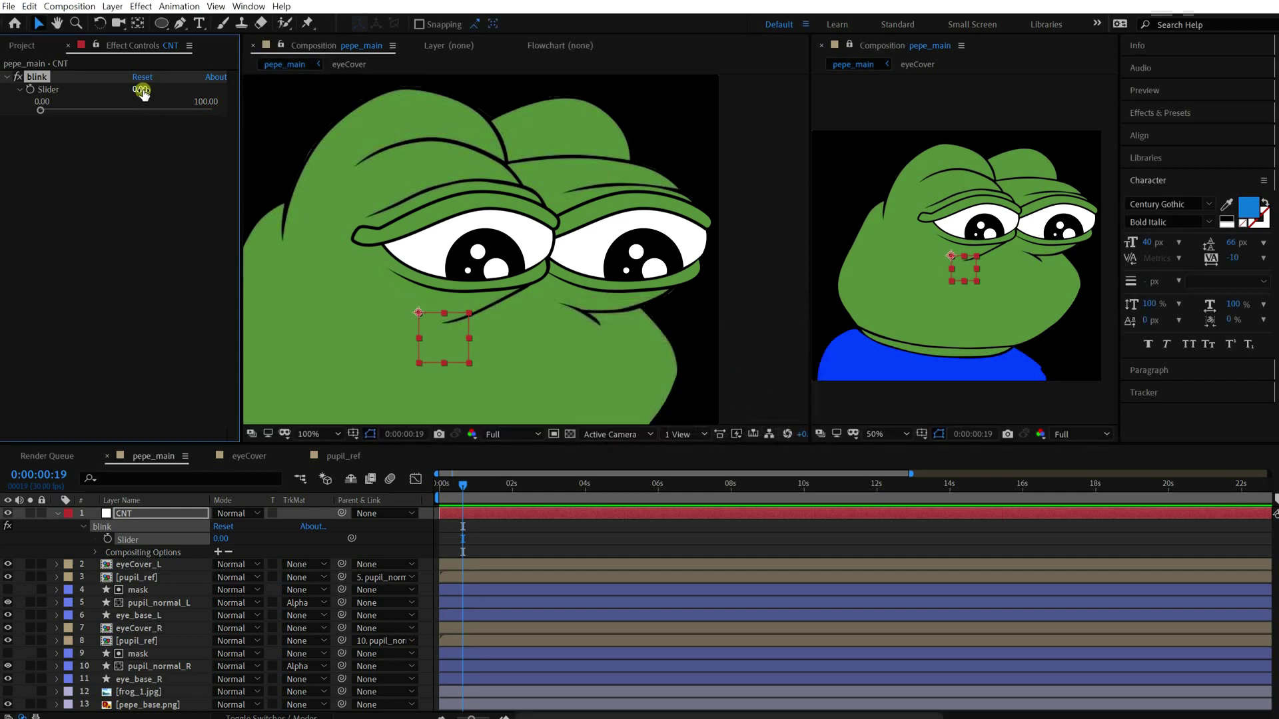
pyautogui.rightClick(138, 89)
pyautogui.click(746, 380)
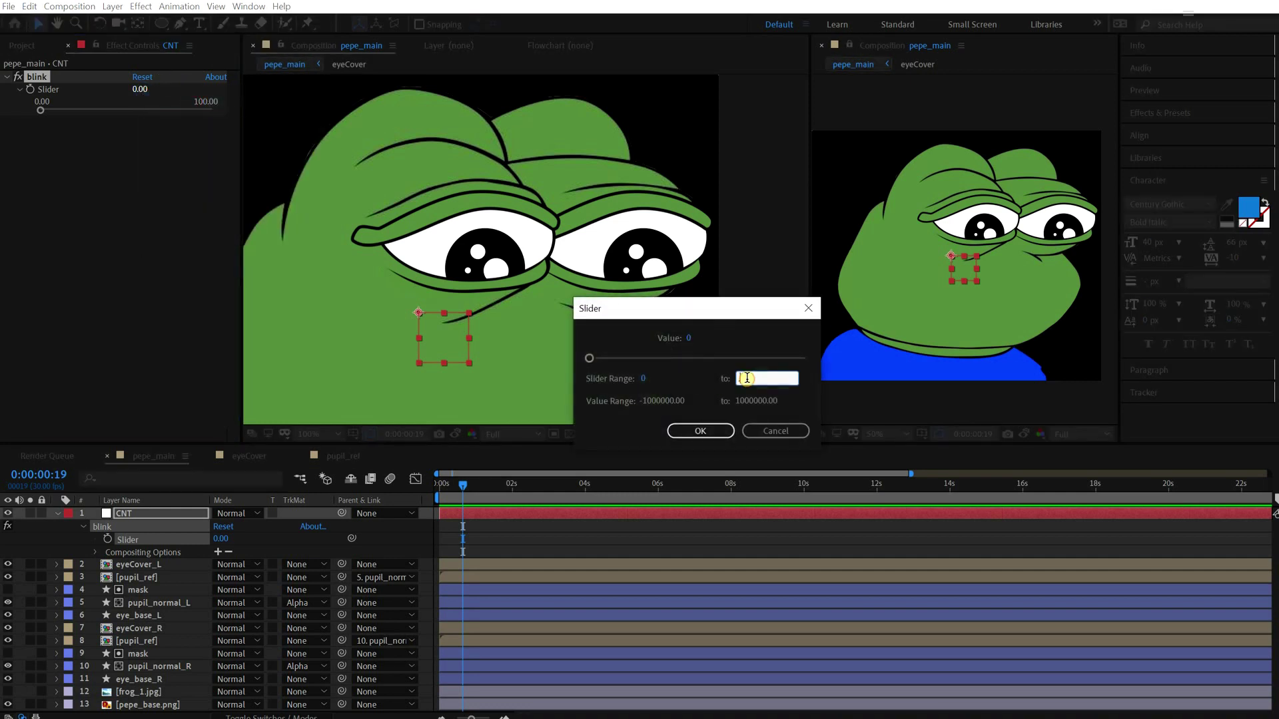
pyautogui.write('1')
pyautogui.press('Return')
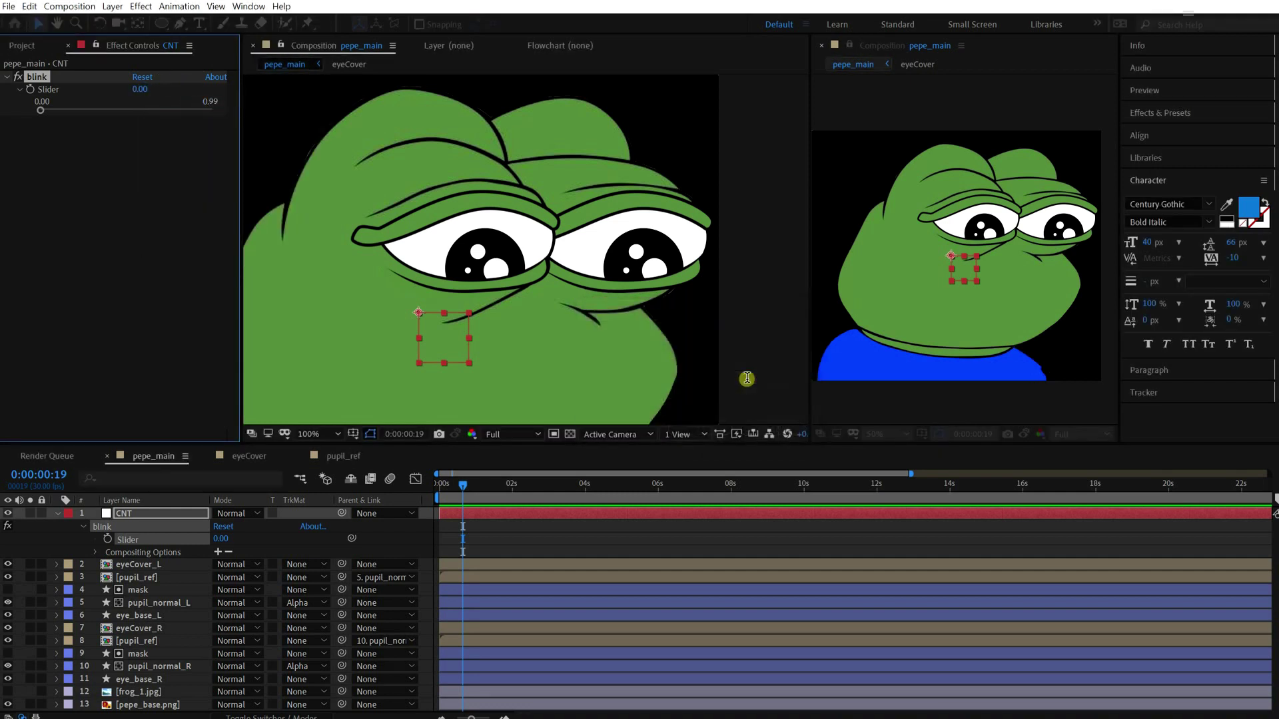
pyautogui.moveTo(39, 110); pyautogui.dragTo(8, 103)
# Step: Reveal the Position of pupil_normal_L and pupil_normal_R and the blink slider of CNT in an enlarged timeline
pyautogui.click(147, 564)
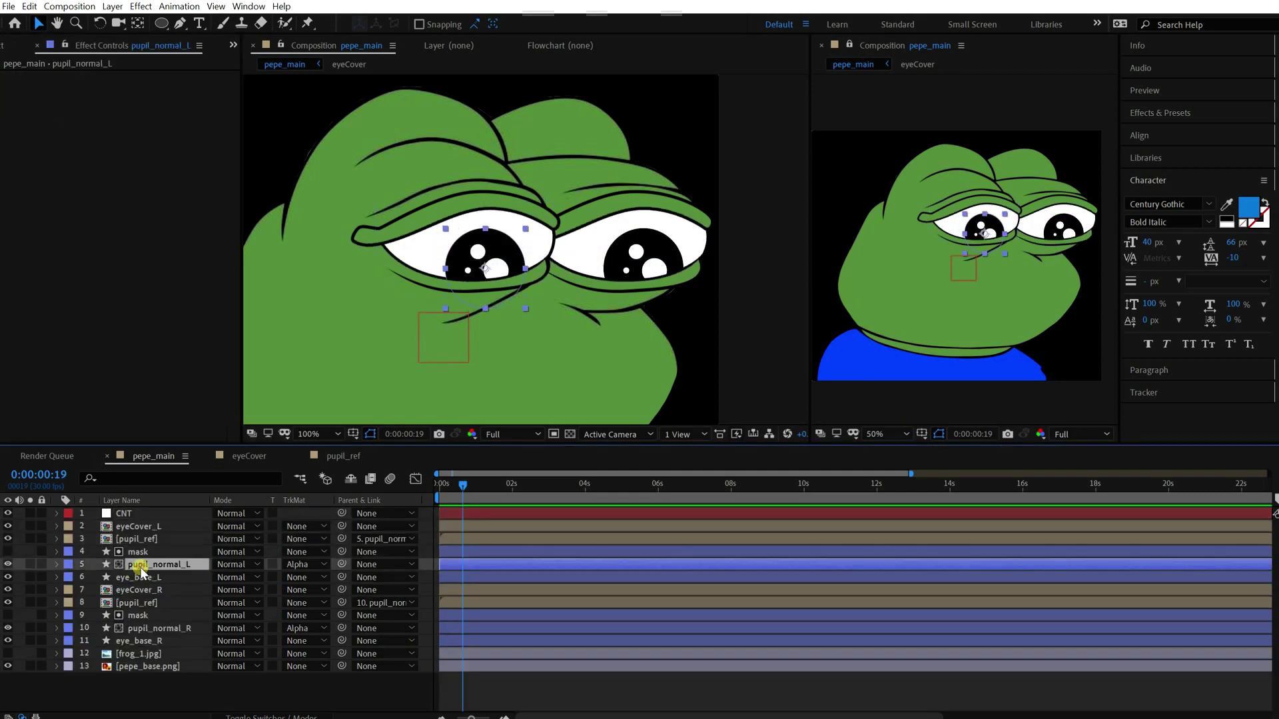
pyautogui.keyDown('ctrl'); pyautogui.click(168, 631); pyautogui.keyUp('ctrl')
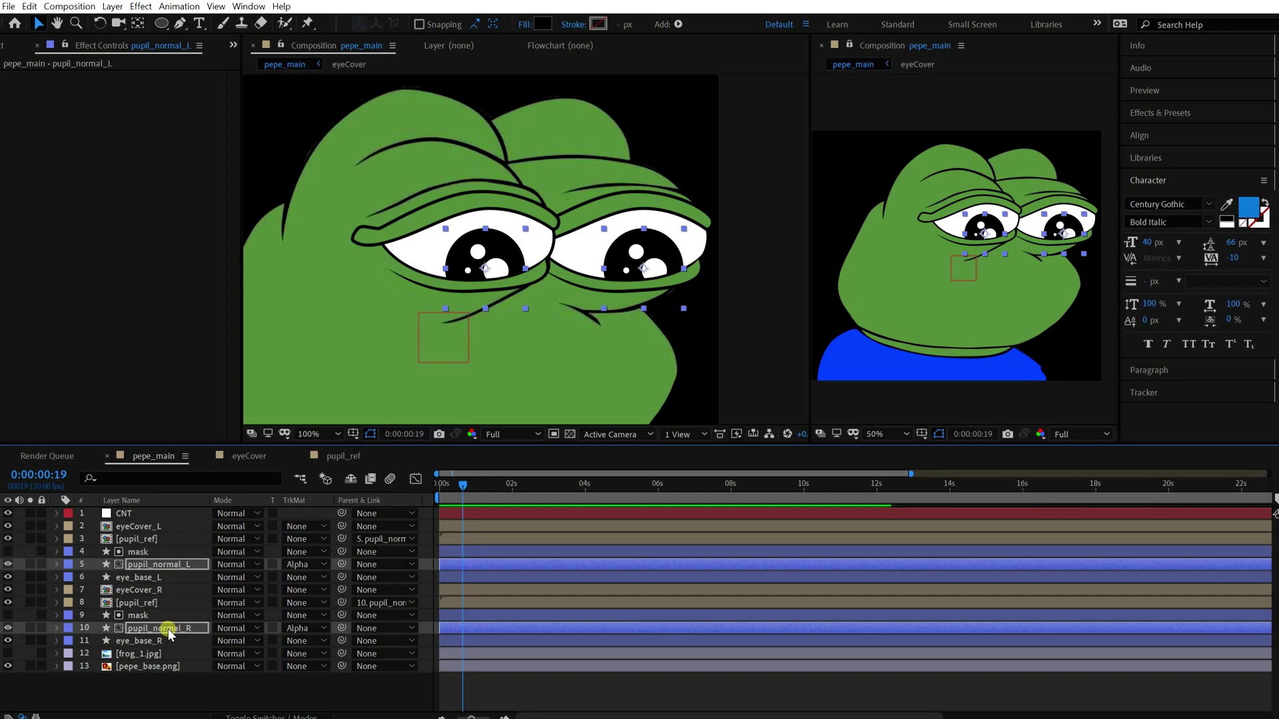
pyautogui.press('p')
pyautogui.click(526, 577)
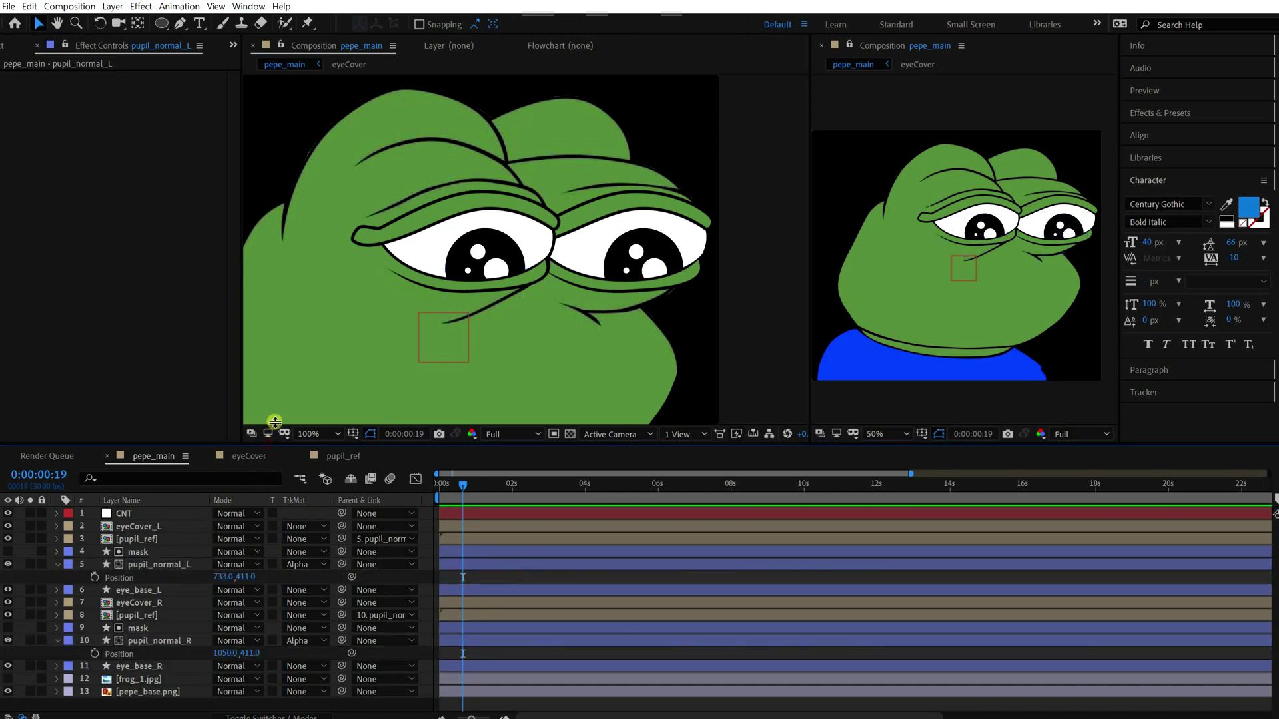
pyautogui.moveTo(275, 422); pyautogui.dragTo(281, 320)
pyautogui.click(124, 384)
pyautogui.press('e')
pyautogui.click(80, 398)
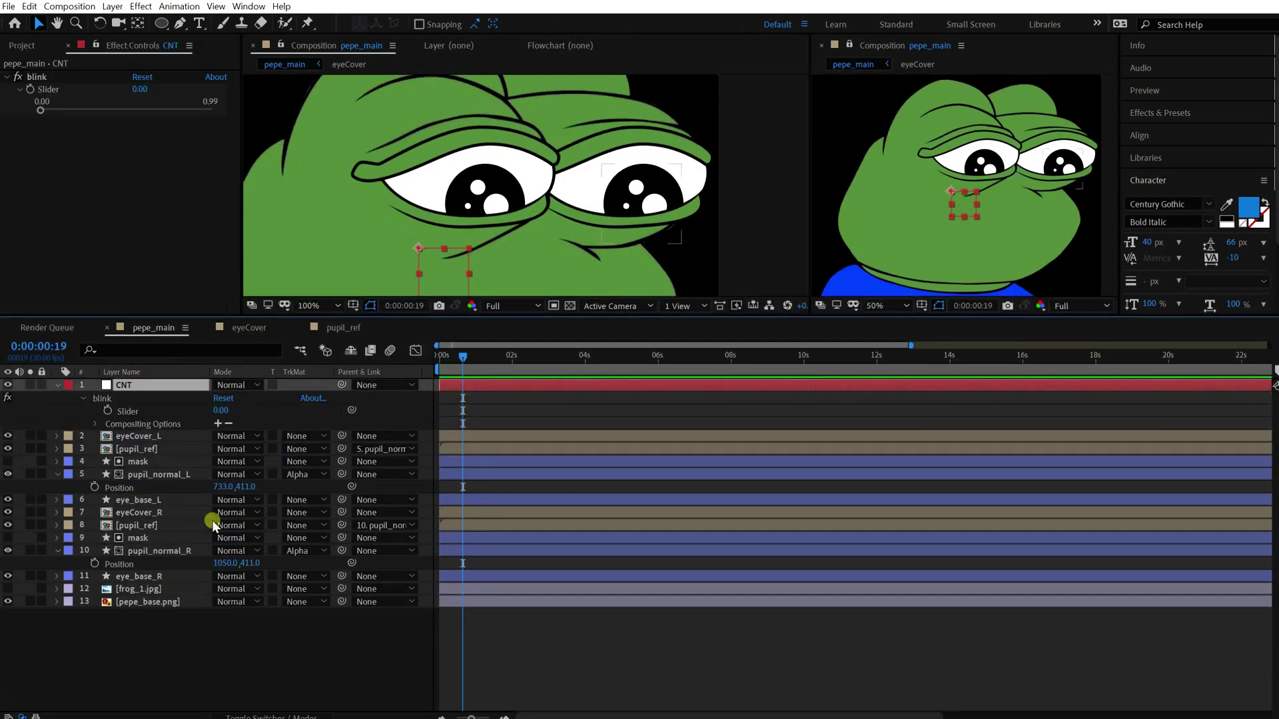
# Step: Add a Position expression to pupil_normal_L that reads CNT's blink slider and returns [value[0], value[1] + blink * 5]
pyautogui.click(160, 475)
pyautogui.keyDown('alt'); pyautogui.click(93, 487); pyautogui.keyUp('alt')
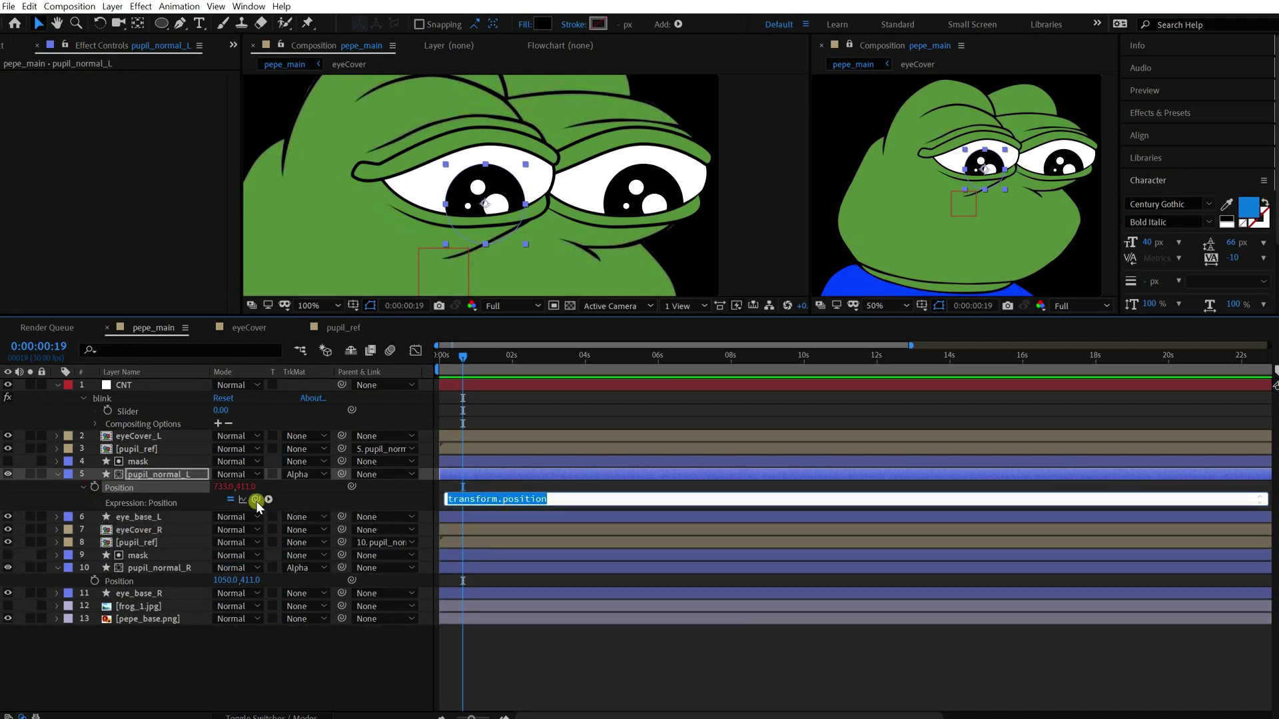
pyautogui.moveTo(255, 500); pyautogui.dragTo(149, 412)
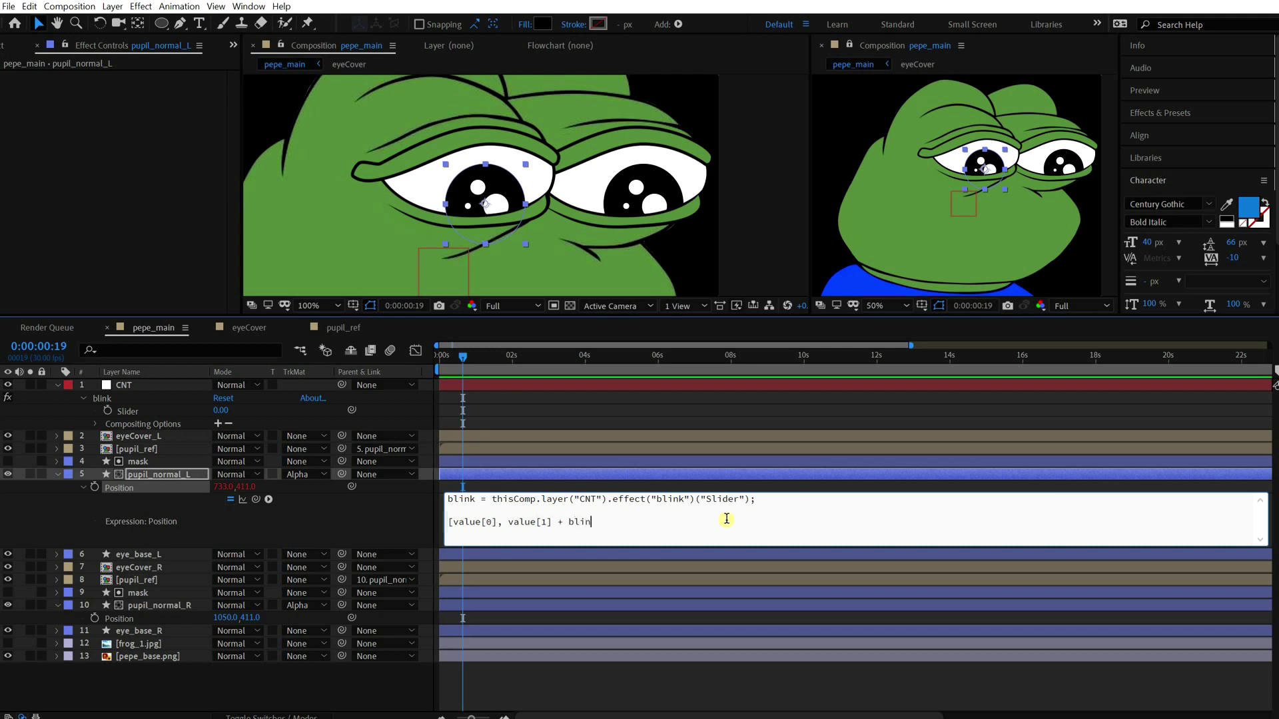
pyautogui.click(726, 519)
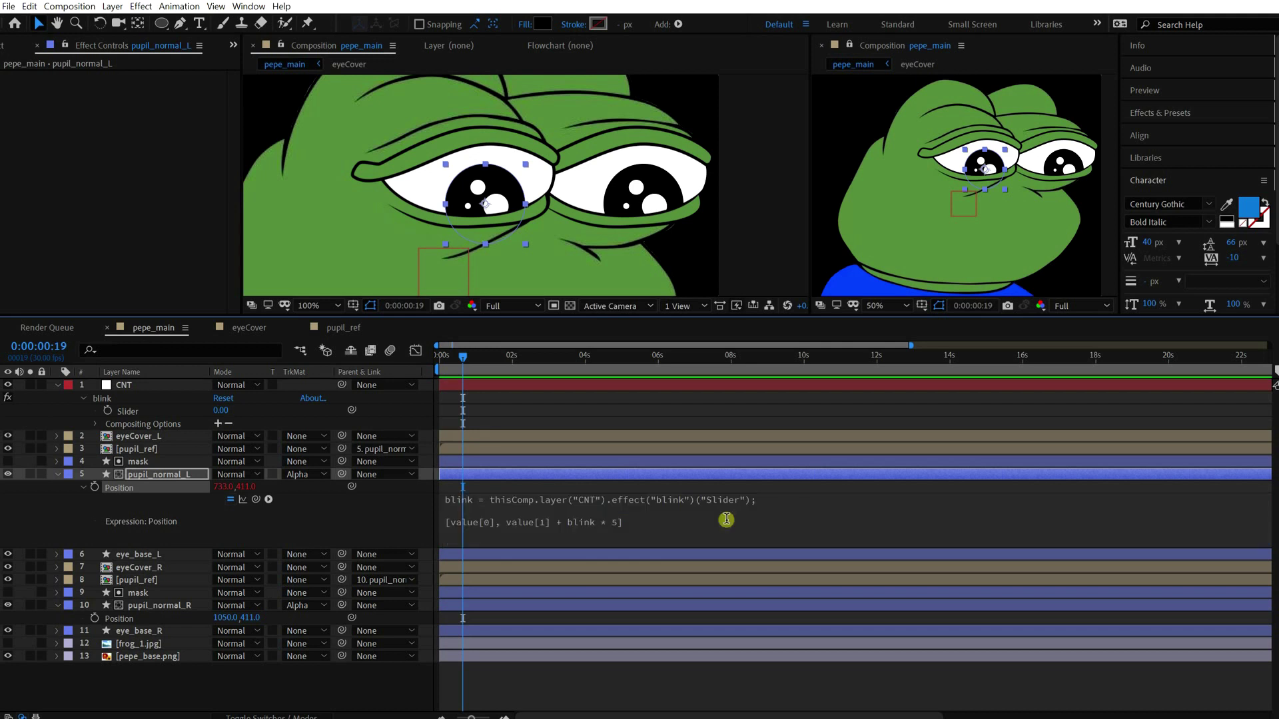
# Step: Change the multiplier in pupil_normal_L's Position expression to 20 and test the pupil movement with CNT's blink slider, ending at 0
pyautogui.click(129, 386)
pyautogui.moveTo(150, 109)
pyautogui.mouseDown()
pyautogui.moveTo(205, 109)
pyautogui.moveTo(90, 114)
pyautogui.moveTo(160, 111)
pyautogui.mouseUp()
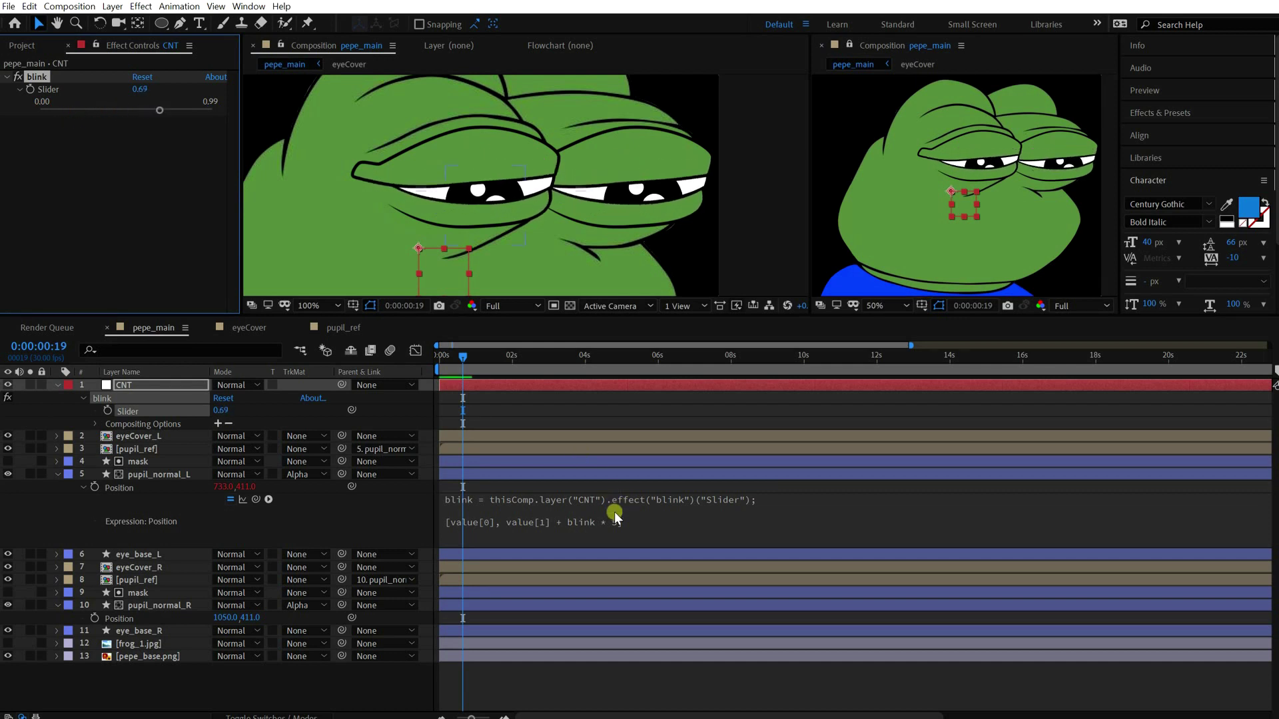
pyautogui.click(613, 517)
pyautogui.moveTo(621, 524); pyautogui.dragTo(616, 525)
pyautogui.write('2')
pyautogui.press('KP_Enter')
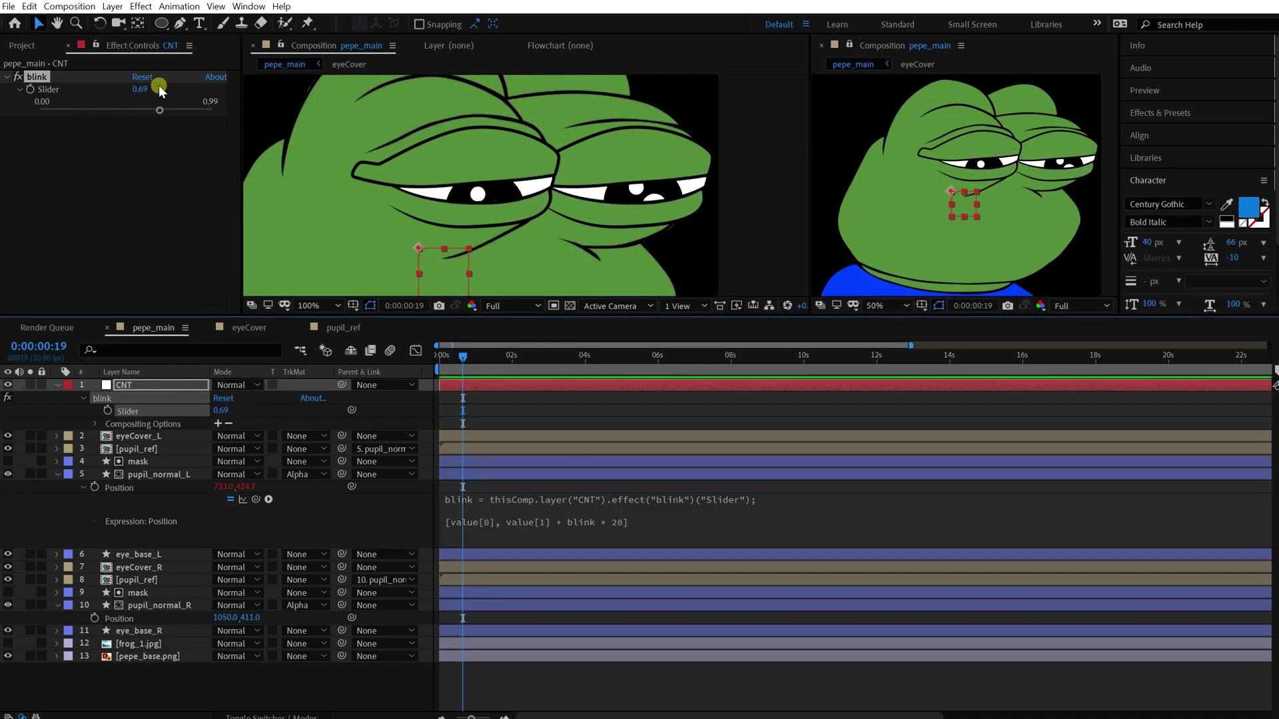
pyautogui.moveTo(160, 110); pyautogui.dragTo(23, 107)
# Step: Copy pupil_normal_L's Position expression to the Position of pupil_normal_R and collapse both layers
pyautogui.click(648, 516)
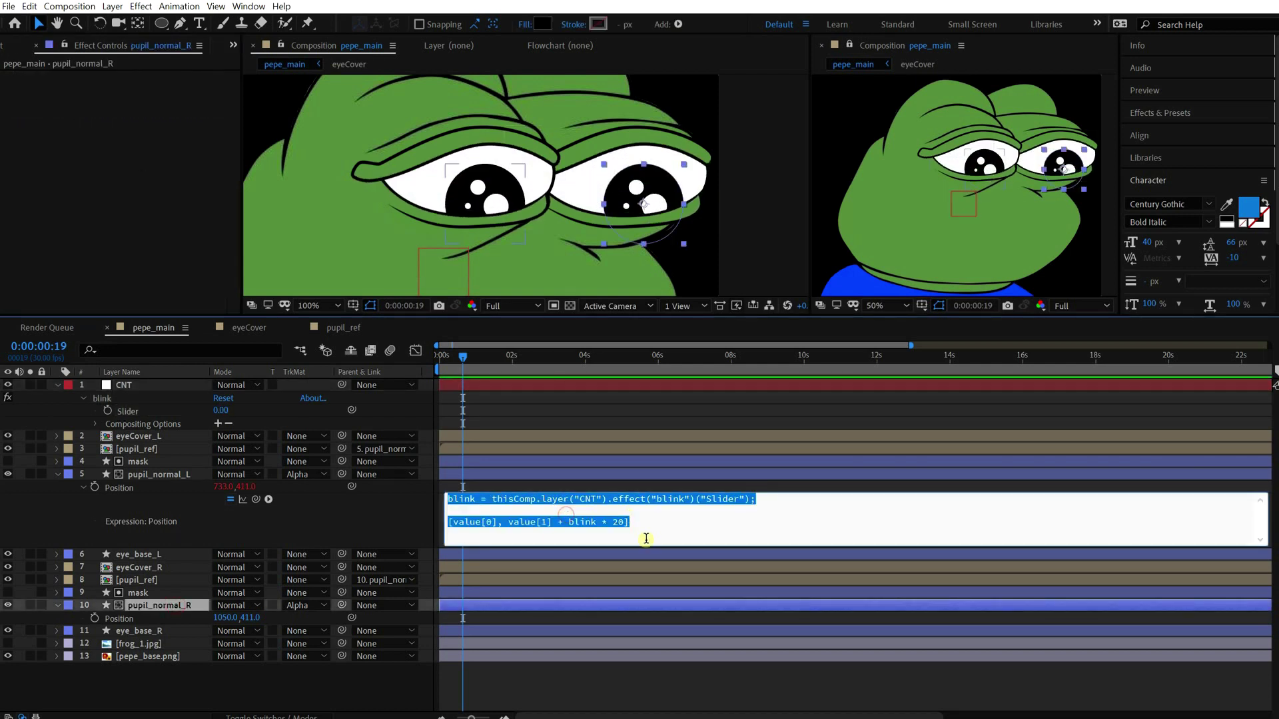
pyautogui.hotkey('ctrl', 'c')
pyautogui.keyDown('alt'); pyautogui.click(95, 618); pyautogui.keyUp('alt')
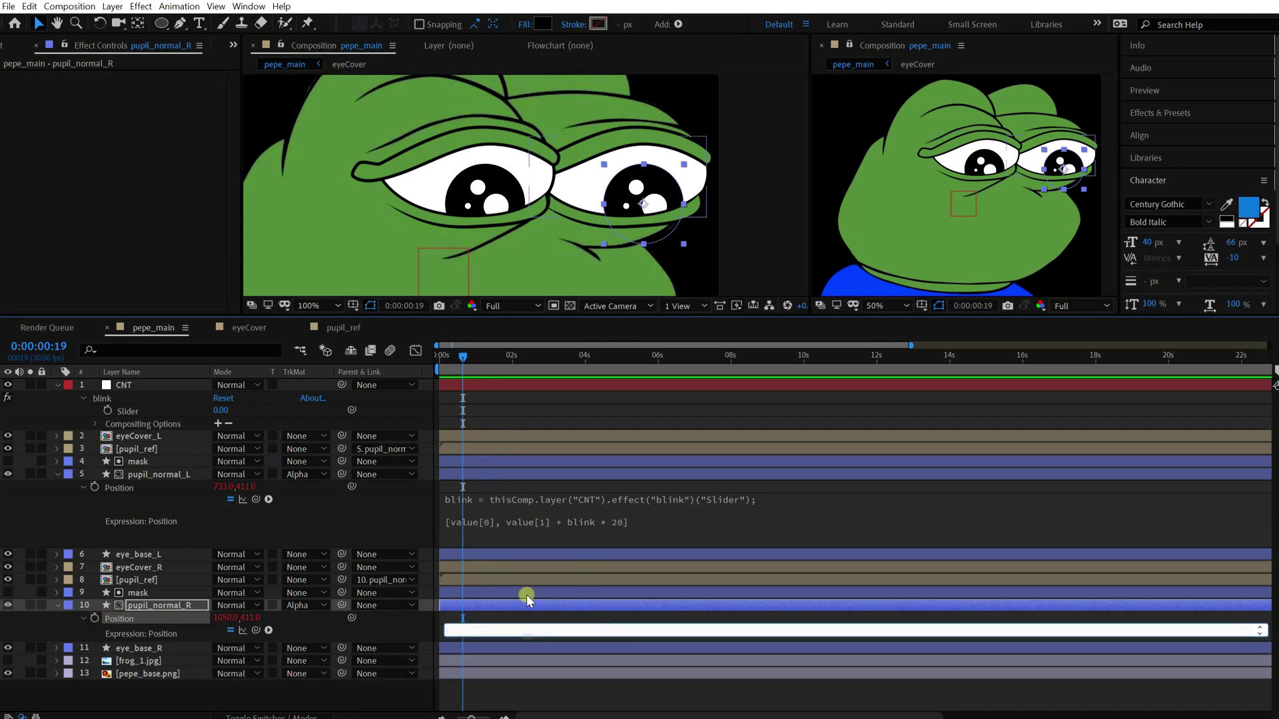
pyautogui.hotkey('ctrl', 'v')
pyautogui.click(487, 476)
pyautogui.keyDown('ctrl'); pyautogui.click(469, 604); pyautogui.keyUp('ctrl')
pyautogui.press('u')
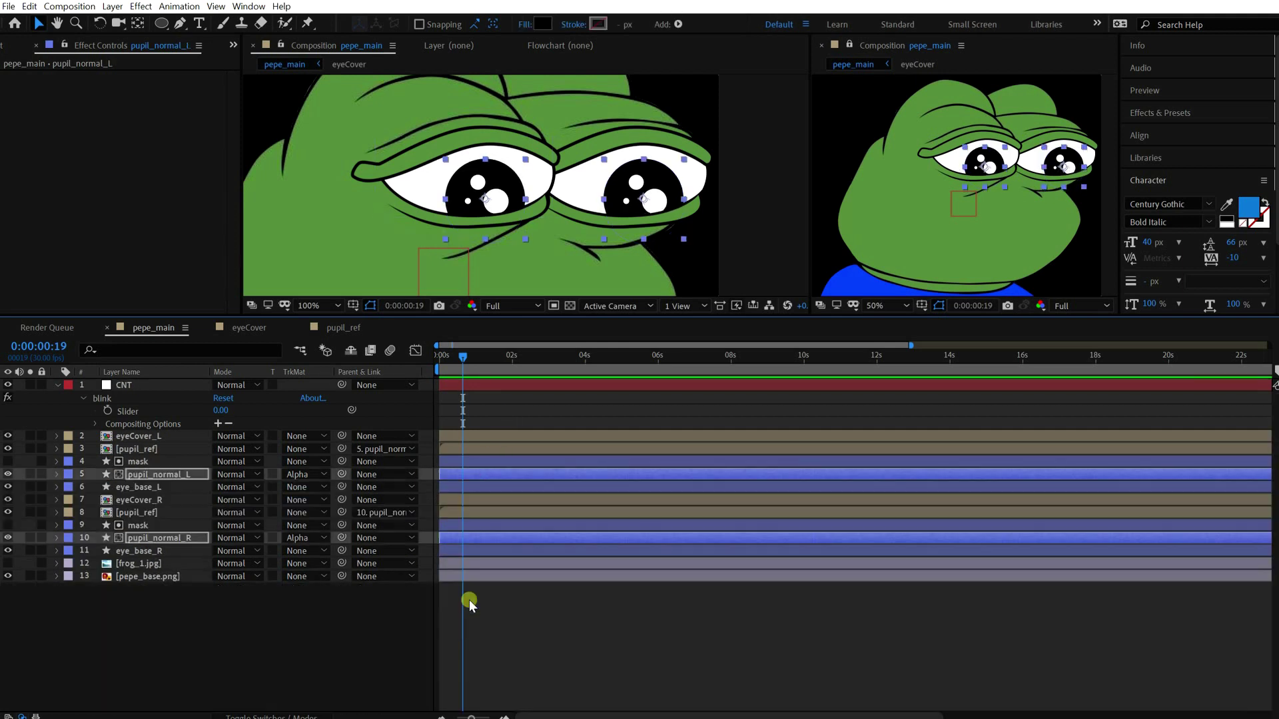
pyautogui.click(469, 603)
# Step: Go to the first frame and set the blink slider of CNT to 0.30
pyautogui.moveTo(450, 357); pyautogui.dragTo(370, 361)
pyautogui.click(148, 386)
pyautogui.moveTo(43, 109); pyautogui.dragTo(81, 114)
pyautogui.click(145, 90)
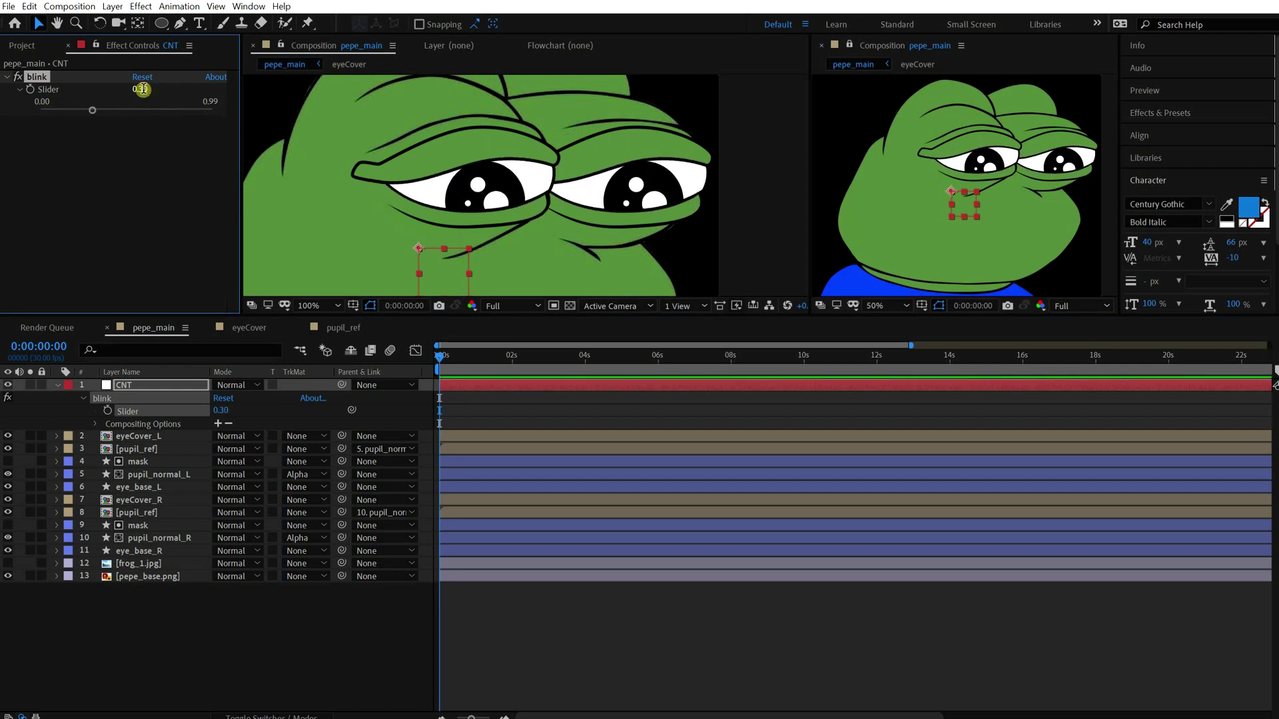
pyautogui.click(111, 88)
pyautogui.click(713, 634)
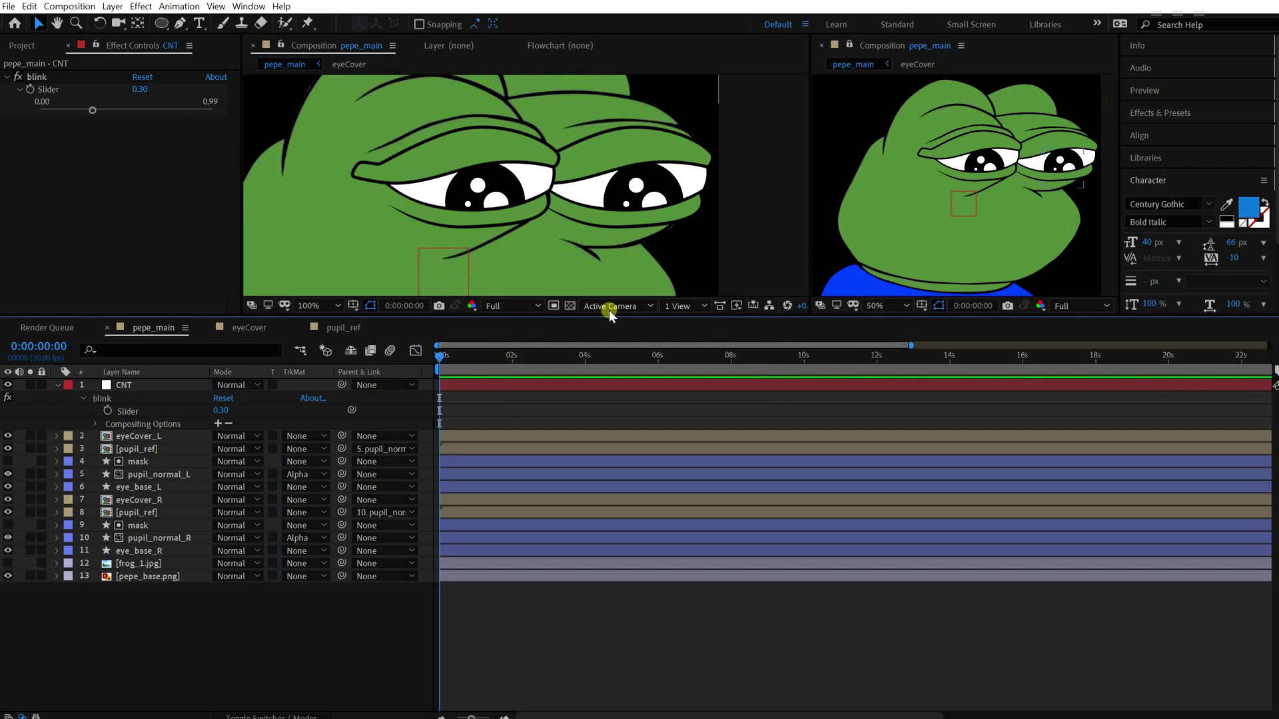
# Step: In the pupil_ref composition, add the expression wiggle(10,10) to Shape Layer 2's Position and preview it
pyautogui.doubleClick(137, 449)
pyautogui.click(144, 385)
pyautogui.keyDown('shift'); pyautogui.click(158, 410); pyautogui.keyUp('shift')
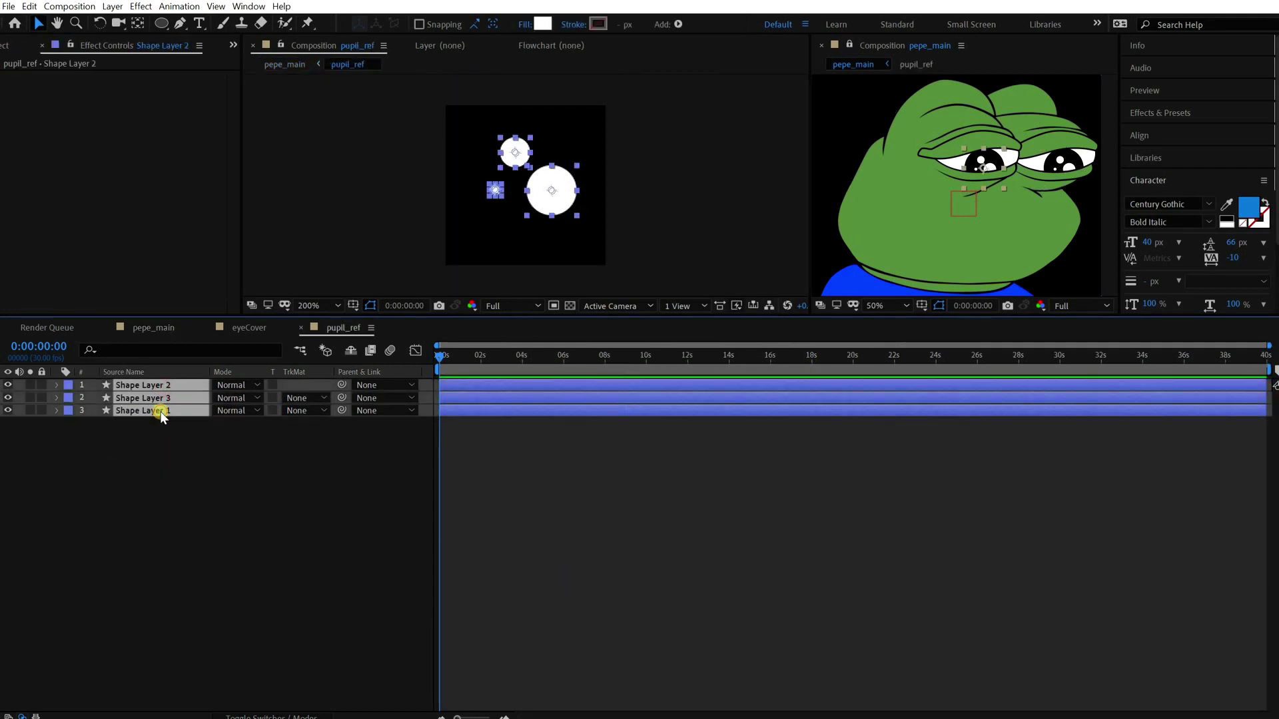
pyautogui.press('p')
pyautogui.click(193, 493)
pyautogui.click(94, 398)
pyautogui.write('wiggle')
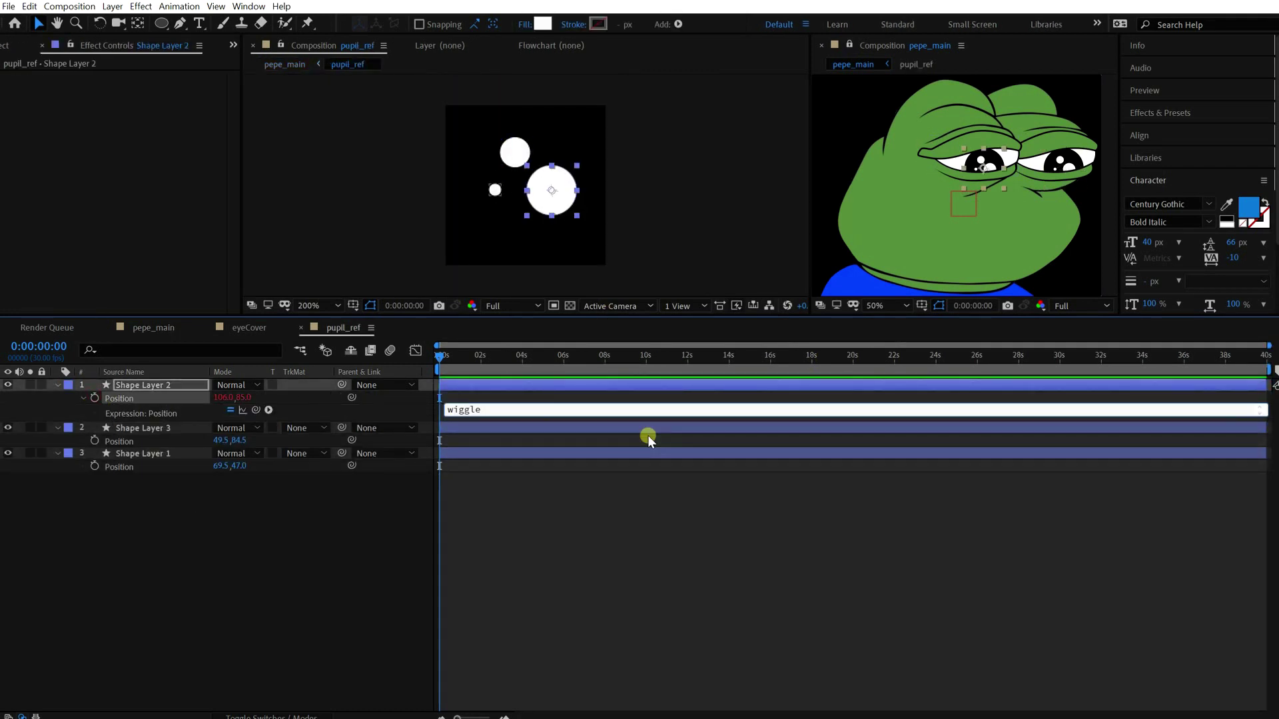
pyautogui.write('(10,10)')
pyautogui.click(647, 434)
pyautogui.press('space')
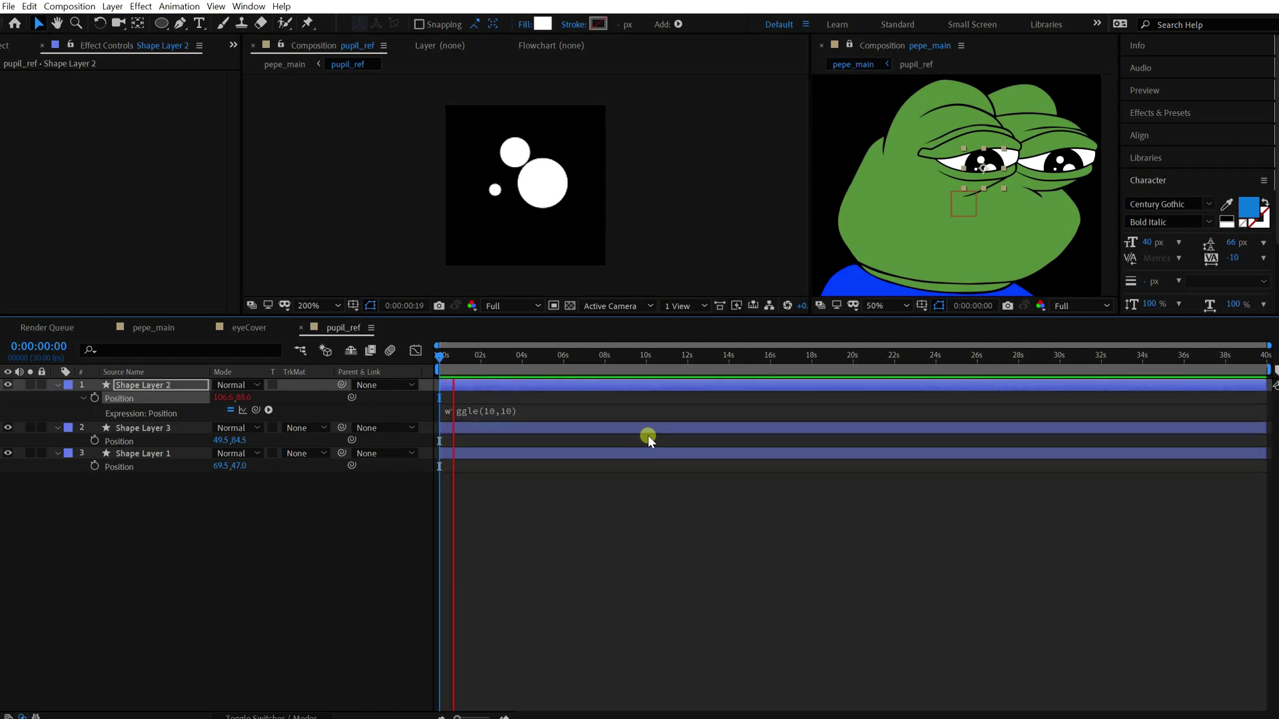
# Step: Adjust Shape Layer 2's Position expression to wiggle(10,2) and finally to wiggle(20,3), previewing the motion
pyautogui.click(517, 411)
pyautogui.doubleClick(508, 410)
pyautogui.write('2')
pyautogui.press('KP_Enter')
pyautogui.press('space')
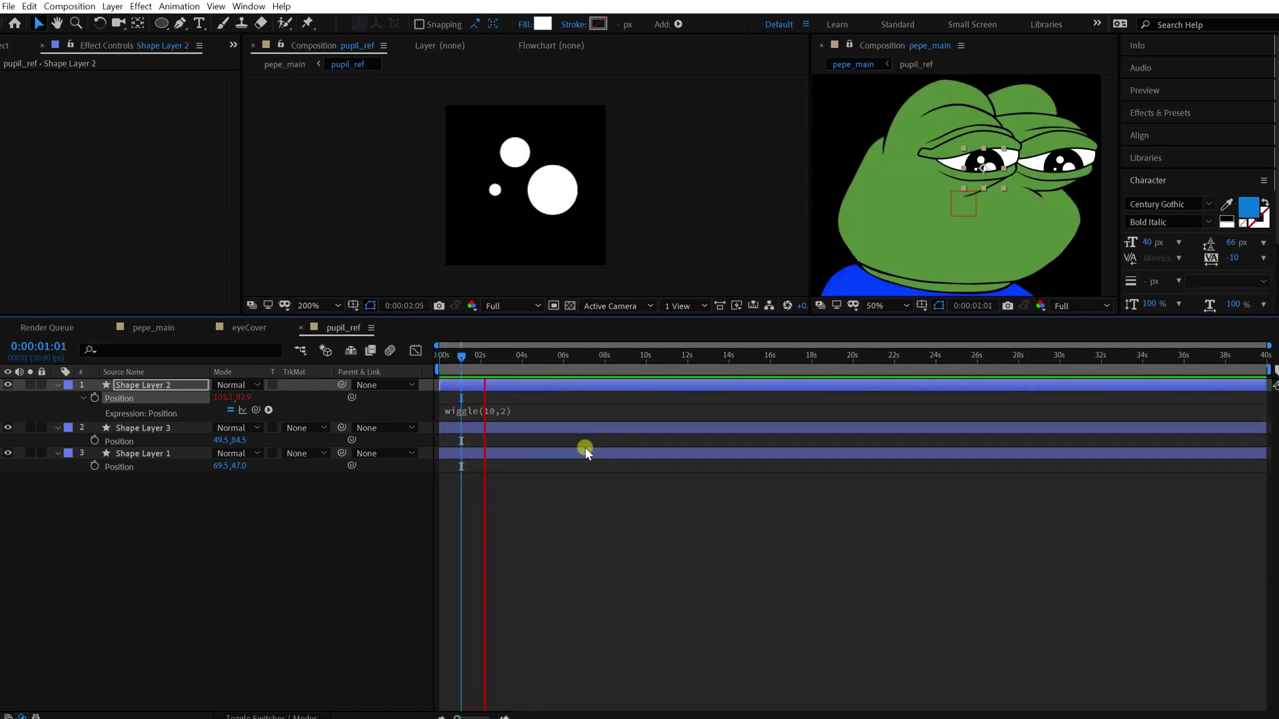
pyautogui.write('3')
pyautogui.press('KP_Enter')
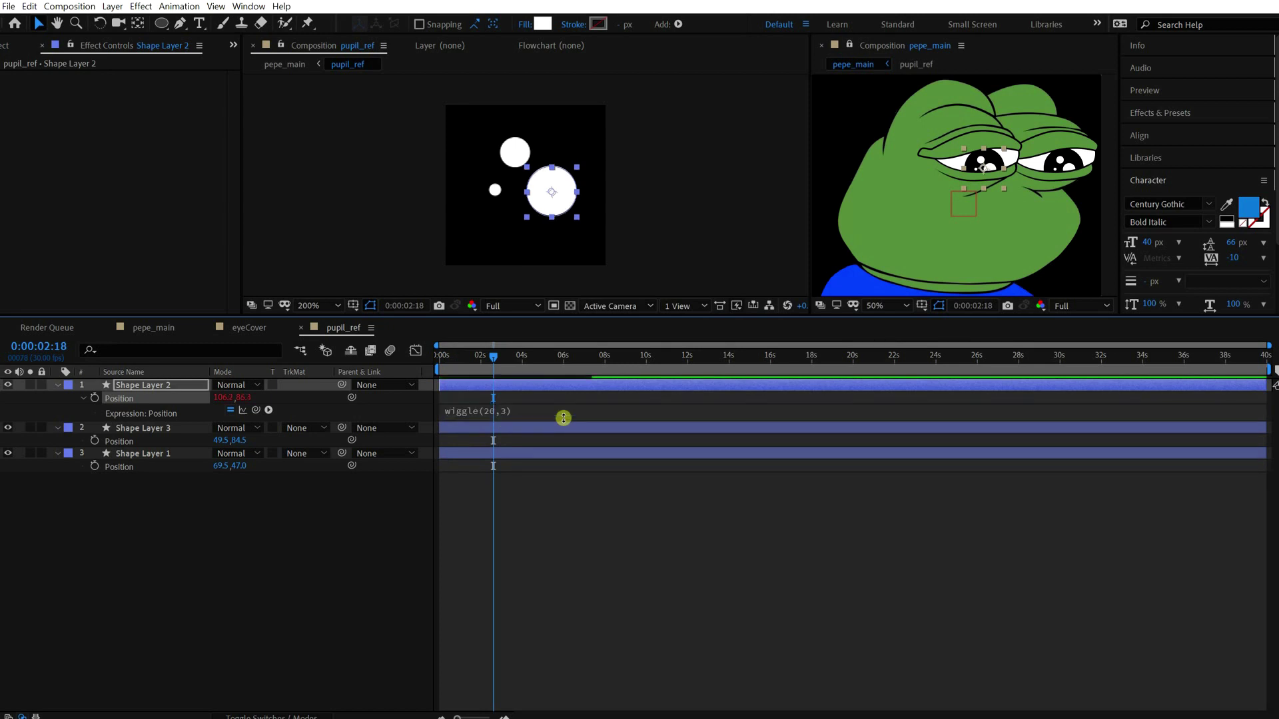
pyautogui.press('space')
# Step: Copy the wiggle(20,3) expression to the Position of Shape Layer 1 and Shape Layer 3, and preview from the first frame
pyautogui.click(531, 414)
pyautogui.click(219, 489)
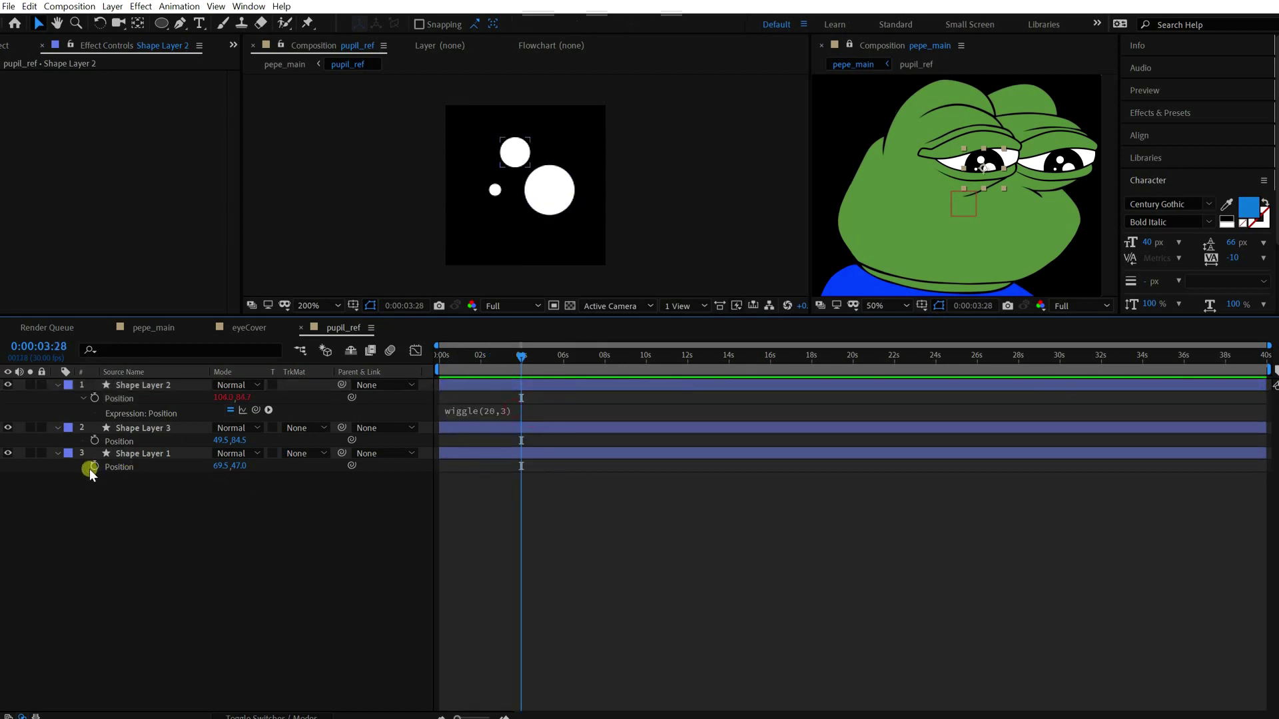
pyautogui.keyDown('alt'); pyautogui.click(94, 467); pyautogui.keyUp('alt')
pyautogui.hotkey('ctrl', 'v')
pyautogui.keyDown('alt'); pyautogui.click(93, 441); pyautogui.keyUp('alt')
pyautogui.hotkey('ctrl', 'v')
pyautogui.click(529, 554)
pyautogui.press('u')
pyautogui.moveTo(506, 358); pyautogui.dragTo(429, 360)
pyautogui.press('Home')
pyautogui.press('space')
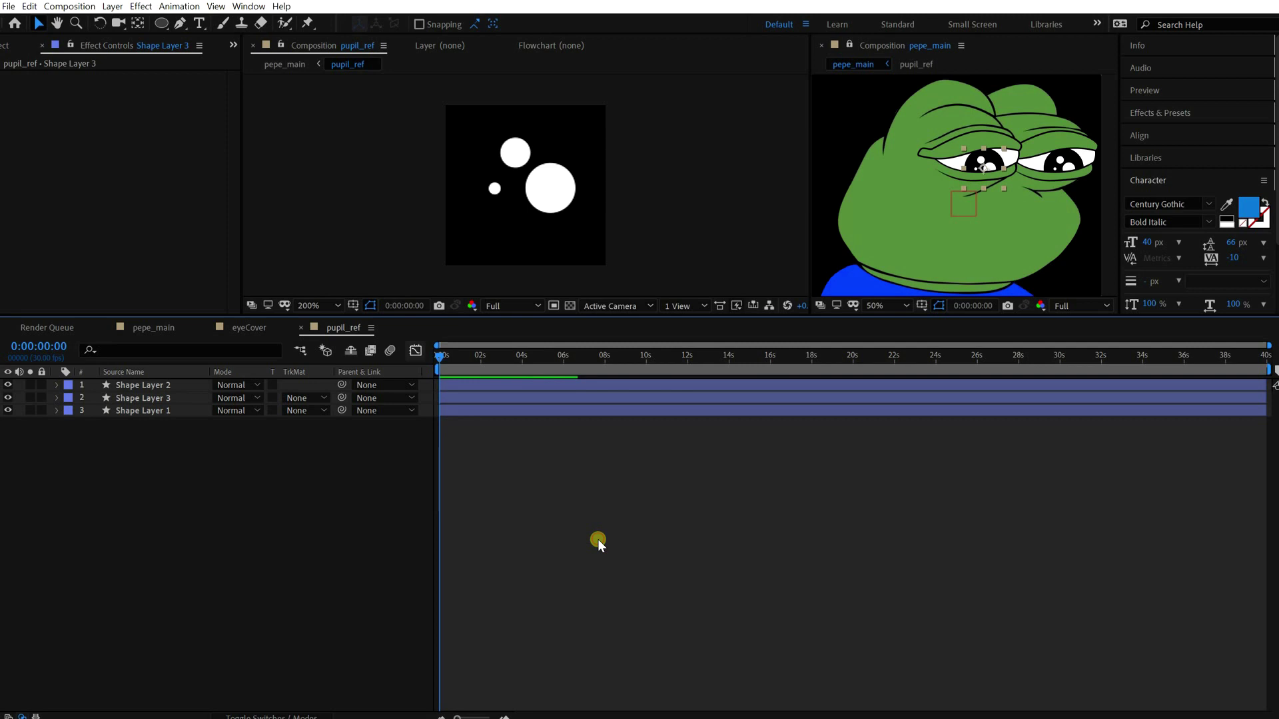
pyautogui.press('space')
# Step: Add an adjustment layer to pupil_ref with a Turbulent Displace effect, Amount 40 and Size 15
pyautogui.rightClick(197, 441)
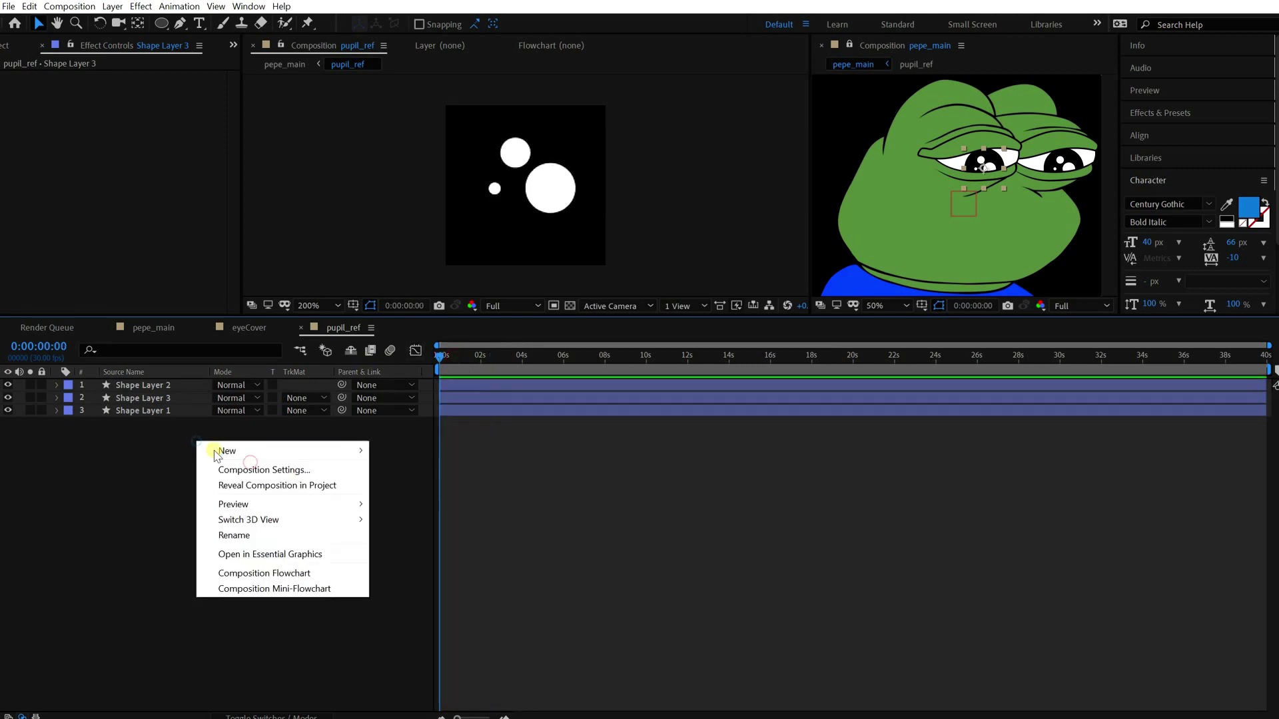
pyautogui.moveTo(226, 448)
pyautogui.click(414, 560)
pyautogui.click(140, 6)
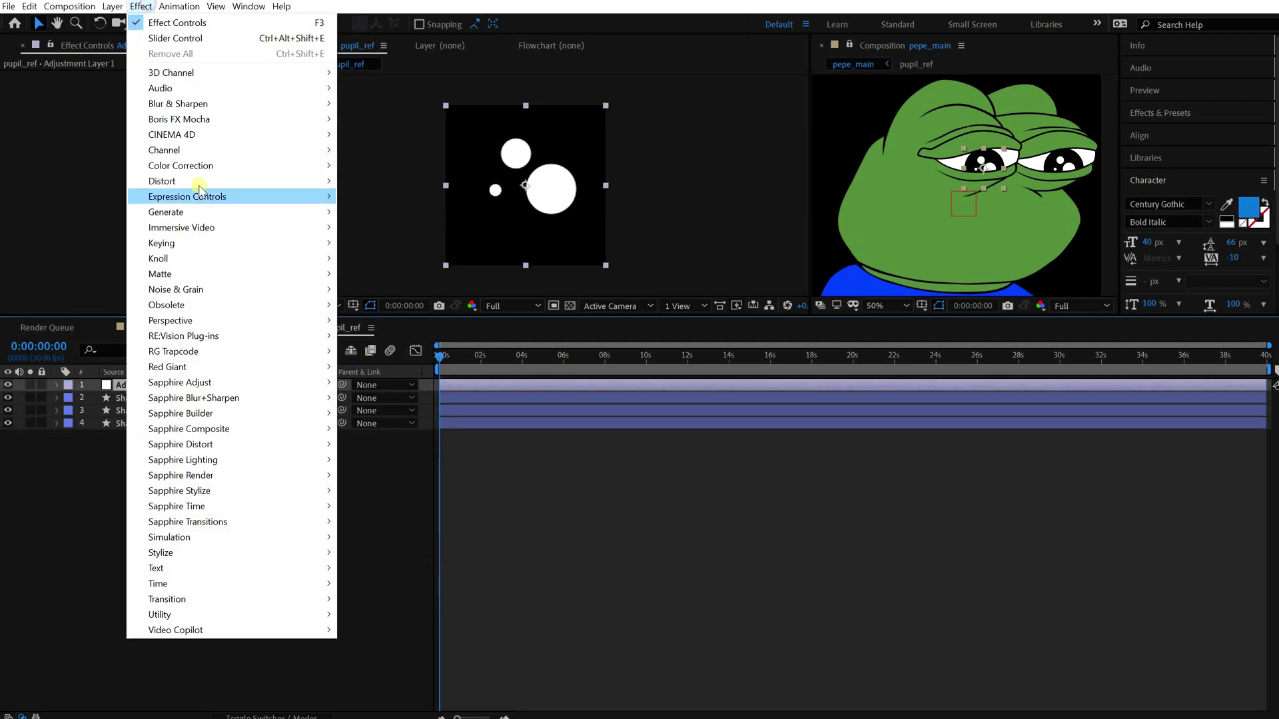
pyautogui.moveTo(304, 177)
pyautogui.click(408, 678)
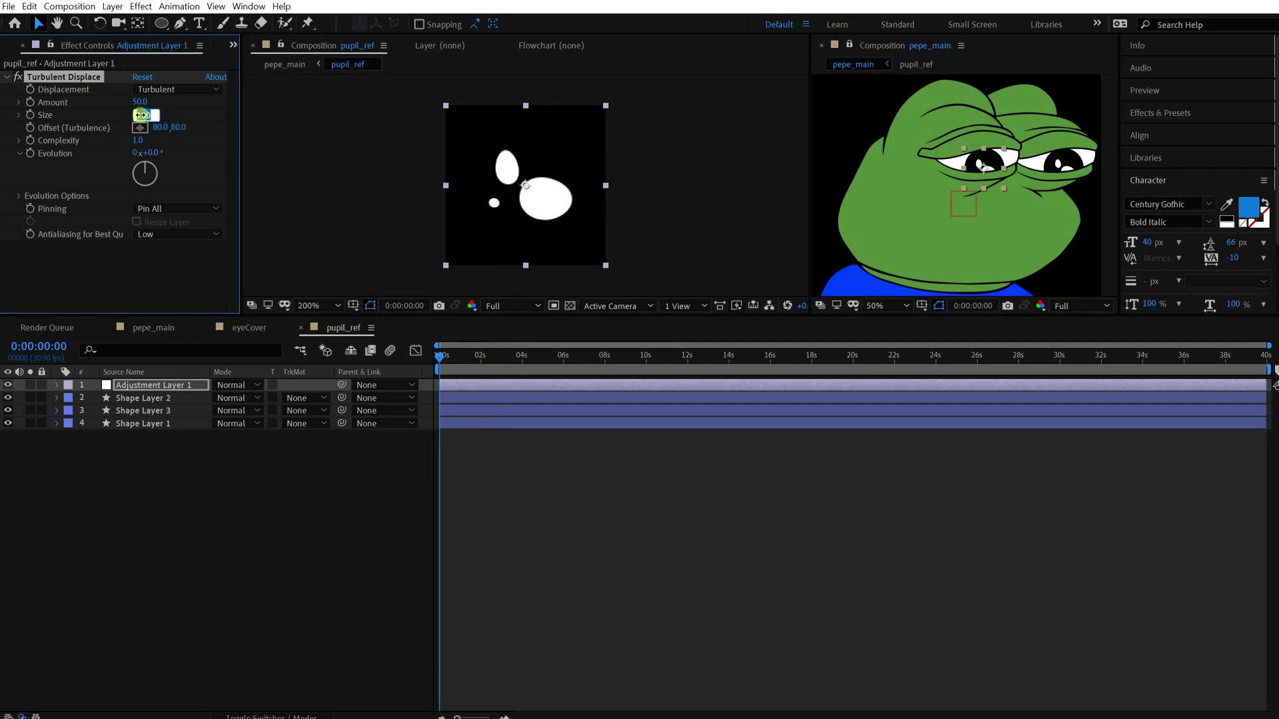
pyautogui.write('20')
pyautogui.press('Return')
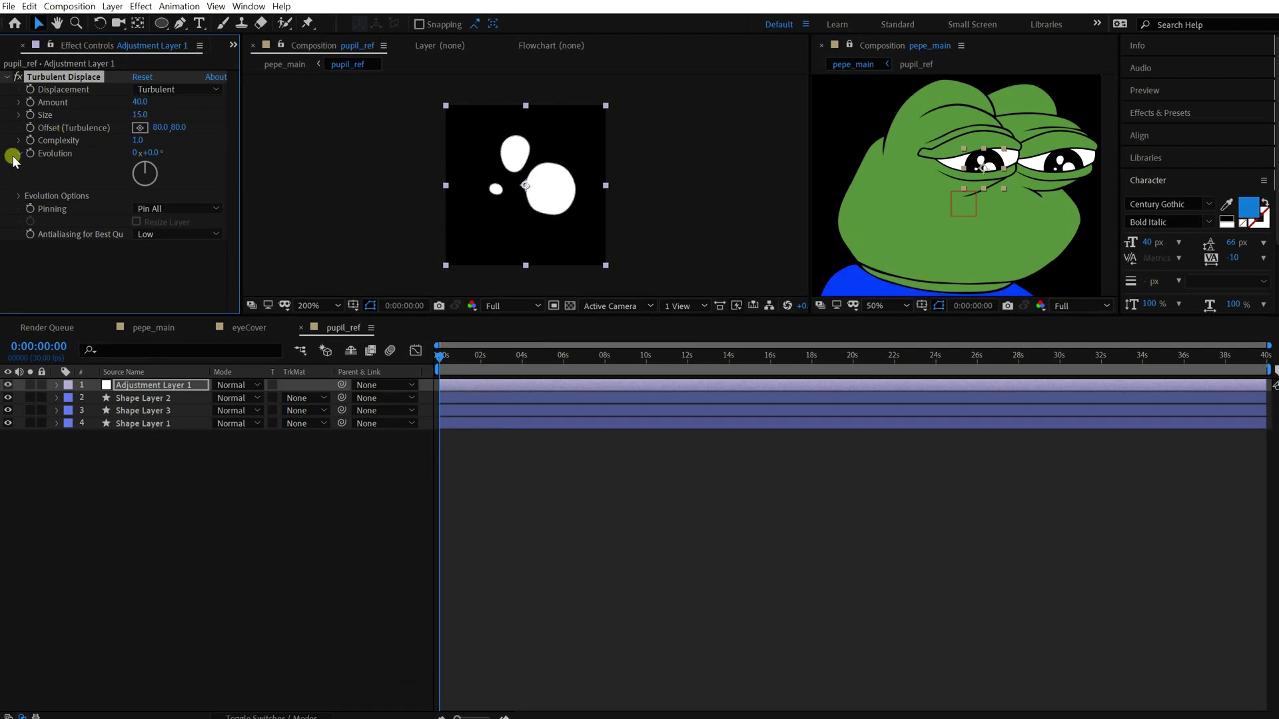
# Step: Animate the Evolution of Turbulent Displace with the expression time * 200 and preview it
pyautogui.keyDown('alt'); pyautogui.click(30, 153); pyautogui.keyUp('alt')
pyautogui.write('time * 200')
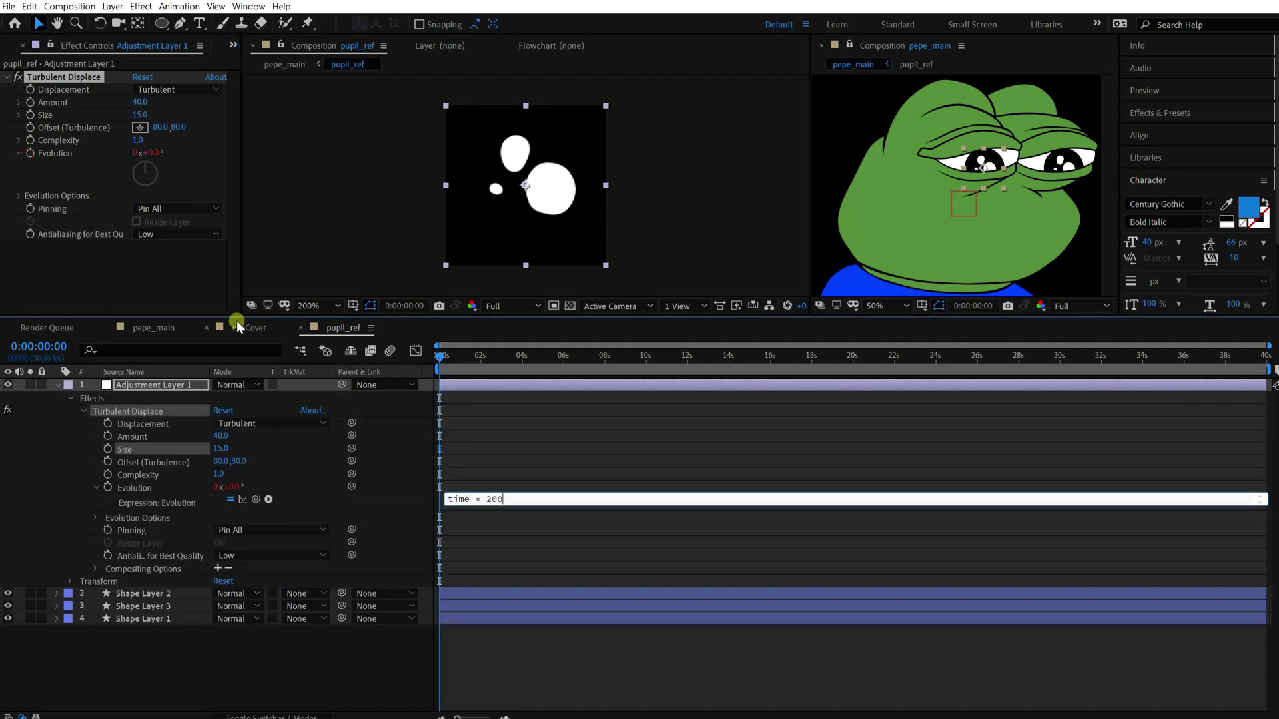
pyautogui.press('KP_Enter')
pyautogui.press('space')
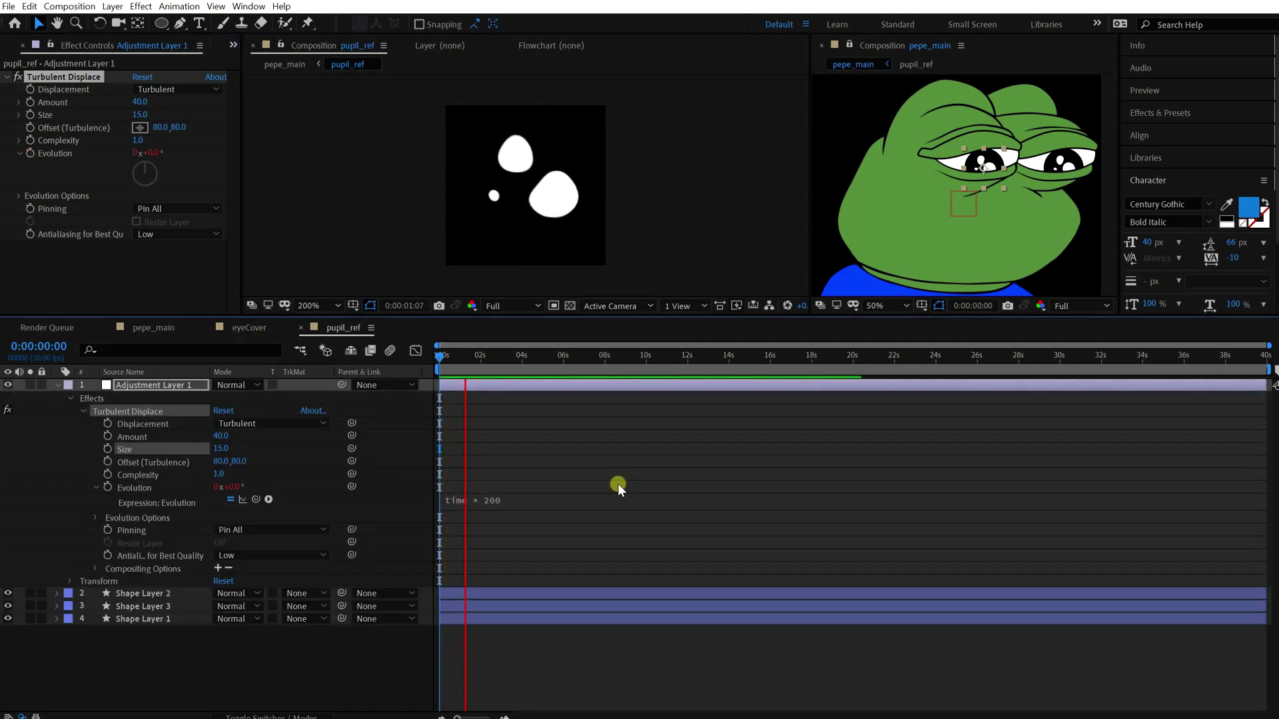
# Step: Raise the Evolution expression's multiplier to 400, 800 and finally 1000 while previewing, and collapse the adjustment layer
pyautogui.click(491, 500)
pyautogui.moveTo(492, 500); pyautogui.dragTo(486, 499)
pyautogui.write('4')
pyautogui.press('KP_Enter')
pyautogui.press('space')
pyautogui.click(491, 499)
pyautogui.write('8')
pyautogui.press('KP_Enter')
pyautogui.press('space')
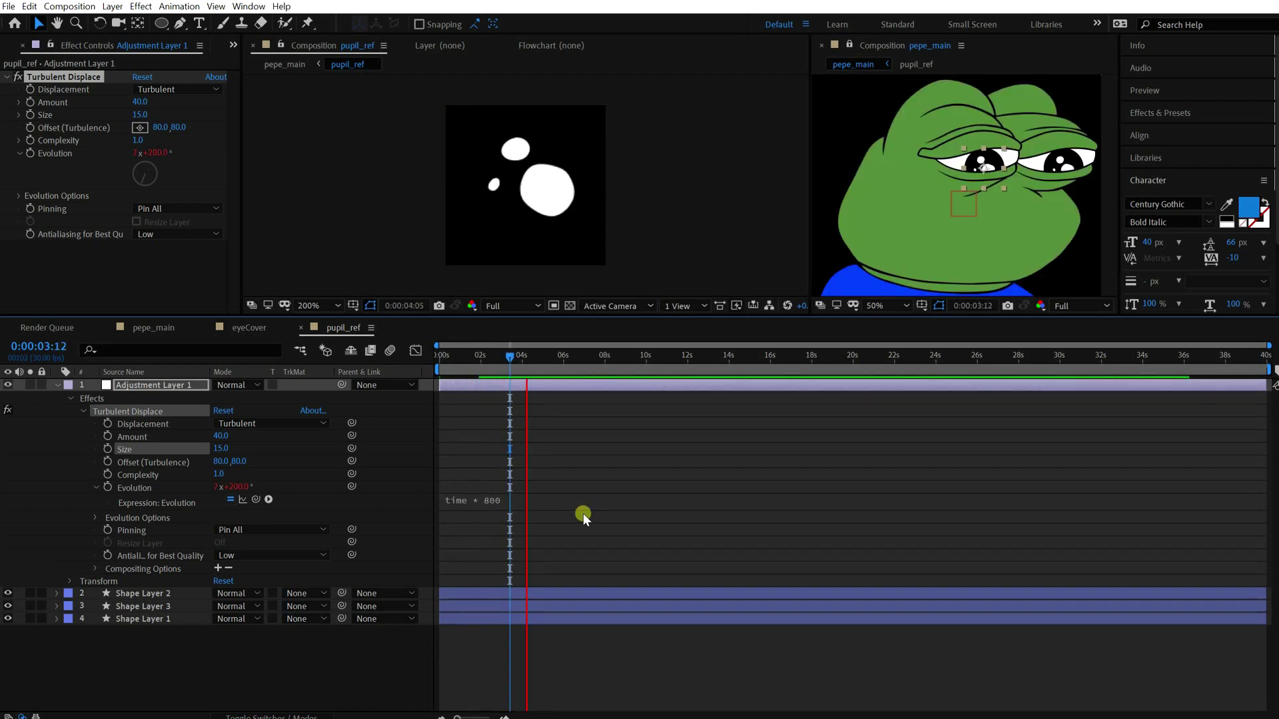
pyautogui.doubleClick(485, 500)
pyautogui.write('1000')
pyautogui.press('KP_Enter')
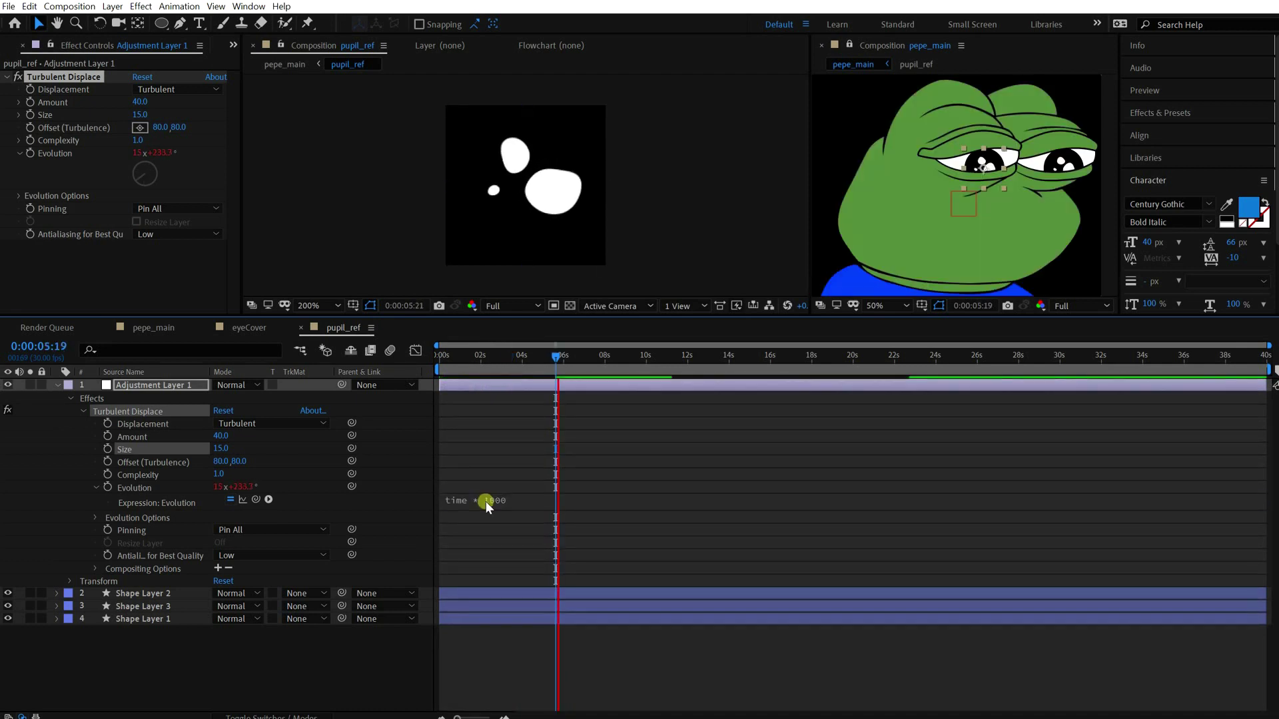
pyautogui.press('space')
pyautogui.press('u')
# Step: Return to pepe_main, end the work area at about 2.5 seconds and check the animated pupils on the whole face
pyautogui.click(154, 327)
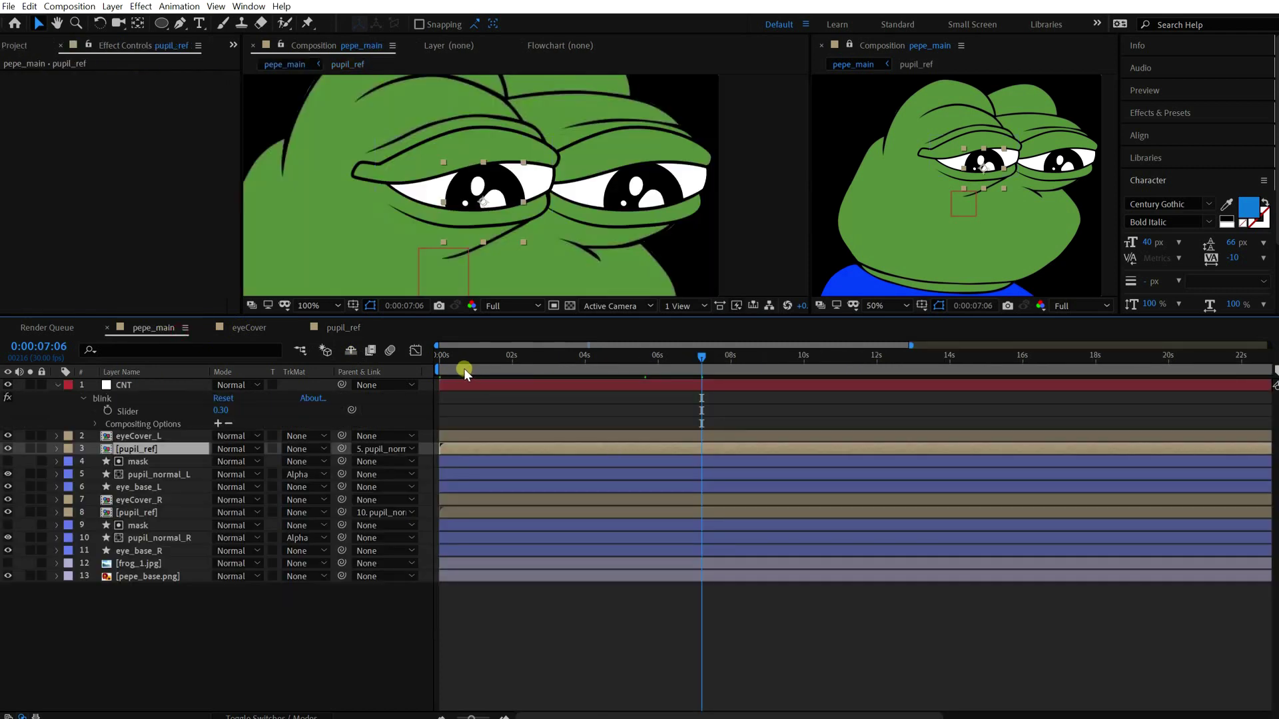
pyautogui.moveTo(456, 356); pyautogui.dragTo(527, 358)
pyautogui.click(448, 424)
pyautogui.scroll(-1, 580, 222)
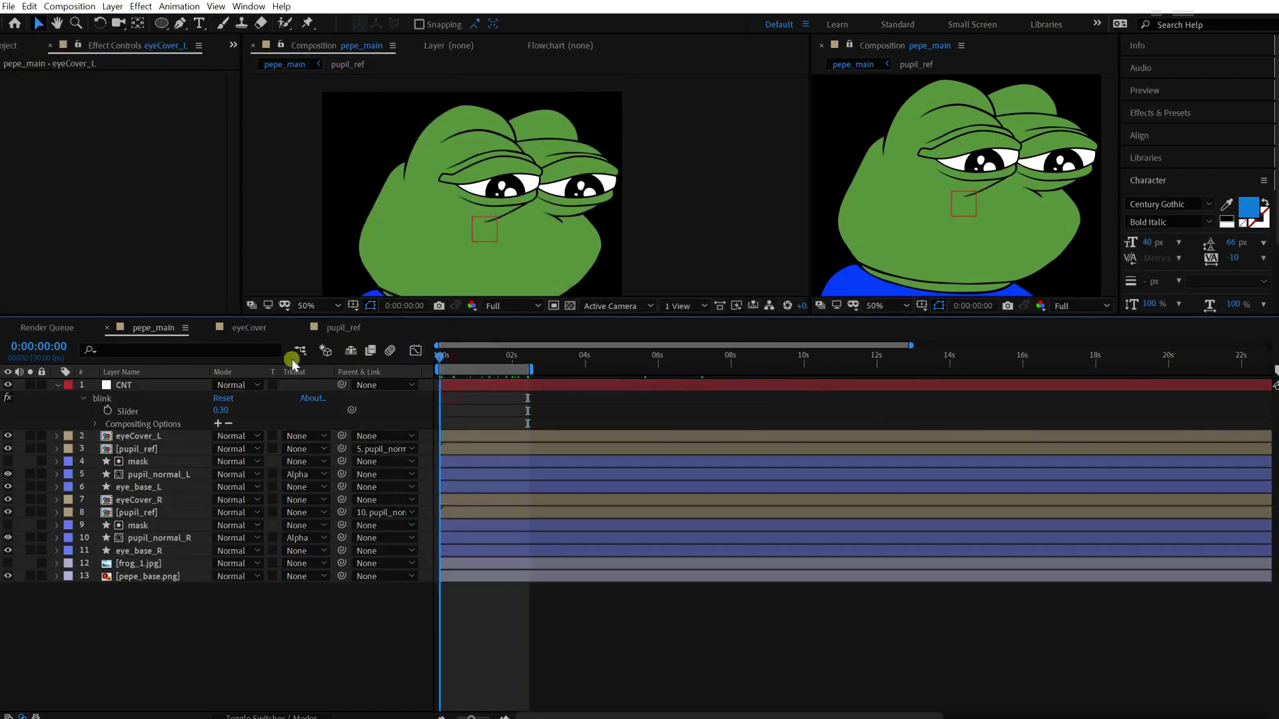
# Step: Keyframe the blink slider of CNT at 0.30 on the first frame and again at 0:00:01:00
pyautogui.click(108, 411)
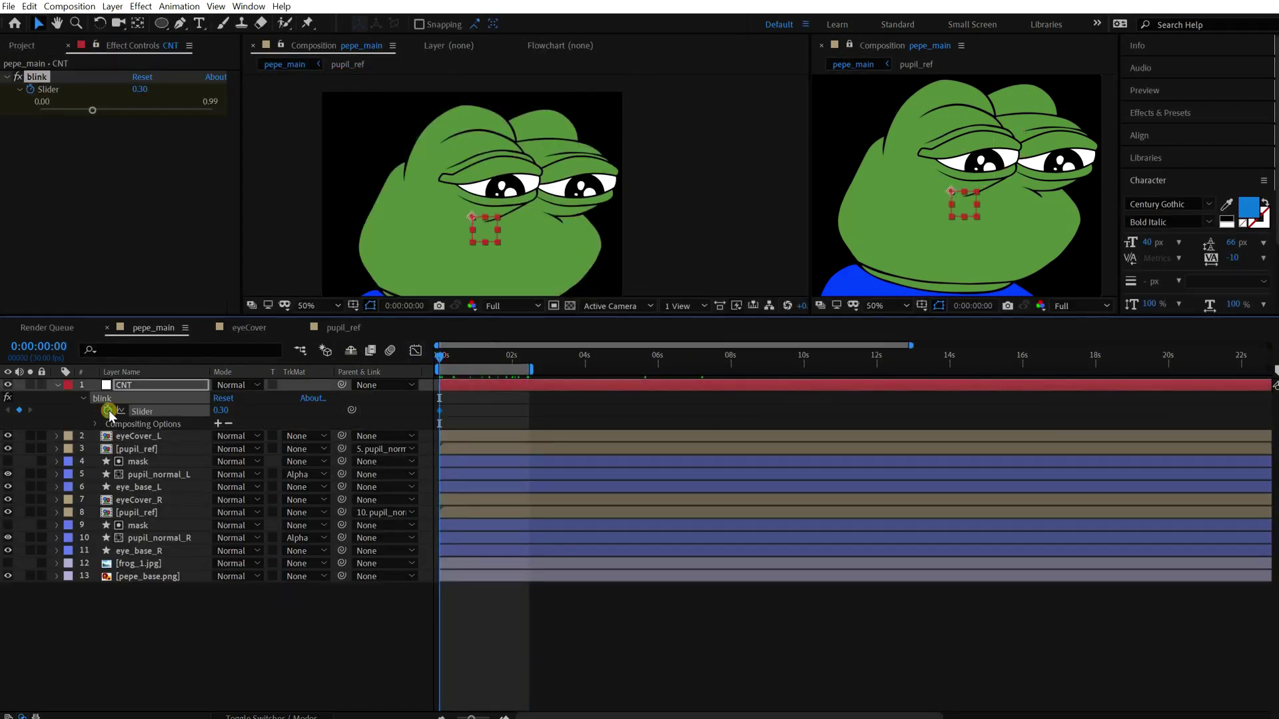
pyautogui.hotkey('shift', 'pagedown')
pyautogui.hotkey('shift', 'pagedown')
pyautogui.hotkey('shift', 'pagedown')
pyautogui.press('pagedown')
pyautogui.press('pagedown')
# Step: End the work area at 10 seconds and trim the pepe_main composition to it
pyautogui.press('=')
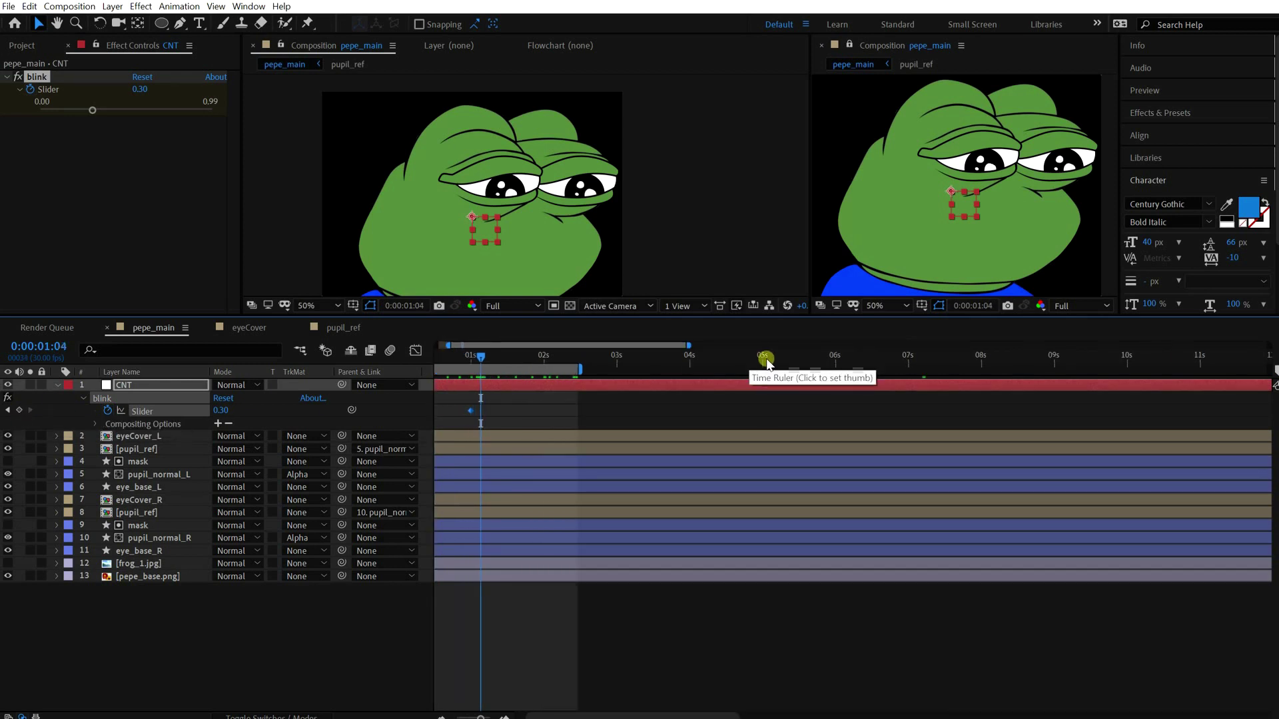
pyautogui.click(1129, 362)
pyautogui.press('n')
pyautogui.hotkey('ctrl', 'shift', 'x')
pyautogui.press('-')
# Step: Keyframe the blink slider of CNT at 0.99 at 0:00:01:06
pyautogui.click(521, 362)
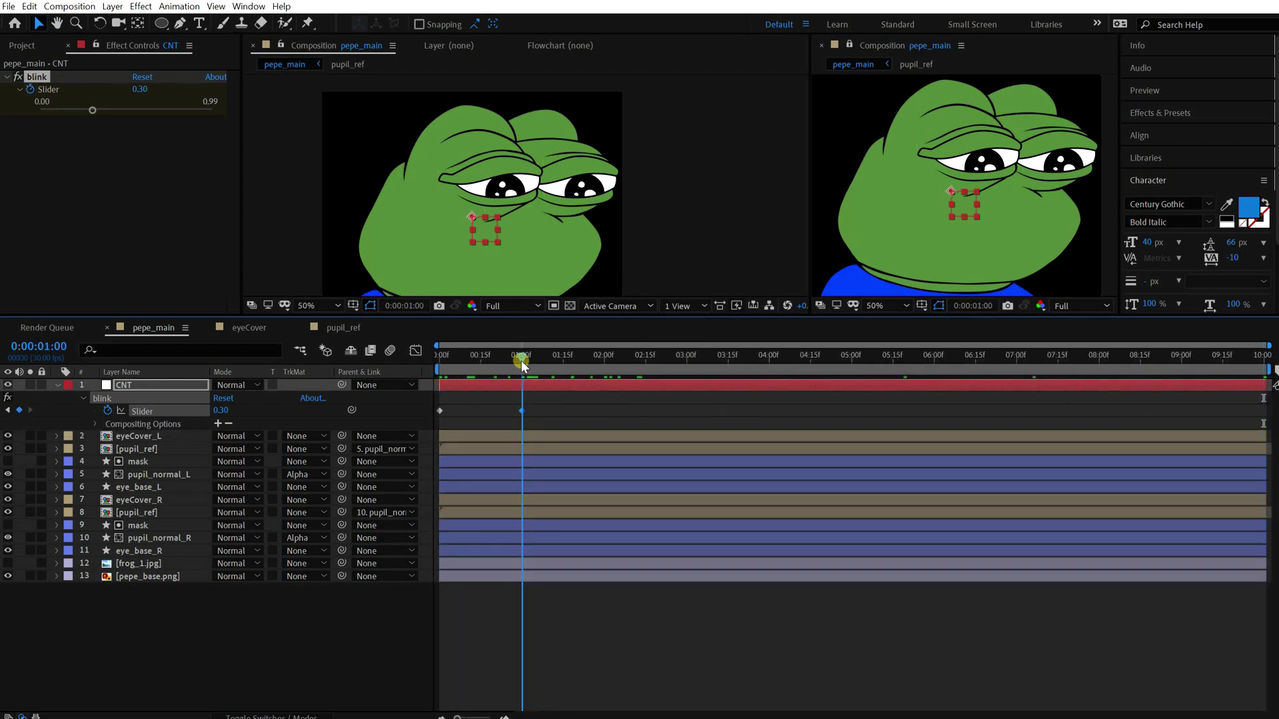
pyautogui.press('pagedown')
pyautogui.press('pagedown')
pyautogui.press('pagedown')
pyautogui.press('pagedown')
pyautogui.press('pagedown')
pyautogui.press('pagedown')
pyautogui.click(221, 411)
# Step: Hold the closed eyes by adding another 0.99 blink keyframe at 0:00:01:10
pyautogui.press('pagedown')
pyautogui.press('pagedown')
pyautogui.press('pagedown')
pyautogui.press('pagedown')
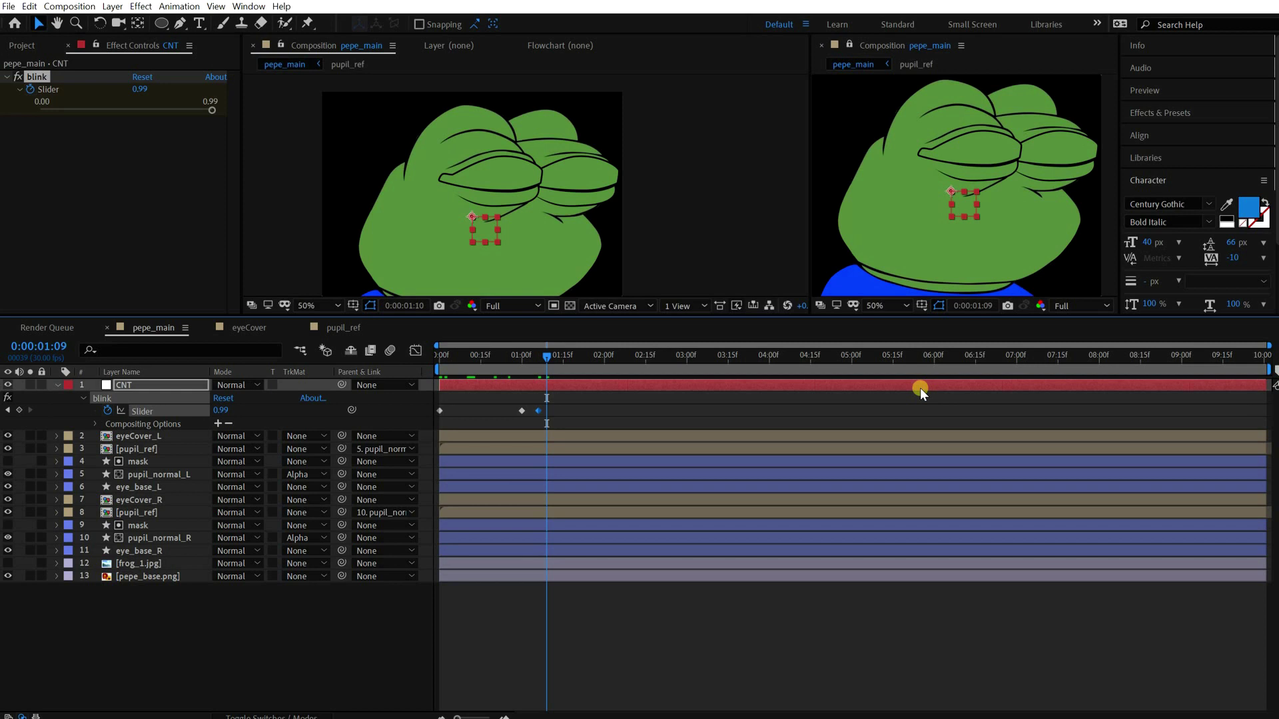
pyautogui.click(19, 410)
# Step: Reopen the eyes by copying the 0.30 blink keyframe from 0:00:01:00 to 0:00:01:16
pyautogui.press('pagedown')
pyautogui.press('pagedown')
pyautogui.press('pagedown')
pyautogui.press('pagedown')
pyautogui.press('pagedown')
pyautogui.press('pagedown')
pyautogui.click(522, 411)
pyautogui.hotkey('ctrl', 'c')
pyautogui.hotkey('ctrl', 'v')
# Step: Ease the blink keyframes at 0:00:01:00 and 0:00:01:16 and delete the spare one on the first frame
pyautogui.moveTo(593, 416); pyautogui.dragTo(571, 421)
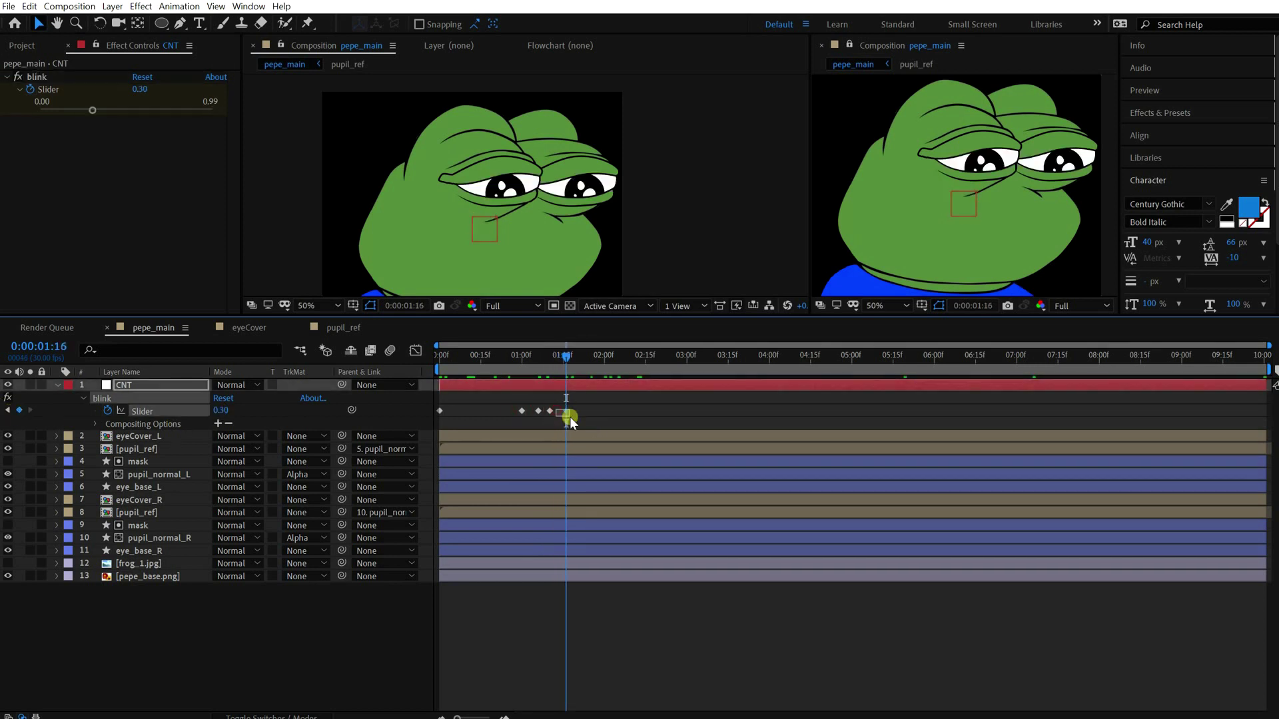
pyautogui.moveTo(490, 408); pyautogui.dragTo(435, 418)
pyautogui.press('Delete')
# Step: End the work area at about 2 seconds and preview the blink
pyautogui.moveTo(567, 362); pyautogui.dragTo(598, 359)
pyautogui.press('n')
pyautogui.press('space')
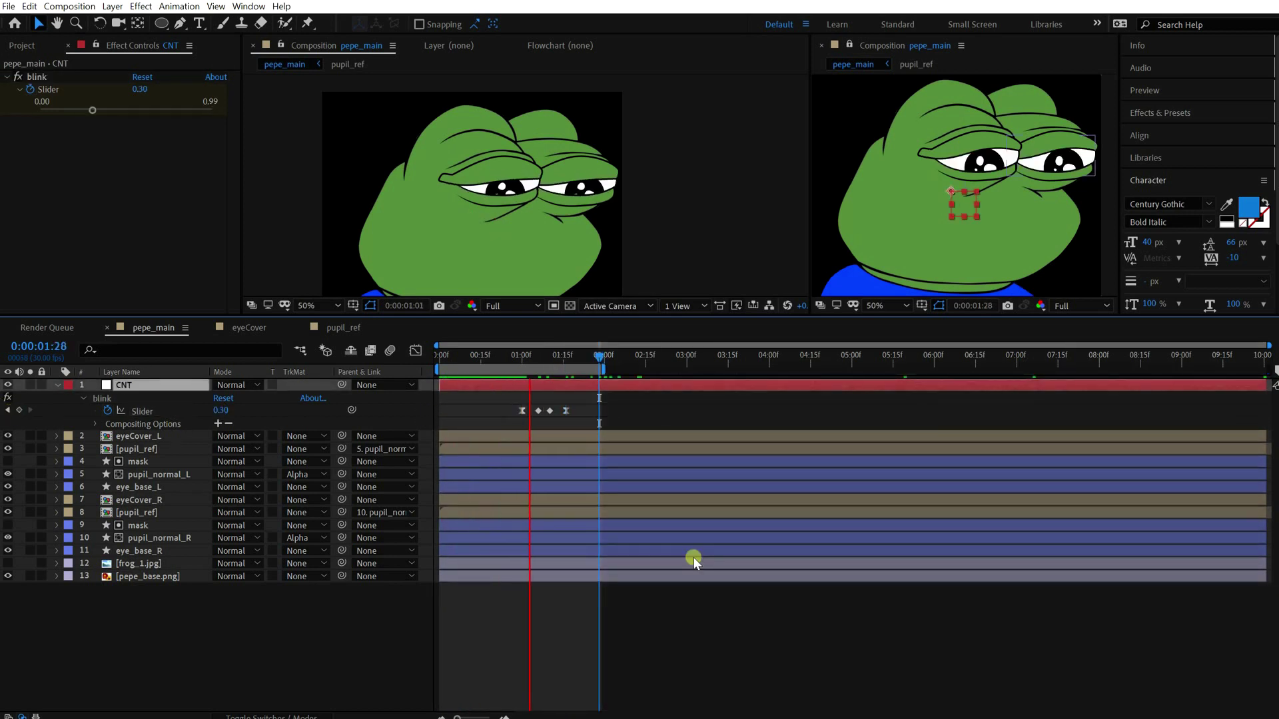
# Step: Retime the blink by moving the first closed keyframe slightly earlier and the final reopening keyframe slightly later
pyautogui.click(534, 410)
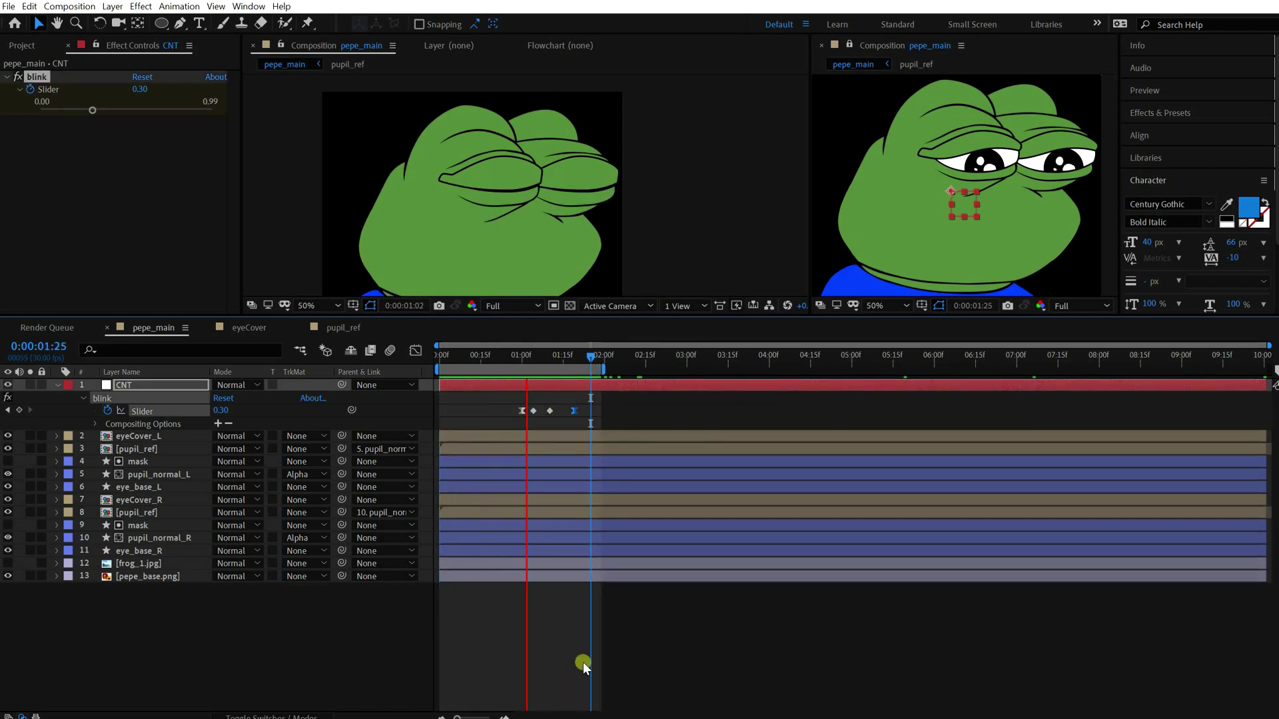
pyautogui.rightClick(571, 411)
pyautogui.click(636, 566)
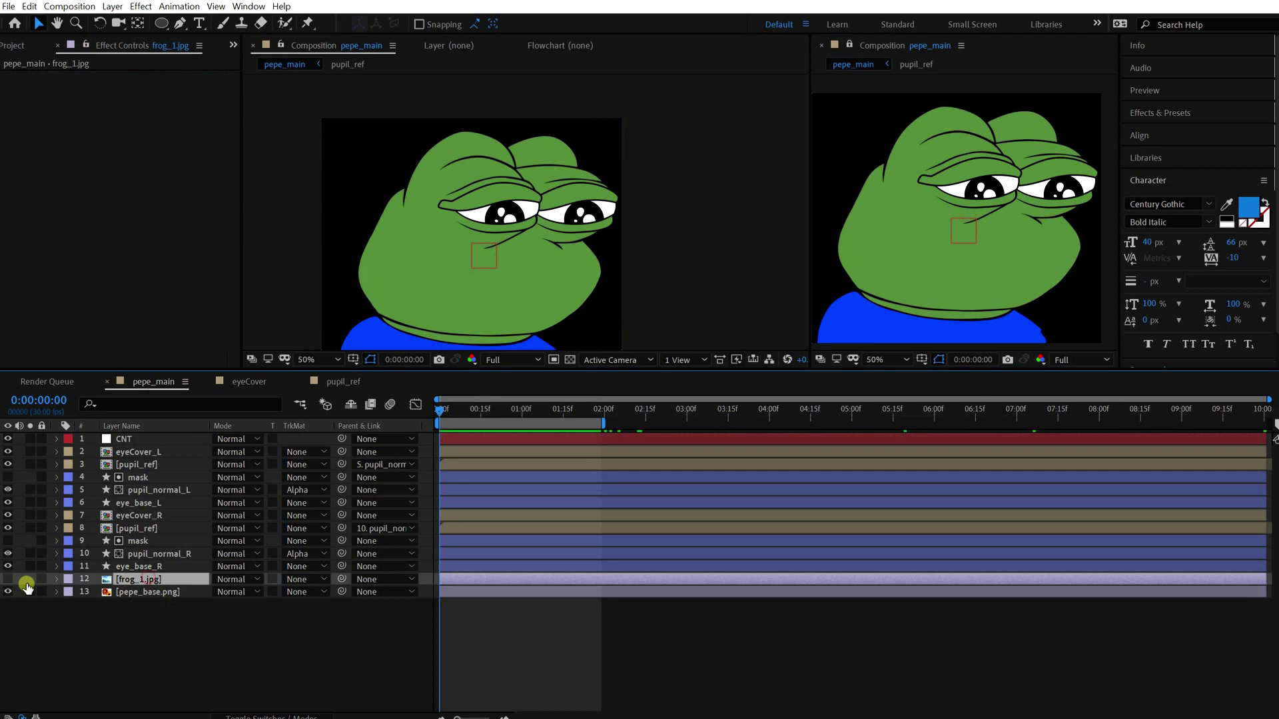
# Step: Show the frog_1.jpg reference and trace its mouth with a four-point curved Pen path on a new shape layer
pyautogui.click(26, 584)
pyautogui.hotkey('ctrl', 'shift', 'a')
pyautogui.scroll(1, 615, 270)
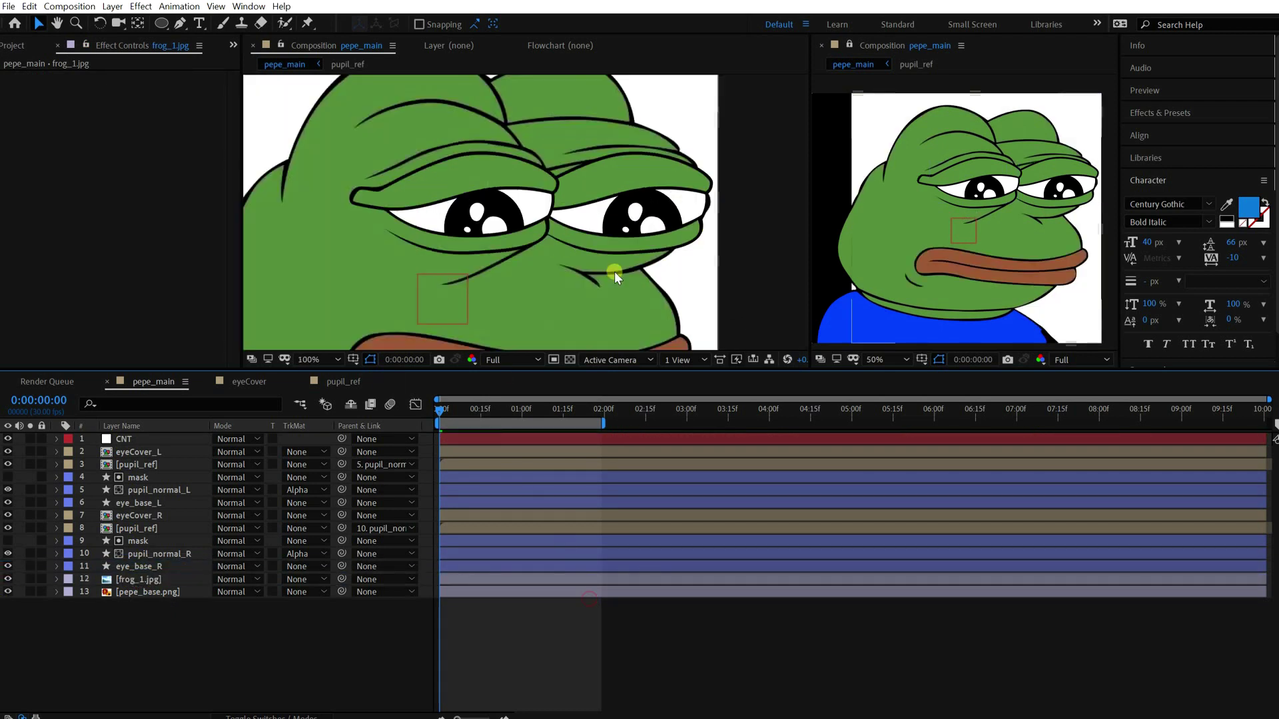
pyautogui.moveTo(572, 260); pyautogui.dragTo(570, 152)
pyautogui.press('g')
pyautogui.moveTo(683, 245); pyautogui.dragTo(655, 259)
pyautogui.moveTo(404, 242); pyautogui.dragTo(369, 231)
pyautogui.moveTo(397, 271); pyautogui.dragTo(440, 272)
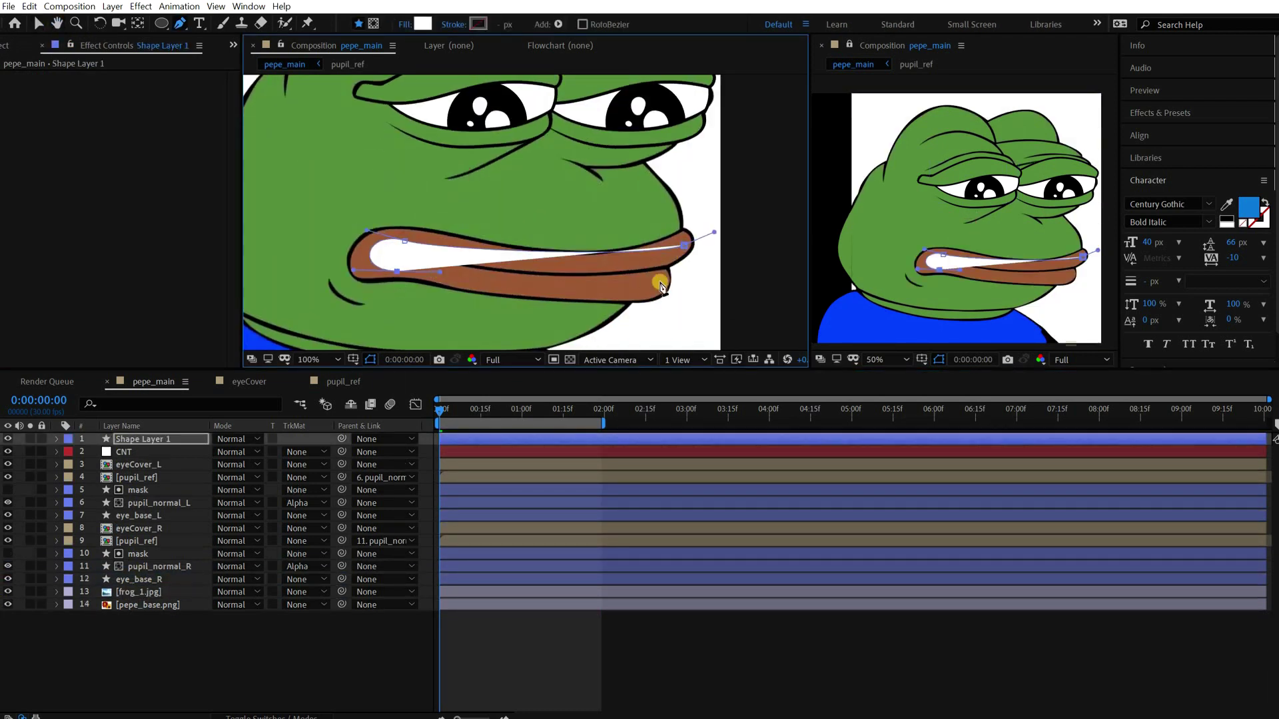
pyautogui.moveTo(658, 282); pyautogui.dragTo(587, 307)
# Step: Remove the mouth shape's fill and sample its stroke colour from the reference's brown lips
pyautogui.click(405, 24)
pyautogui.click(622, 342)
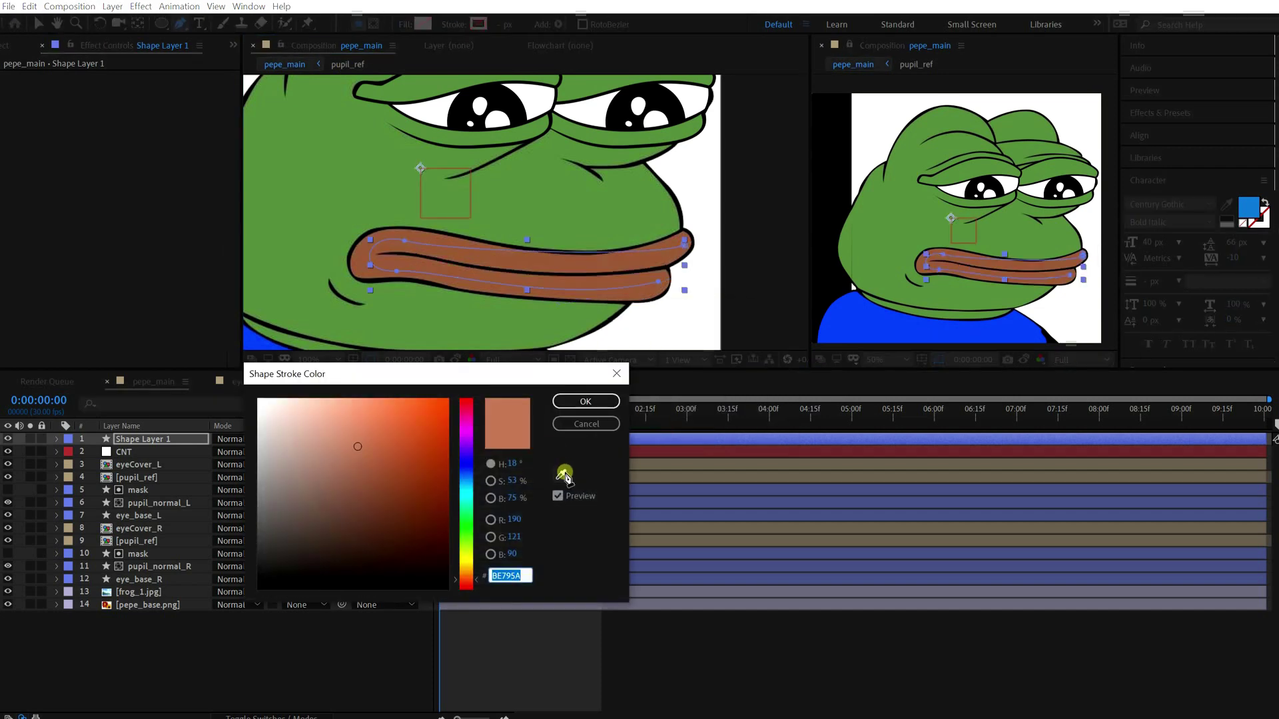
pyautogui.click(561, 474)
pyautogui.click(660, 288)
pyautogui.click(586, 401)
# Step: Set the line cap of the mouth shape's stroke to Round Cap
pyautogui.click(58, 439)
pyautogui.click(71, 453)
pyautogui.click(83, 465)
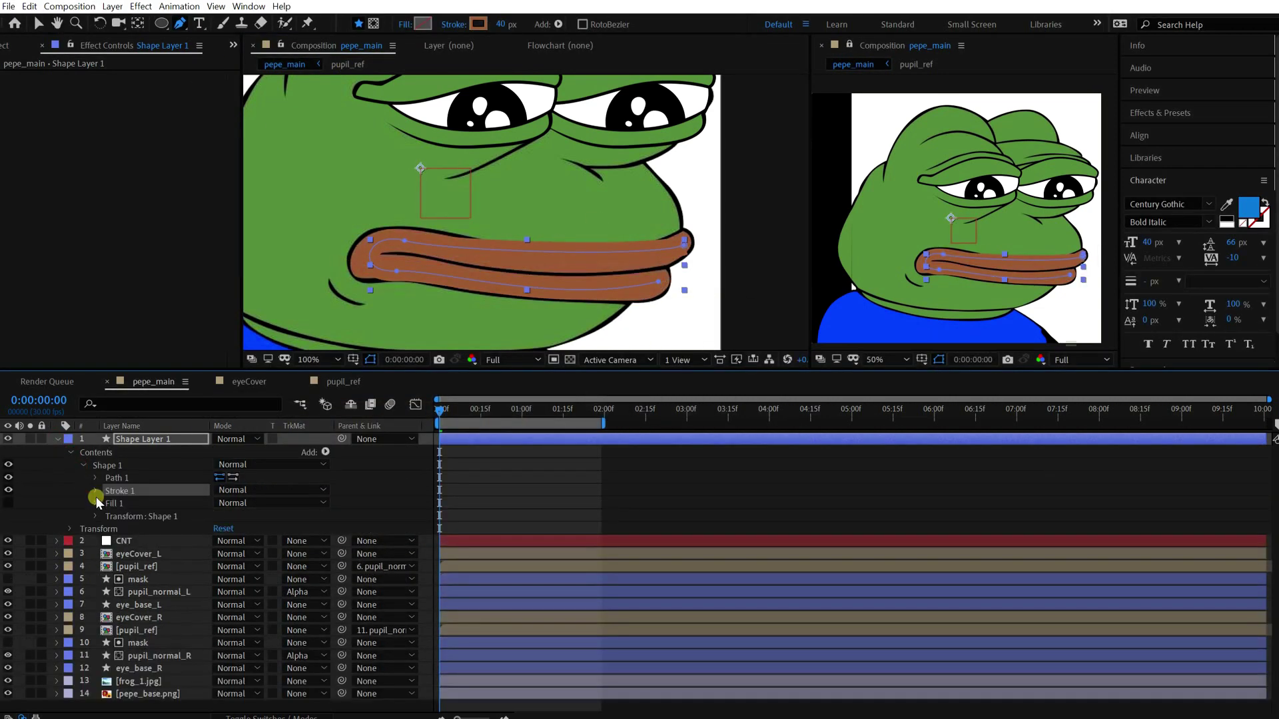
pyautogui.click(96, 491)
pyautogui.click(248, 553)
pyautogui.click(263, 585)
# Step: Add a black Stroke layer style with size 6 to the mouth shape layer
pyautogui.click(112, 6)
pyautogui.click(359, 534)
pyautogui.click(84, 668)
pyautogui.click(221, 669)
pyautogui.click(252, 601)
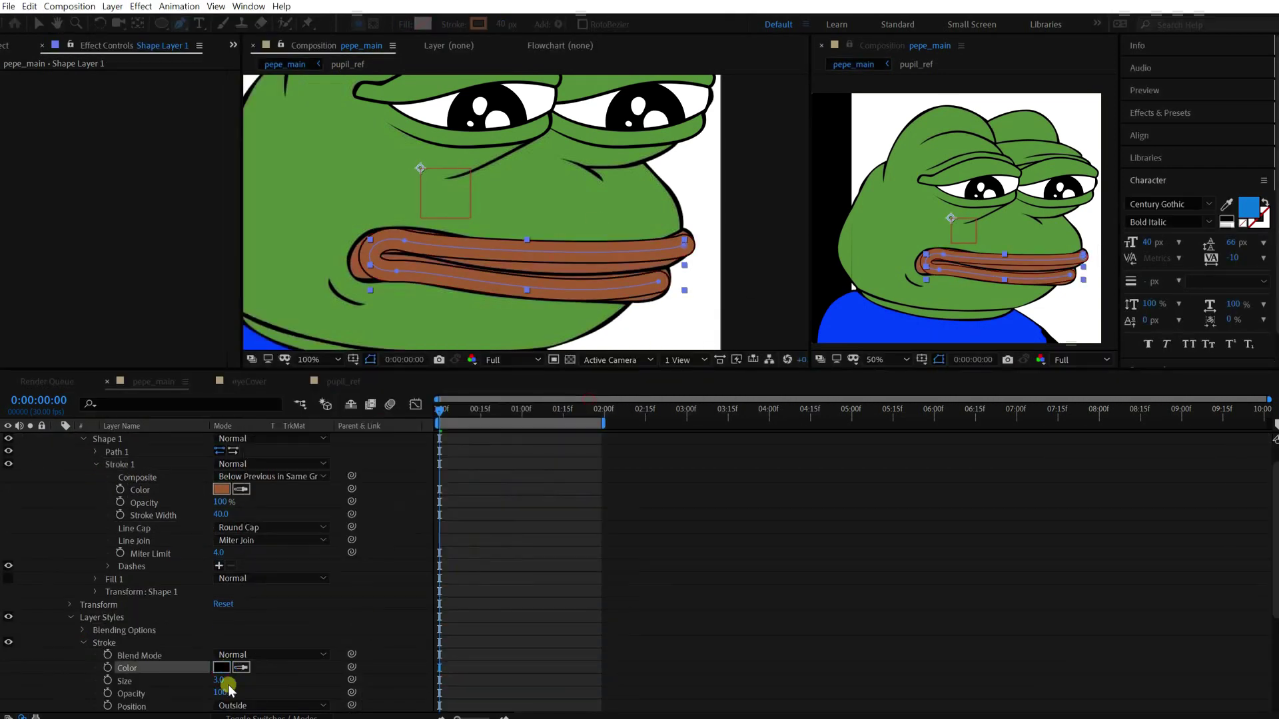
pyautogui.click(222, 681)
pyautogui.write('6')
# Step: Adjust the anchor points and handles of the mouth path so both lips follow the reference mouth
pyautogui.click(684, 245)
pyautogui.moveTo(657, 259); pyautogui.dragTo(630, 273)
pyautogui.moveTo(685, 245); pyautogui.dragTo(686, 242)
pyautogui.moveTo(629, 273); pyautogui.dragTo(608, 284)
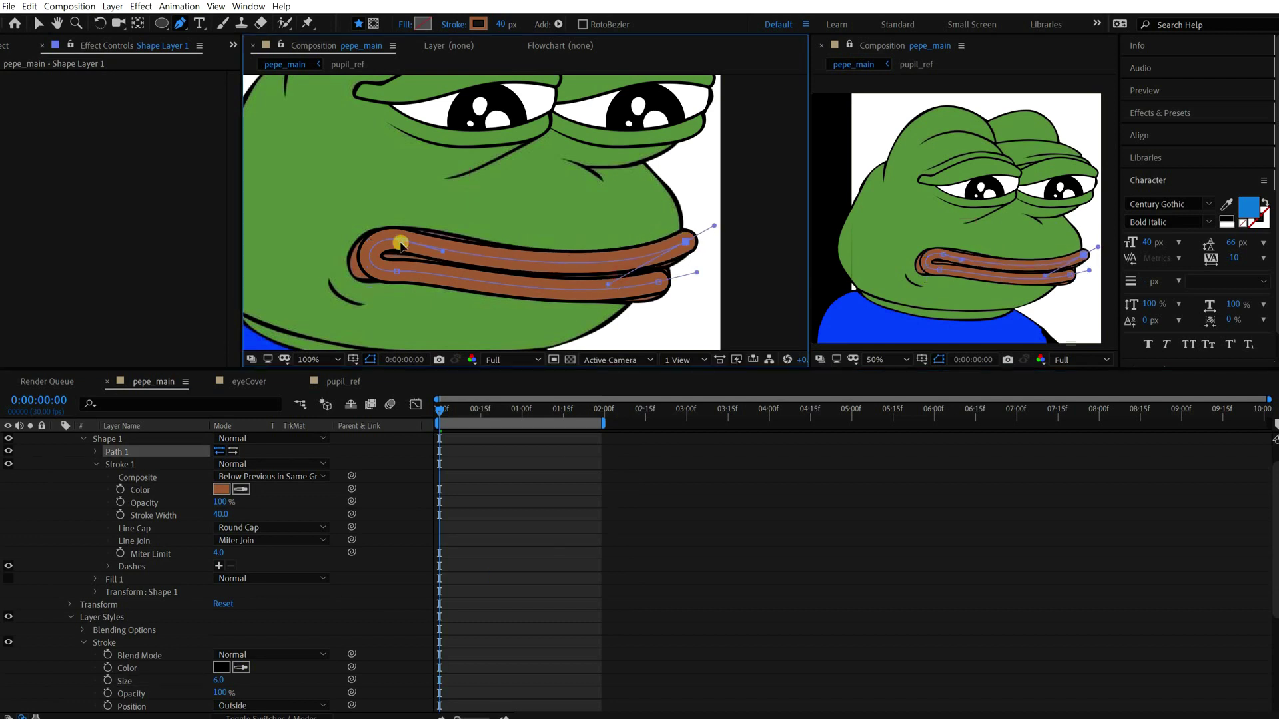
pyautogui.moveTo(404, 240); pyautogui.dragTo(398, 241)
pyautogui.moveTo(447, 251); pyautogui.dragTo(345, 280)
pyautogui.moveTo(388, 271); pyautogui.dragTo(401, 241)
pyautogui.moveTo(362, 231); pyautogui.dragTo(362, 234)
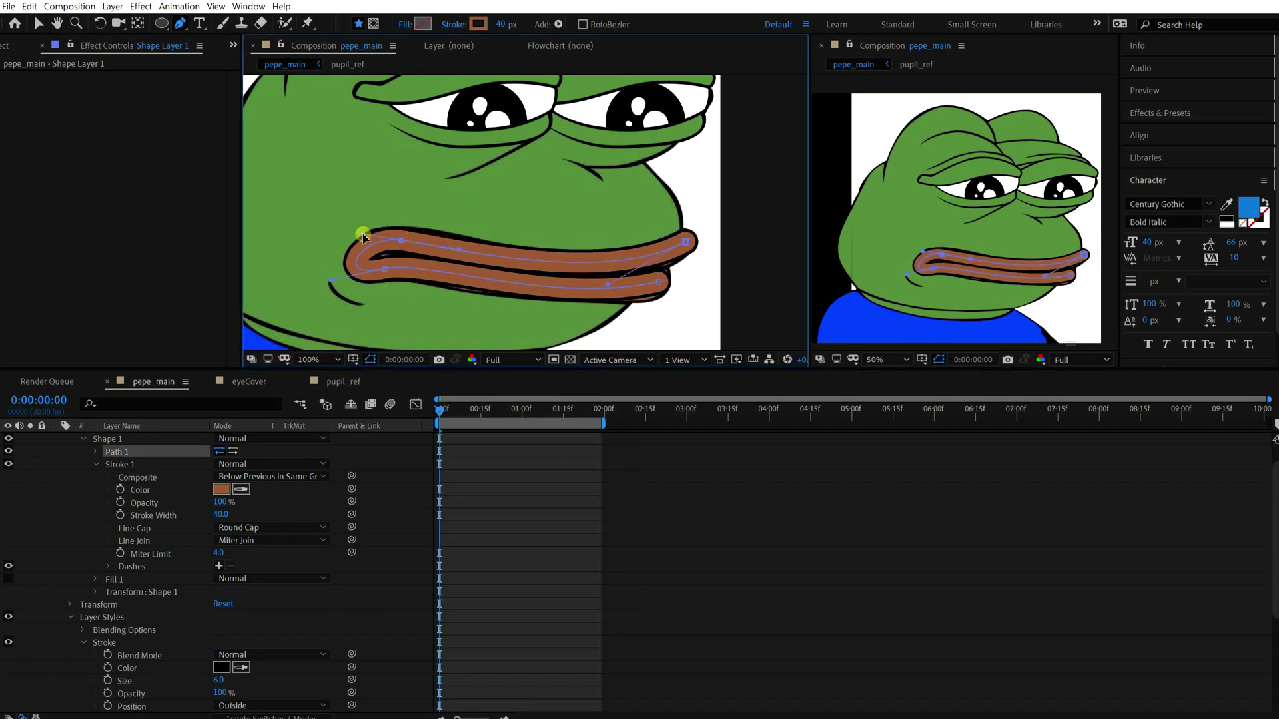
pyautogui.moveTo(658, 281); pyautogui.dragTo(662, 281)
pyautogui.moveTo(565, 304); pyautogui.dragTo(565, 310)
pyautogui.moveTo(663, 281); pyautogui.dragTo(663, 278)
pyautogui.moveTo(566, 309); pyautogui.dragTo(566, 308)
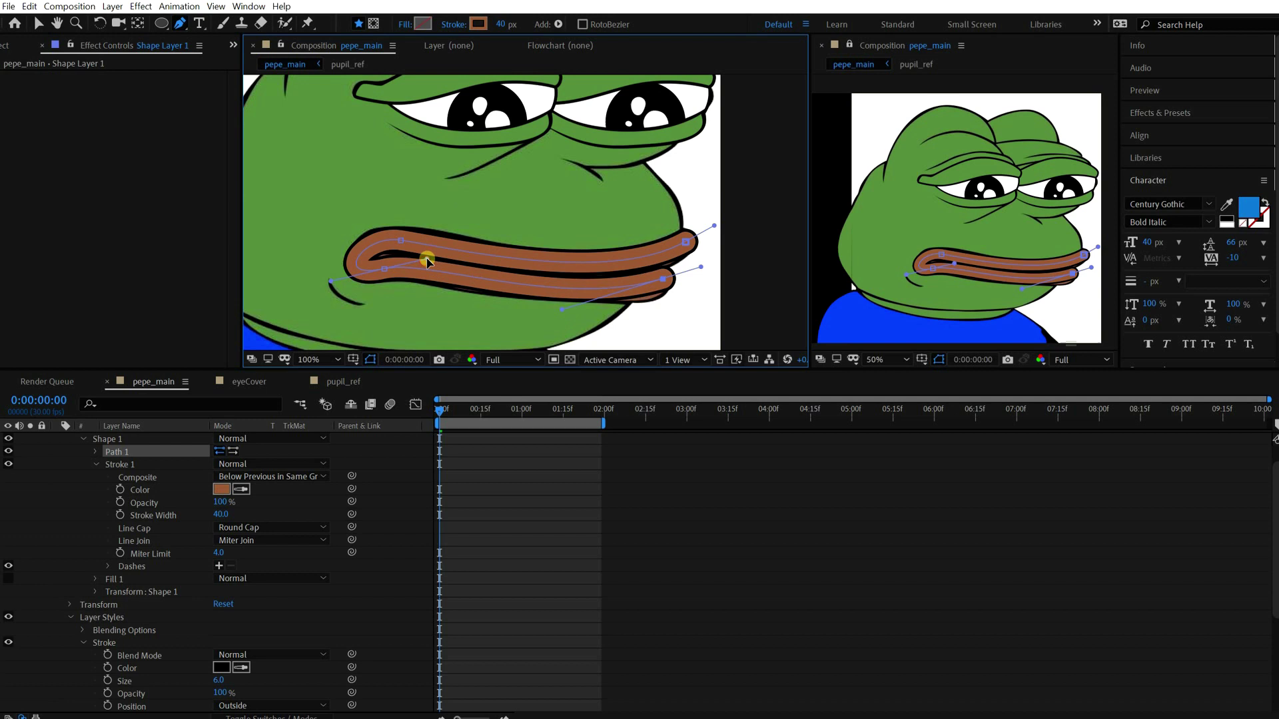
# Step: Widen the mouth shape's stroke to 44 px and place its layer, named mouth, directly below CNT
pyautogui.moveTo(499, 25); pyautogui.dragTo(503, 25)
pyautogui.click(220, 553)
pyautogui.click(217, 680)
pyautogui.click(456, 500)
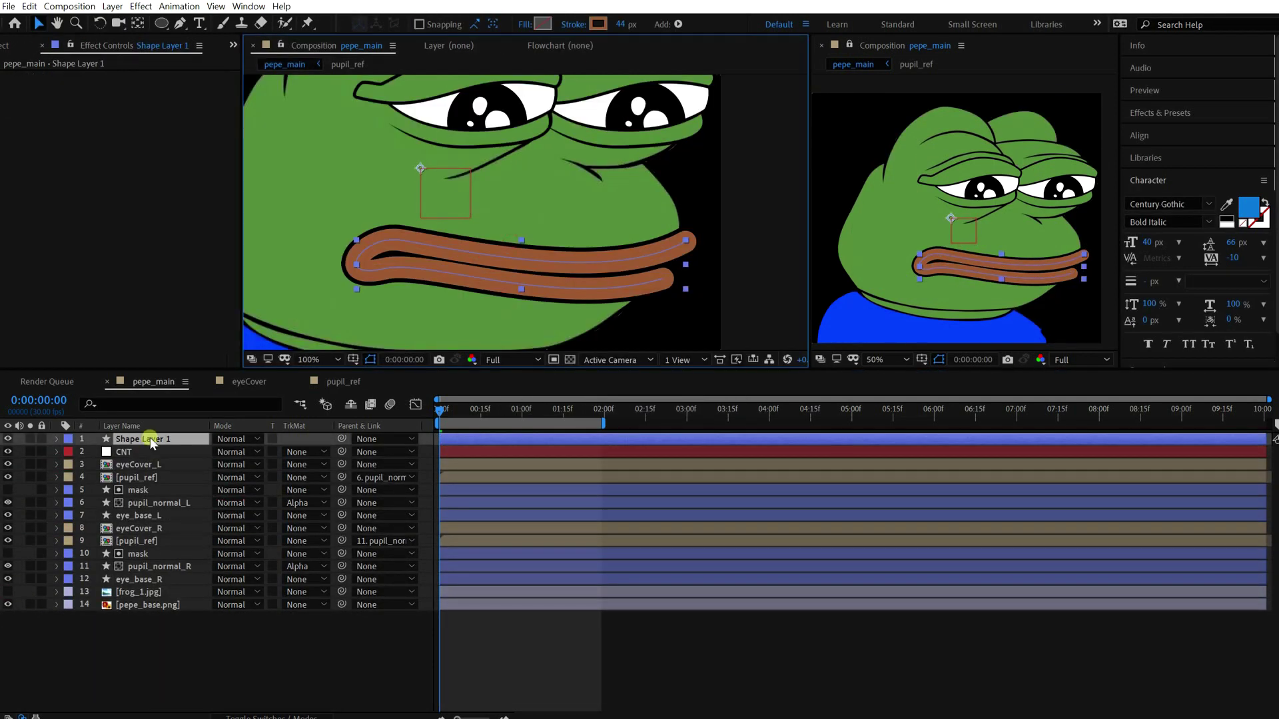
pyautogui.moveTo(54, 445); pyautogui.dragTo(30, 453)
# Step: Create nulls that drive the mouth's Path 1 points using Points Follow Nulls from the Create Nulls From Paths script
pyautogui.click(56, 453)
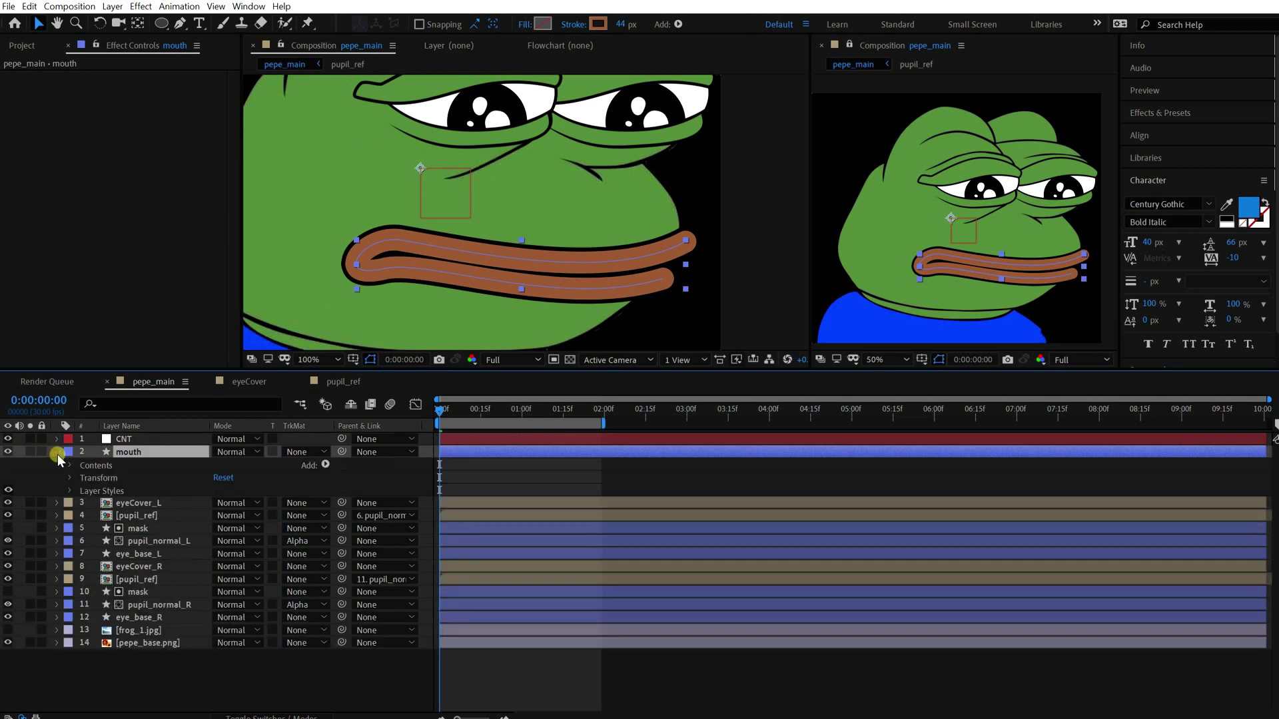
pyautogui.click(70, 465)
pyautogui.click(81, 478)
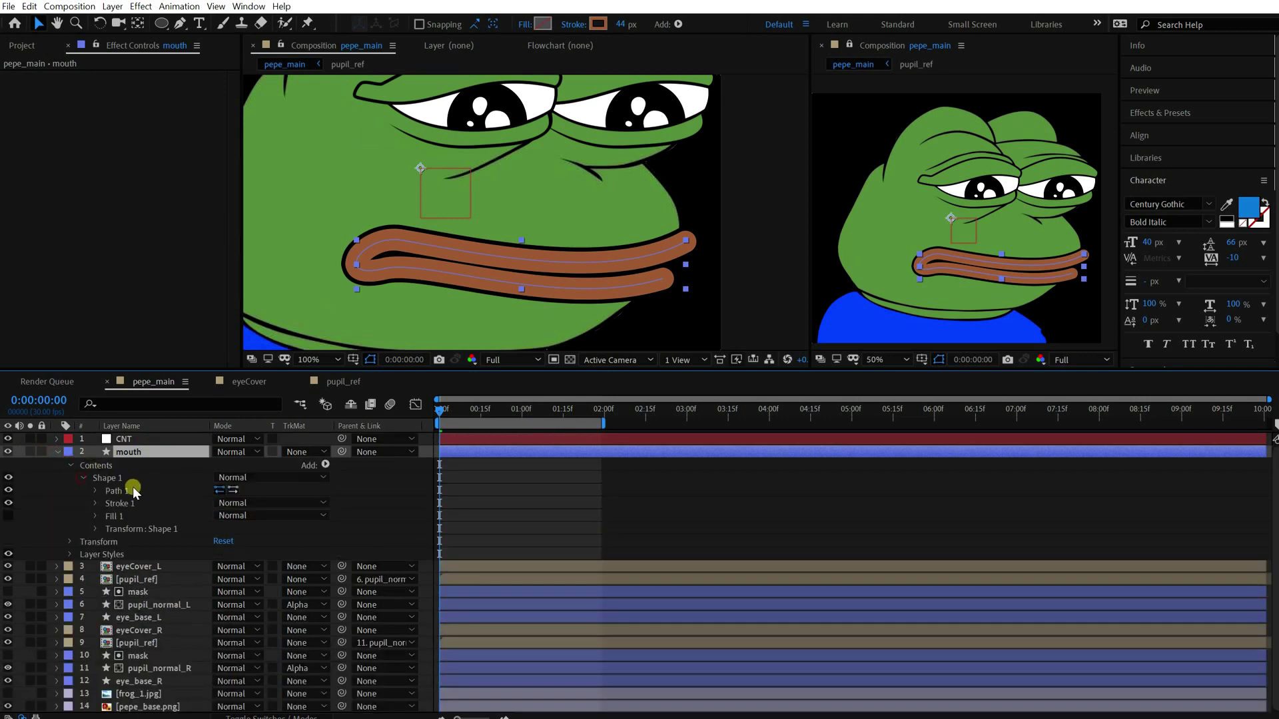
pyautogui.click(141, 490)
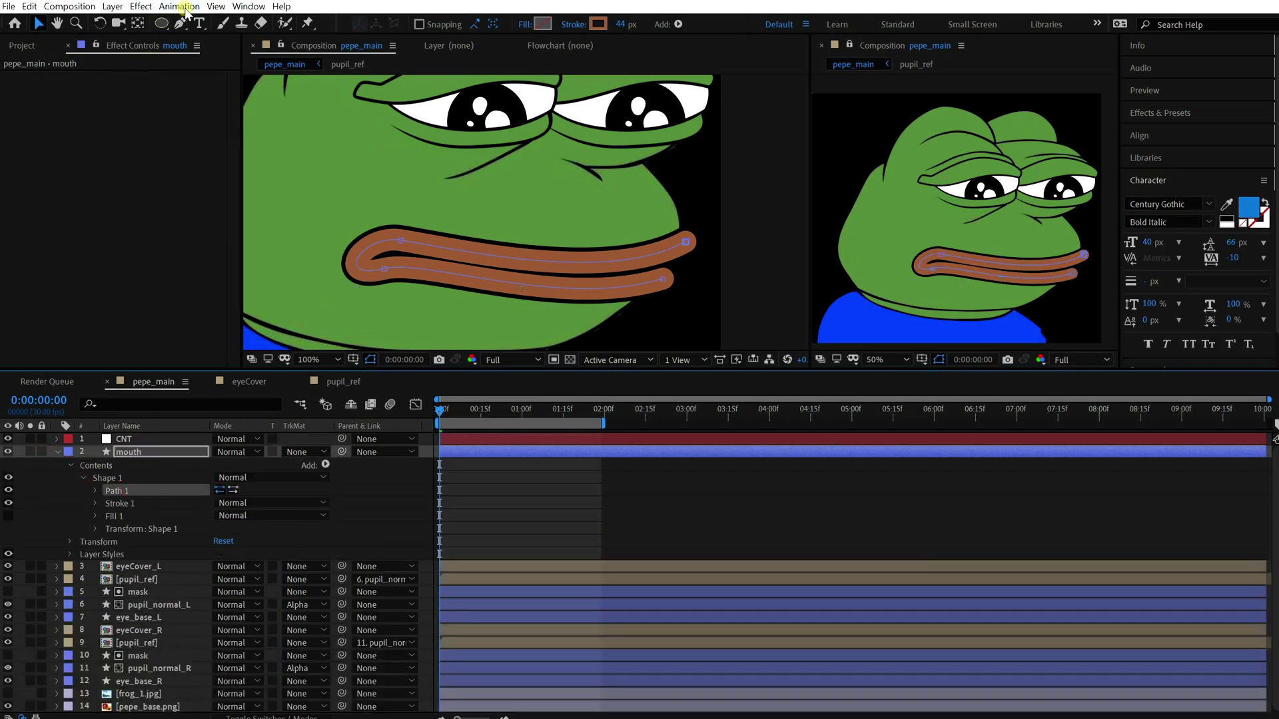
pyautogui.click(249, 6)
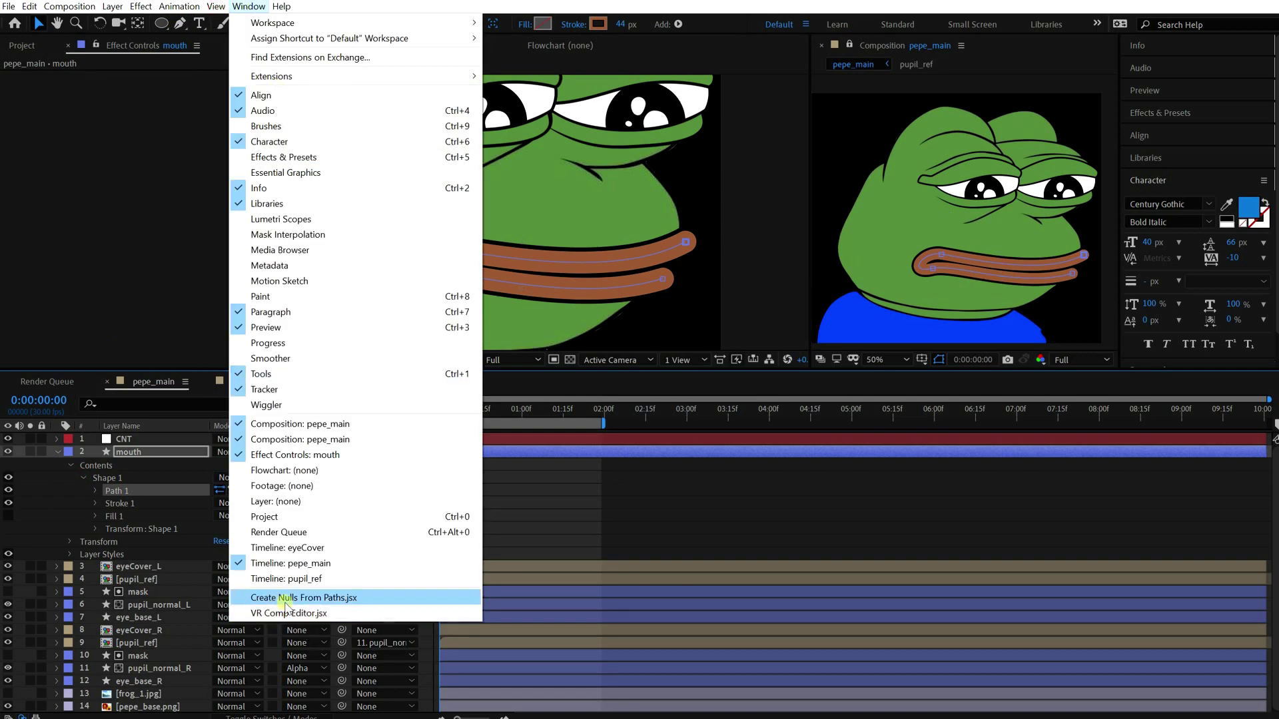
pyautogui.click(313, 599)
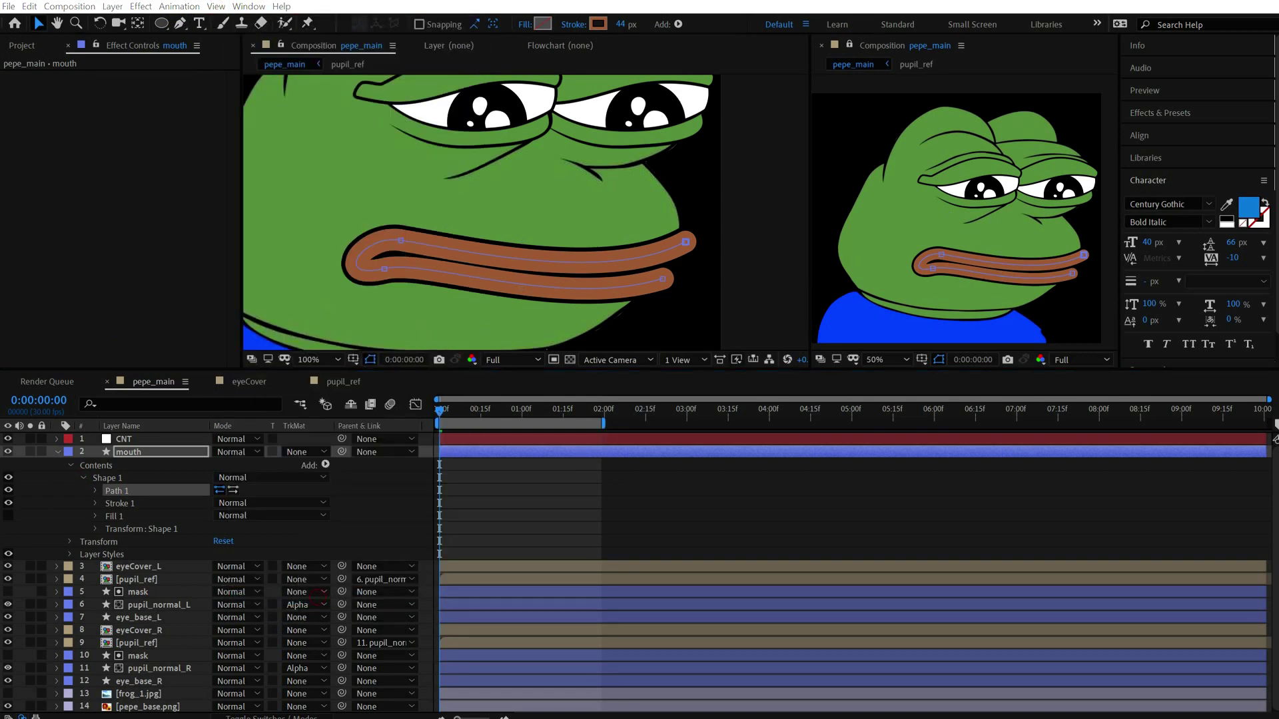
pyautogui.click(97, 491)
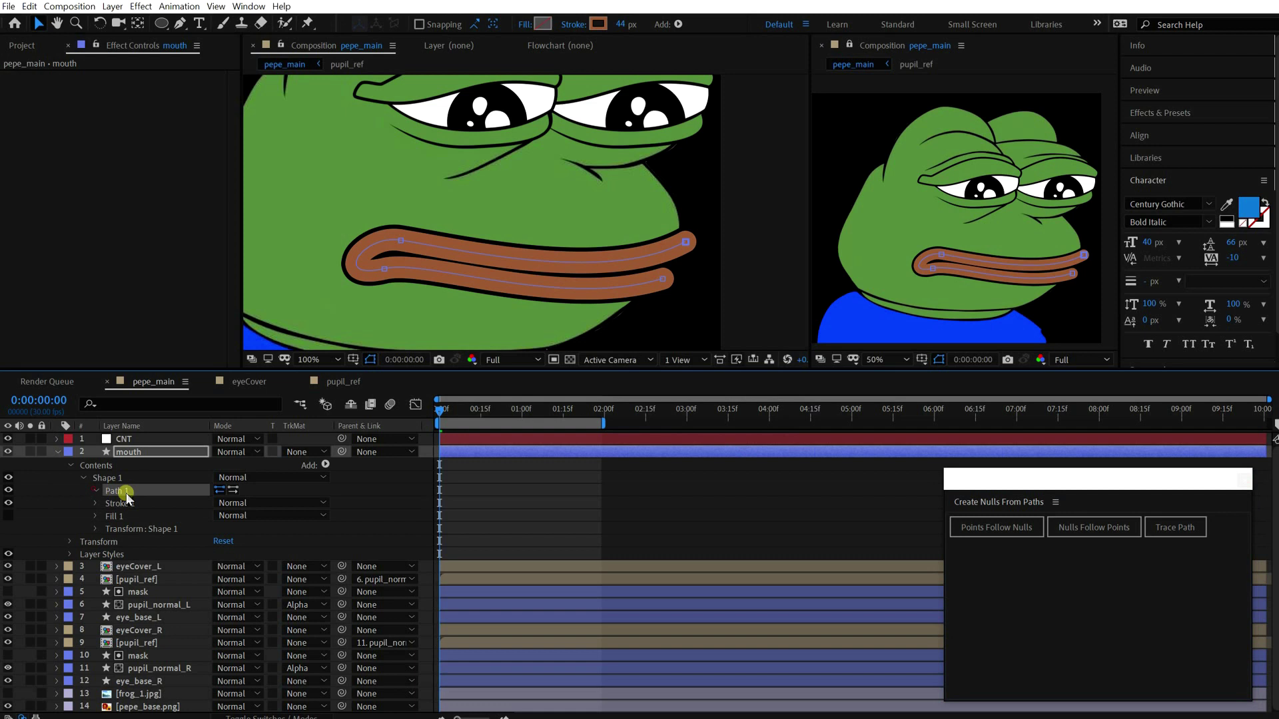
pyautogui.click(986, 530)
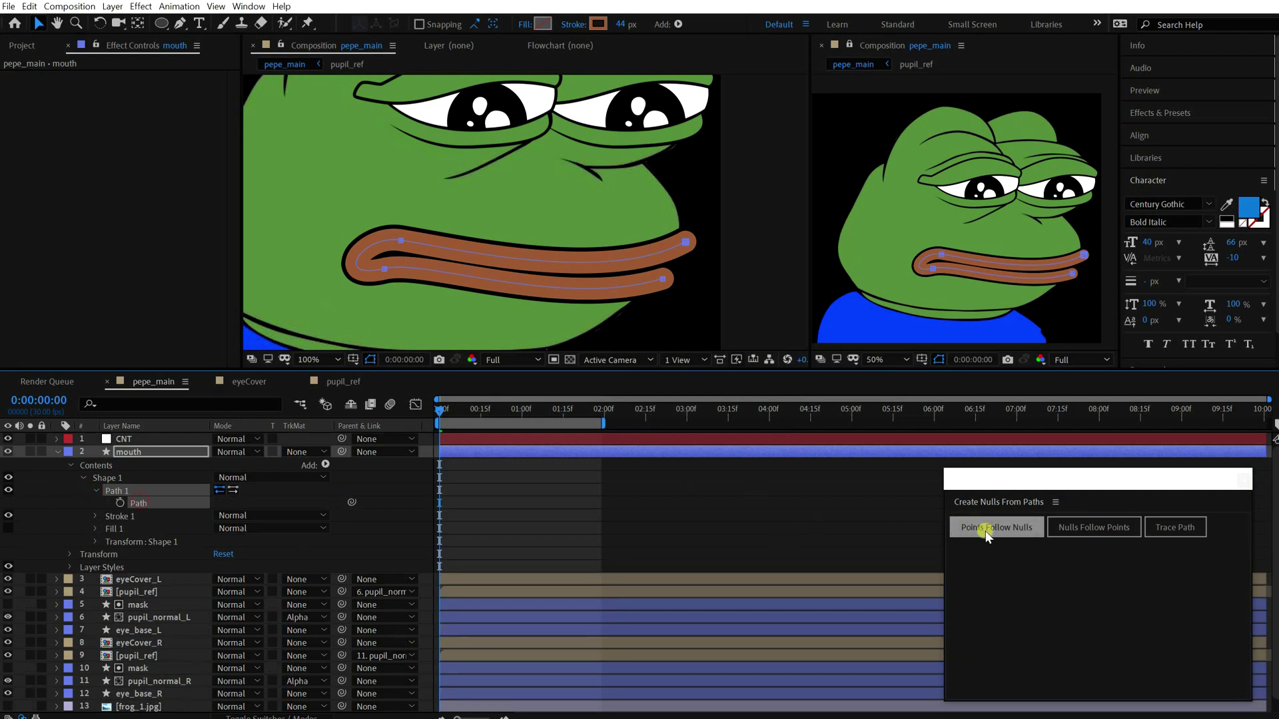
pyautogui.click(1243, 481)
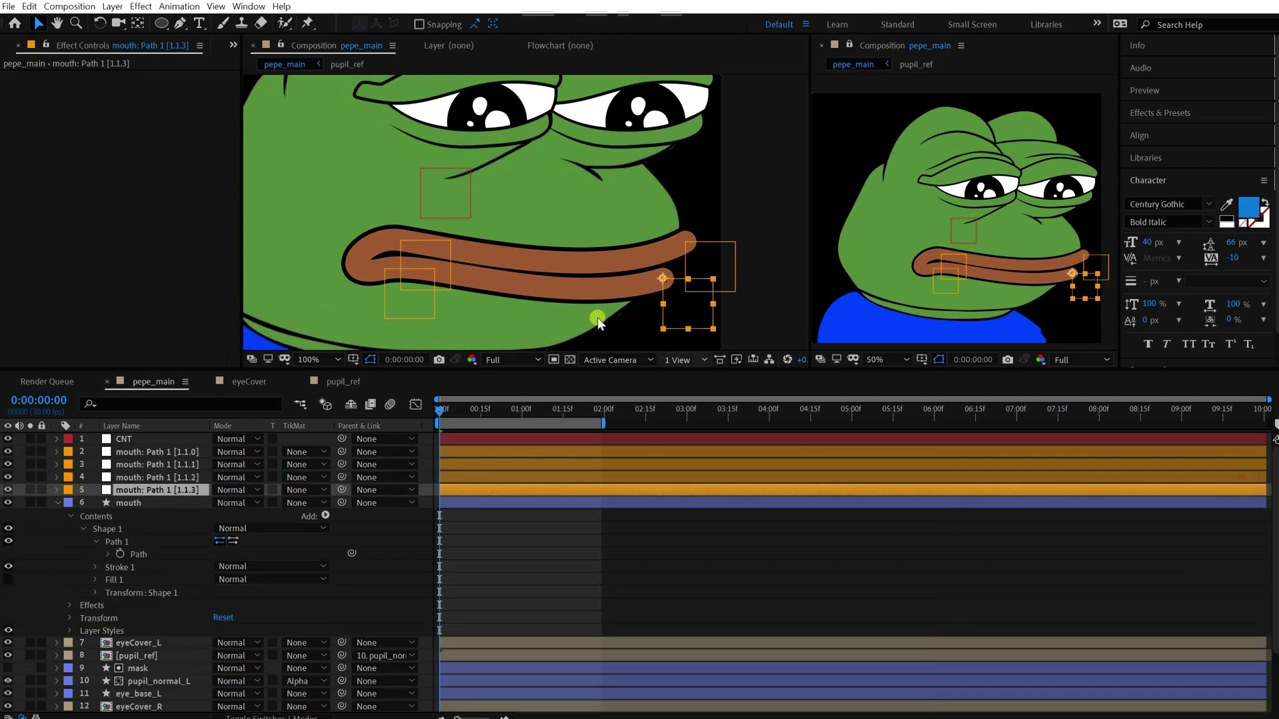
# Step: Try opening the mouth by raising the two upper-lip path nulls together, and undo the move
pyautogui.click(154, 465)
pyautogui.keyDown('shift'); pyautogui.click(162, 452); pyautogui.keyUp('shift')
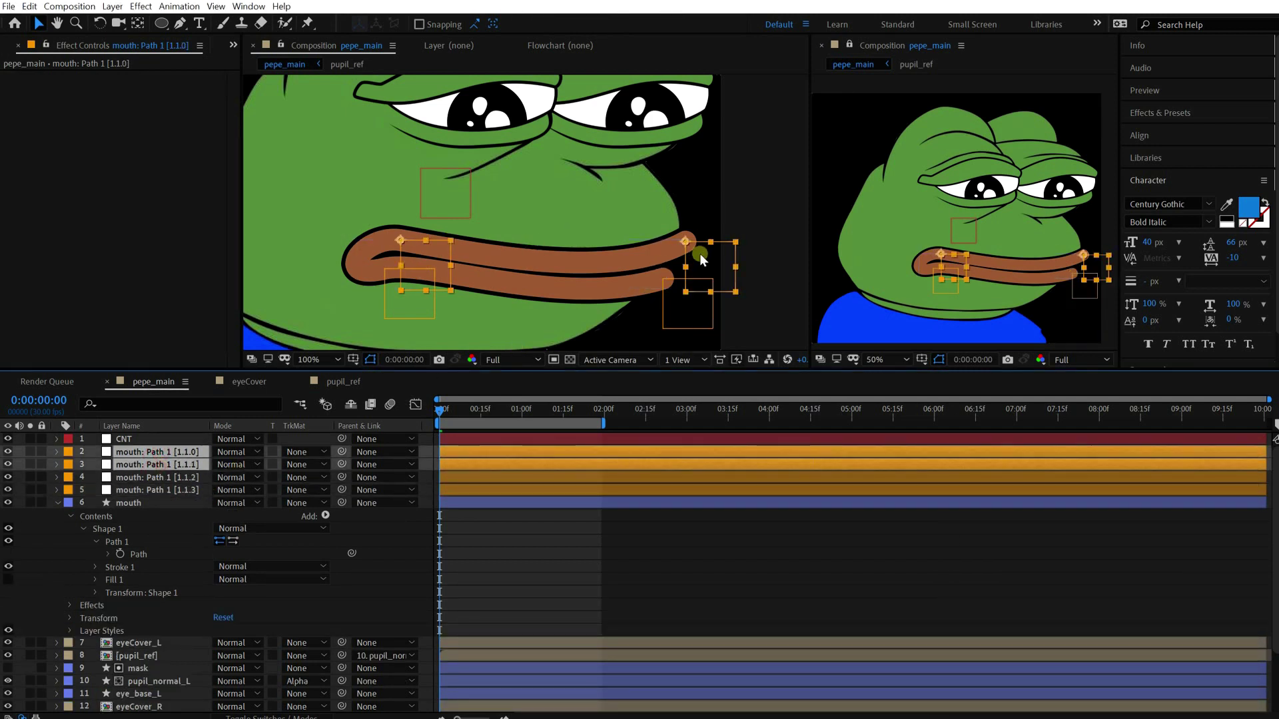
pyautogui.moveTo(711, 254); pyautogui.dragTo(712, 208)
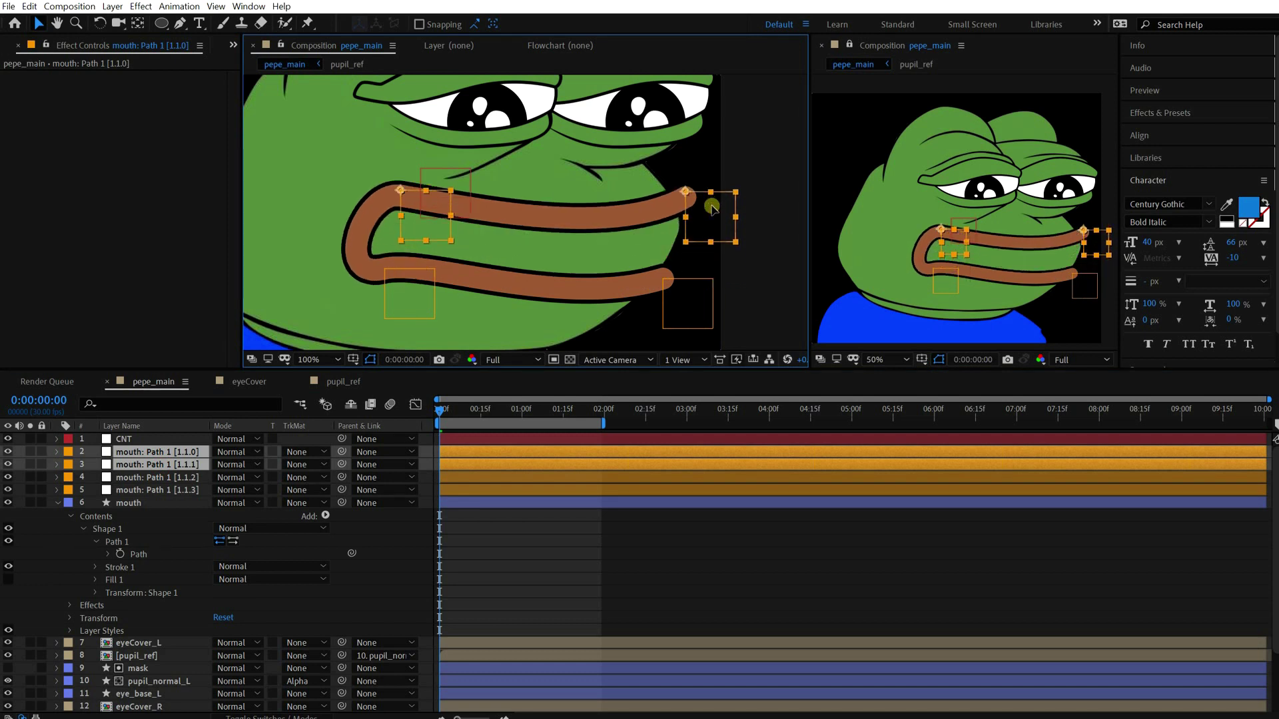
pyautogui.hotkey('ctrl', 'z')
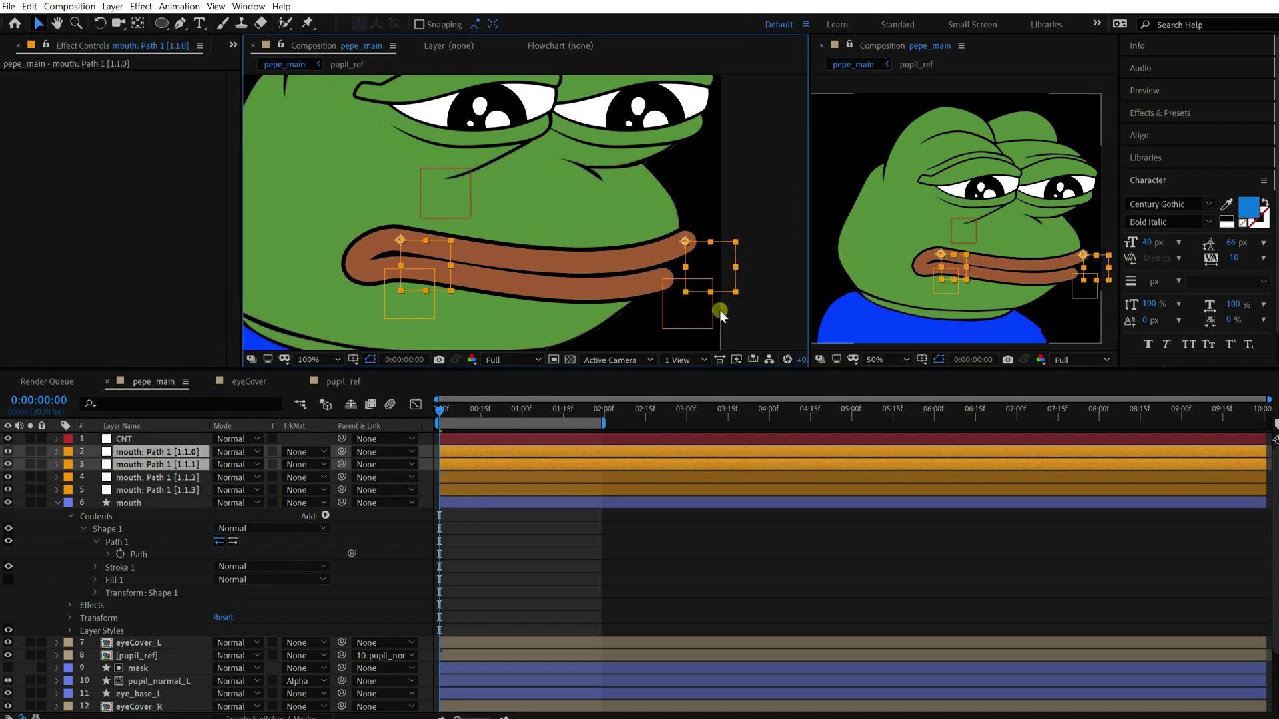
# Step: Collapse the mouth layer and rename the four path nulls mouth_1, mouth_2, mouth_3 and mouth_4
pyautogui.click(557, 538)
pyautogui.click(114, 503)
pyautogui.press('u')
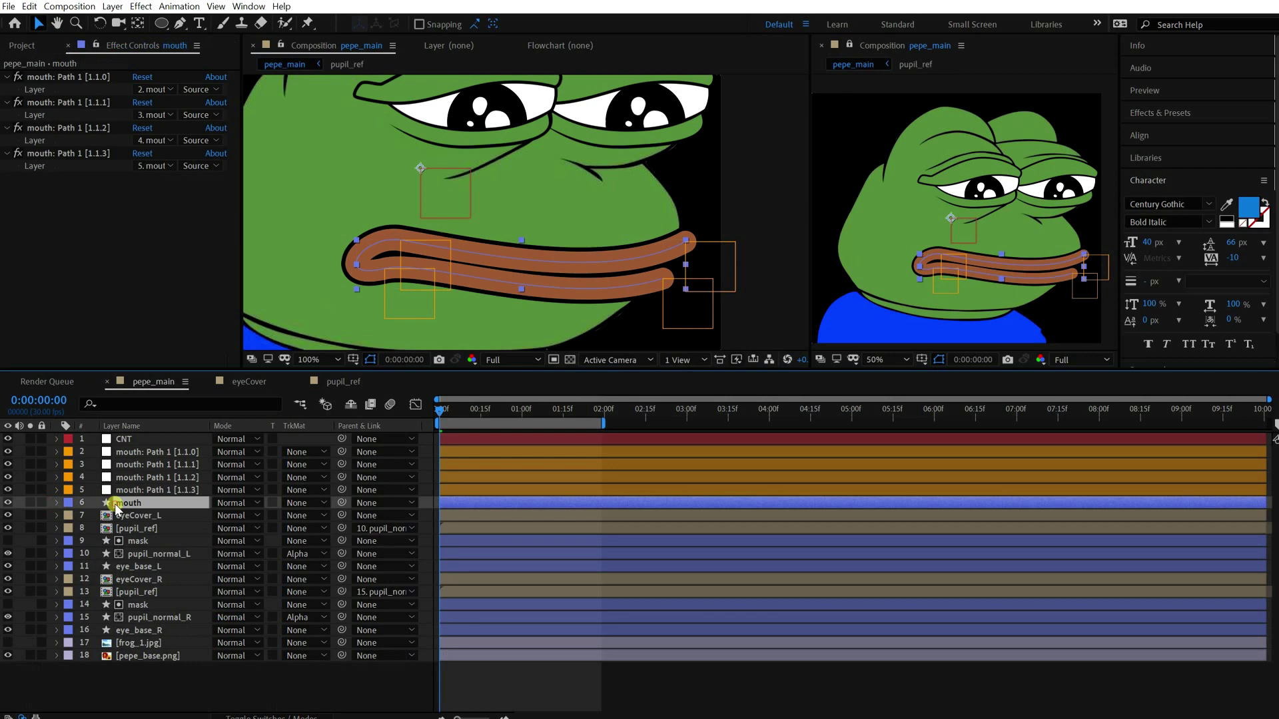
pyautogui.click(168, 451)
pyautogui.press('Return')
pyautogui.write('mouth_1')
pyautogui.press('Tab')
pyautogui.write('mouth_2')
pyautogui.press('Tab')
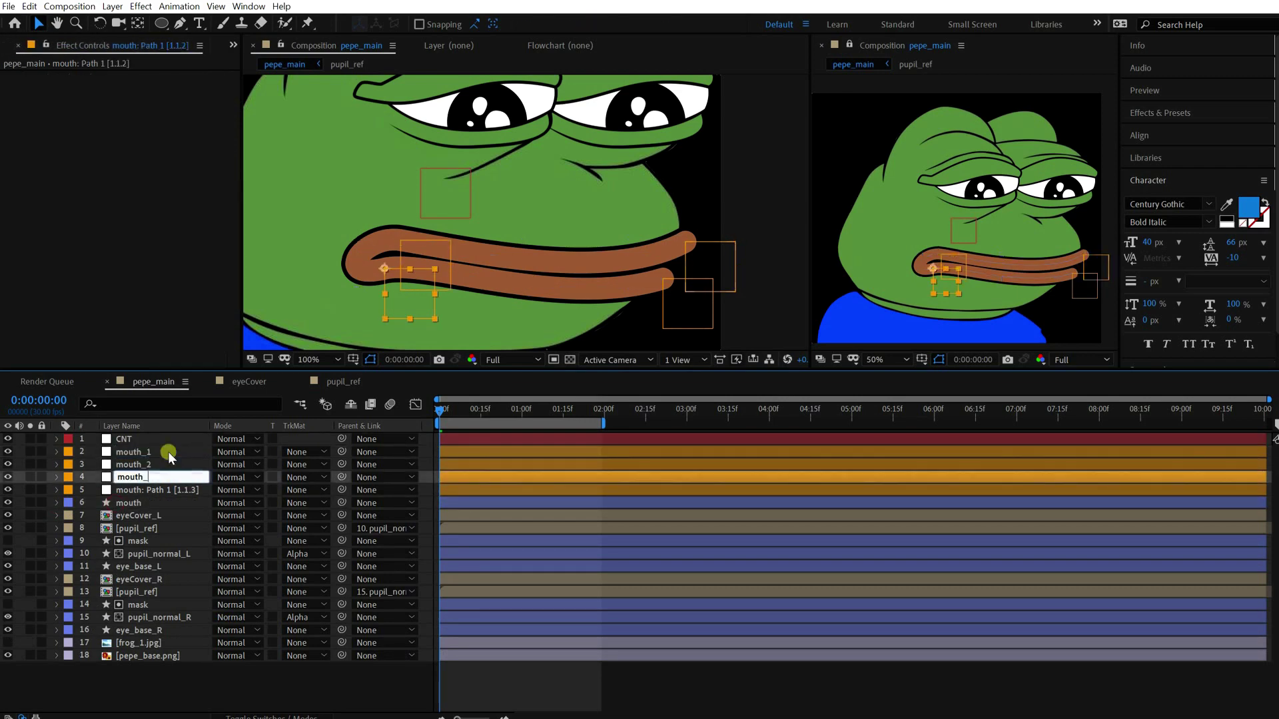
pyautogui.write('mouth_3')
pyautogui.press('Tab')
pyautogui.write('mouth_4')
# Step: Add a Slider Control to CNT and name it mouth_open
pyautogui.click(123, 439)
pyautogui.click(140, 6)
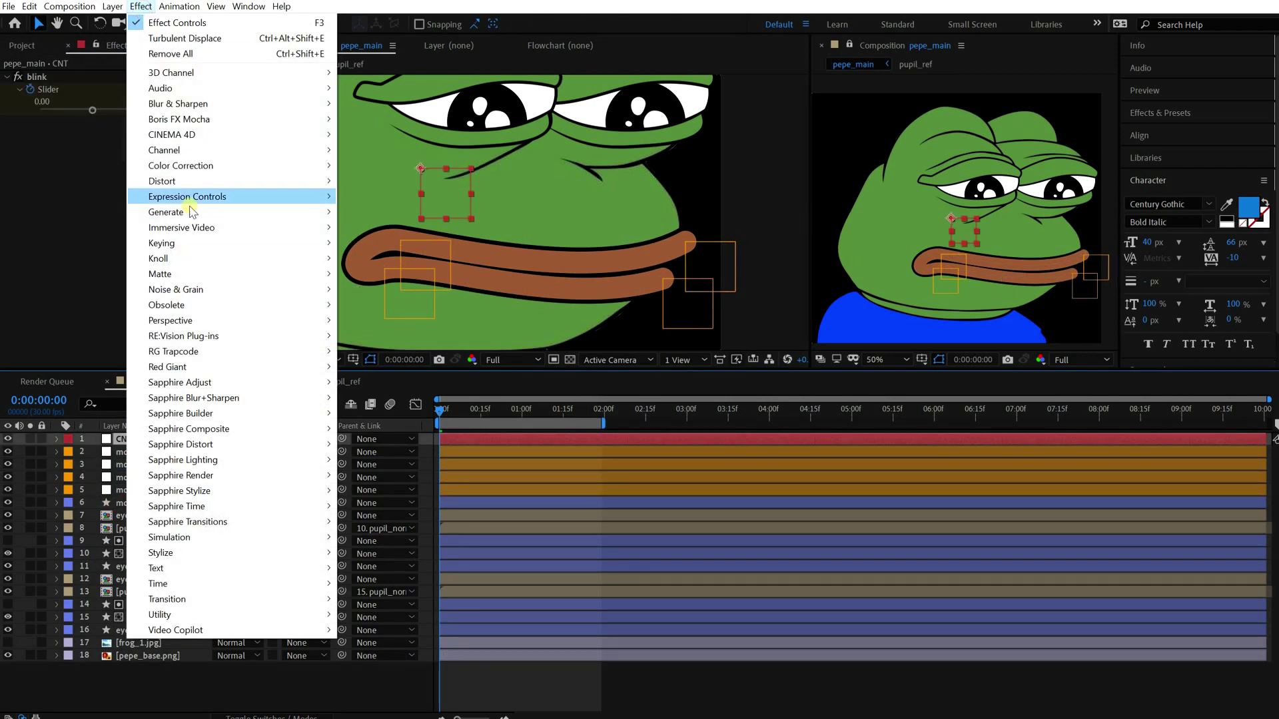
pyautogui.moveTo(193, 199)
pyautogui.click(383, 289)
pyautogui.press('Return')
pyautogui.write('mouth_open')
pyautogui.press('Return')
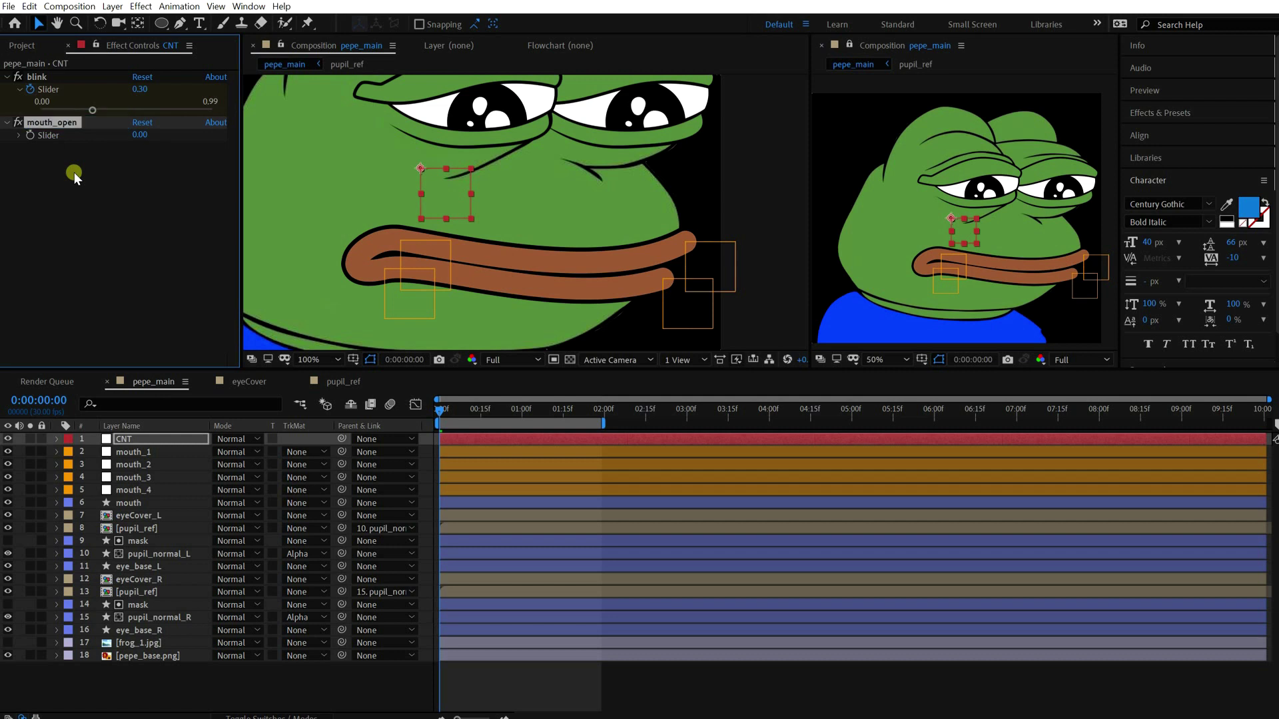
# Step: Set the mouth_open slider's range to run from 0.00 to 1.00
pyautogui.rightClick(139, 135)
pyautogui.click(172, 145)
pyautogui.click(766, 377)
pyautogui.write('100')
pyautogui.click(697, 431)
# Step: Give mouth_1's Position an expression storing CNT's mouth_open Slider as open and returning [value[0], value[1] - open * 150]
pyautogui.click(150, 439)
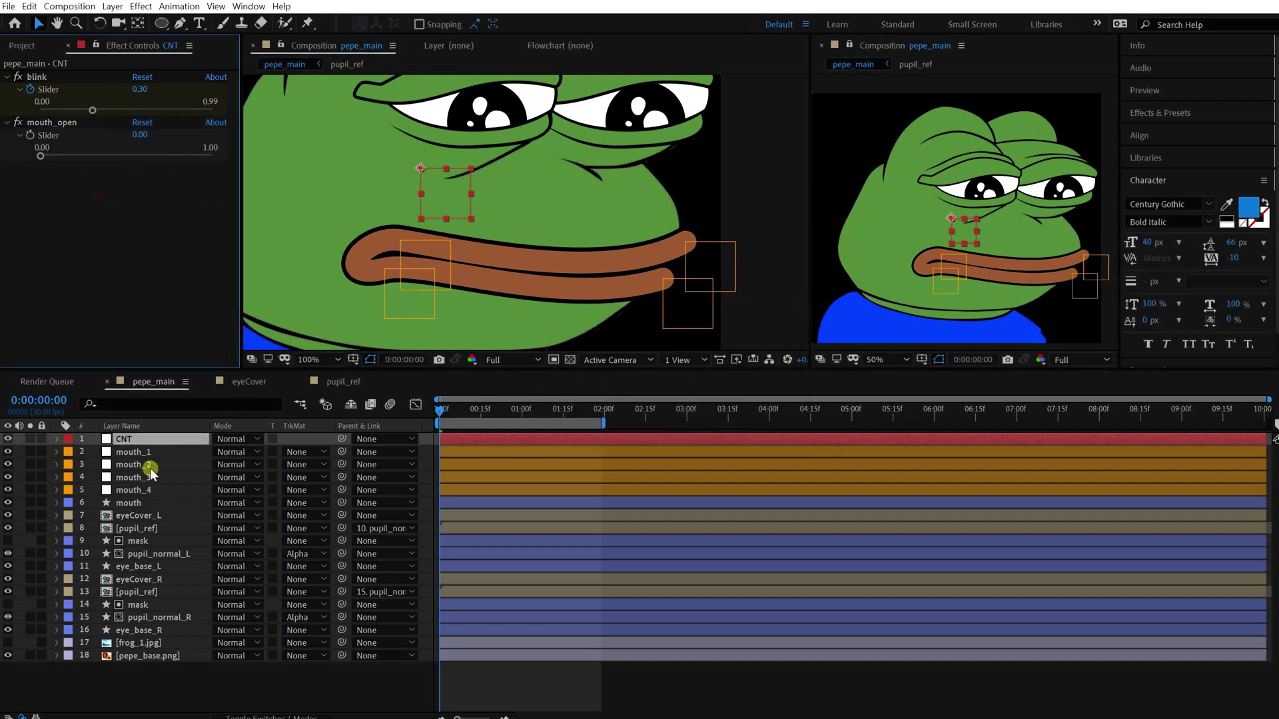
pyautogui.press('e')
pyautogui.click(82, 465)
pyautogui.click(131, 504)
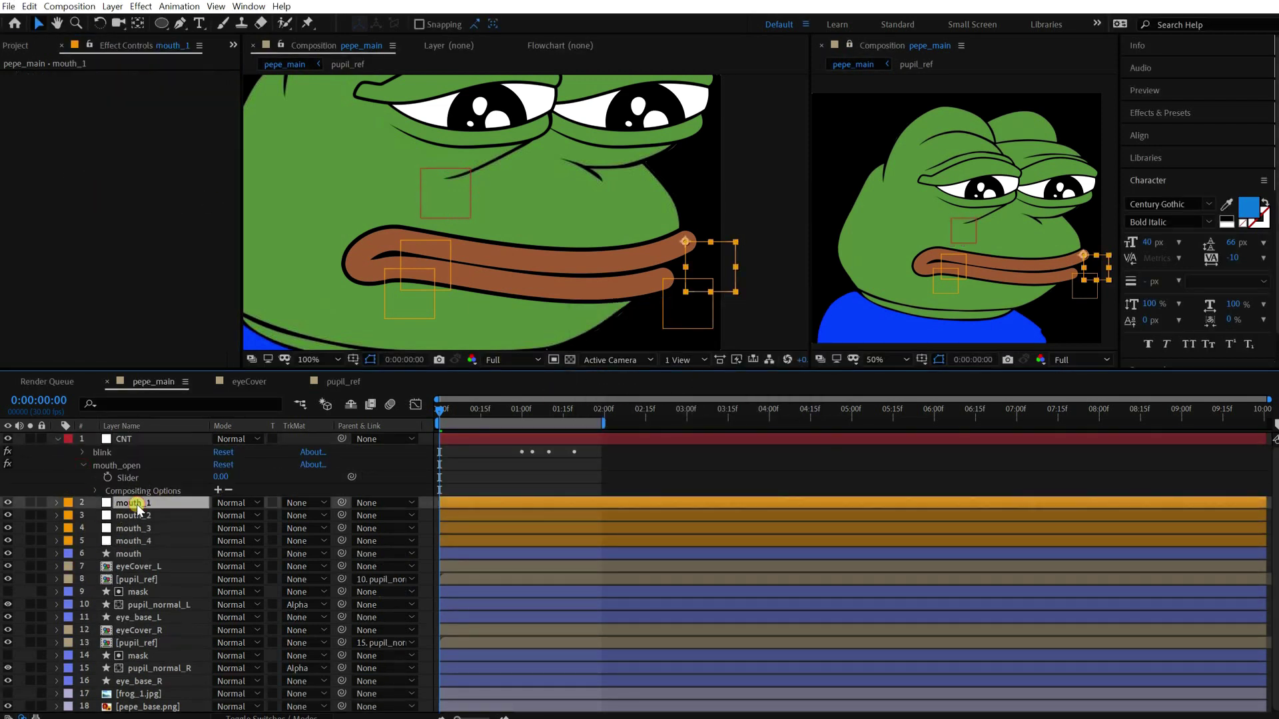
pyautogui.press('p')
pyautogui.keyDown('alt'); pyautogui.click(95, 517); pyautogui.keyUp('alt')
pyautogui.moveTo(255, 528); pyautogui.dragTo(226, 487)
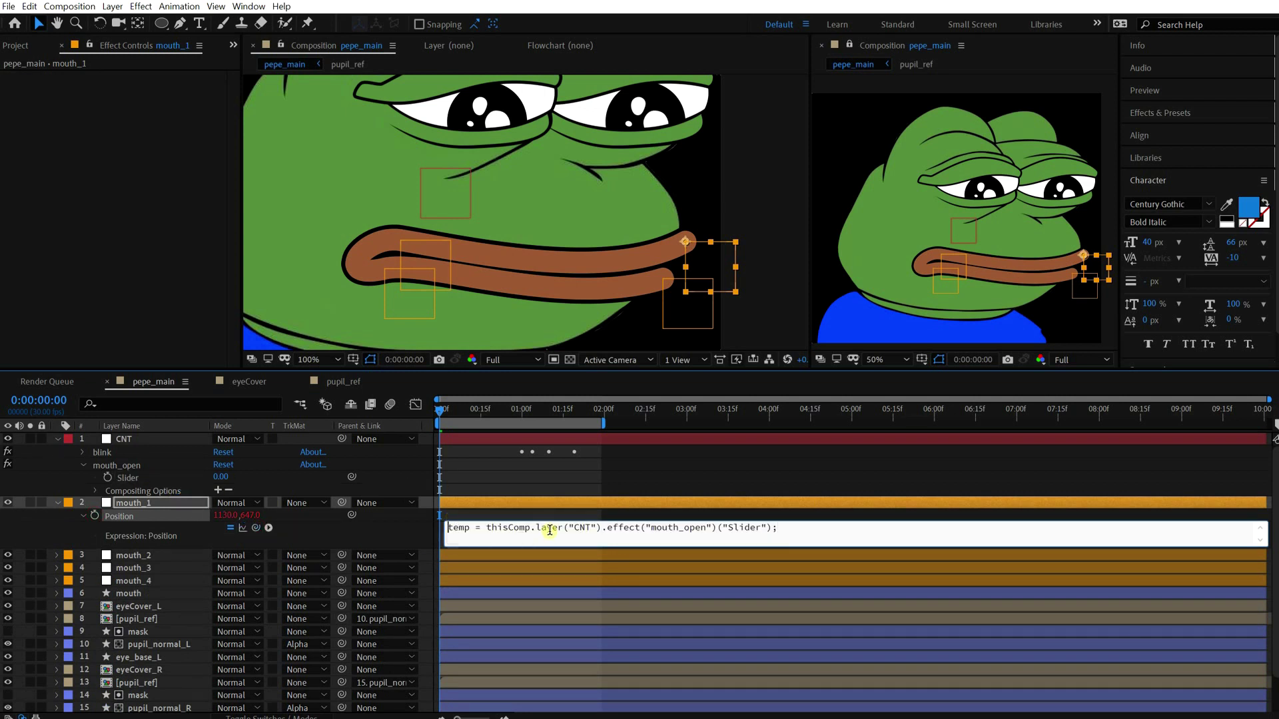
pyautogui.write('[value[0], value[1] - open * 150')
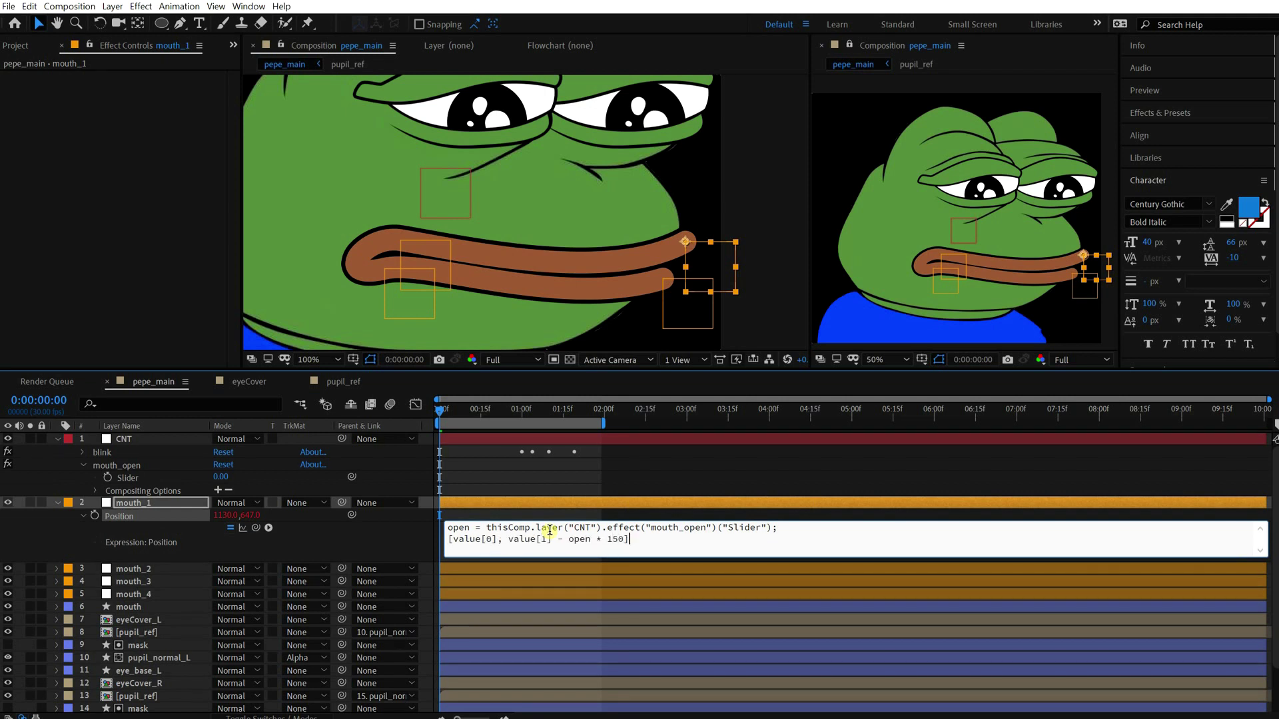
pyautogui.click(597, 493)
# Step: Copy mouth_1's Position expression and apply it to mouth_2's Position
pyautogui.click(580, 546)
pyautogui.hotkey('ctrl', 'c')
pyautogui.click(608, 550)
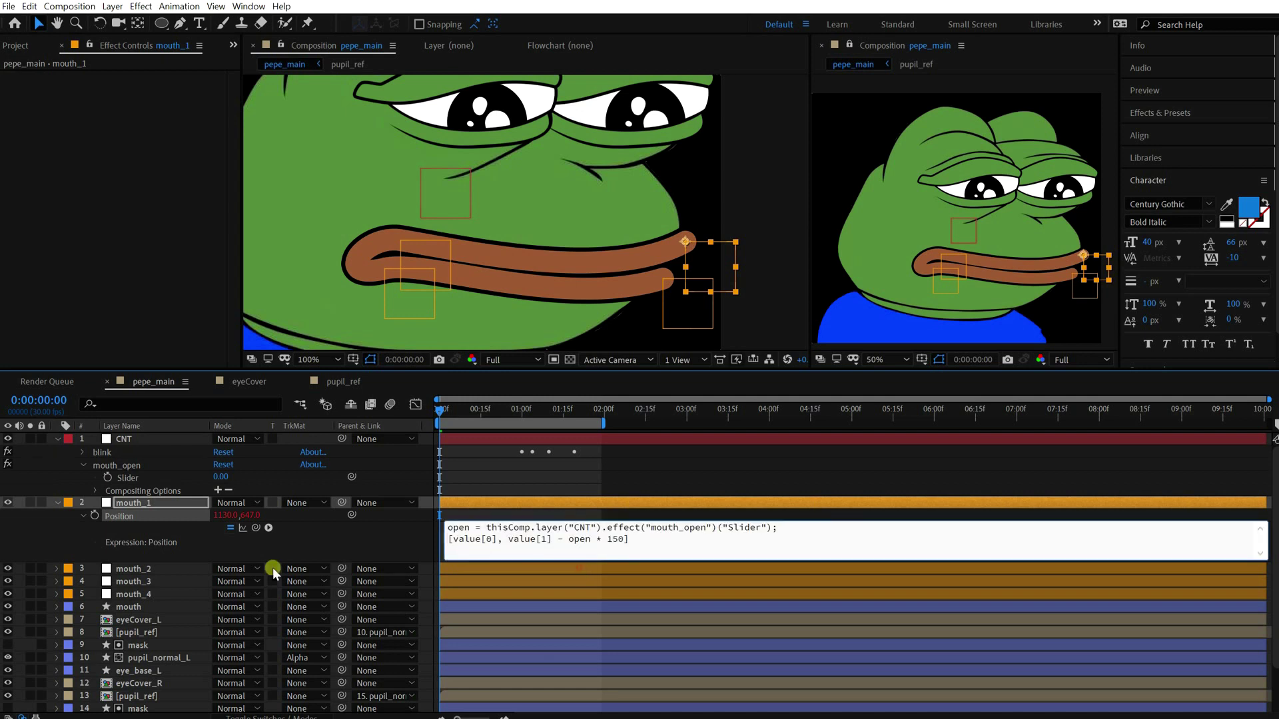
pyautogui.click(90, 569)
pyautogui.keyDown('shift'); pyautogui.click(139, 595); pyautogui.keyUp('shift')
pyautogui.press('p')
pyautogui.click(153, 553)
pyautogui.keyDown('alt'); pyautogui.click(94, 581); pyautogui.keyUp('alt')
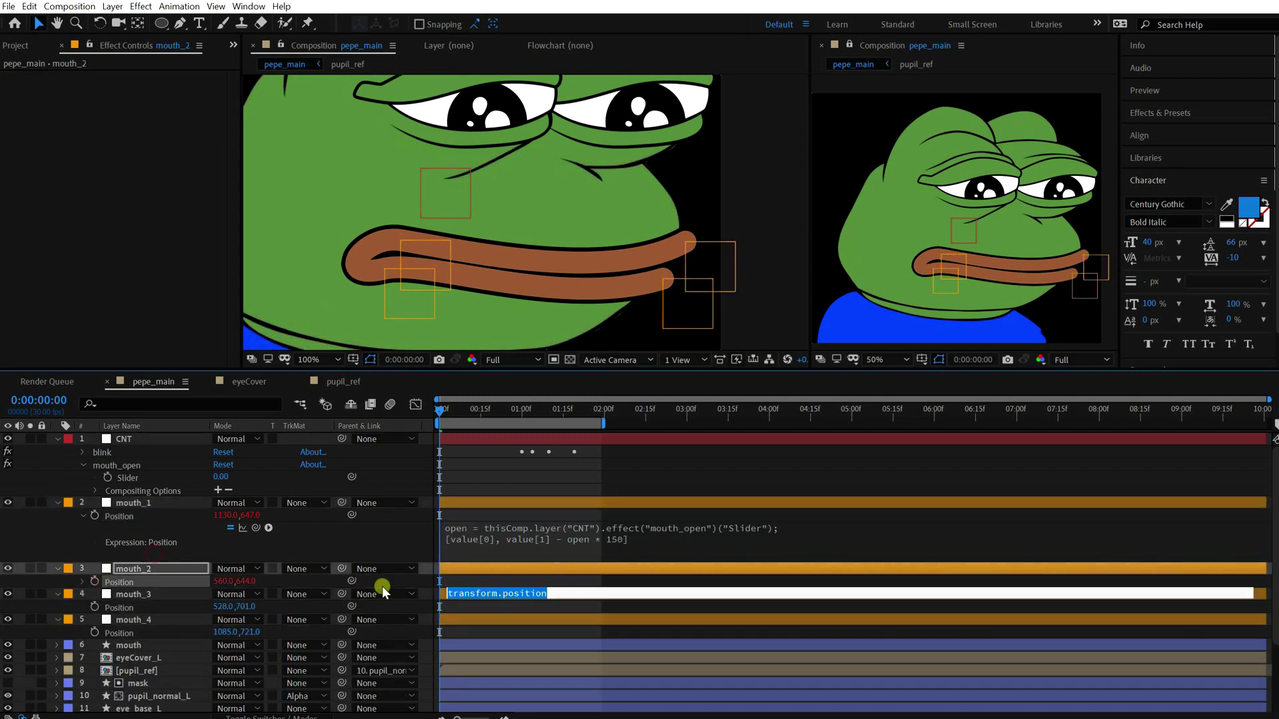
pyautogui.hotkey('ctrl', 'v')
# Step: Give mouth_3's Position the same mouth_open expression, but returning [value[0], value[1] + open * 50]
pyautogui.keyDown('alt'); pyautogui.click(93, 632); pyautogui.keyUp('alt')
pyautogui.hotkey('ctrl', 'v')
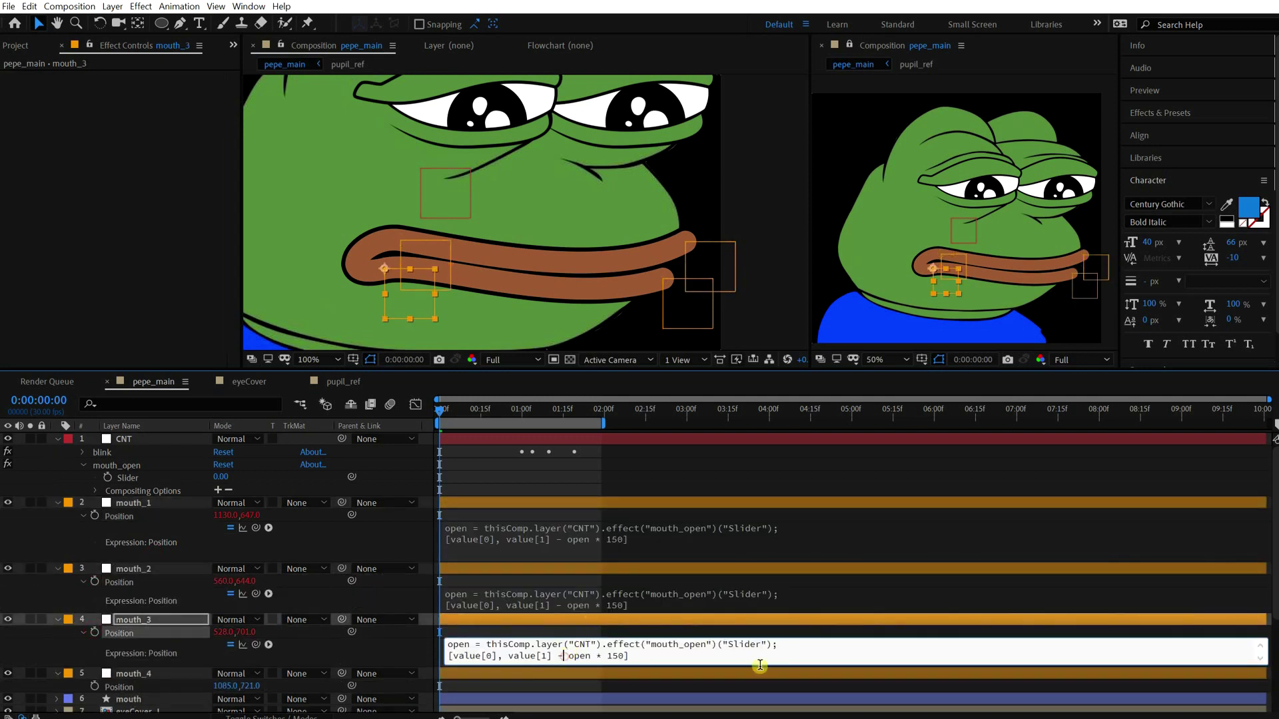
pyautogui.press('BackSpace')
pyautogui.hotkey('ctrl', 'a')
pyautogui.hotkey('ctrl', 'c')
pyautogui.press('KP_Enter')
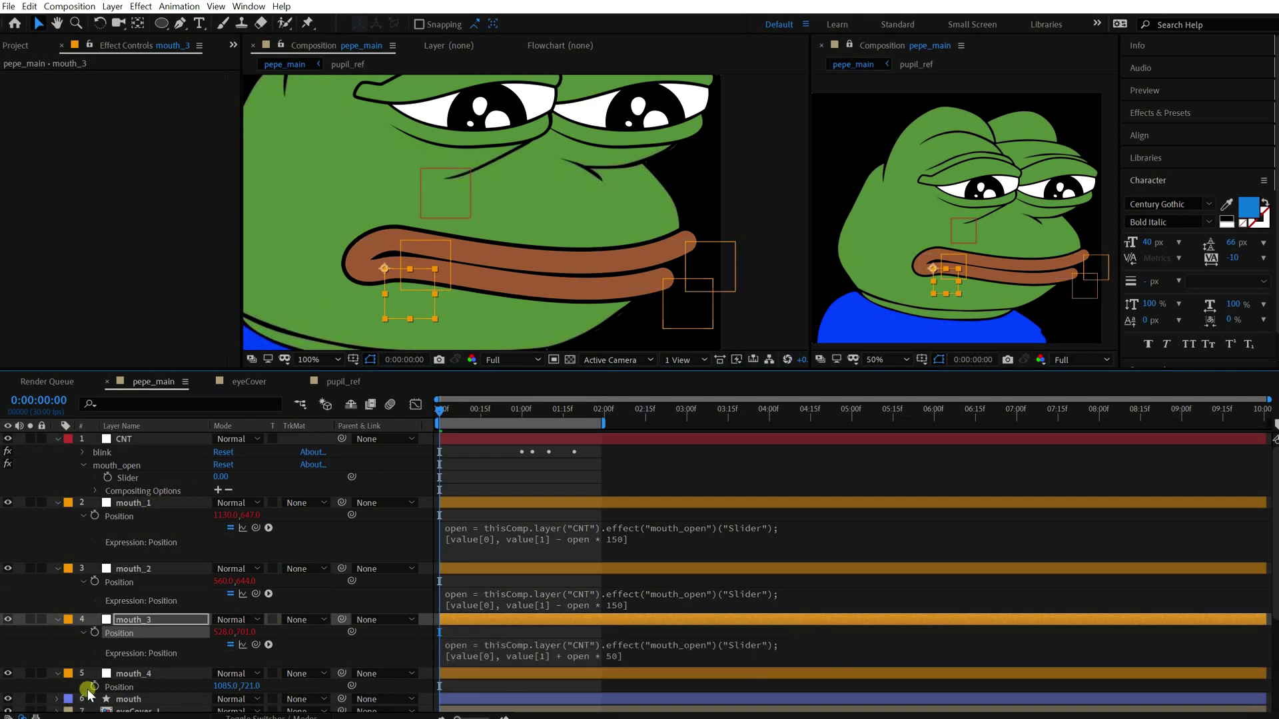
# Step: Apply mouth_3's Position expression to mouth_4's Position and collapse the mouth null layers
pyautogui.keyDown('alt'); pyautogui.click(94, 687); pyautogui.keyUp('alt')
pyautogui.hotkey('ctrl', 'v')
pyautogui.press('KP_Enter')
pyautogui.keyDown('shift'); pyautogui.click(170, 494); pyautogui.keyUp('shift')
pyautogui.press('u')
# Step: Raise CNT's mouth_open slider to about 0.91
pyautogui.click(165, 455)
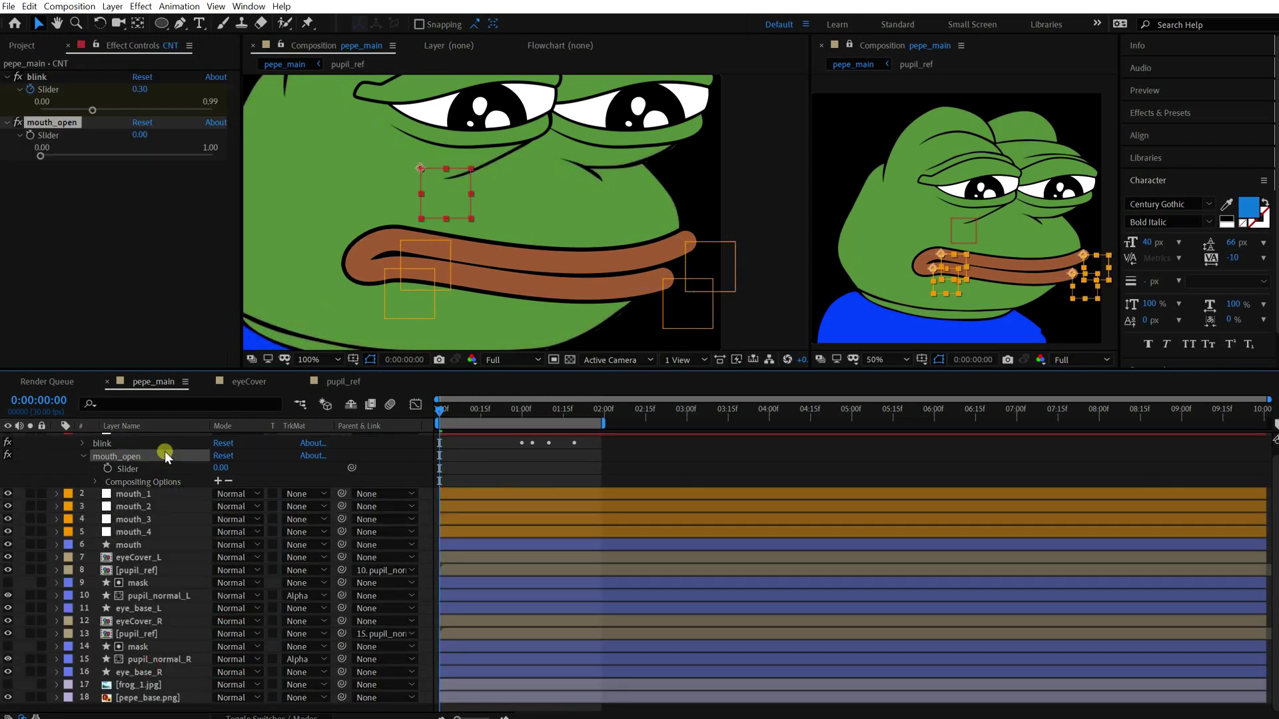
pyautogui.click(131, 470)
pyautogui.moveTo(43, 157); pyautogui.dragTo(196, 156)
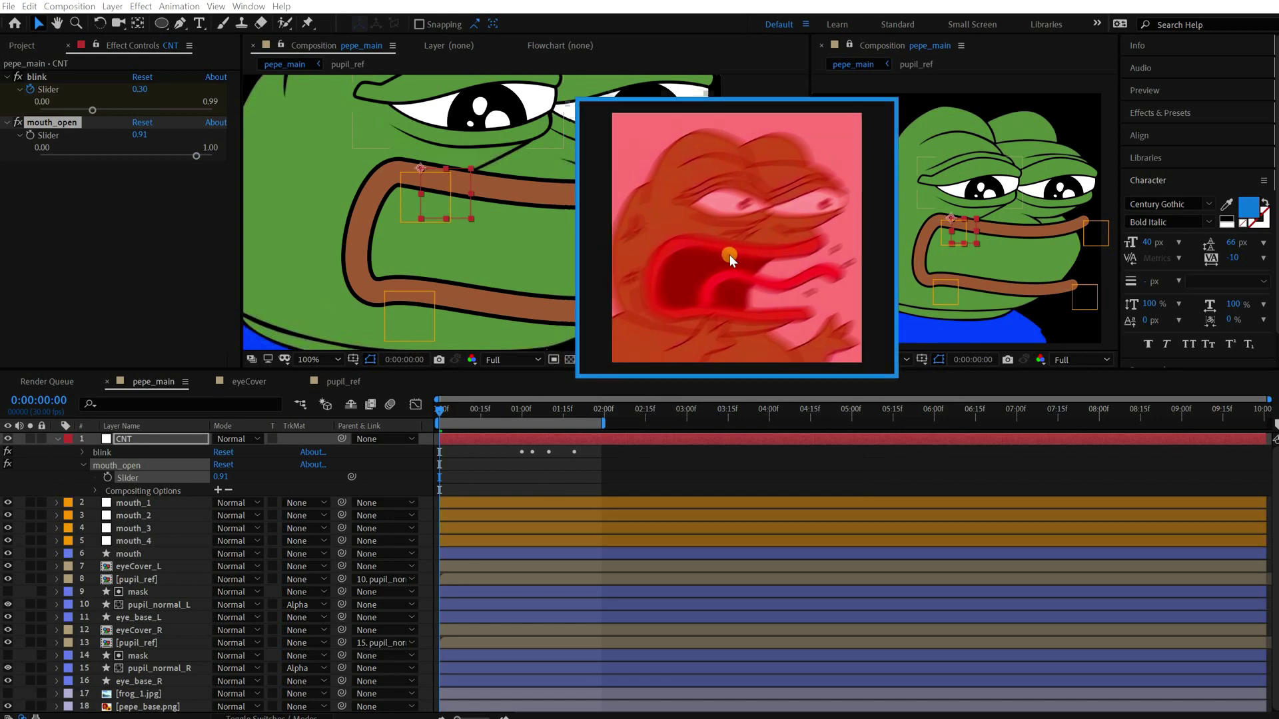
# Step: Reveal the four mouth nulls' expressions and set the multiplier in mouth_1's Position expression to 120
pyautogui.click(148, 493)
pyautogui.click(143, 503)
pyautogui.keyDown('shift'); pyautogui.click(486, 537); pyautogui.keyUp('shift')
pyautogui.press('e')
pyautogui.press('e')
pyautogui.scroll(-2, 486, 477)
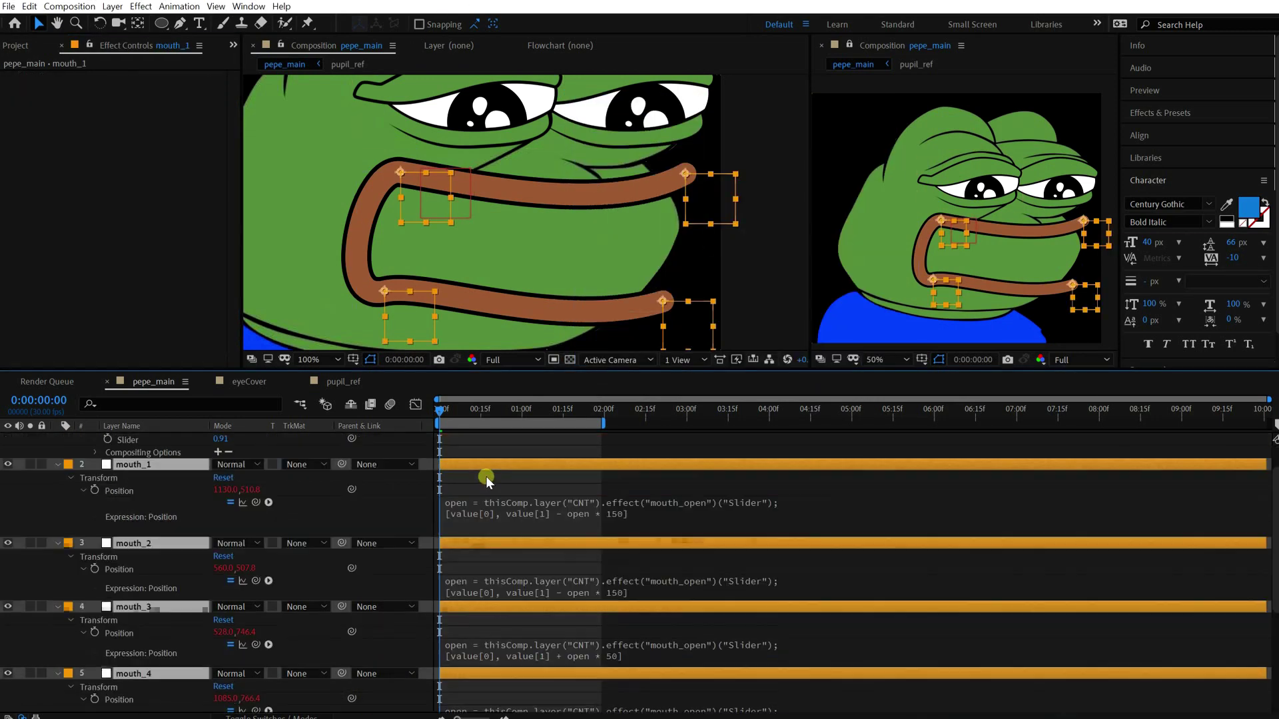
pyautogui.click(616, 479)
pyautogui.click(618, 477)
pyautogui.press('BackSpace')
pyautogui.write('2')
pyautogui.click(718, 510)
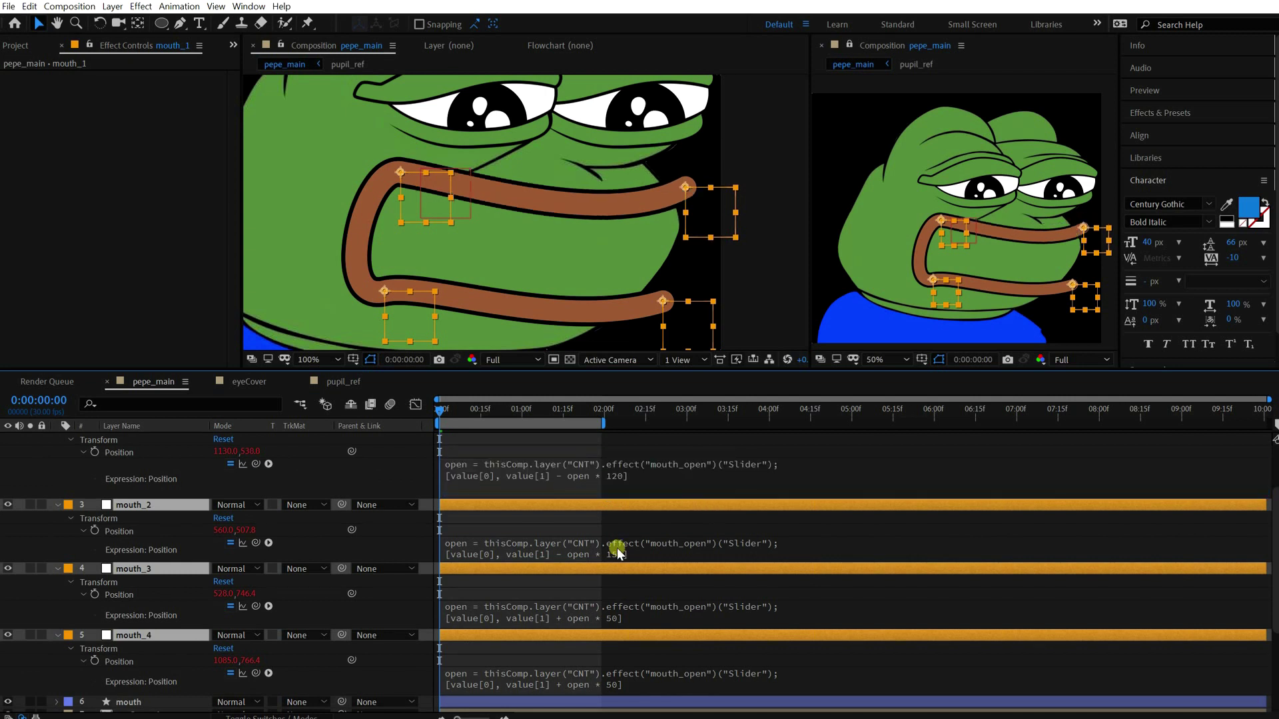
# Step: Set the multiplier in mouth_2's Position expression to 120
pyautogui.click(618, 553)
pyautogui.press('BackSpace')
pyautogui.write('2')
pyautogui.click(677, 574)
# Step: Set the multiplier in the mouth_3 and mouth_4 Position expressions to 80
pyautogui.click(616, 621)
pyautogui.press('BackSpace')
pyautogui.press('BackSpace')
pyautogui.write('80')
pyautogui.click(681, 628)
pyautogui.click(618, 685)
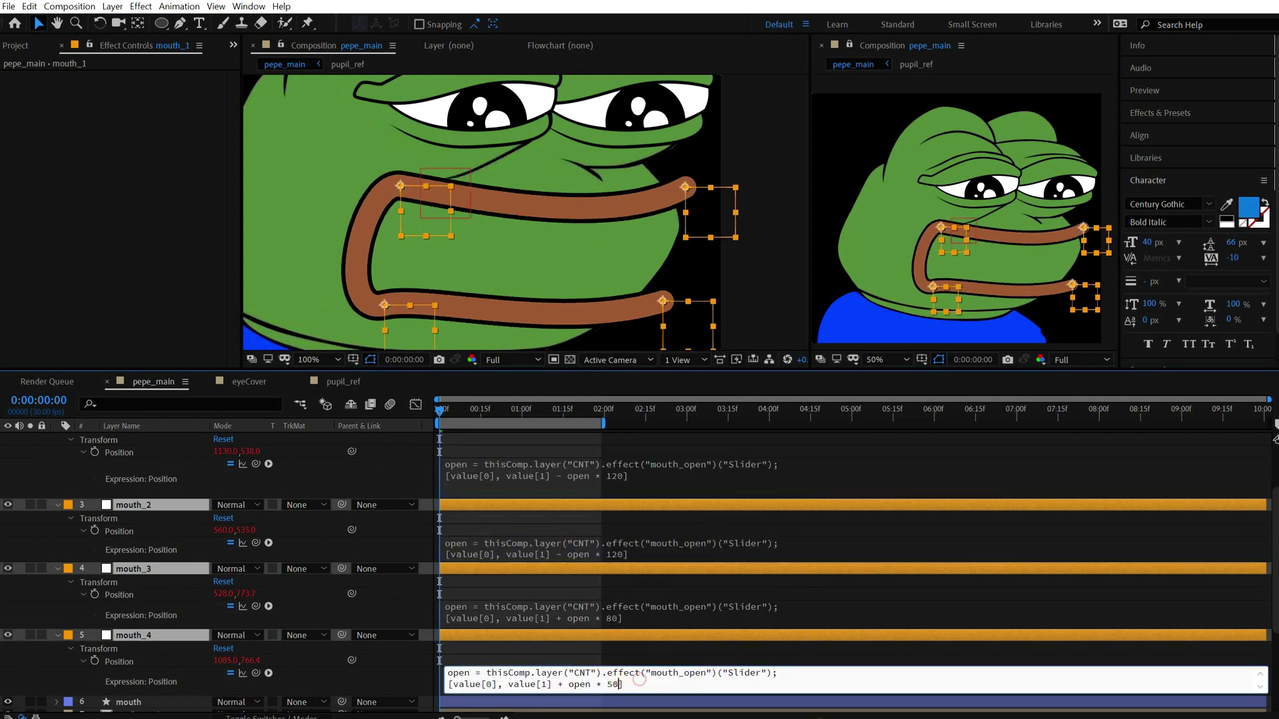
pyautogui.press('BackSpace')
pyautogui.press('BackSpace')
pyautogui.write('80')
pyautogui.click(641, 663)
pyautogui.click(370, 471)
# Step: Collapse the properties of the four mouth nulls and the CNT layer
pyautogui.click(174, 636)
pyautogui.scroll(1, 171, 477)
pyautogui.keyDown('shift'); pyautogui.click(167, 464); pyautogui.keyUp('shift')
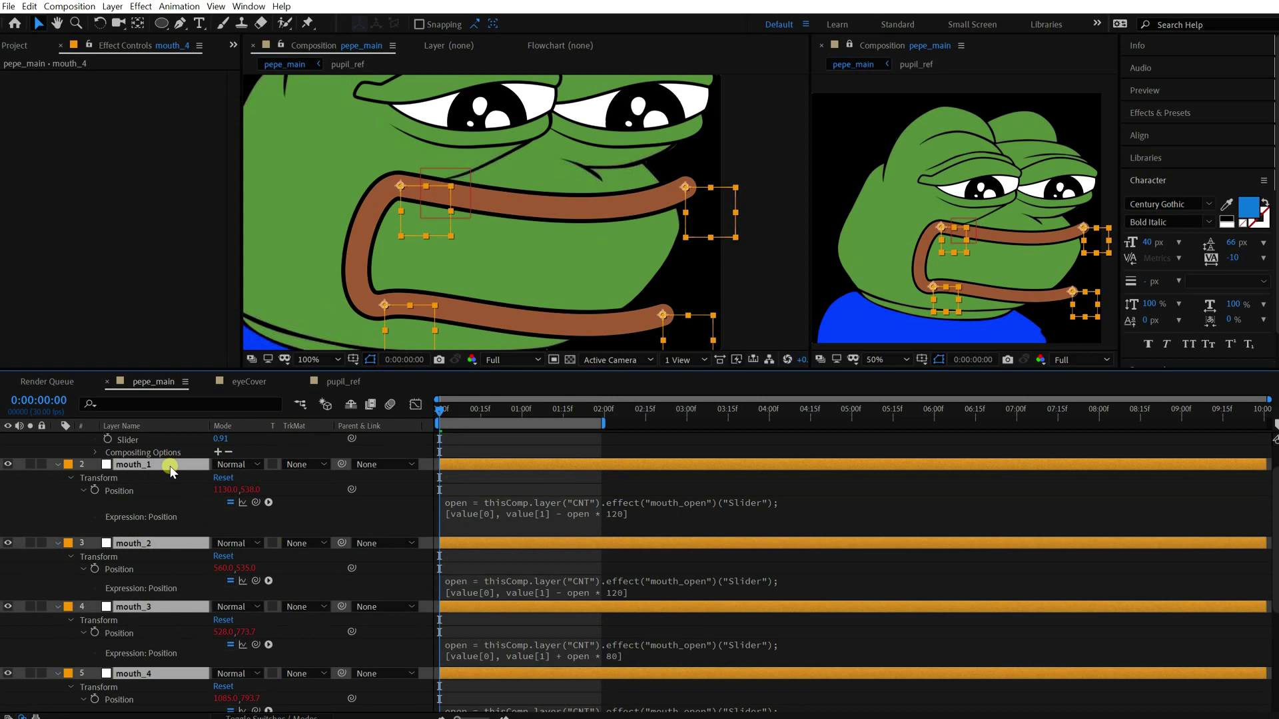
pyautogui.press('y')
pyautogui.press('u')
pyautogui.scroll(1, 164, 440)
pyautogui.click(154, 441)
pyautogui.press('e')
# Step: Duplicate the mouth layer, name the copy mouth_mask and place it directly above pepe_base.png
pyautogui.click(117, 501)
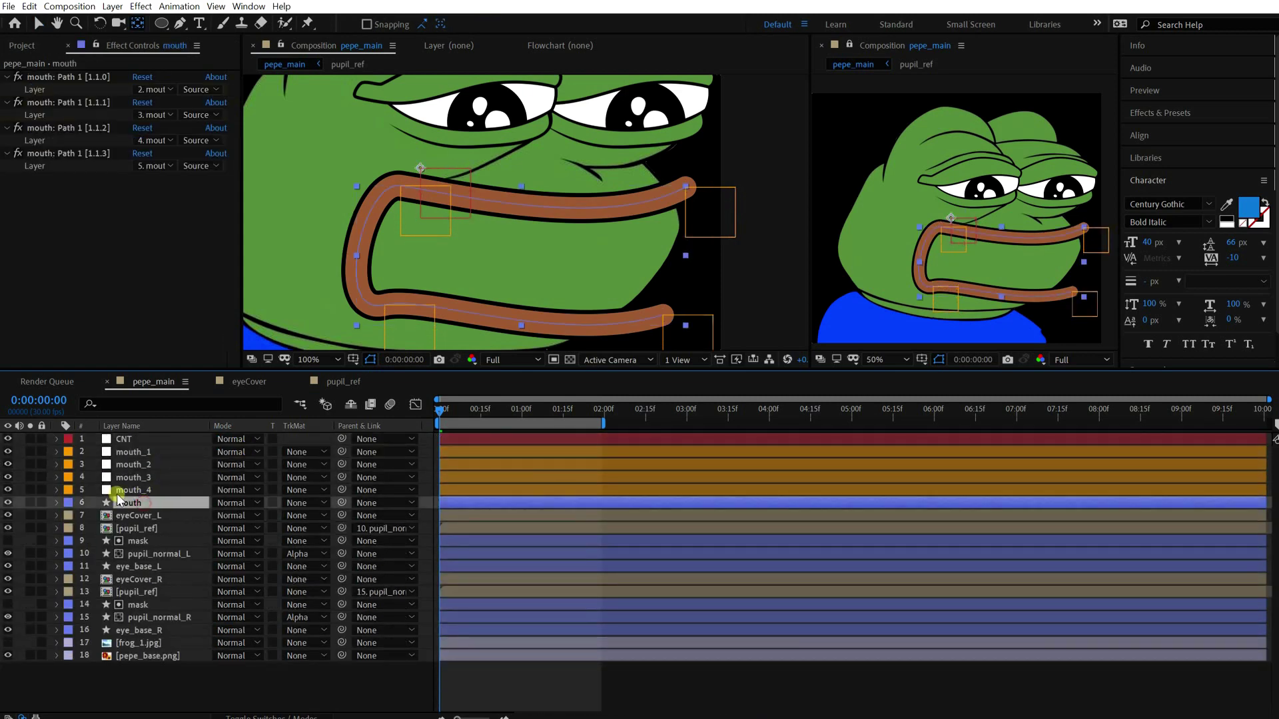
pyautogui.hotkey('ctrl', 'd')
pyautogui.press('Return')
pyautogui.write('mouth_mask')
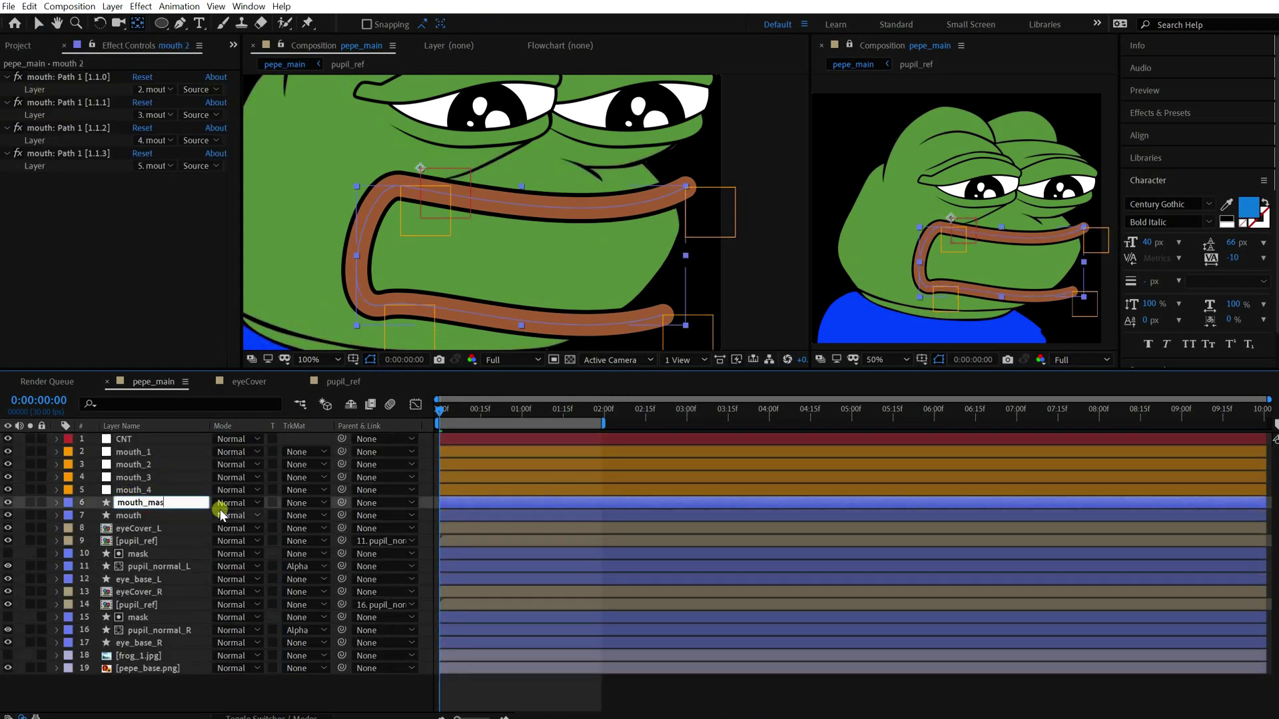
pyautogui.press('Return')
pyautogui.hotkey('ctrl', 's')
pyautogui.moveTo(121, 508); pyautogui.dragTo(179, 681)
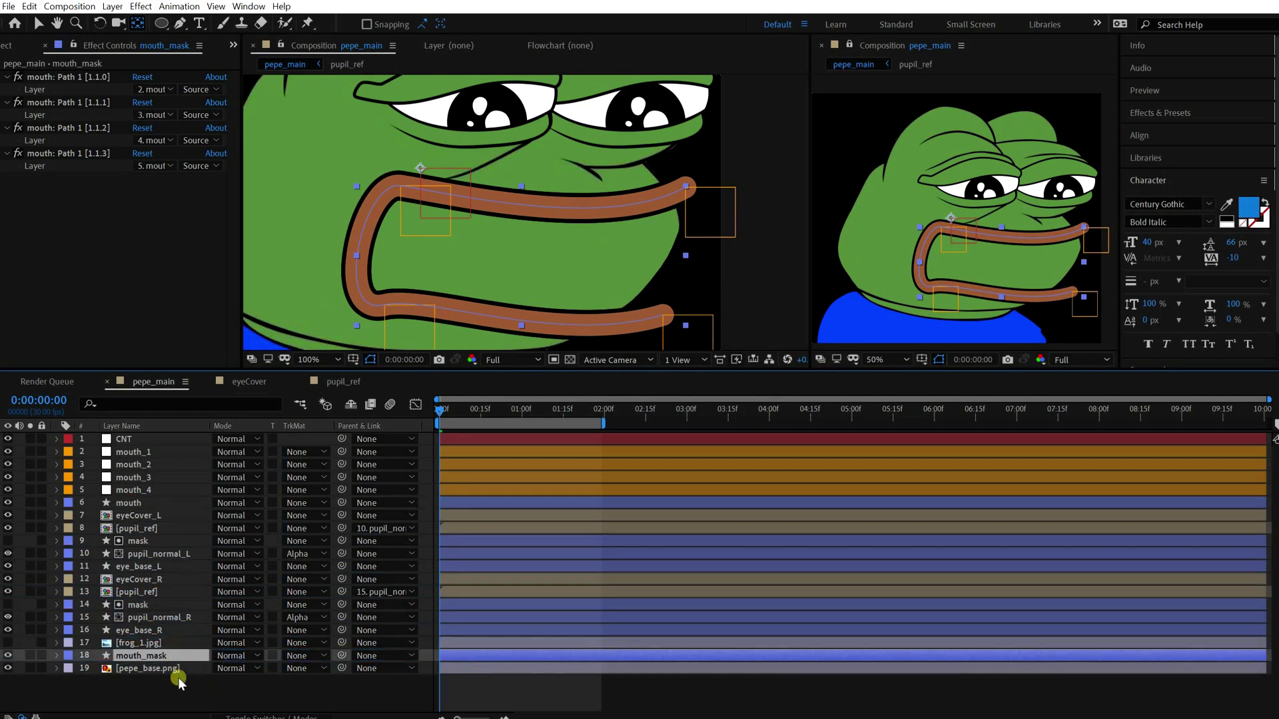
# Step: Give mouth_mask a solid red FE0000 fill and set its stroke to none
pyautogui.click(161, 24)
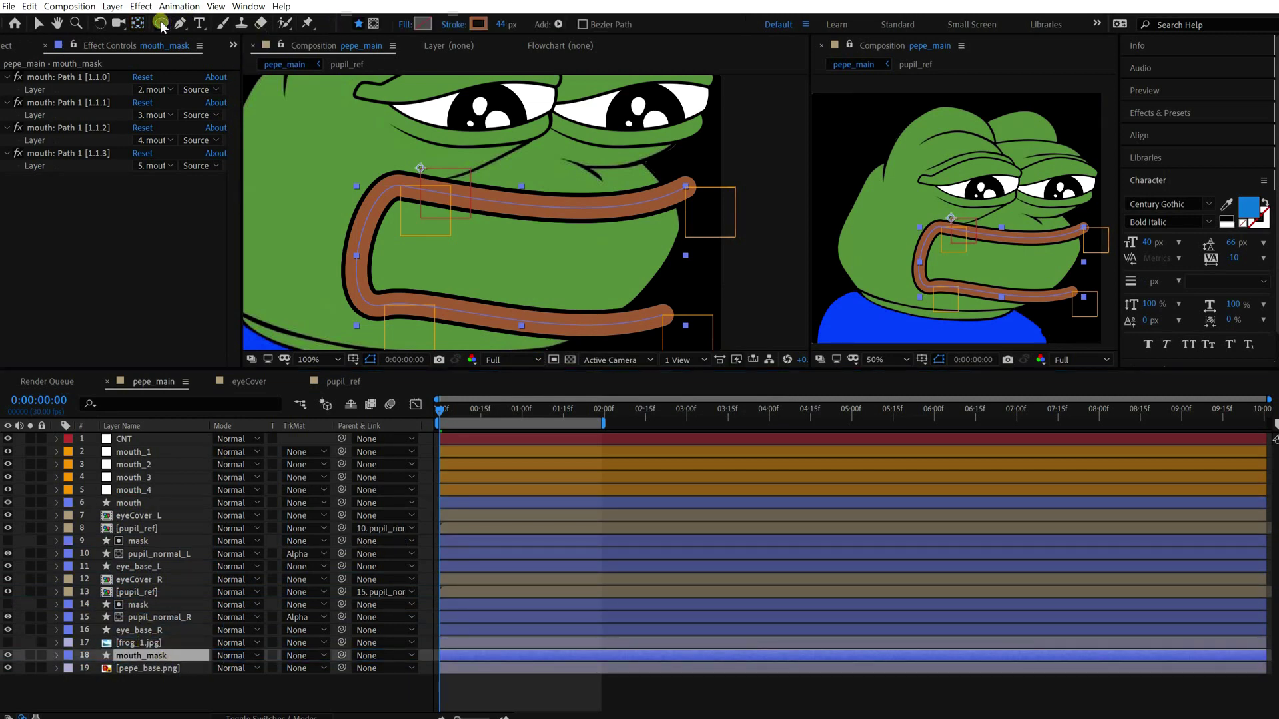
pyautogui.click(423, 24)
pyautogui.moveTo(426, 533); pyautogui.dragTo(585, 634)
pyautogui.click(594, 402)
pyautogui.click(454, 24)
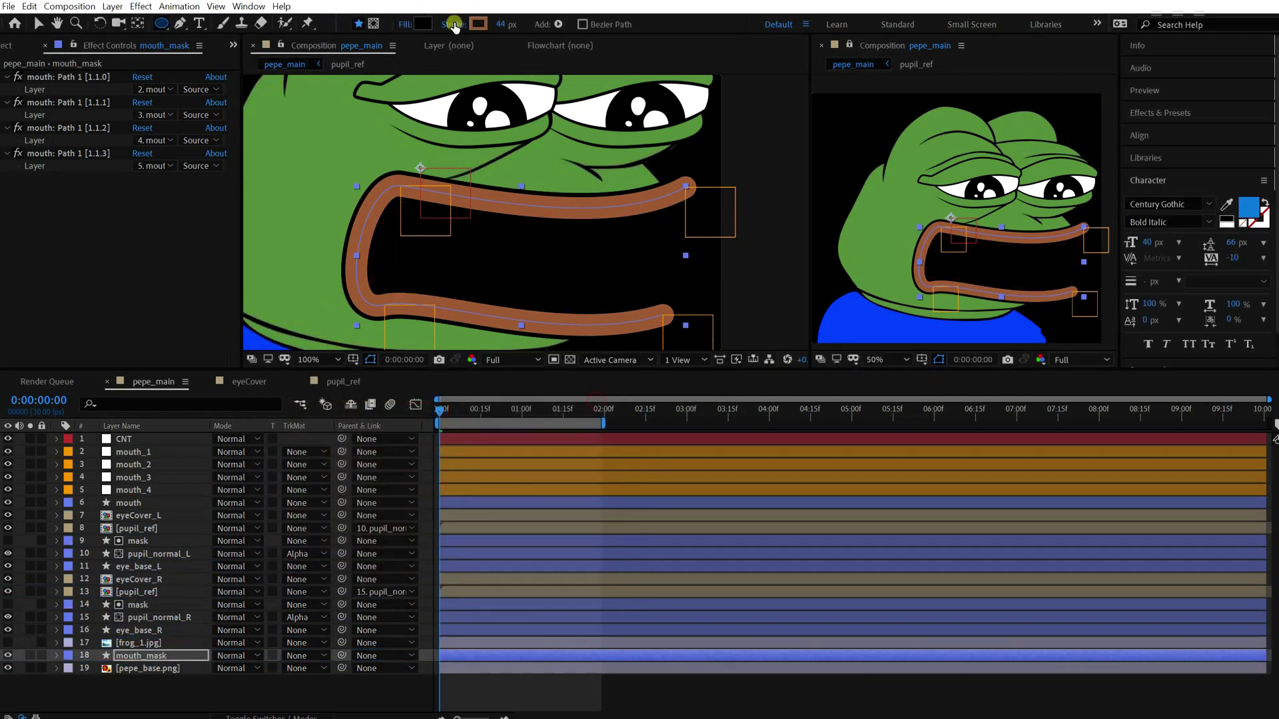
pyautogui.click(673, 427)
pyautogui.click(422, 24)
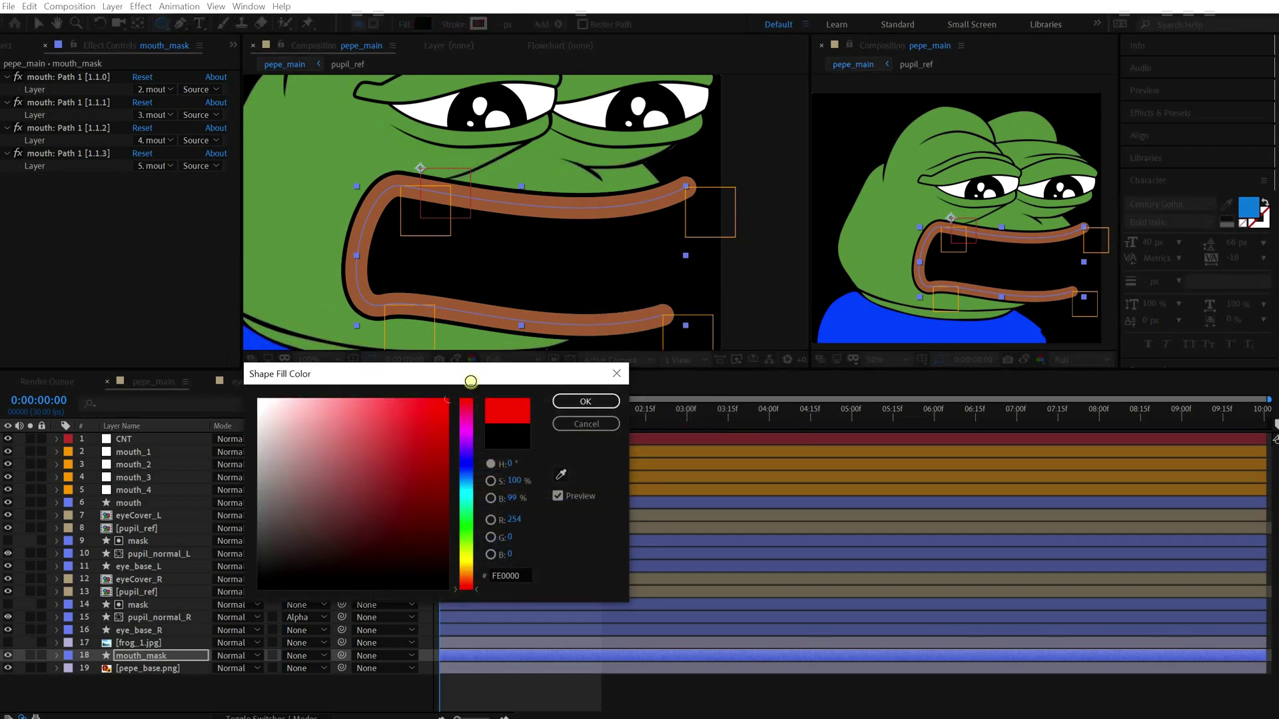
pyautogui.click(578, 407)
# Step: Set pepe_base.png's track matte to Alpha Inverted Matte "mouth_mask" and turn on the transparency grid
pyautogui.click(304, 668)
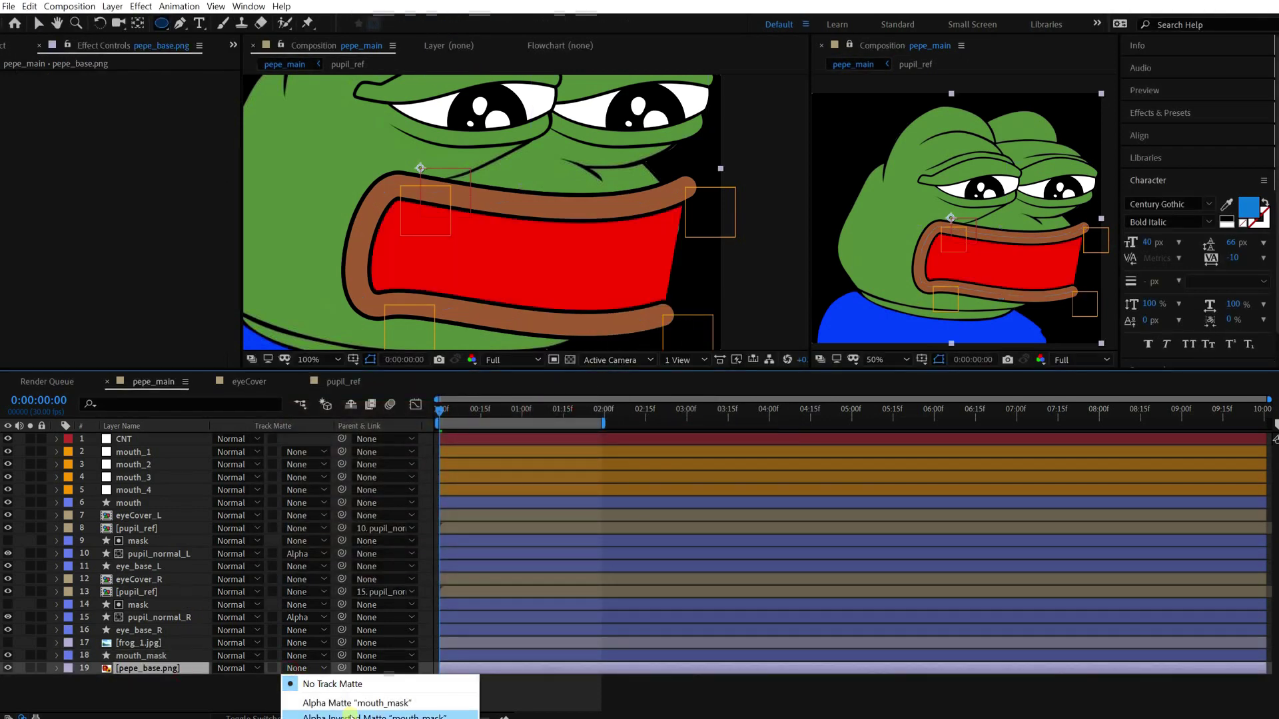
pyautogui.click(355, 712)
pyautogui.click(514, 691)
pyautogui.hotkey('ctrl', 'space')
pyautogui.press('Escape')
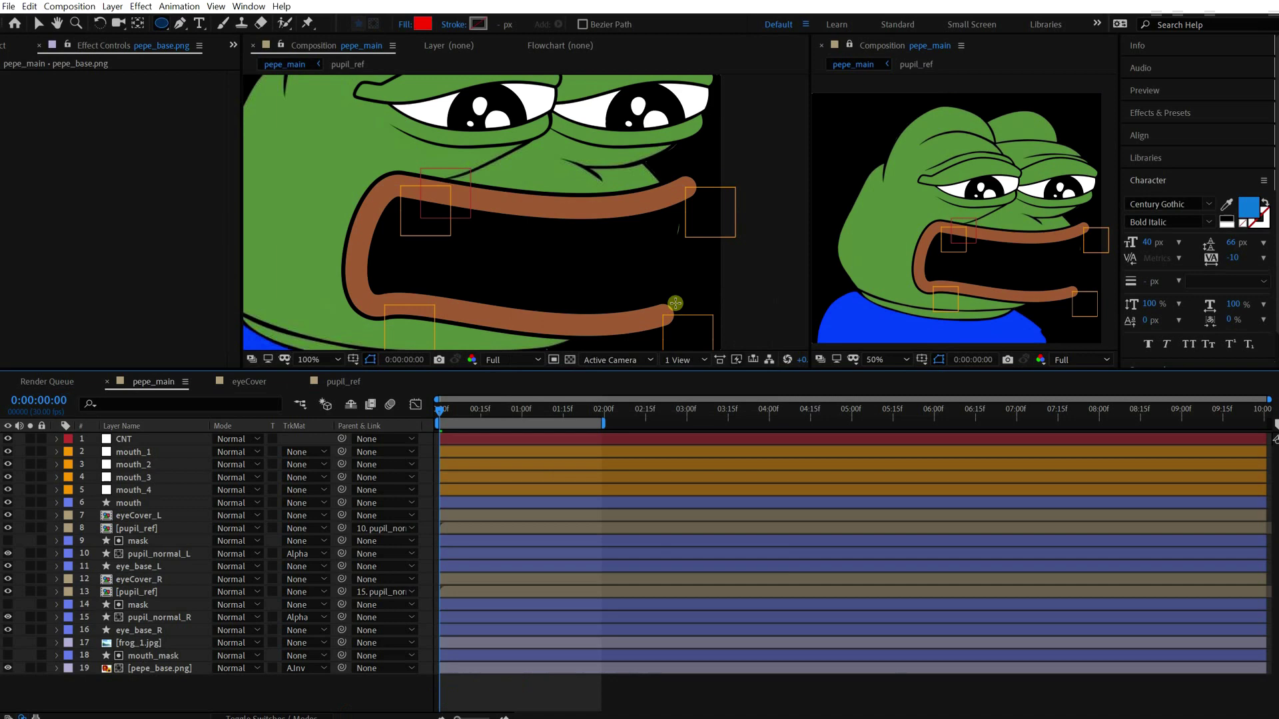
pyautogui.press('v')
pyautogui.click(674, 293)
pyautogui.click(570, 360)
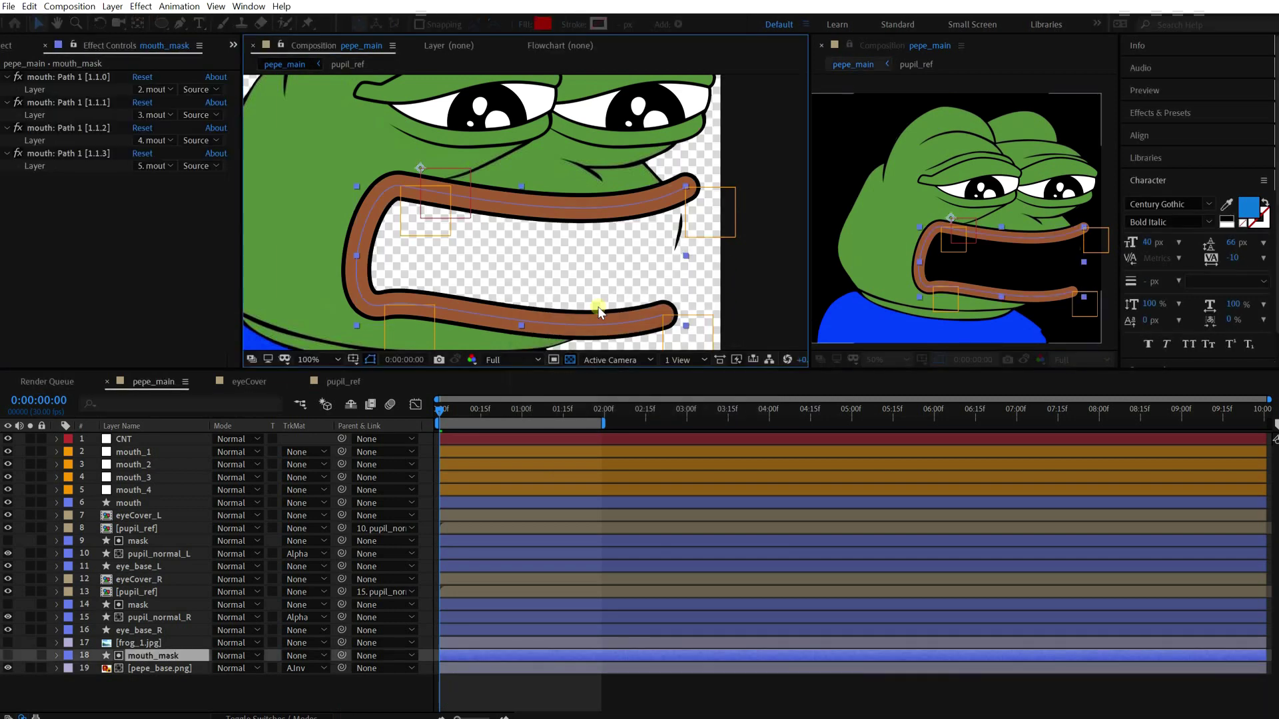
# Step: Add a Stroke layer style to mouth_mask and collapse the layer
pyautogui.click(141, 656)
pyautogui.click(112, 6)
pyautogui.click(363, 533)
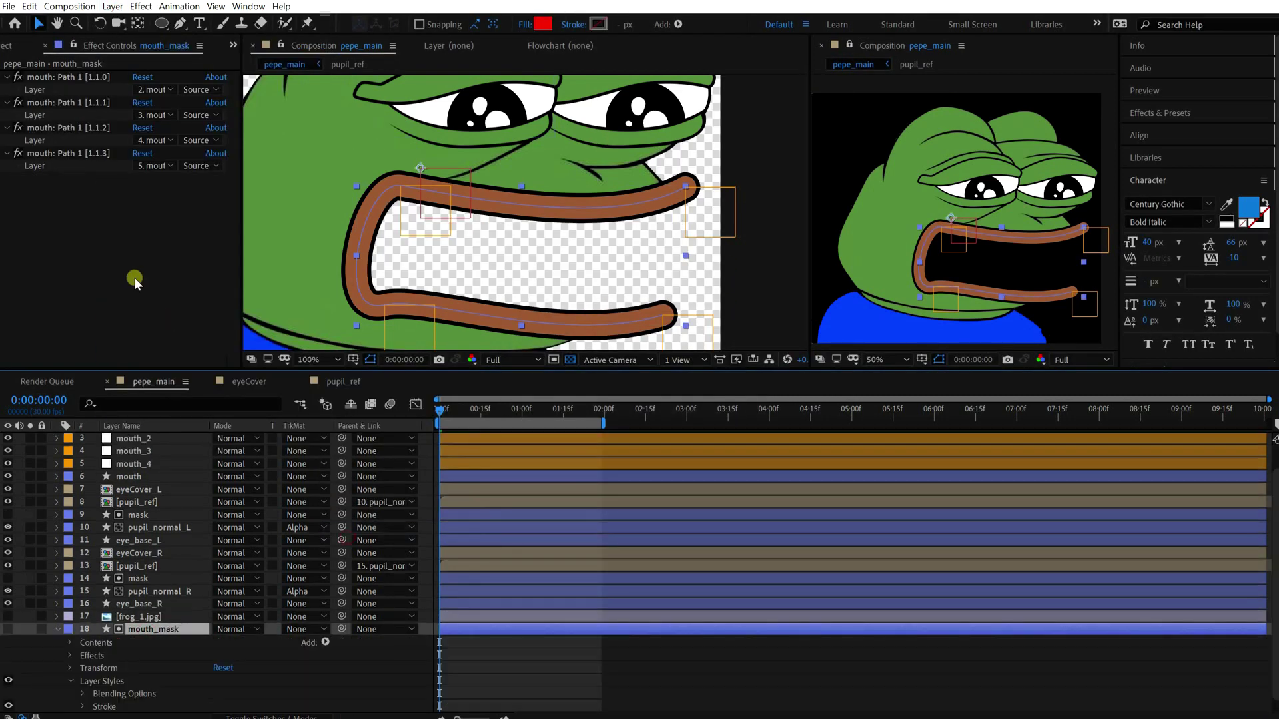
pyautogui.scroll(-3, 219, 633)
pyautogui.click(221, 668)
pyautogui.press('u')
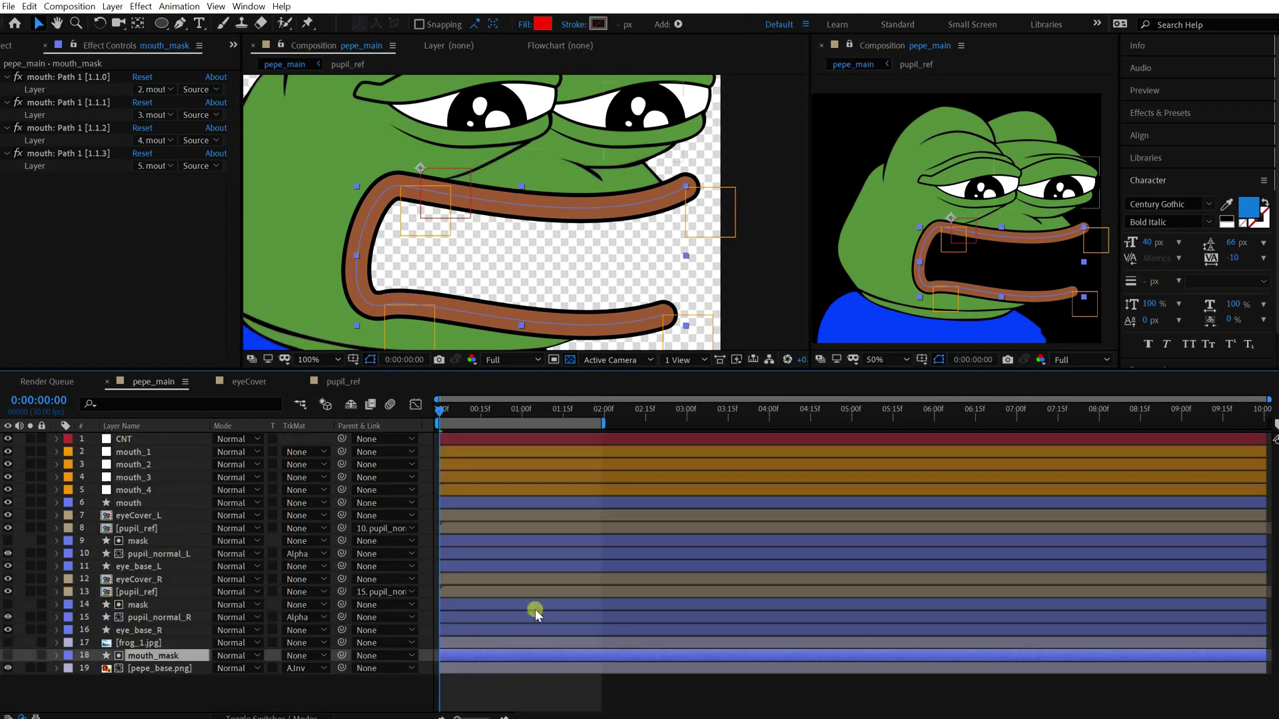
# Step: Set CNT's mouth_open slider to 1.00 and deselect all layers
pyautogui.click(160, 439)
pyautogui.moveTo(194, 155); pyautogui.dragTo(228, 165)
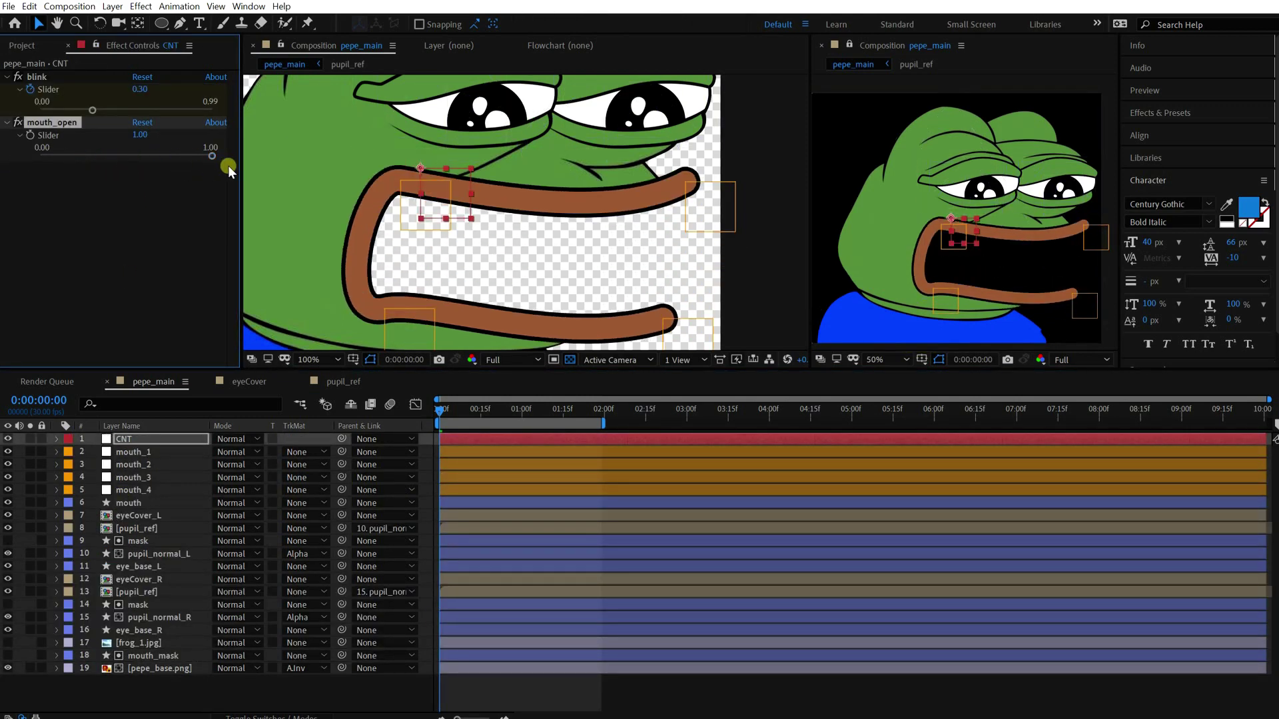
pyautogui.click(651, 700)
# Step: Draw a curved tongue path with the Pen tool, rising from the lower lip and running out past the mouth opening
pyautogui.press('g')
pyautogui.moveTo(440, 304); pyautogui.dragTo(441, 273)
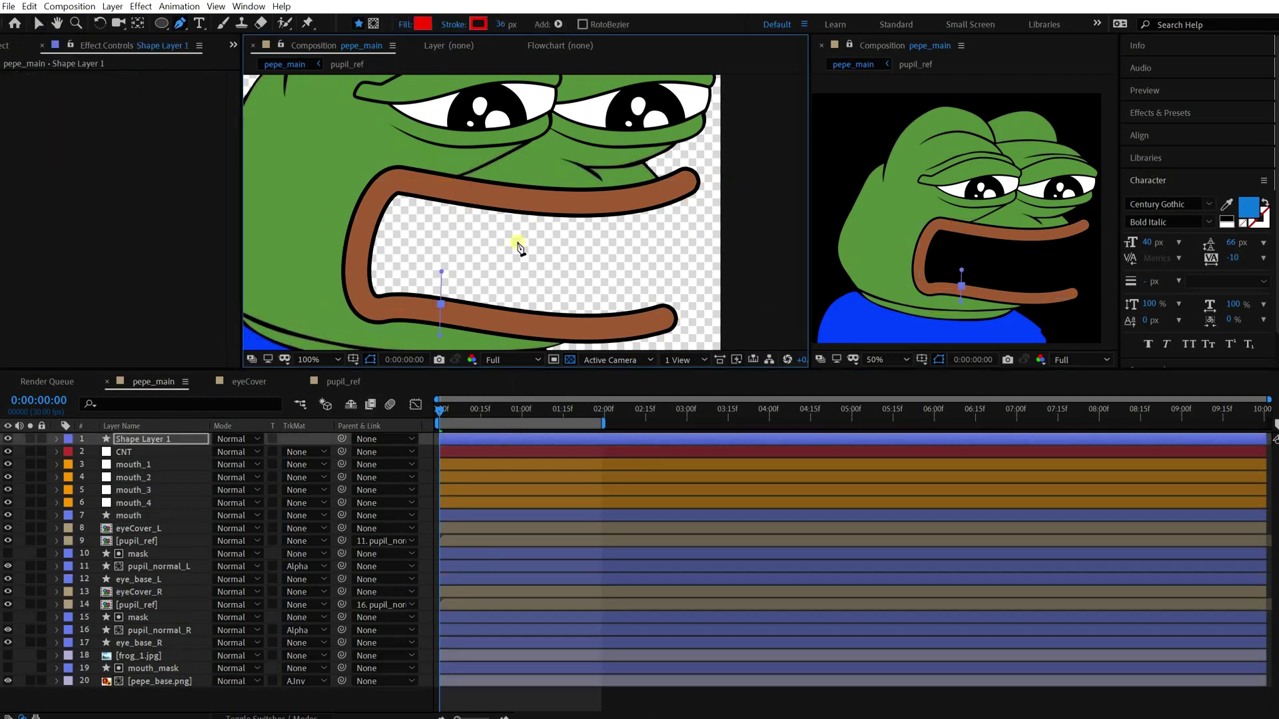
pyautogui.moveTo(519, 242)
pyautogui.mouseDown()
pyautogui.moveTo(699, 250)
pyautogui.moveTo(686, 244)
pyautogui.mouseUp()
pyautogui.click(700, 247)
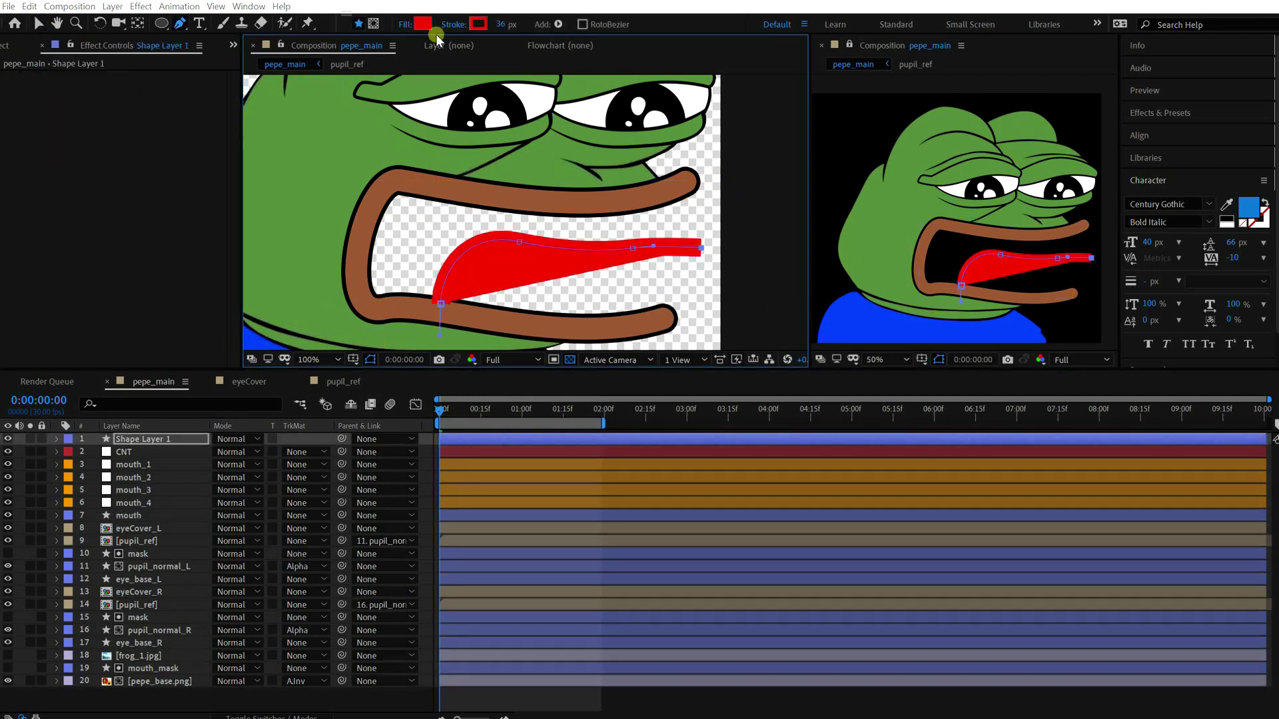
# Step: Remove the new shape's fill and change its stroke to a pinkish red
pyautogui.click(405, 24)
pyautogui.click(622, 336)
pyautogui.press('Return')
pyautogui.click(477, 24)
pyautogui.moveTo(420, 438); pyautogui.dragTo(383, 404)
pyautogui.click(586, 401)
pyautogui.click(478, 24)
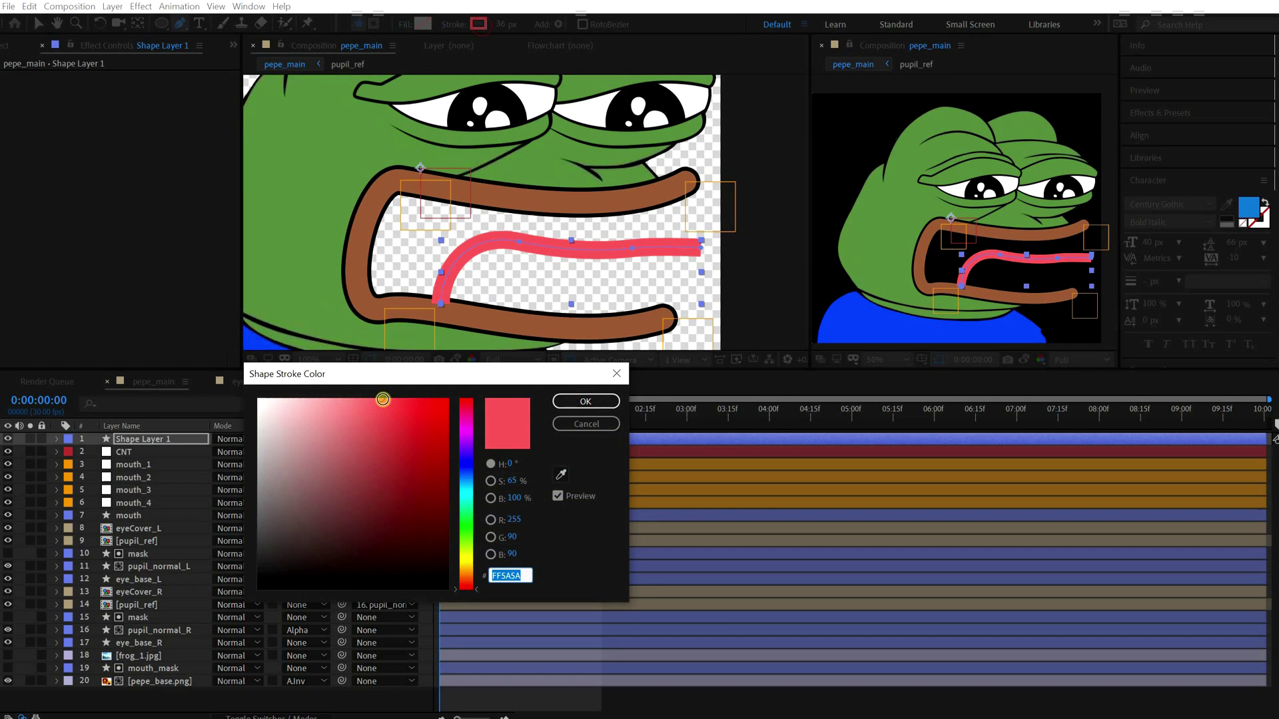
pyautogui.click(399, 407)
pyautogui.click(586, 403)
# Step: Rename the new shape layer tongue and move it below pepe_base.png
pyautogui.click(147, 438)
pyautogui.press('Return')
pyautogui.write('tongue')
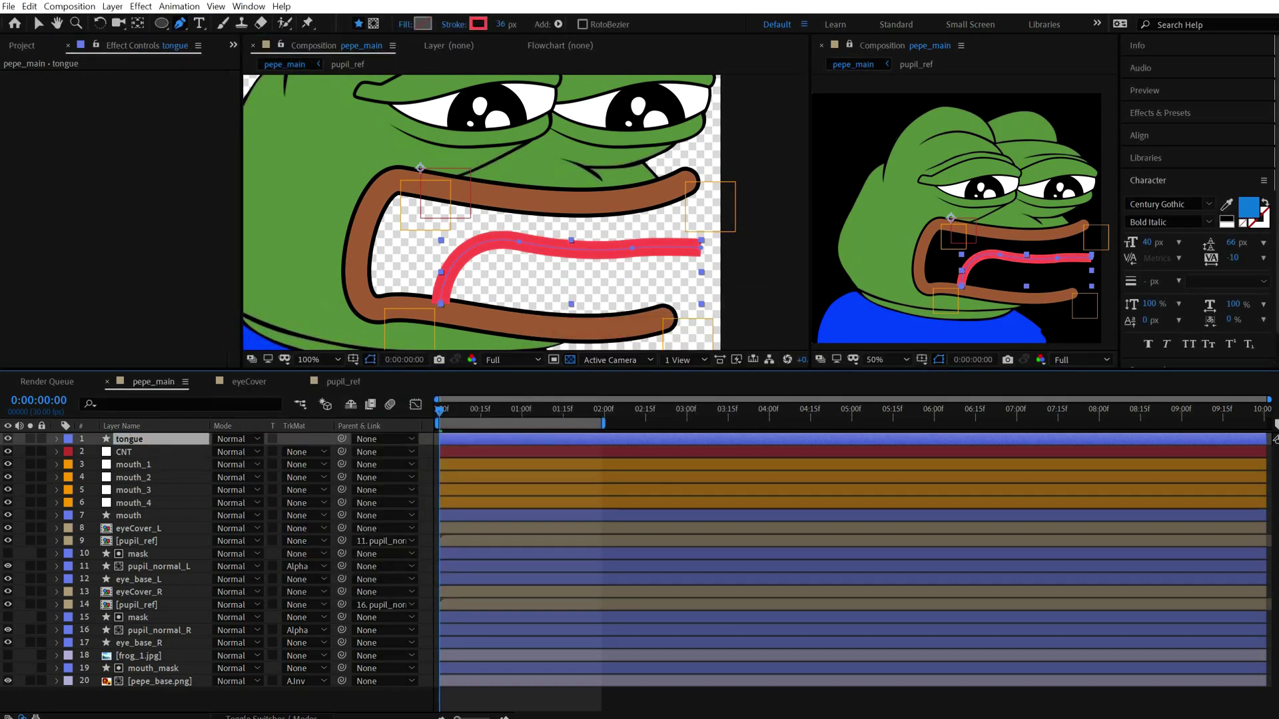
pyautogui.press('Return')
pyautogui.moveTo(130, 439); pyautogui.dragTo(162, 686)
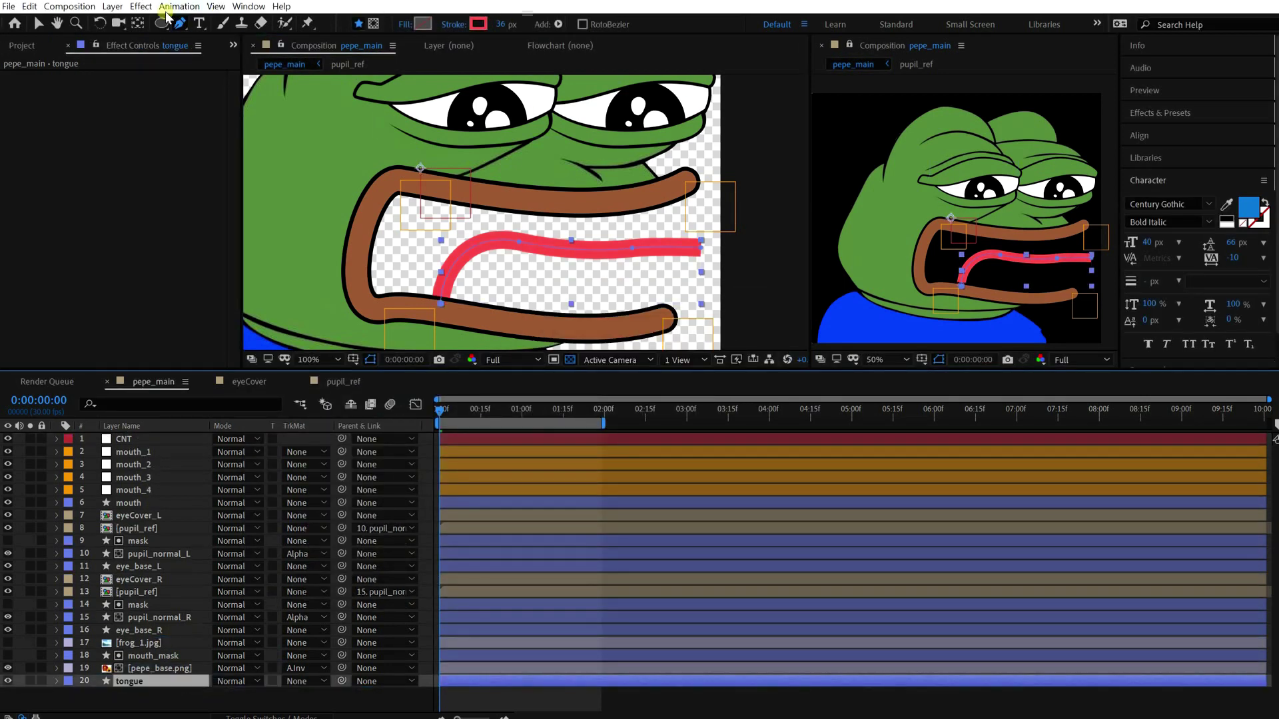
# Step: Add a Stroke layer style with a size of 8 to the tongue layer
pyautogui.click(108, 7)
pyautogui.moveTo(172, 357)
pyautogui.click(357, 528)
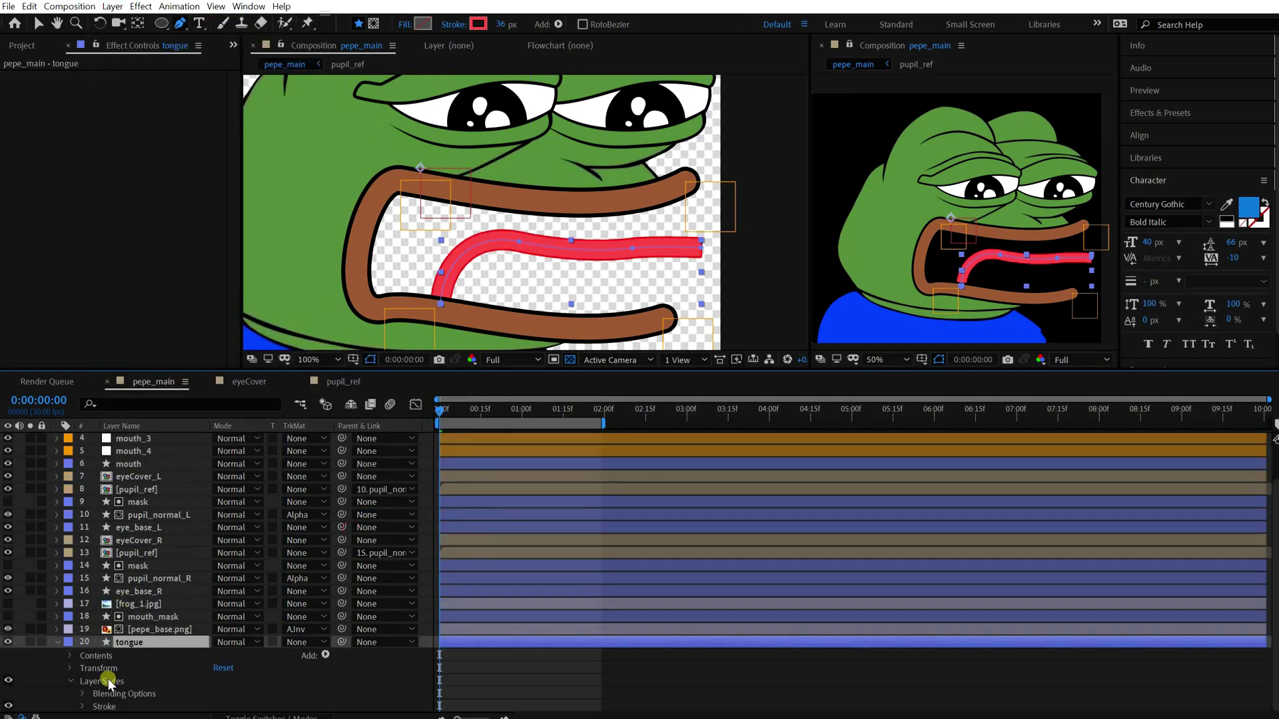
pyautogui.click(82, 707)
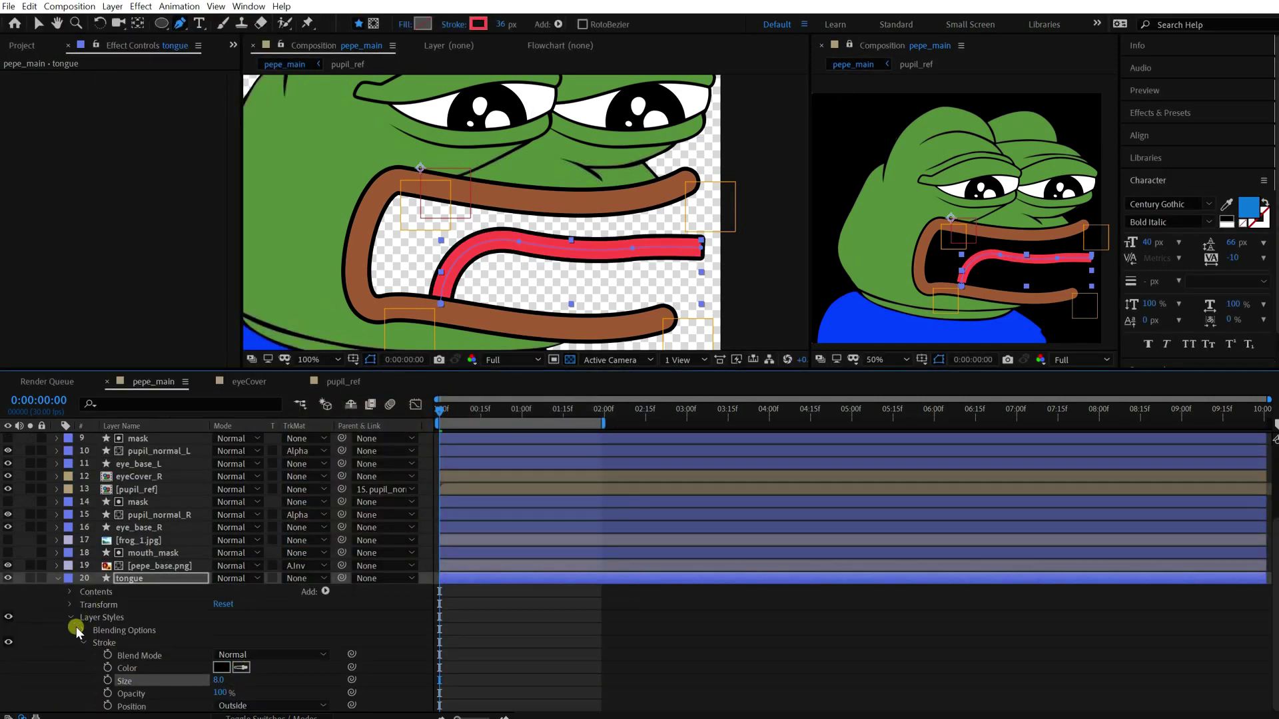
# Step: Set the Line Cap of the tongue shape's Stroke 1 to Round Cap
pyautogui.click(69, 592)
pyautogui.click(84, 604)
pyautogui.click(95, 630)
pyautogui.click(270, 668)
pyautogui.click(240, 692)
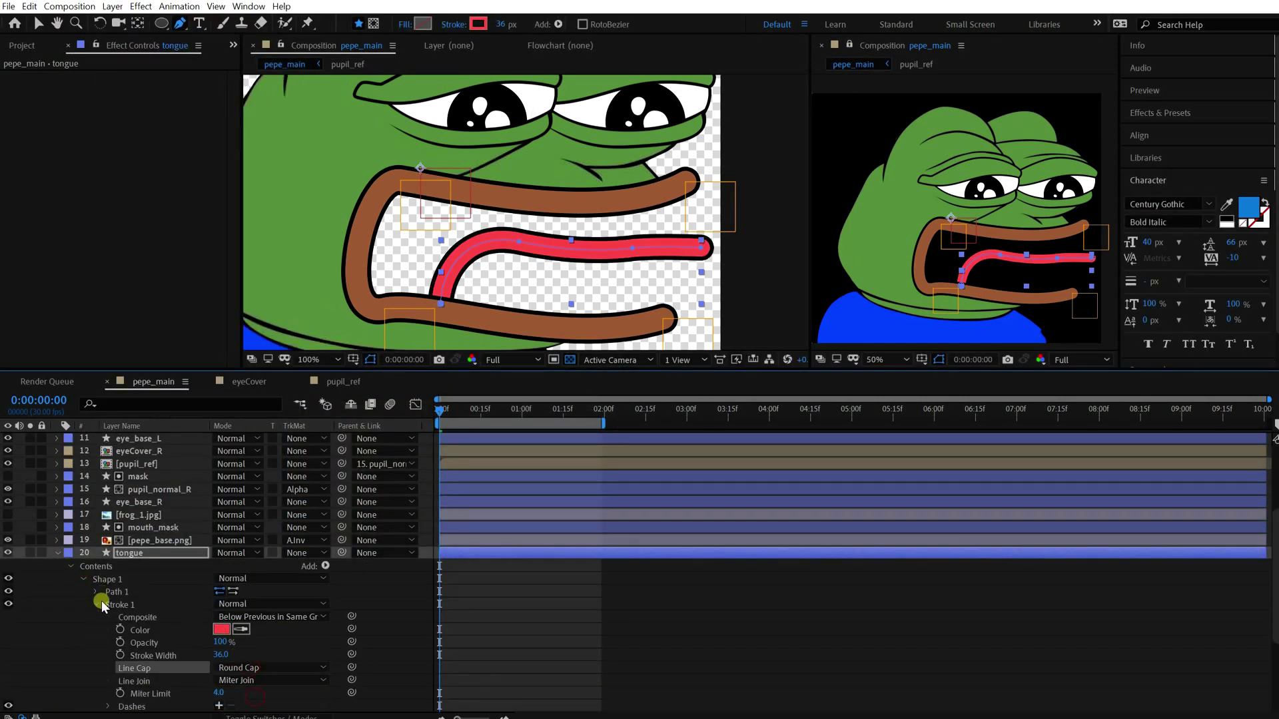
# Step: Add Wiggle Paths to the tongue shape and set its Points to Smooth
pyautogui.click(324, 567)
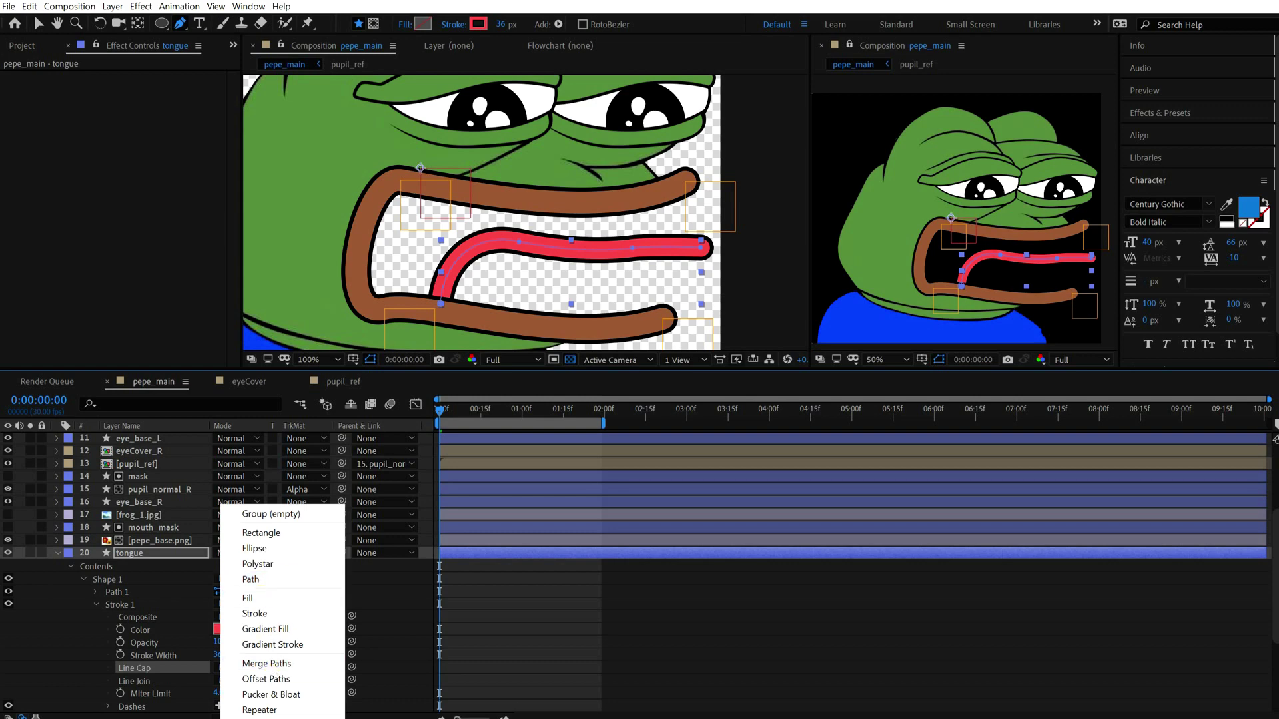
pyautogui.click(260, 718)
pyautogui.click(96, 604)
pyautogui.scroll(-1, 125, 610)
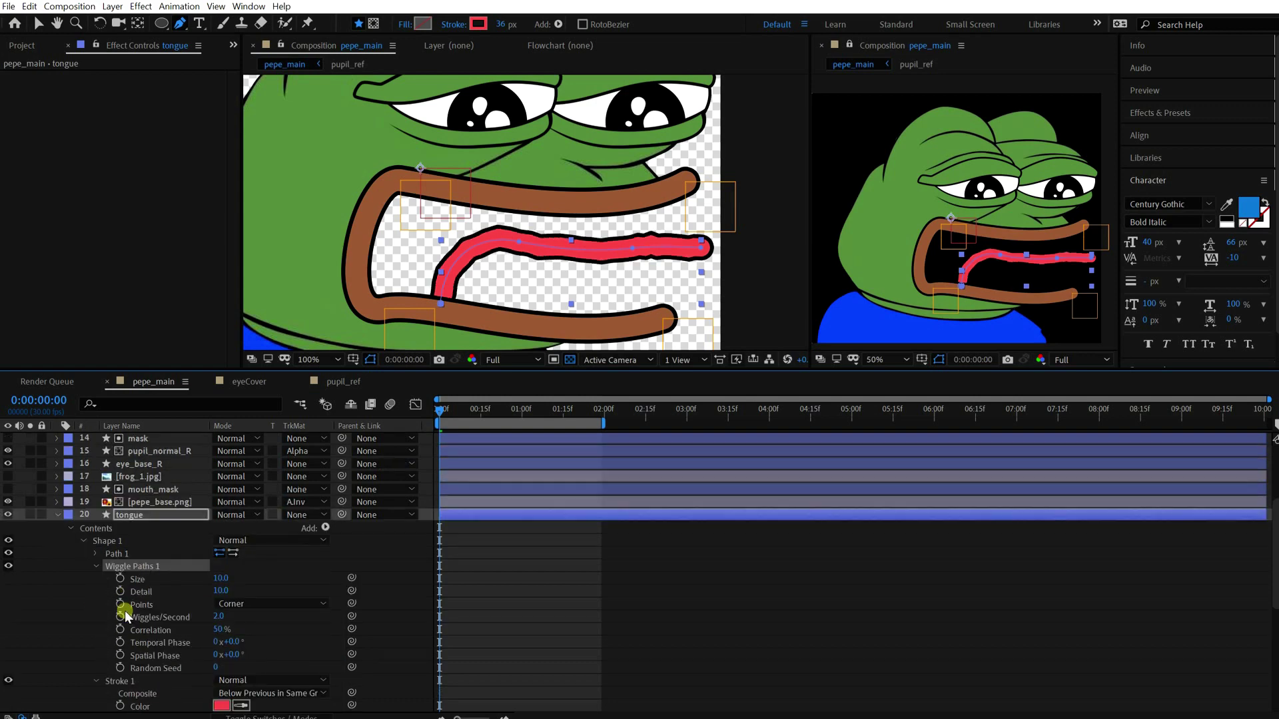
pyautogui.scroll(-3, 125, 610)
pyautogui.click(96, 502)
pyautogui.scroll(2, 100, 506)
pyautogui.click(267, 527)
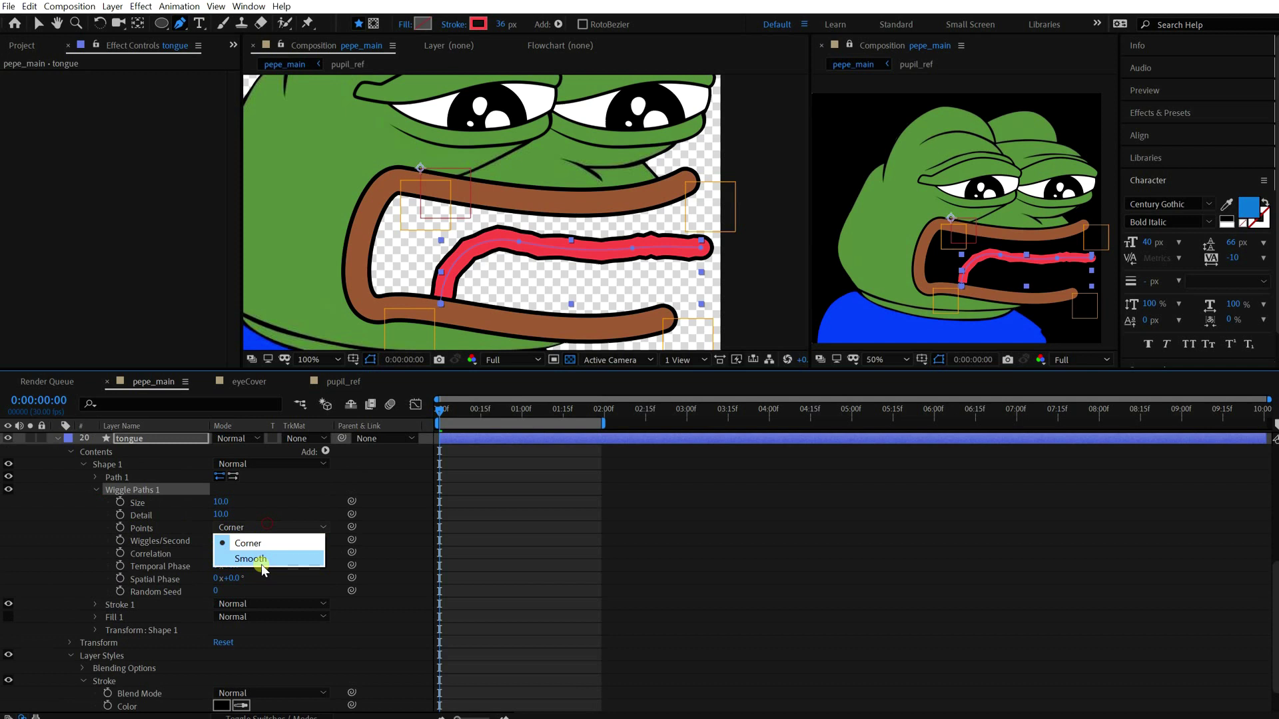
pyautogui.click(251, 559)
# Step: Set the tongue's Wiggle Paths Size to 60 and Detail to 3
pyautogui.click(218, 501)
pyautogui.write('20')
pyautogui.press('Return')
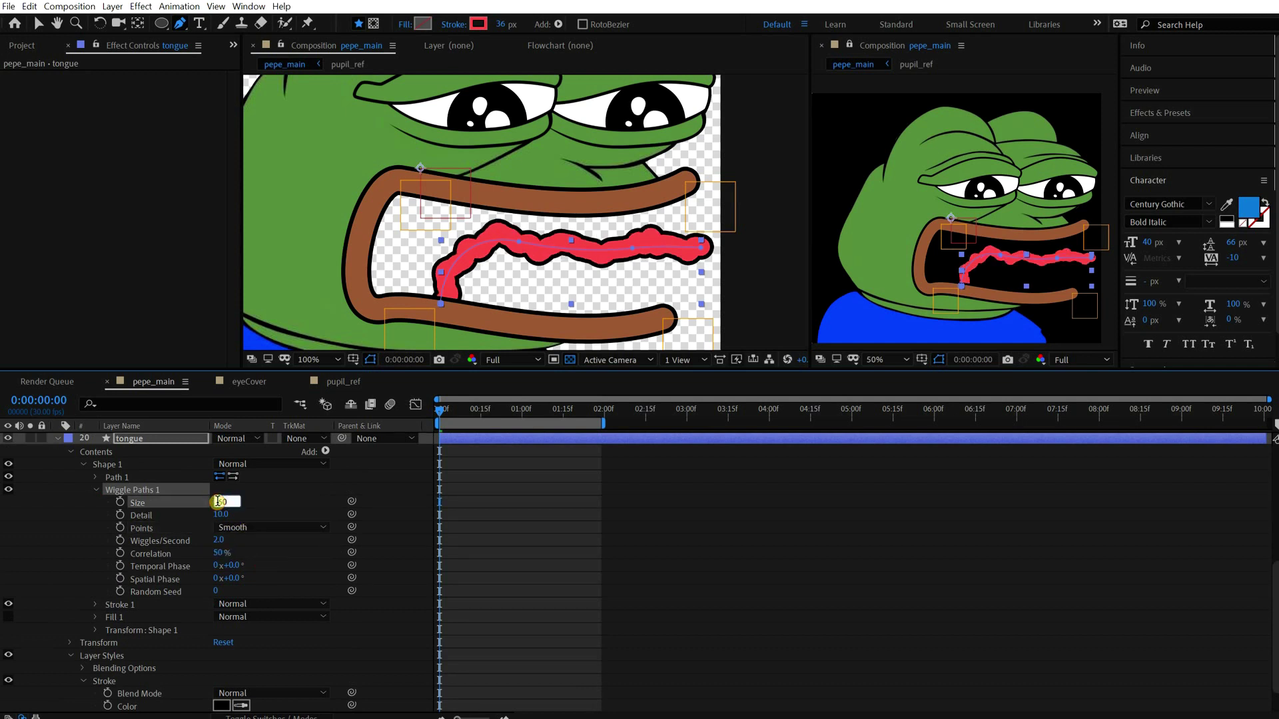
pyautogui.press('Return')
pyautogui.write('3')
pyautogui.press('Return')
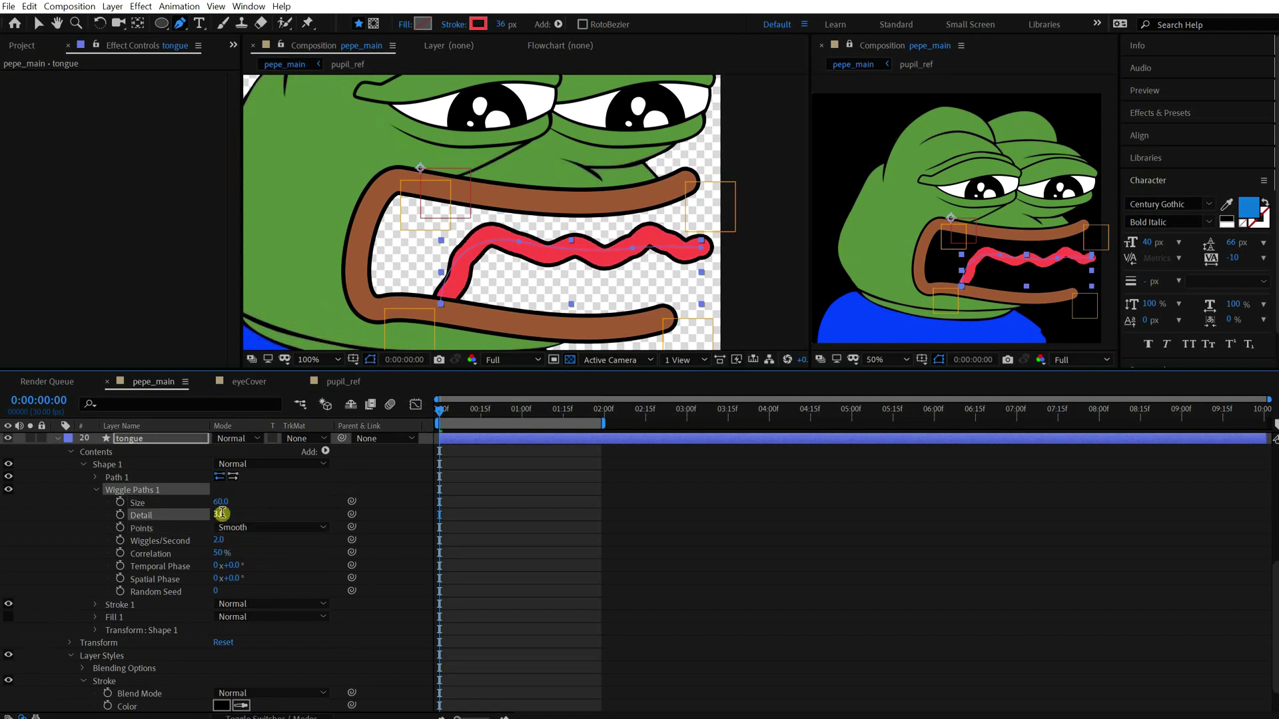
# Step: Set the tongue's Wiggle Paths Detail to 2 and preview the wiggle in the open mouth
pyautogui.click(222, 514)
pyautogui.write('2')
pyautogui.press('Return')
pyautogui.click(629, 252)
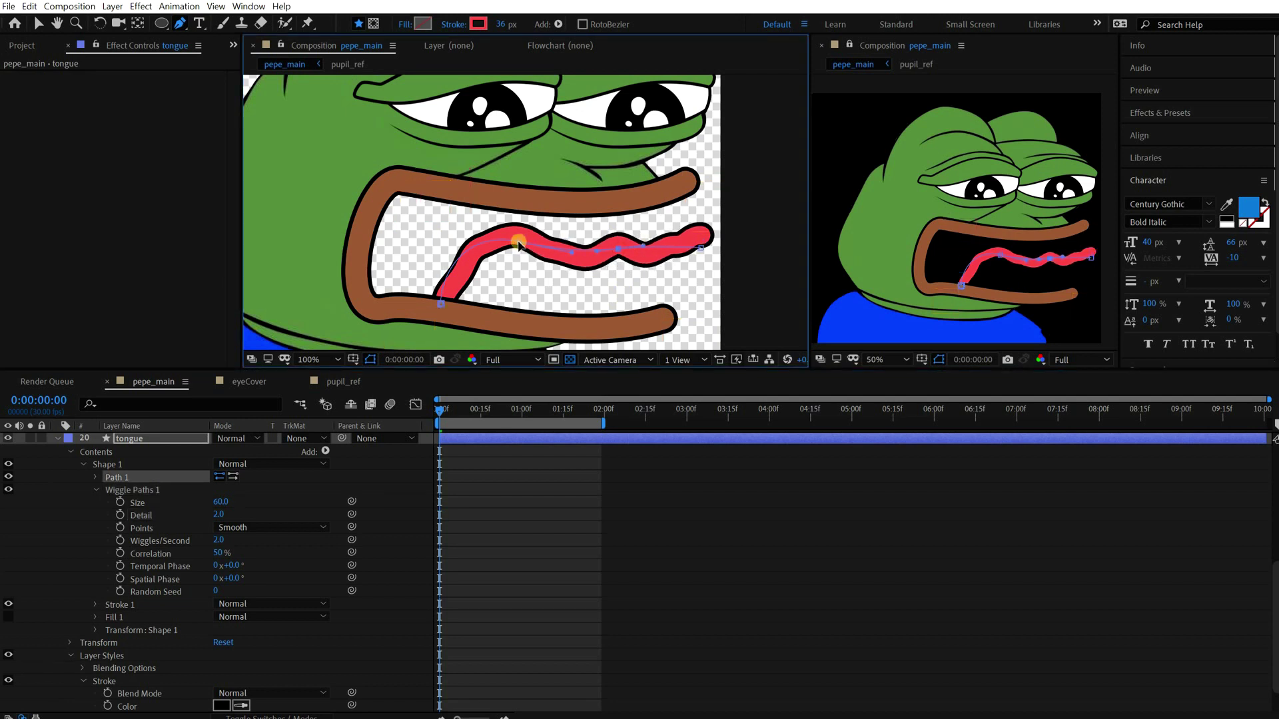
pyautogui.click(626, 521)
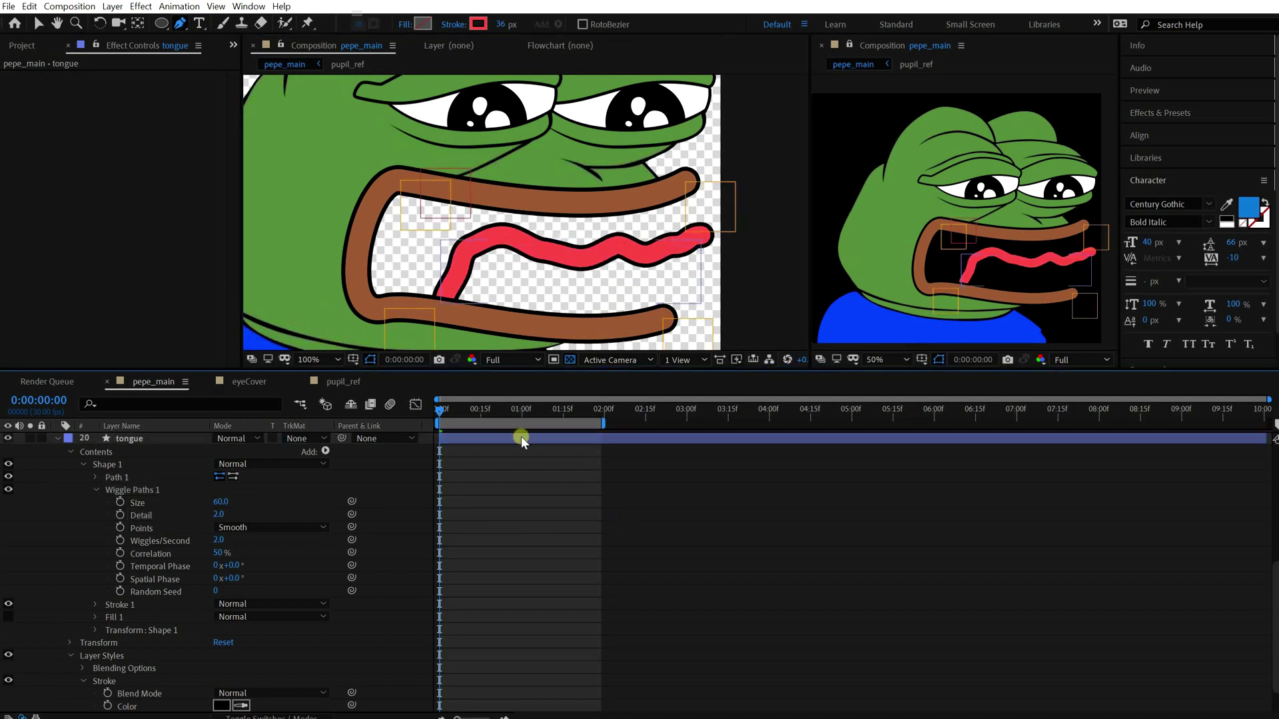
pyautogui.press('v')
pyautogui.moveTo(465, 411)
pyautogui.mouseDown()
pyautogui.moveTo(562, 414)
pyautogui.moveTo(440, 413)
pyautogui.mouseUp()
pyautogui.click(62, 436)
pyautogui.click(118, 456)
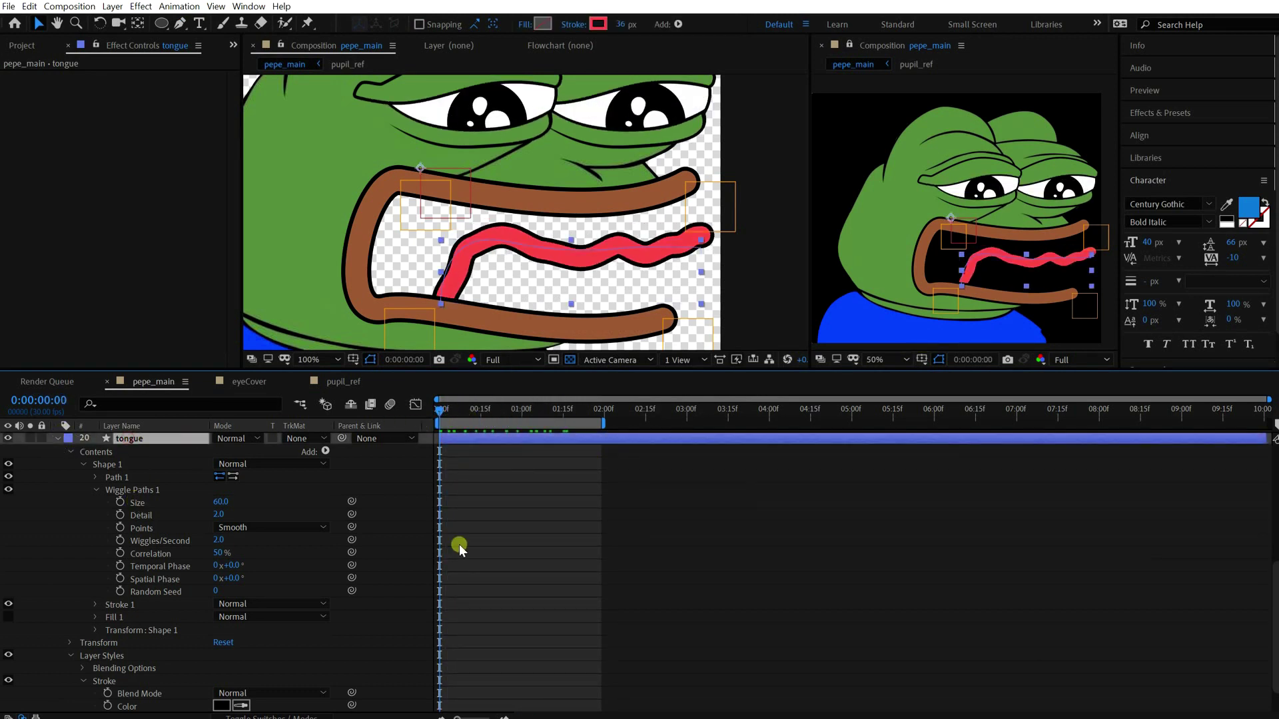
# Step: Reshape the tongue's path by adjusting its tip, its upper bend and the curve between them inside the mouth
pyautogui.press('g')
pyautogui.moveTo(700, 247); pyautogui.dragTo(694, 249)
pyautogui.moveTo(509, 246); pyautogui.dragTo(504, 254)
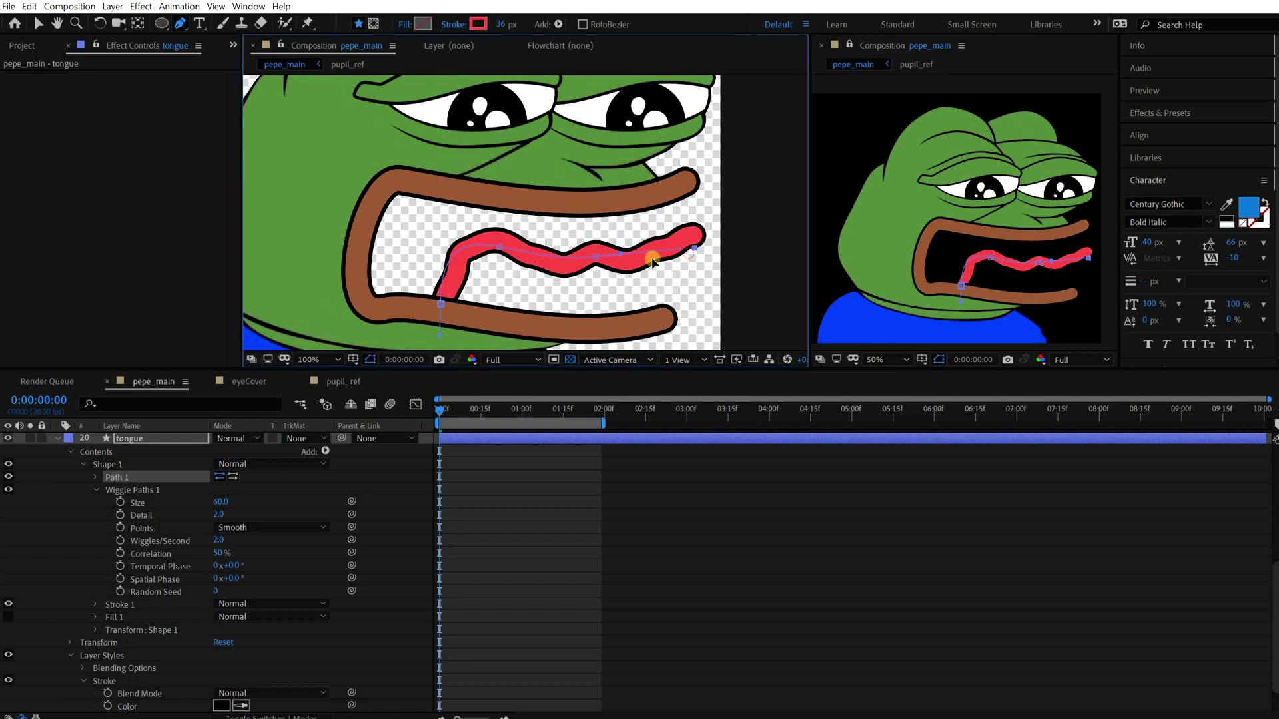
pyautogui.moveTo(651, 257); pyautogui.dragTo(596, 263)
pyautogui.moveTo(504, 253); pyautogui.dragTo(502, 247)
pyautogui.press('v')
# Step: Add Trim Paths to the tongue layer and reduce its End to 0%
pyautogui.click(325, 451)
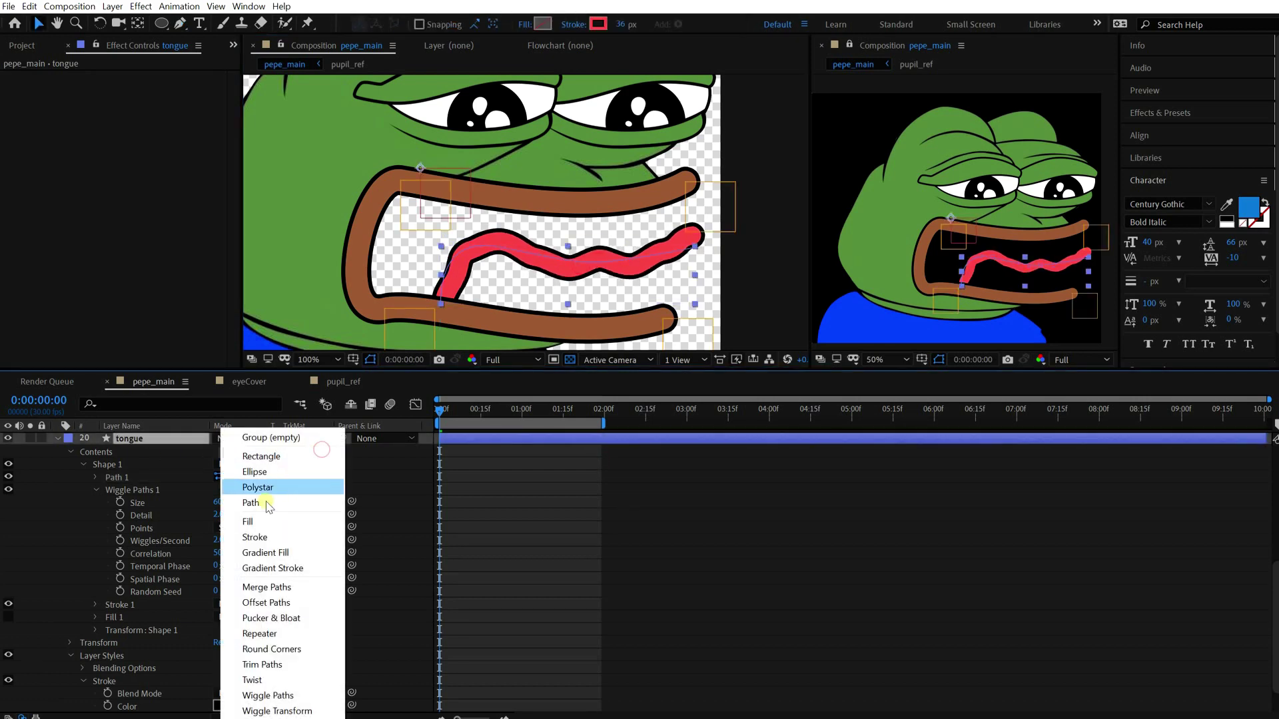
pyautogui.click(263, 664)
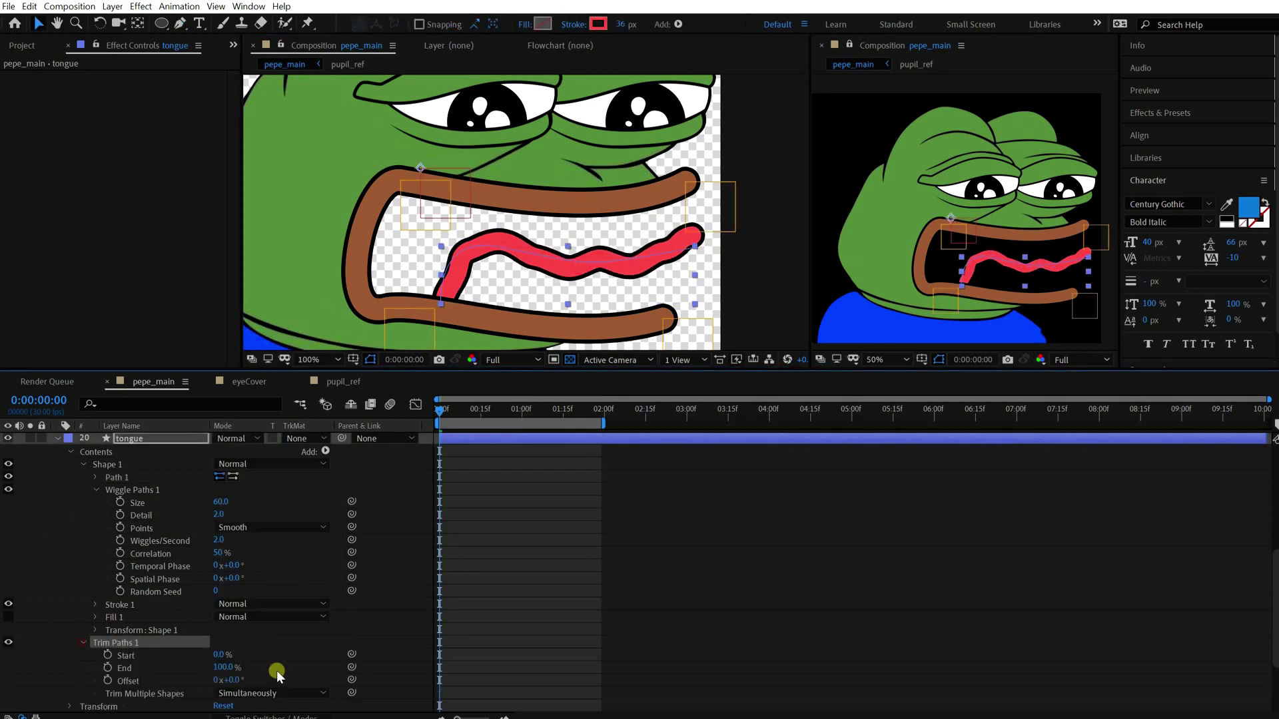
pyautogui.scroll(2, 153, 493)
pyautogui.moveTo(227, 566); pyautogui.dragTo(165, 567)
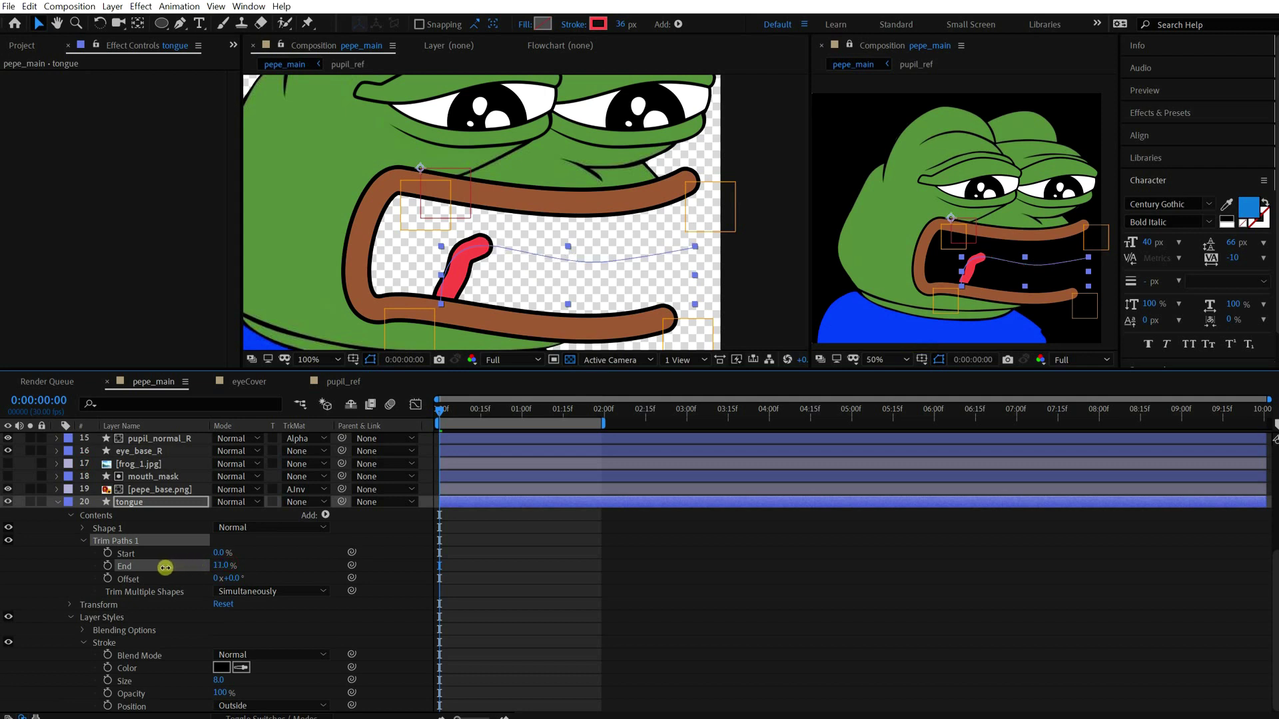
pyautogui.click(498, 565)
pyautogui.click(61, 501)
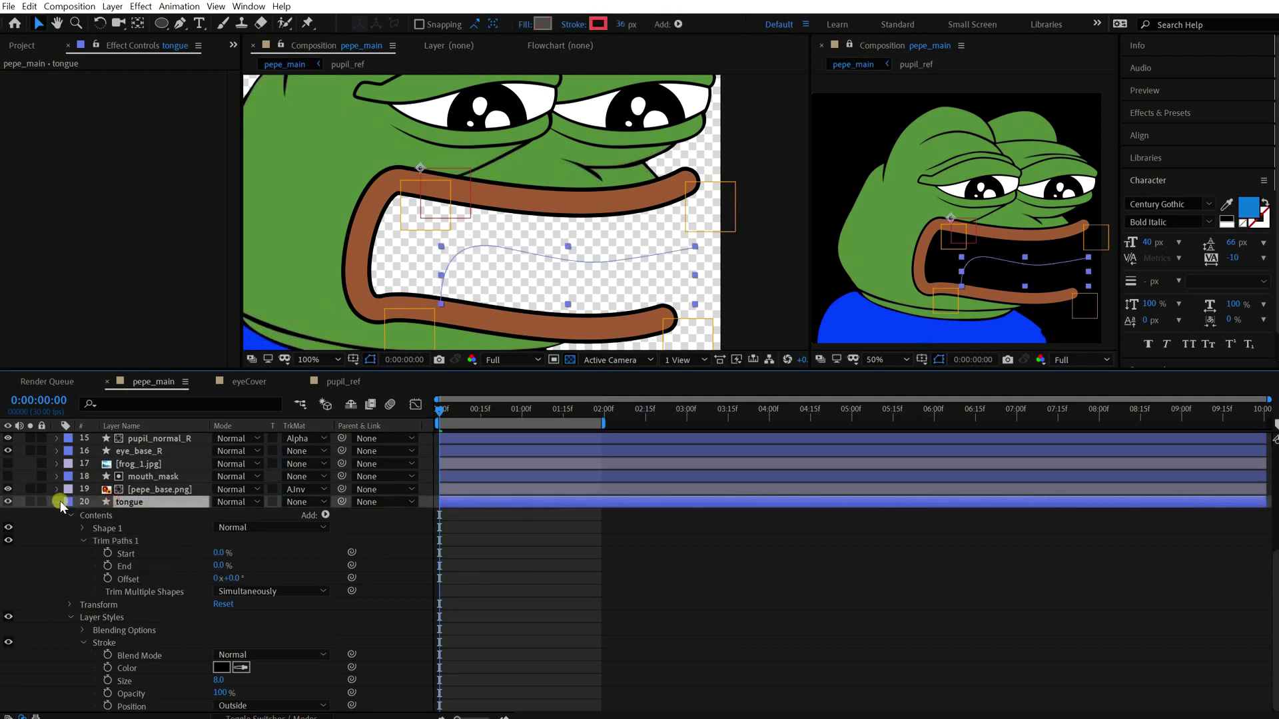
pyautogui.click(56, 501)
# Step: Give the tongue's Trim Paths End the expression thisComp.layer("CNT").effect("mouth_open")("Slider") * 100
pyautogui.click(133, 440)
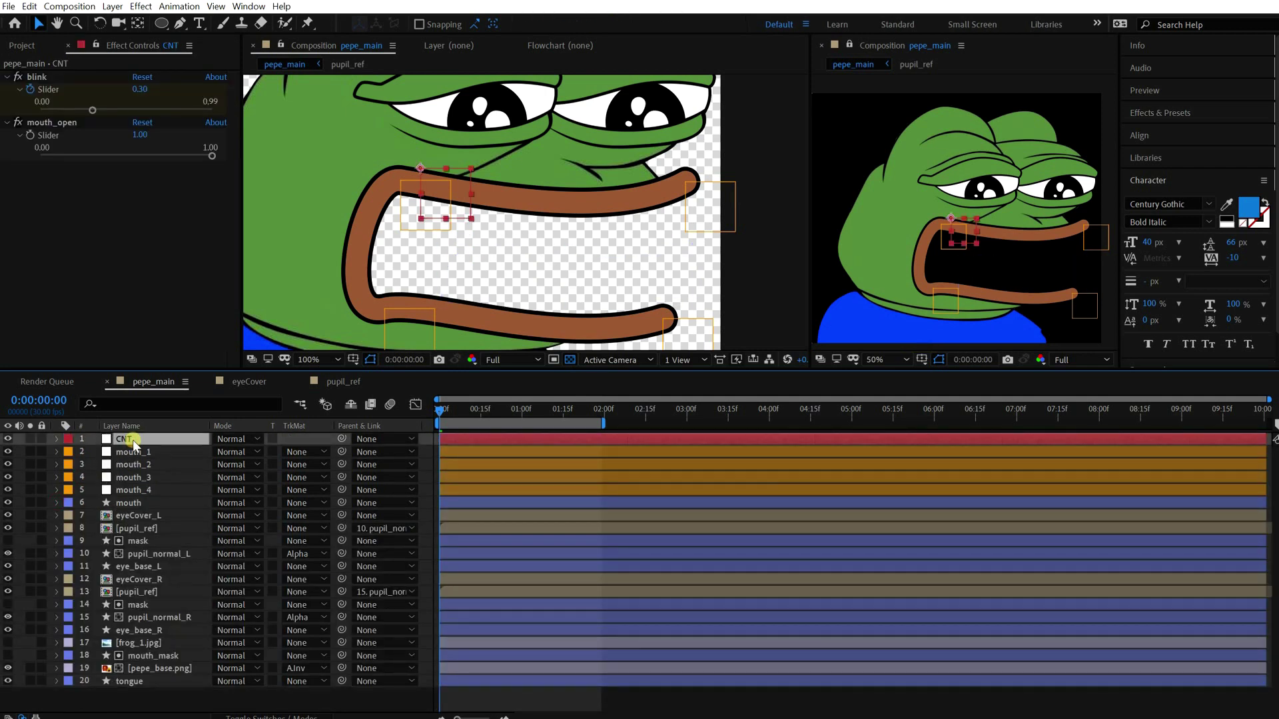
pyautogui.press('e')
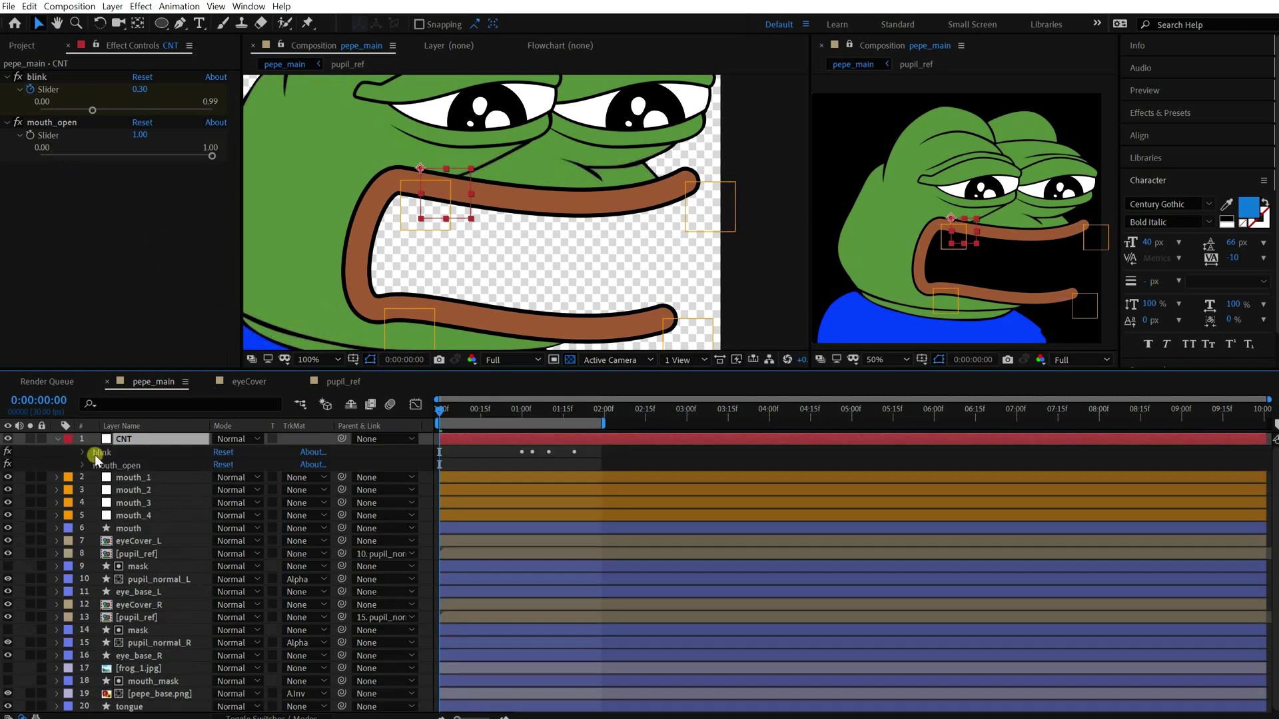
pyautogui.click(70, 465)
pyautogui.scroll(-1, 158, 518)
pyautogui.click(142, 655)
pyautogui.click(138, 668)
pyautogui.click(137, 706)
pyautogui.click(57, 706)
pyautogui.scroll(-5, 100, 606)
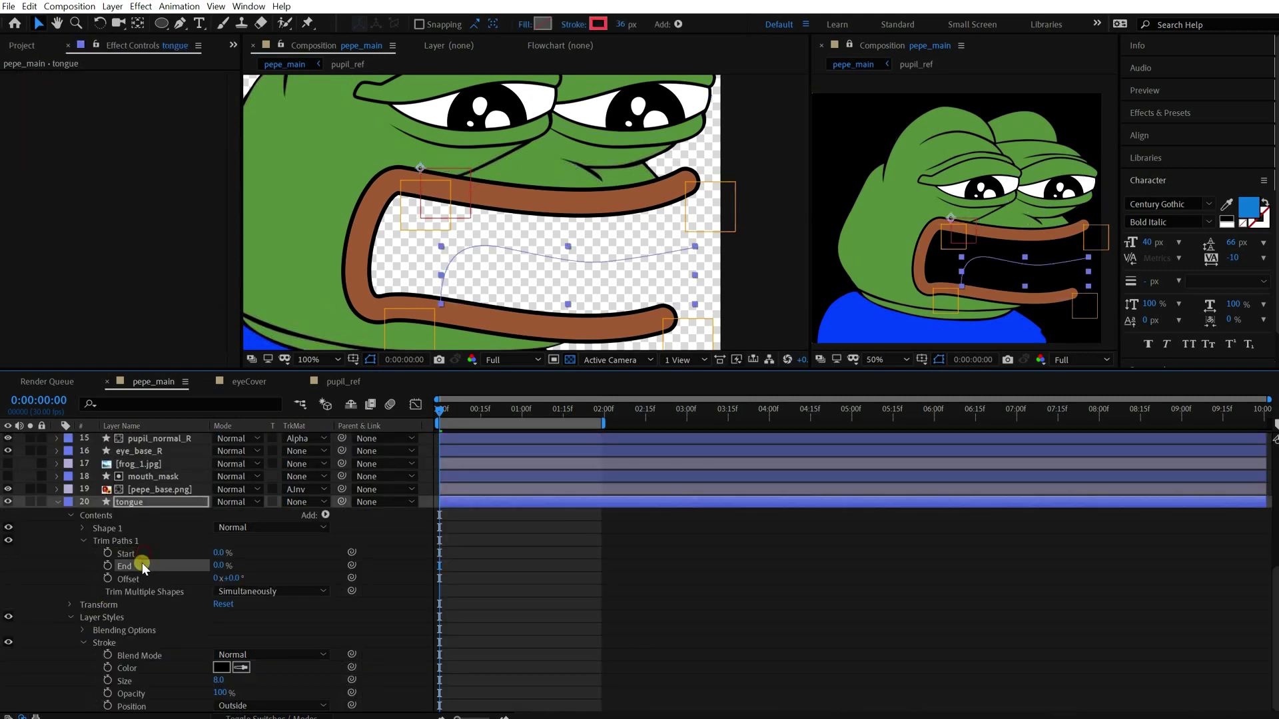
pyautogui.hotkey('alt', 'shift', '=')
pyautogui.write('thisComp.layer("CNE')
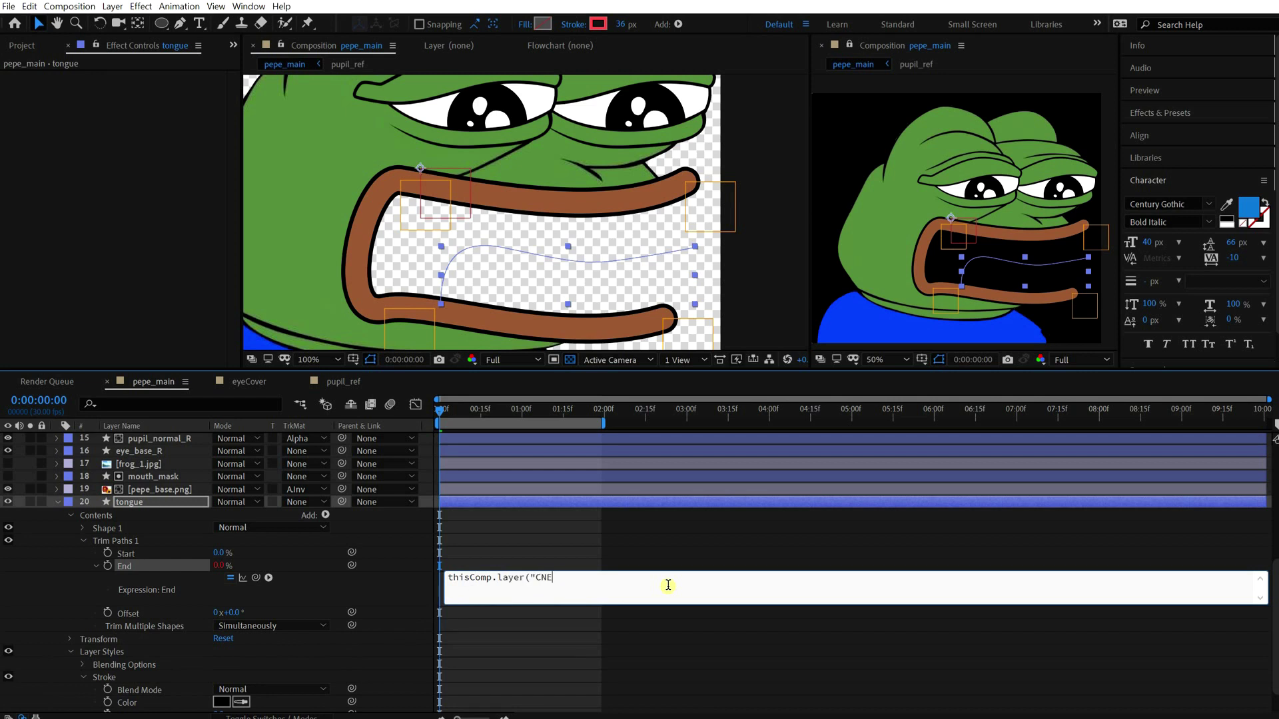
pyautogui.press('BackSpace')
pyautogui.write('T")')
pyautogui.rightClick(668, 585)
pyautogui.click(668, 585)
pyautogui.write('.effect("mouth_open")("Slider") * 100')
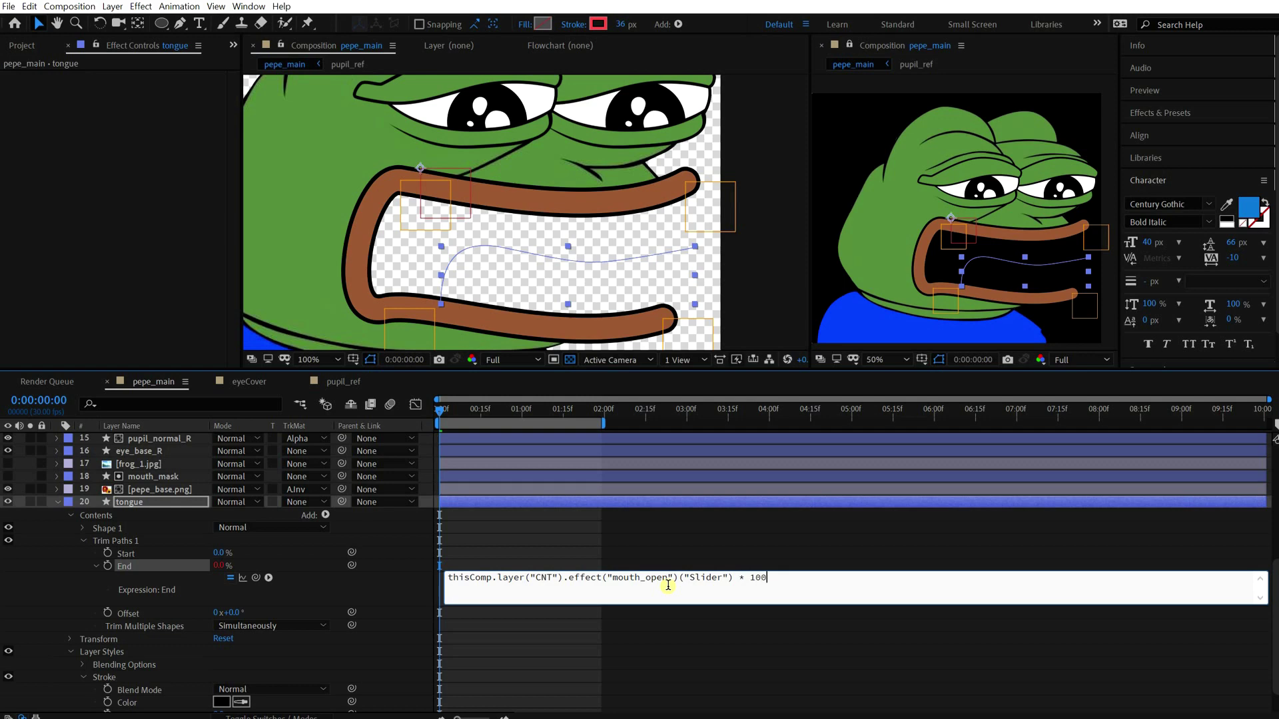
pyautogui.click(770, 585)
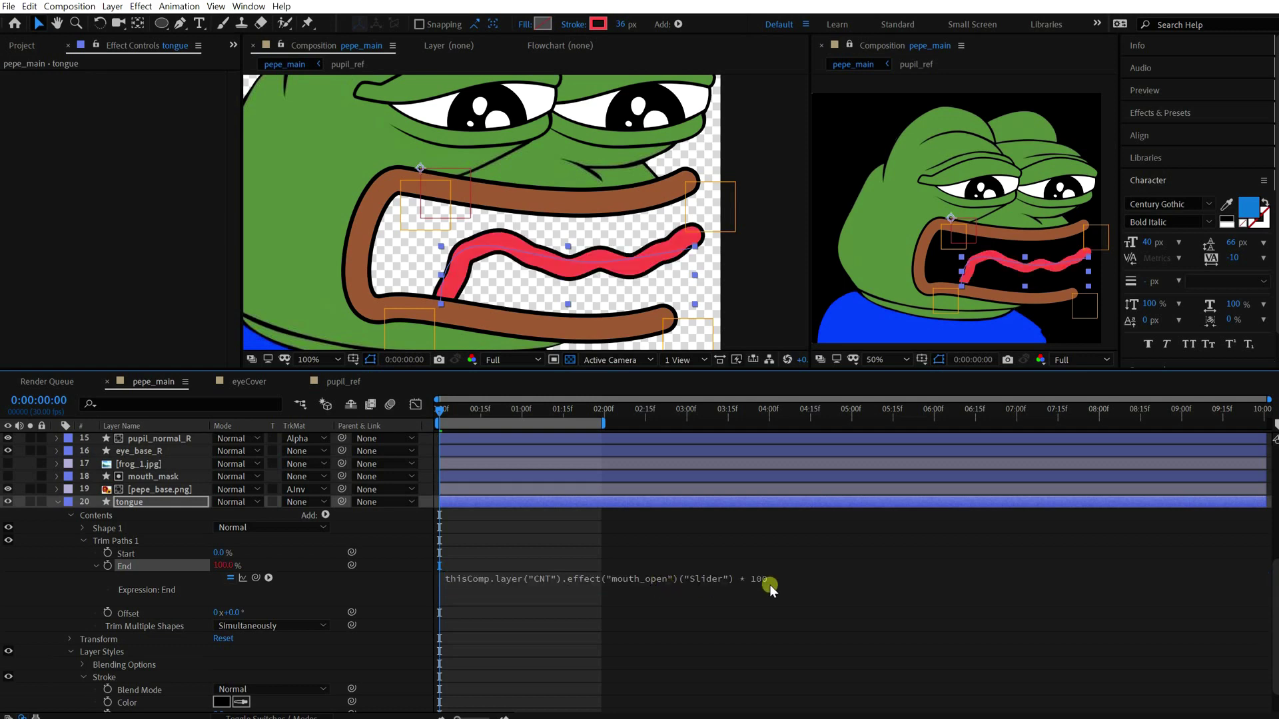
# Step: Test the tongue's response to the mouth_open slider on the CNT layer and save the project
pyautogui.scroll(10, 133, 513)
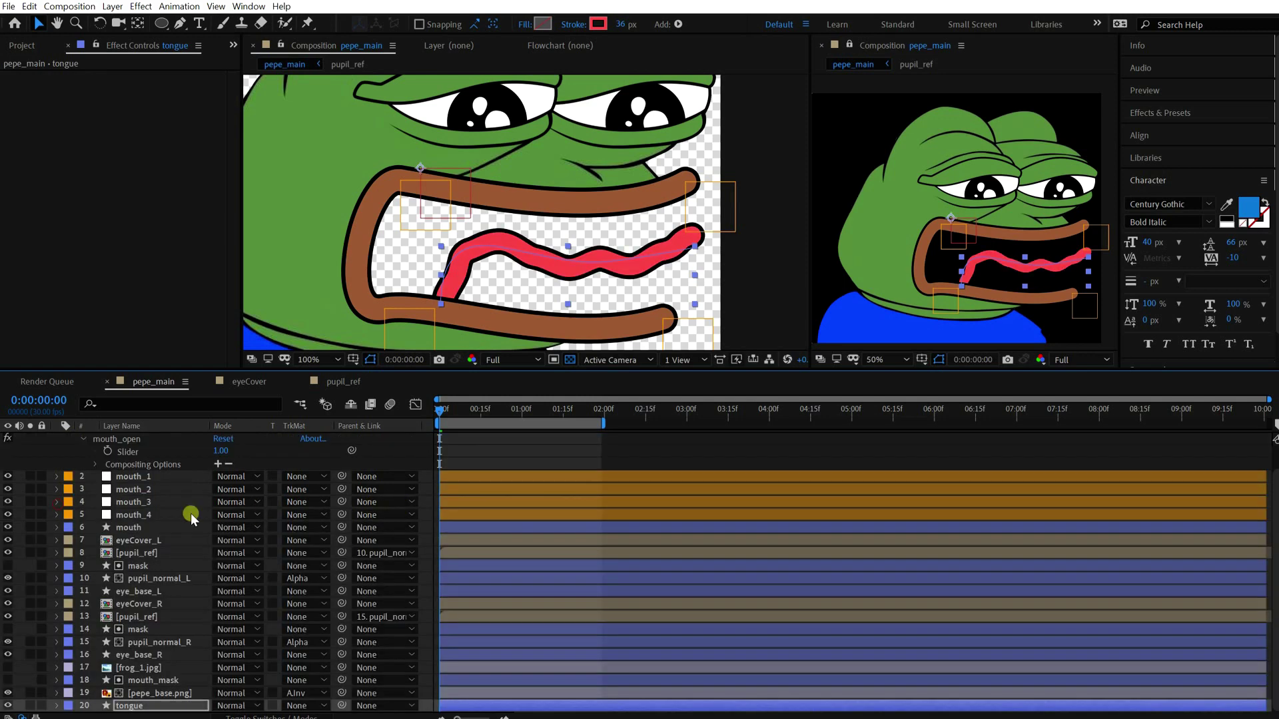
pyautogui.click(157, 439)
pyautogui.moveTo(212, 157)
pyautogui.mouseDown()
pyautogui.moveTo(34, 168)
pyautogui.moveTo(232, 154)
pyautogui.mouseUp()
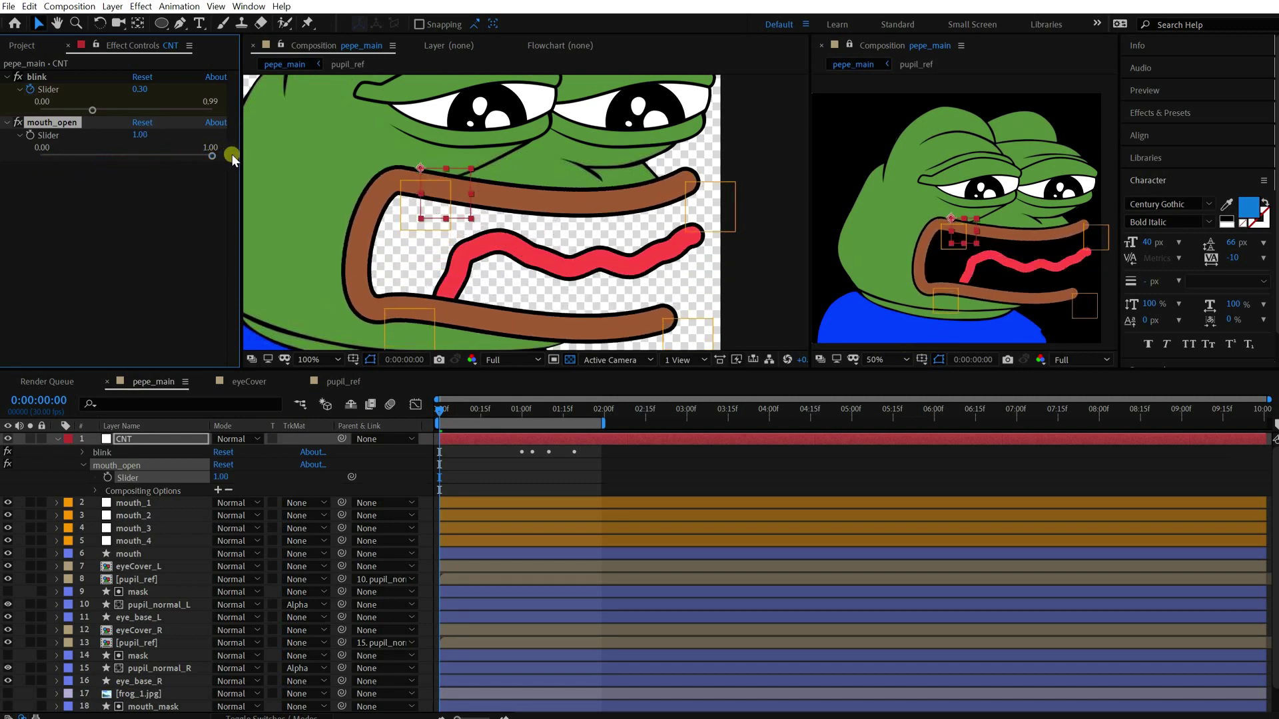
pyautogui.hotkey('ctrl', 's')
pyautogui.press('u')
# Step: Solo the tongue layer and preview its Wiggle Paths motion
pyautogui.click(150, 654)
pyautogui.click(153, 643)
pyautogui.click(155, 682)
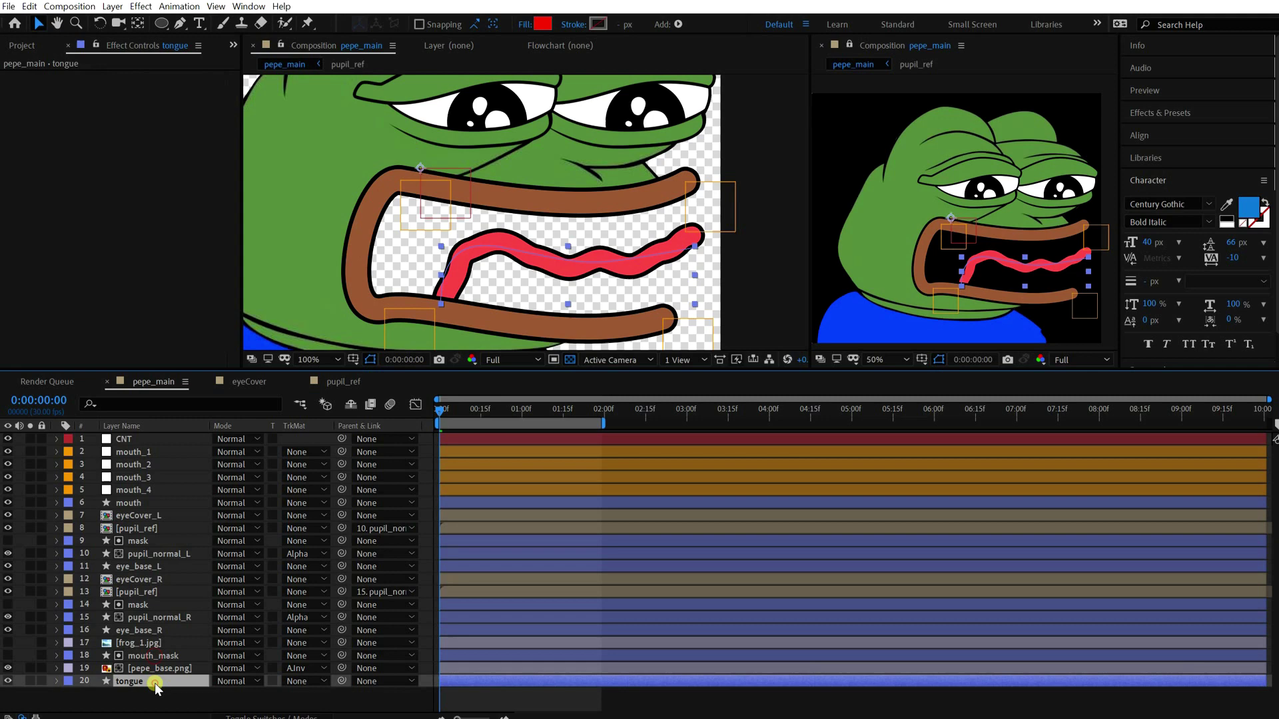
pyautogui.click(58, 681)
pyautogui.scroll(-3, 92, 627)
pyautogui.click(94, 591)
pyautogui.press('space')
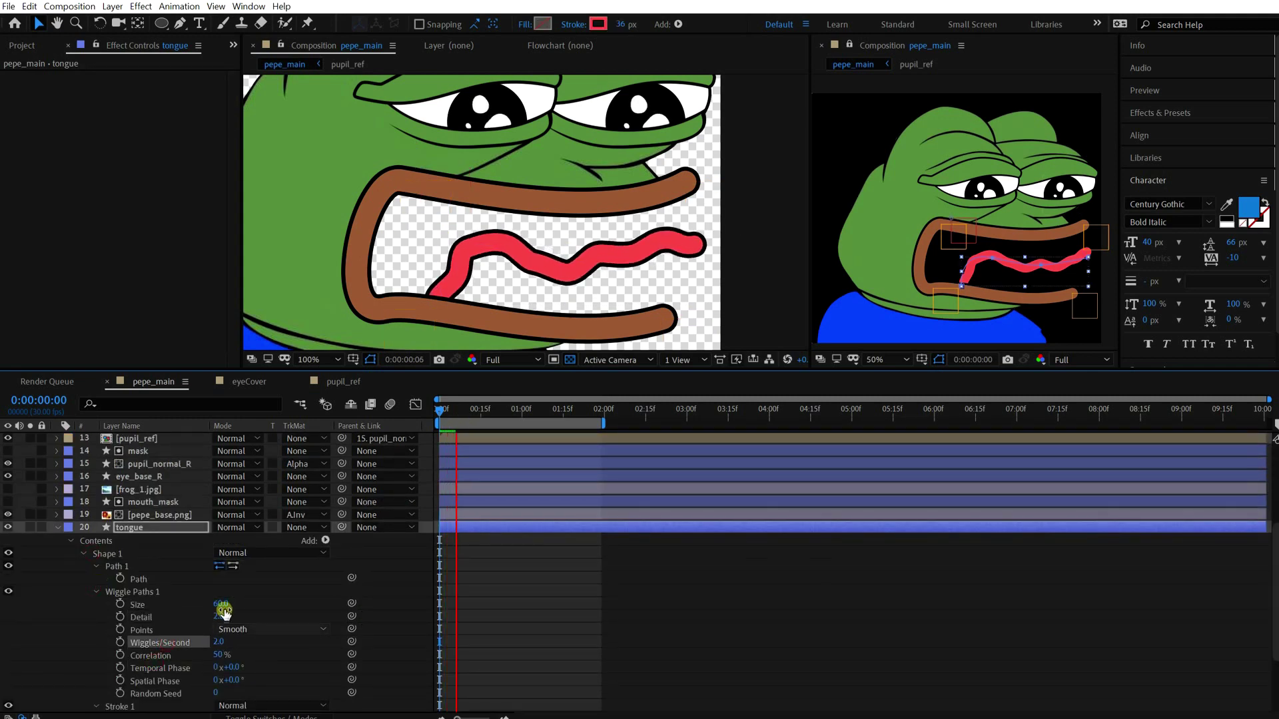
pyautogui.press('space')
pyautogui.click(30, 527)
pyautogui.press('space')
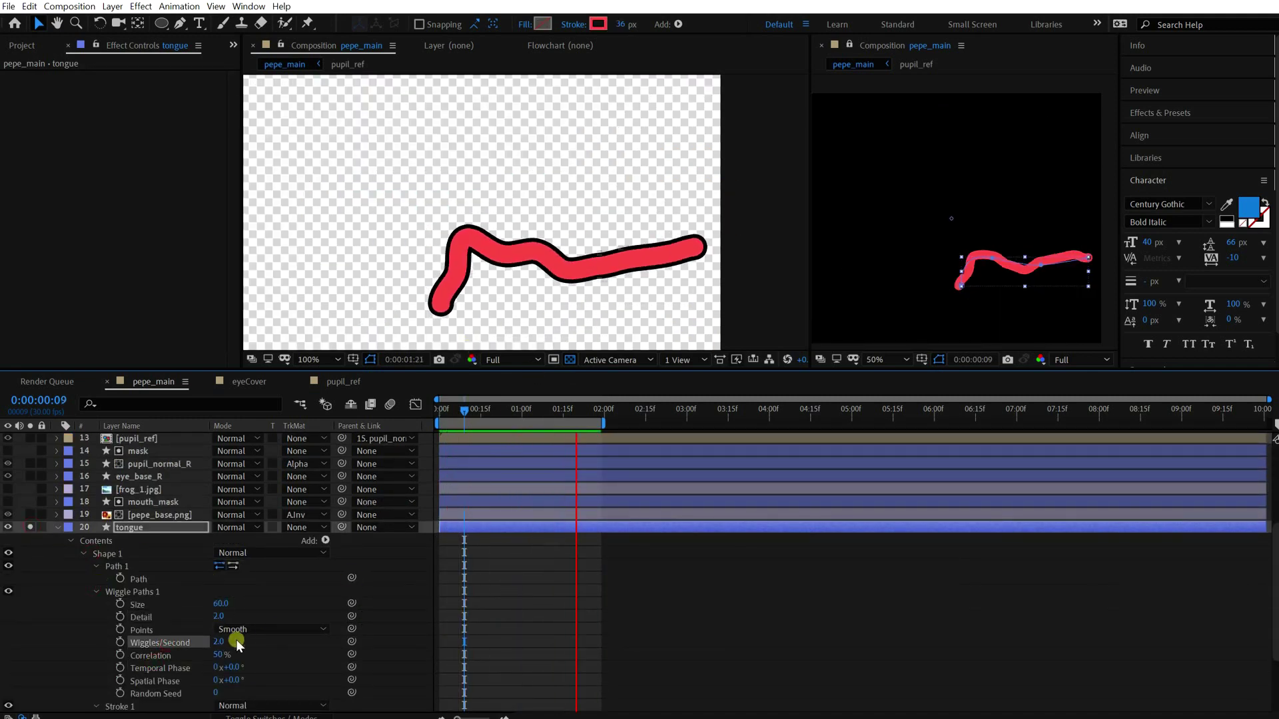
# Step: Set the tongue's Wiggle Paths Wiggles/Second to 0 and Correlation to 70%
pyautogui.click(220, 642)
pyautogui.write('0')
pyautogui.press('Return')
pyautogui.moveTo(220, 660); pyautogui.dragTo(224, 664)
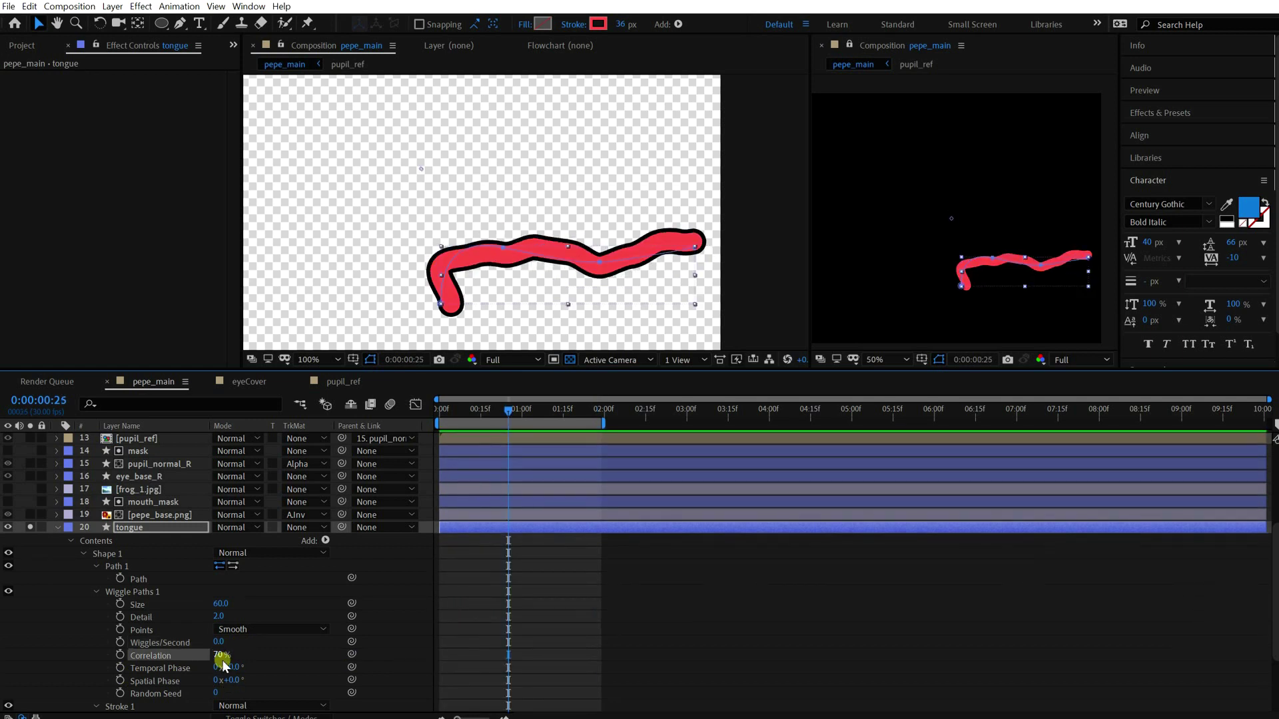
# Step: Give the Wiggle Paths Spatial Phase the expression time * 2000 and preview the tongue's motion
pyautogui.keyDown('alt'); pyautogui.click(122, 682); pyautogui.keyUp('alt')
pyautogui.write('time * 2000')
pyautogui.click(721, 585)
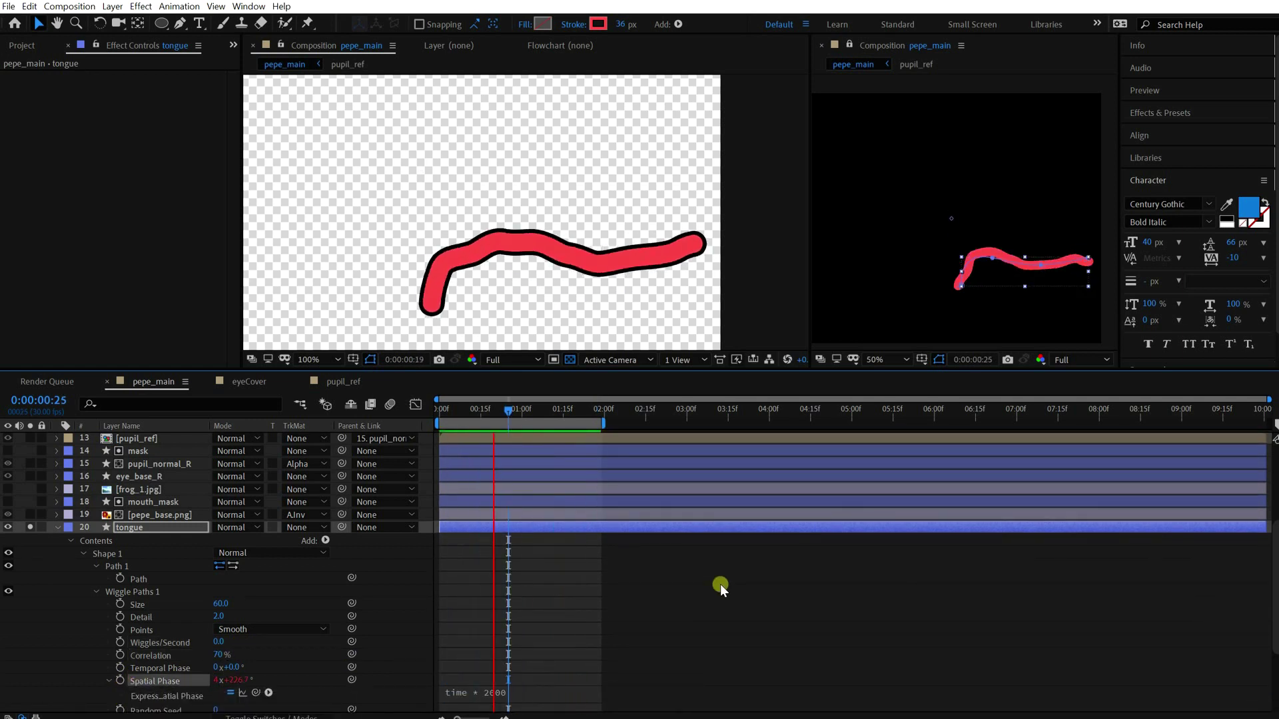
pyautogui.press('space')
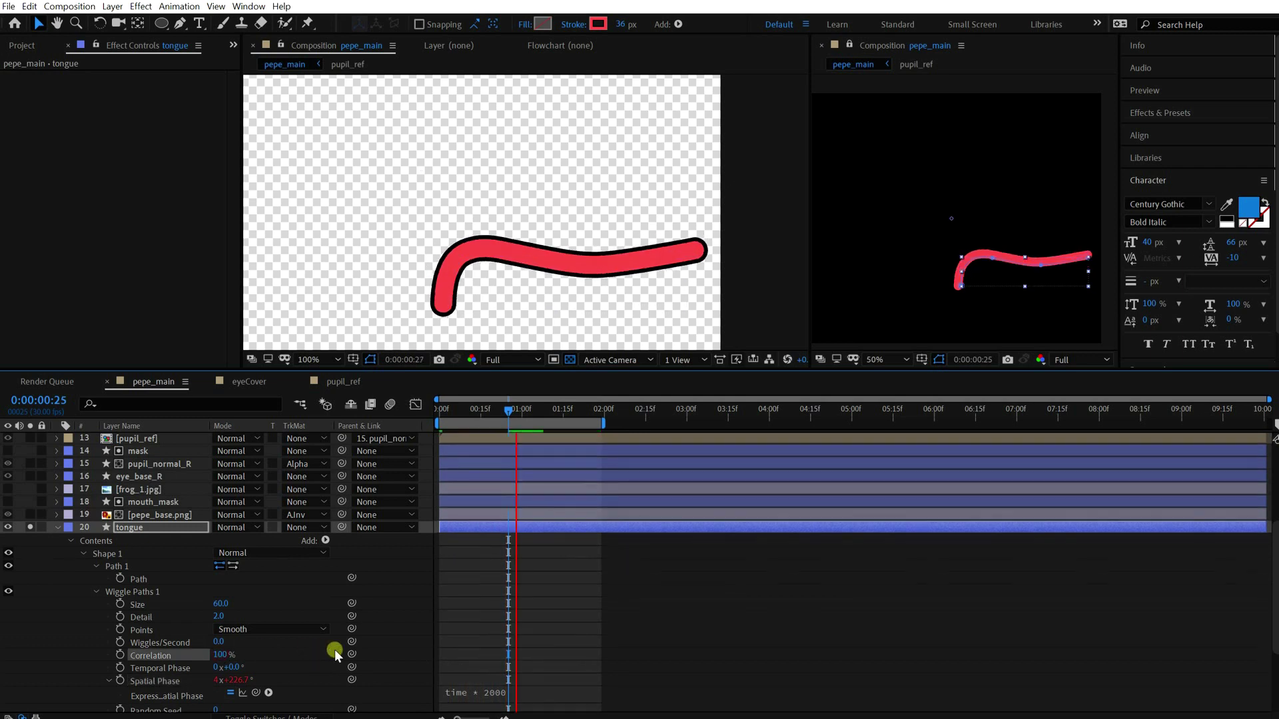
# Step: Set the tongue's Wiggle Paths Correlation to 20% and preview the motion
pyautogui.click(220, 656)
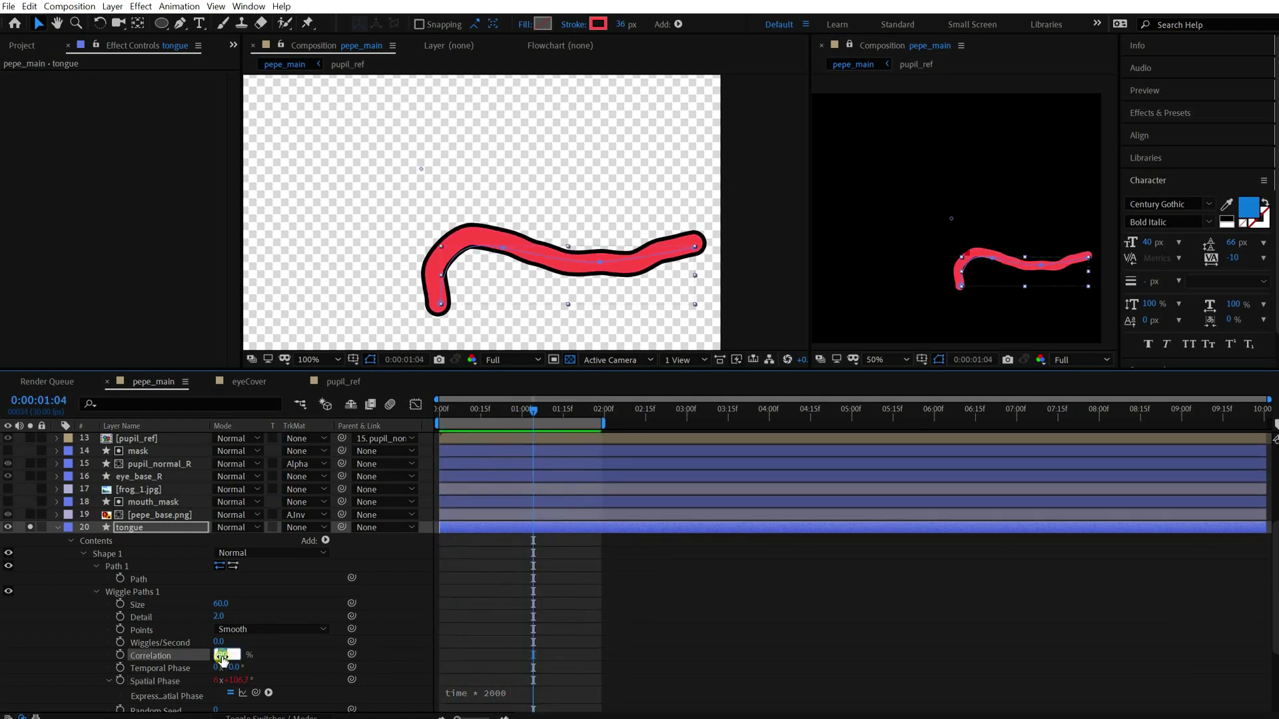
pyautogui.write('20')
pyautogui.press('Return')
pyautogui.press('space')
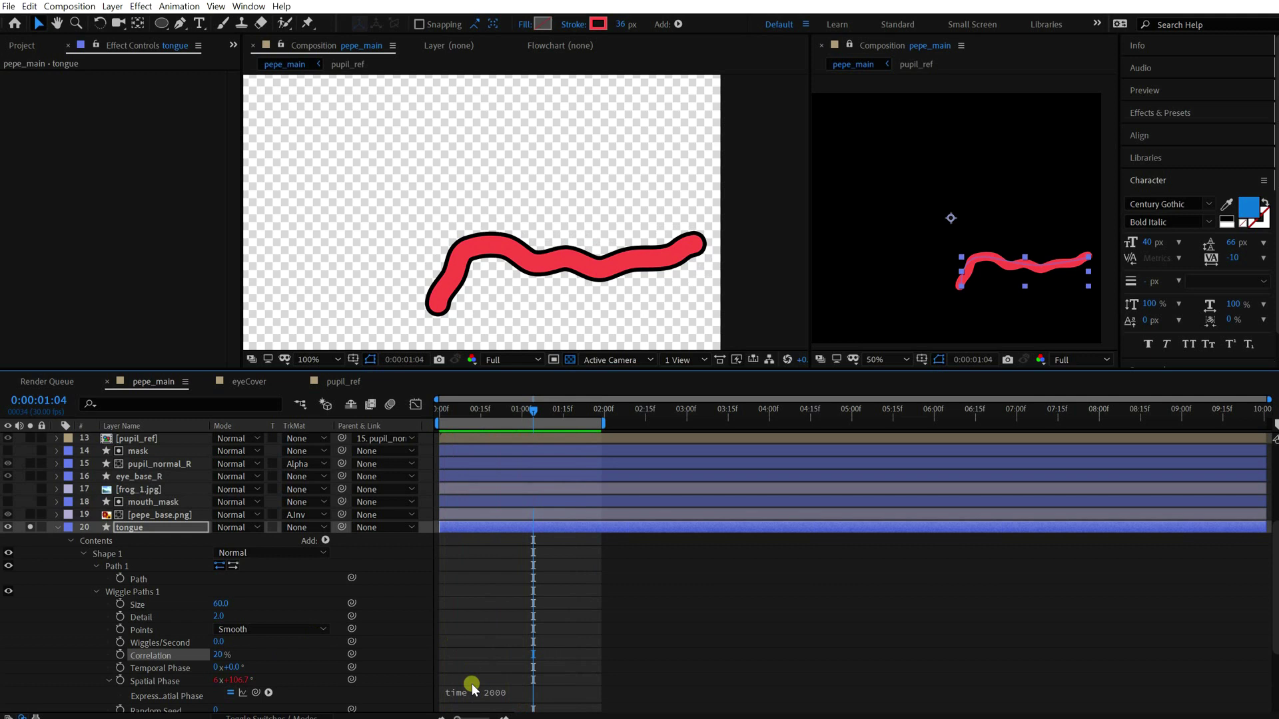
pyautogui.press('space')
# Step: Set the tongue's Wiggle Paths Size to 80 and Detail to 1.5, and preview the result
pyautogui.click(219, 605)
pyautogui.write('1.5')
pyautogui.press('Return')
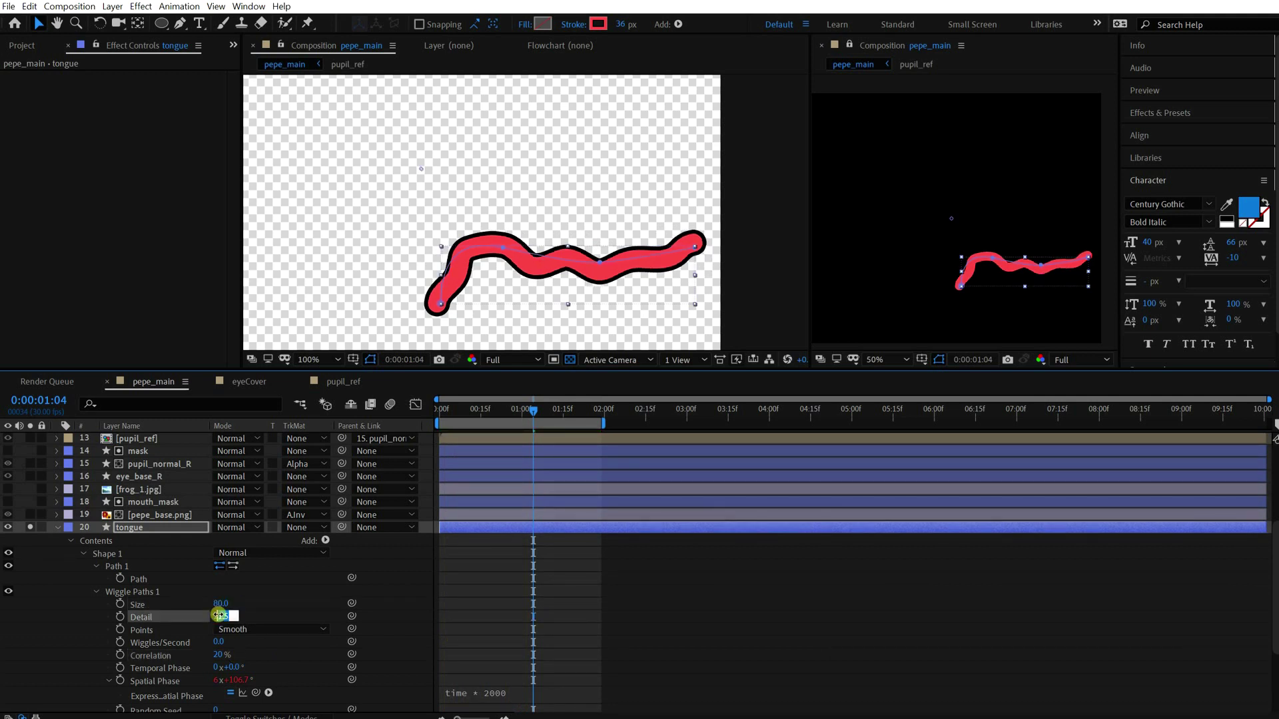
pyautogui.press('space')
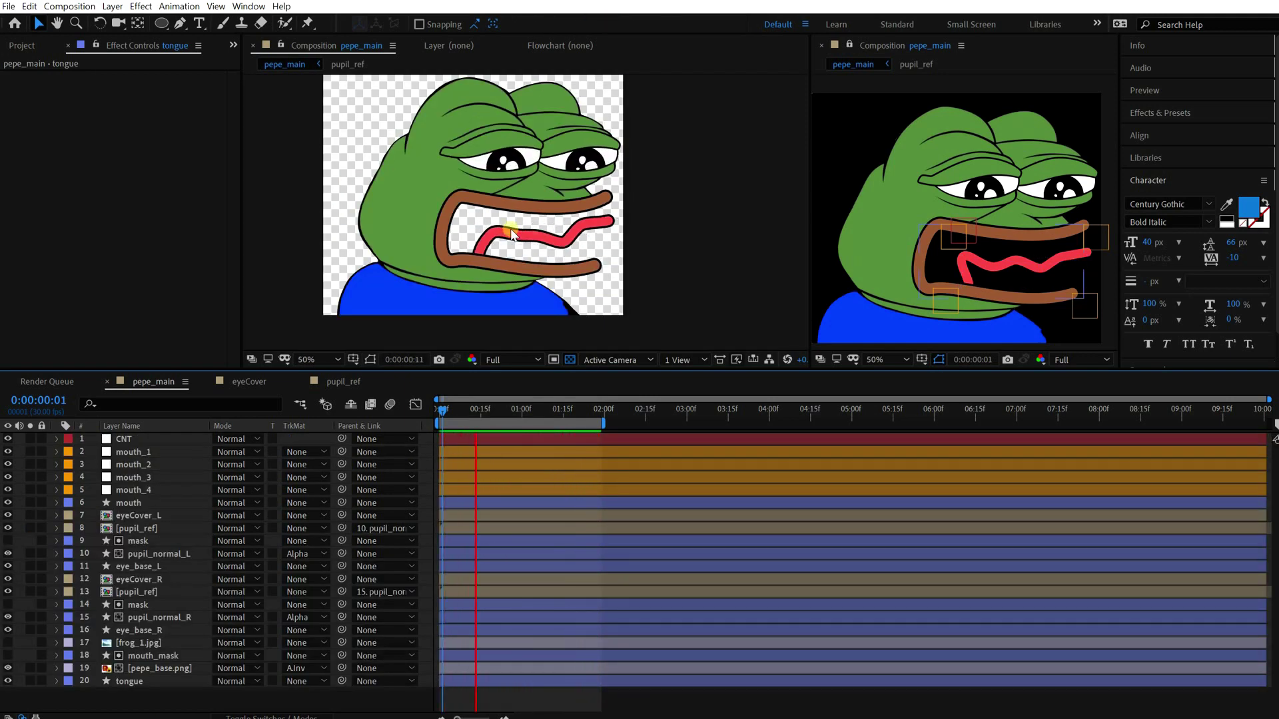
# Step: Add a Checkbox Control effect to the CNT layer and name it angry
pyautogui.click(478, 441)
pyautogui.click(136, 437)
pyautogui.click(143, 8)
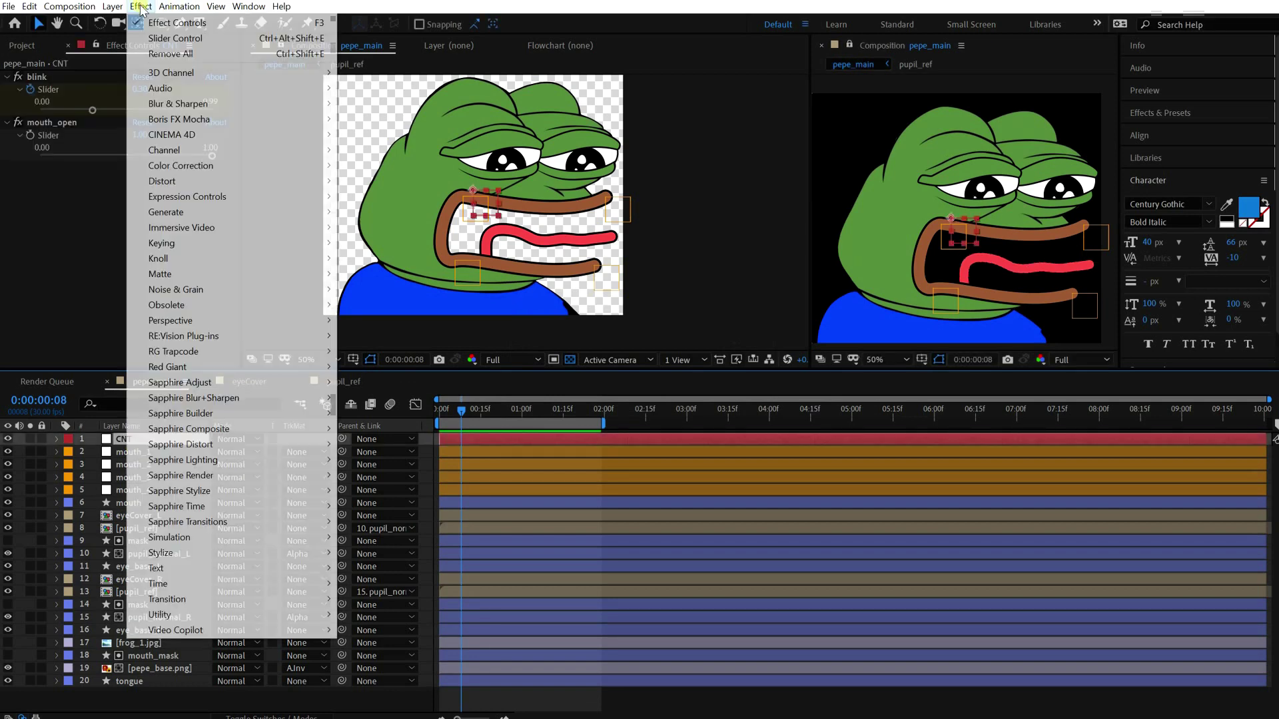
pyautogui.moveTo(280, 194)
pyautogui.click(313, 221)
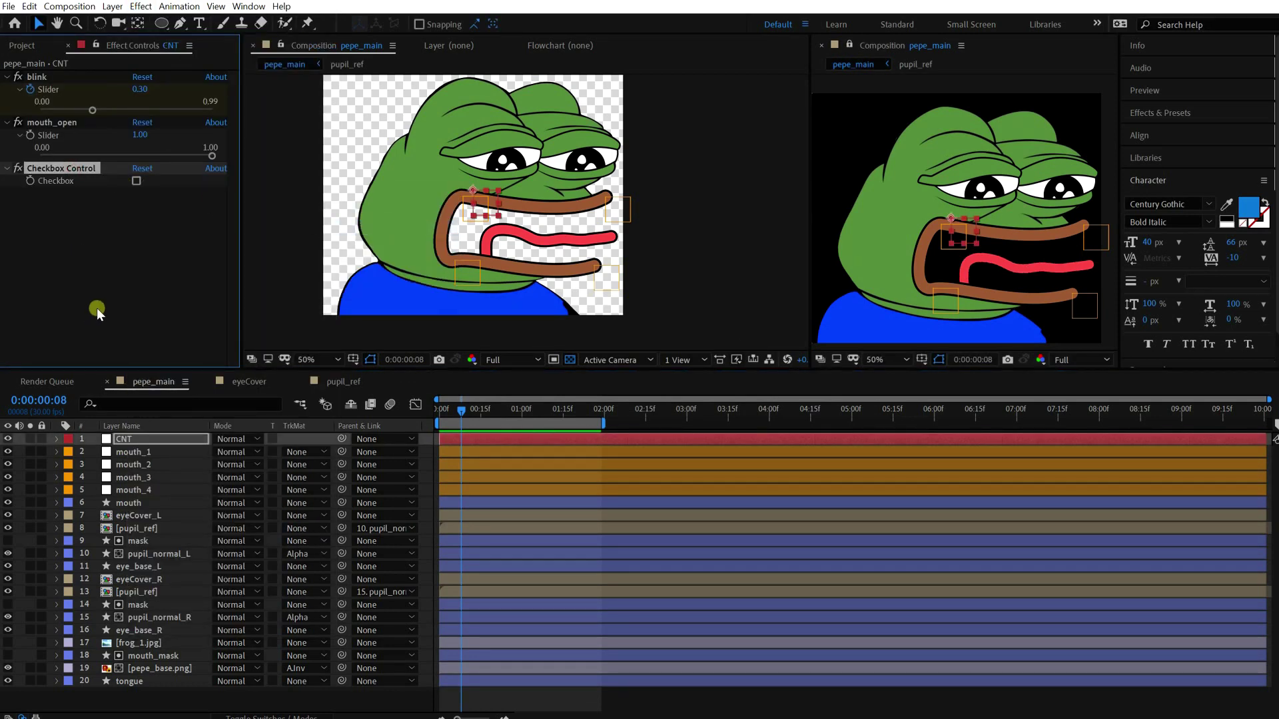
pyautogui.press('Return')
pyautogui.write('angry')
pyautogui.press('Return')
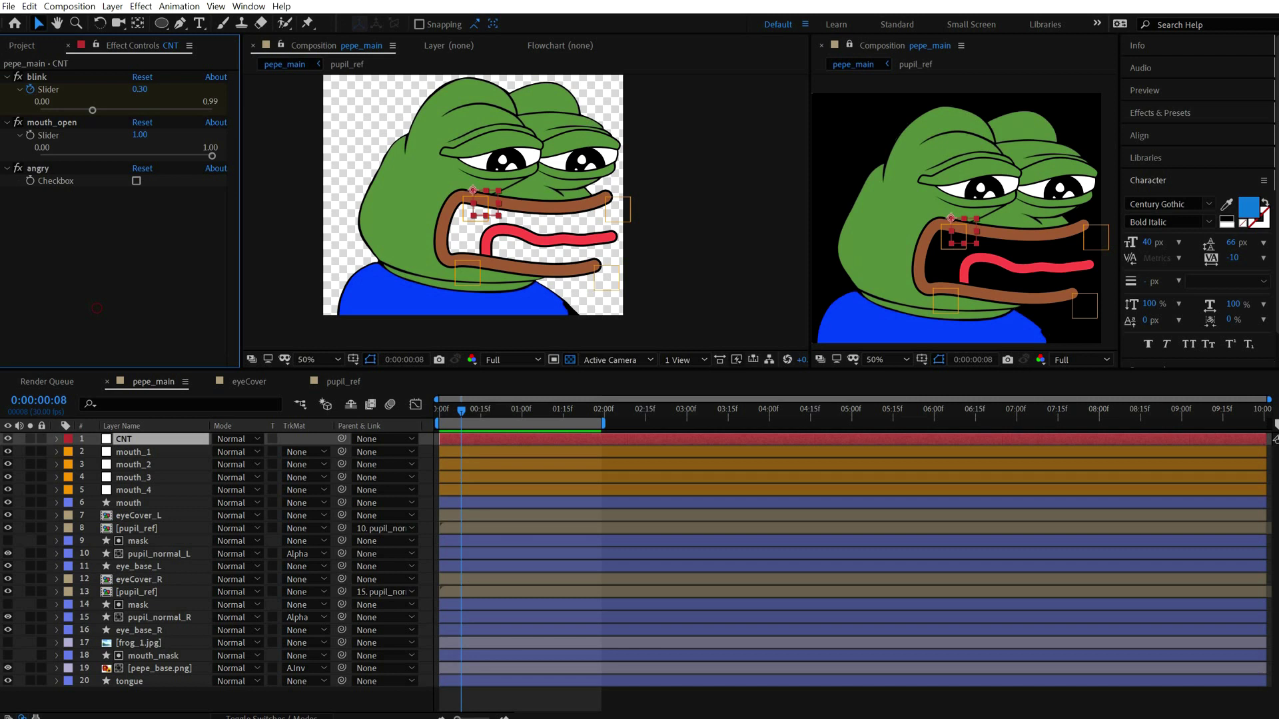
# Step: Duplicate the pupil_normal_L layer and set the copy to No Track Matte
pyautogui.click(7, 123)
pyautogui.click(6, 77)
pyautogui.click(138, 555)
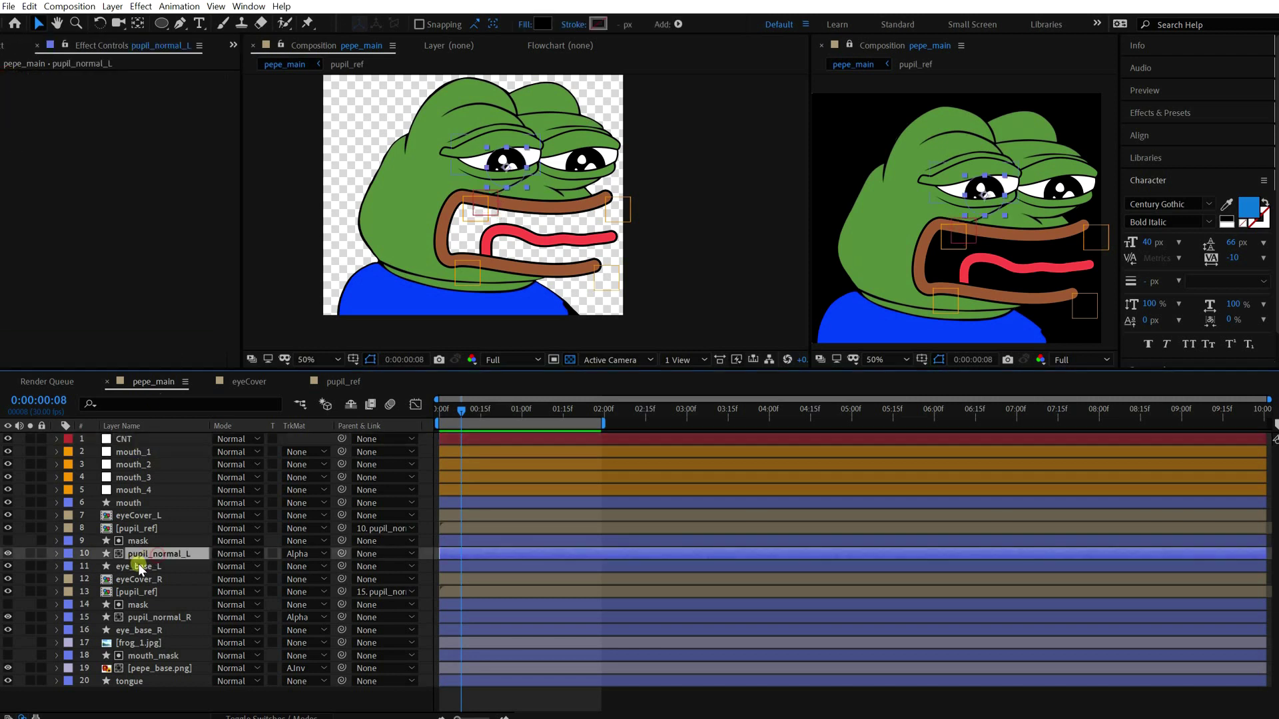
pyautogui.hotkey('ctrl', 'd')
pyautogui.click(305, 541)
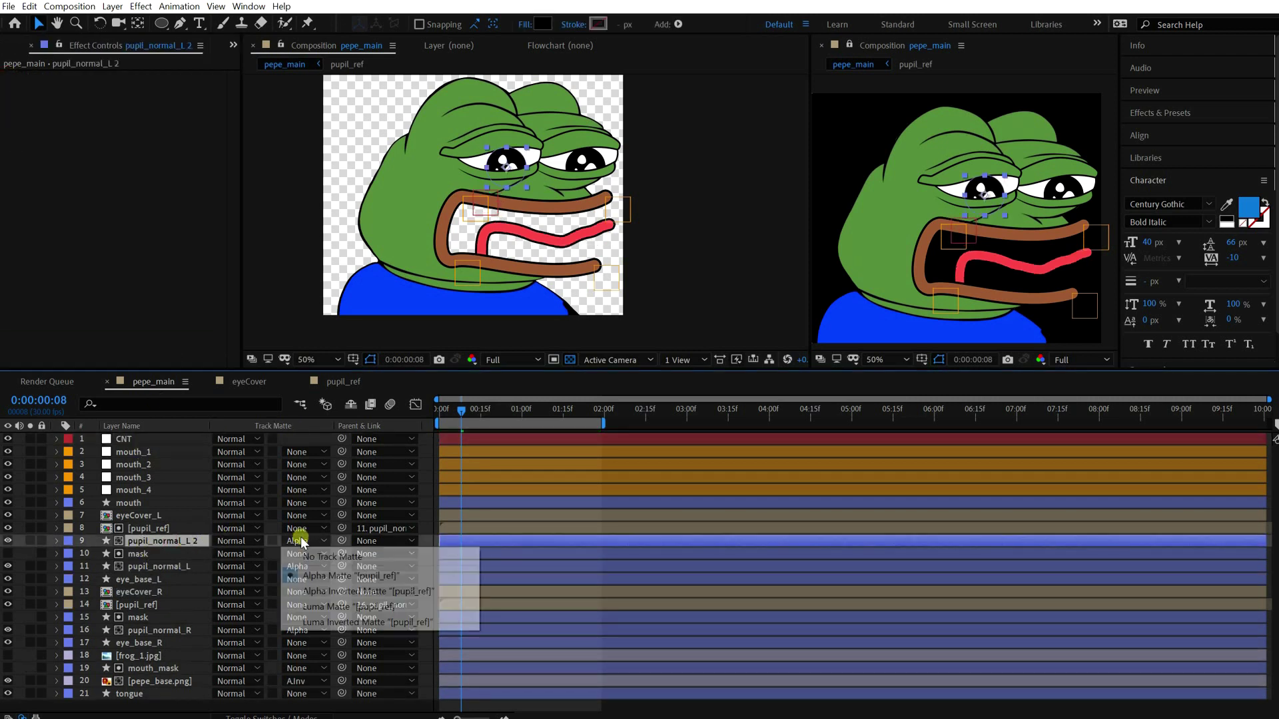
pyautogui.click(314, 548)
# Step: Rename the duplicated pupil layer pupil_angry and move it above the pupil_ref layer of the same eye
pyautogui.press('Return')
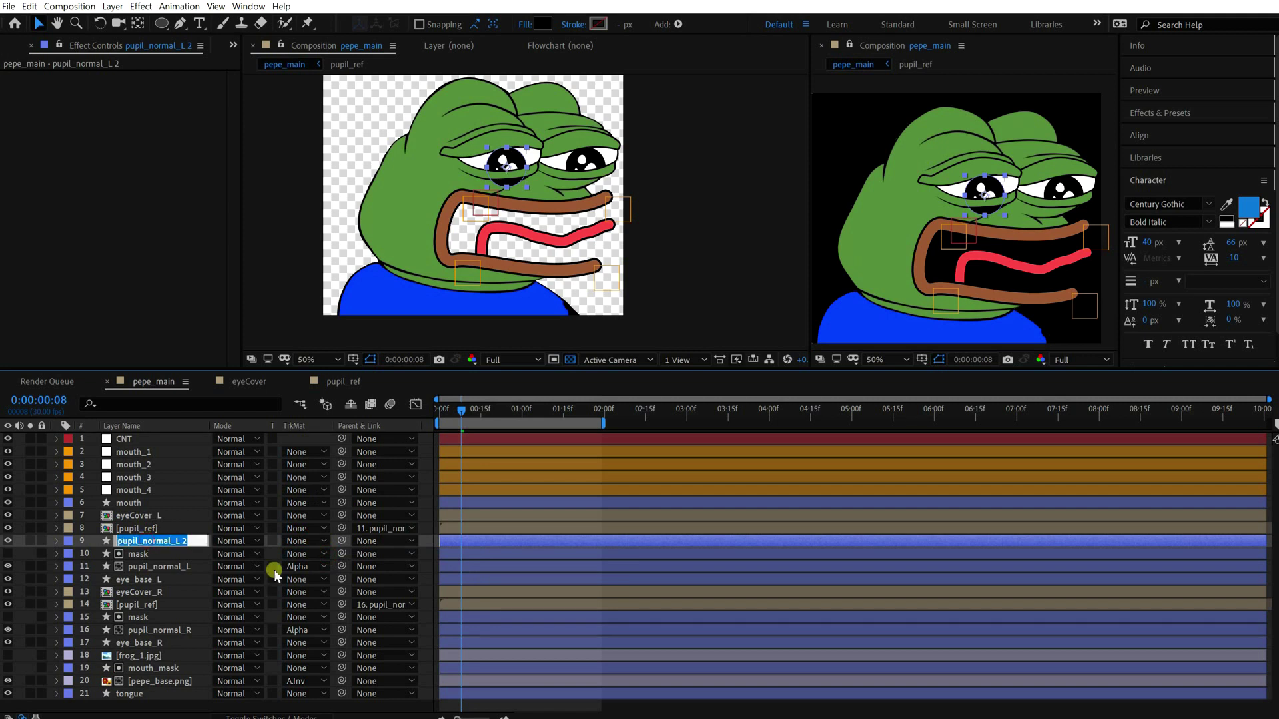
pyautogui.press('BackSpace')
pyautogui.press('BackSpace')
pyautogui.press('BackSpace')
pyautogui.press('BackSpace')
pyautogui.press('BackSpace')
pyautogui.press('BackSpace')
pyautogui.press('BackSpace')
pyautogui.press('BackSpace')
pyautogui.press('BackSpace')
pyautogui.press('BackSpace')
pyautogui.write('angry')
pyautogui.press('Return')
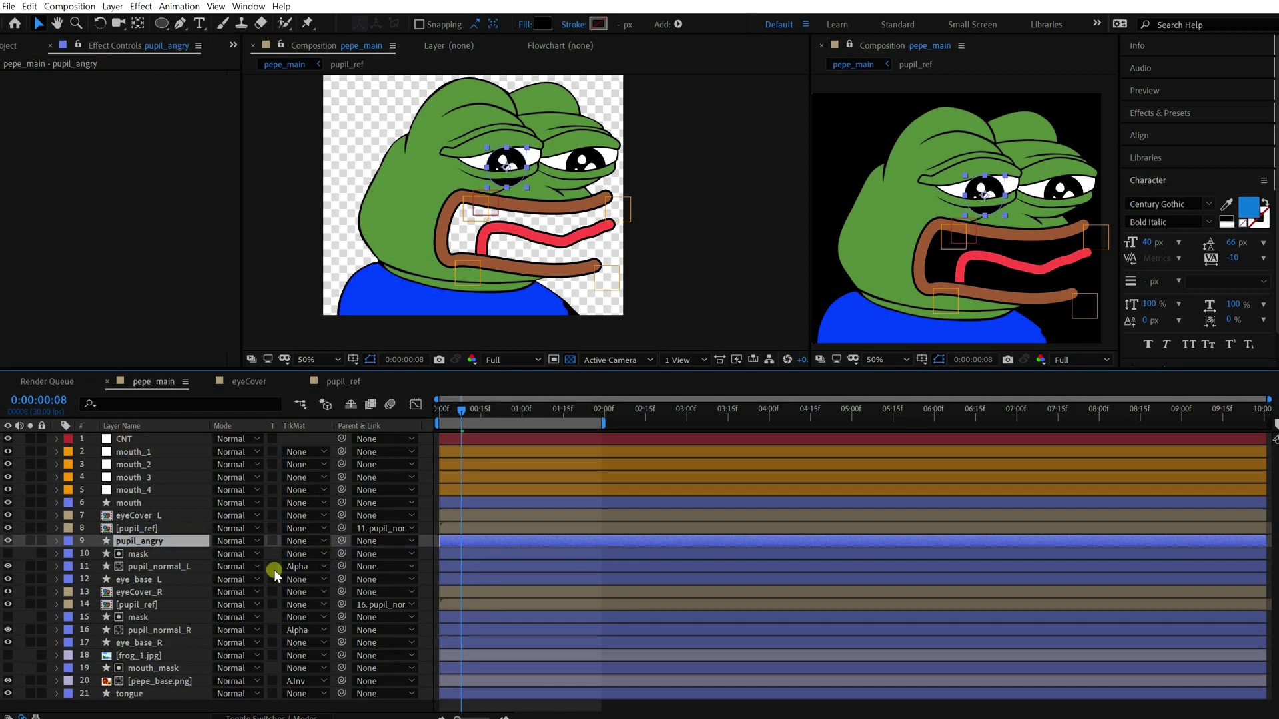
pyautogui.moveTo(125, 540); pyautogui.dragTo(127, 531)
# Step: Set the ellipse size of the pupil_angry layer to 20
pyautogui.press('u')
pyautogui.press('u')
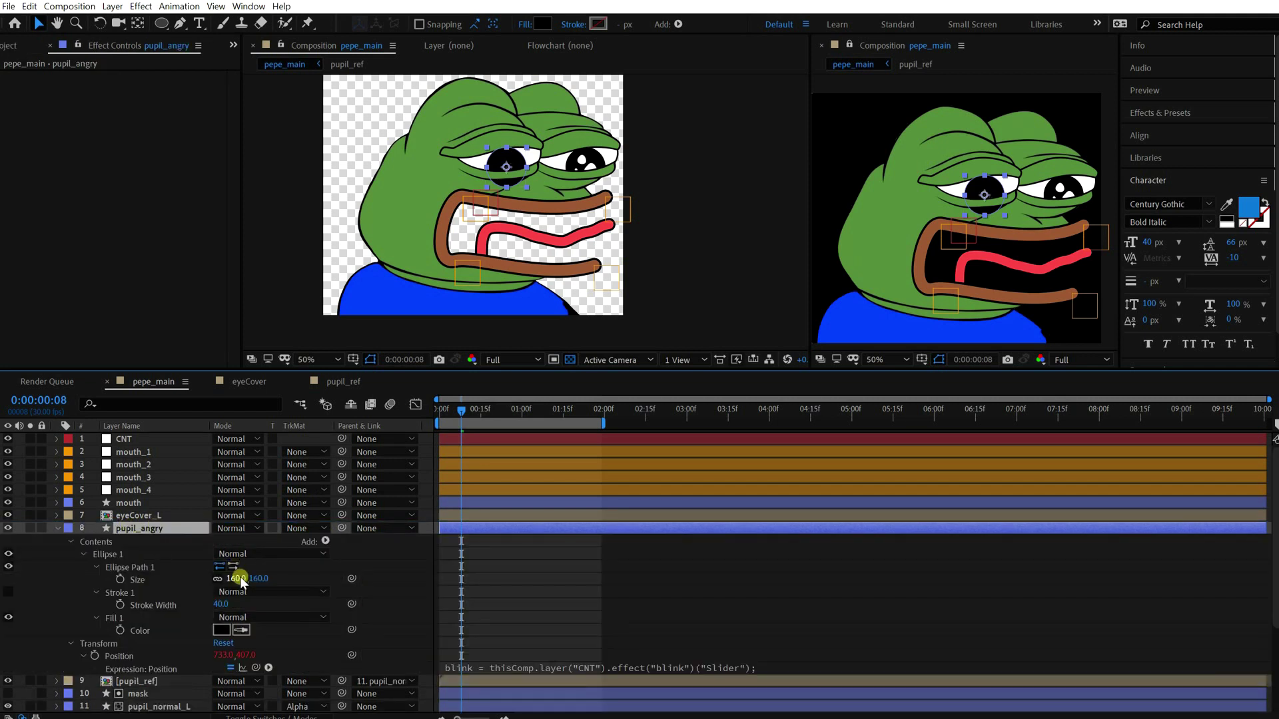
pyautogui.write('20')
pyautogui.press('Return')
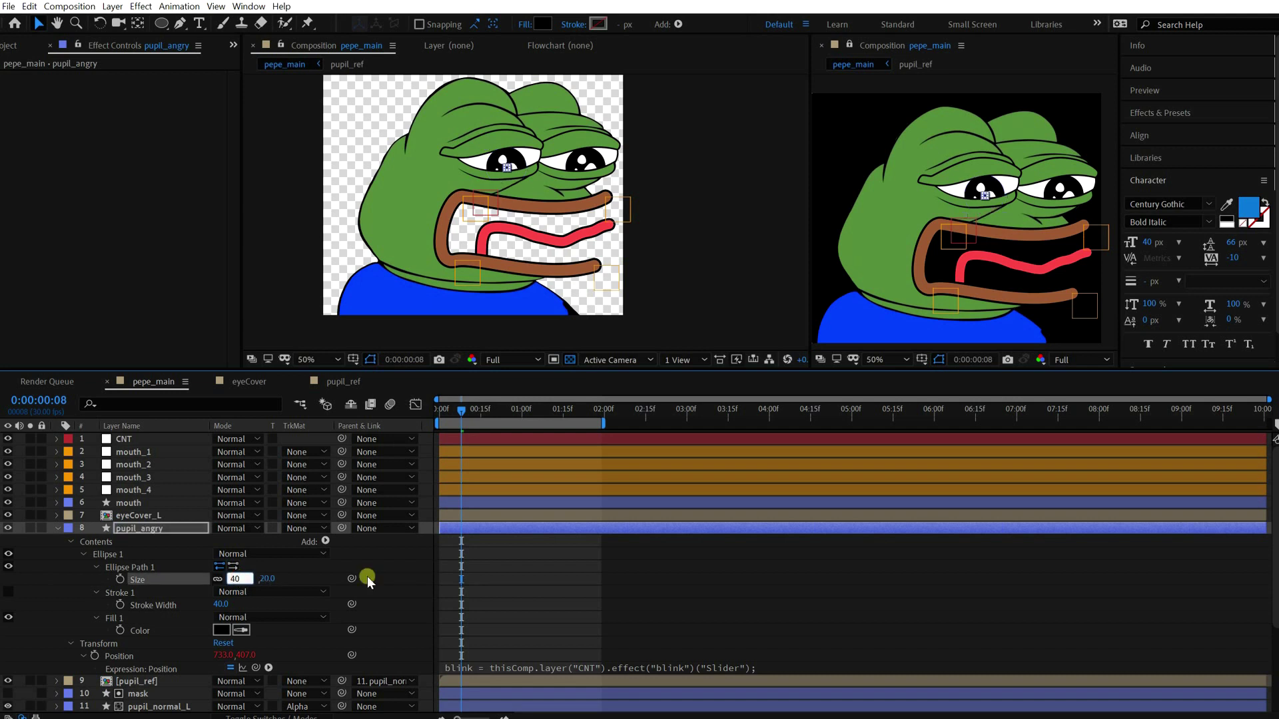
# Step: Rename the pupil_angry layer to pupil_angry_L
pyautogui.press('Return')
pyautogui.press('u')
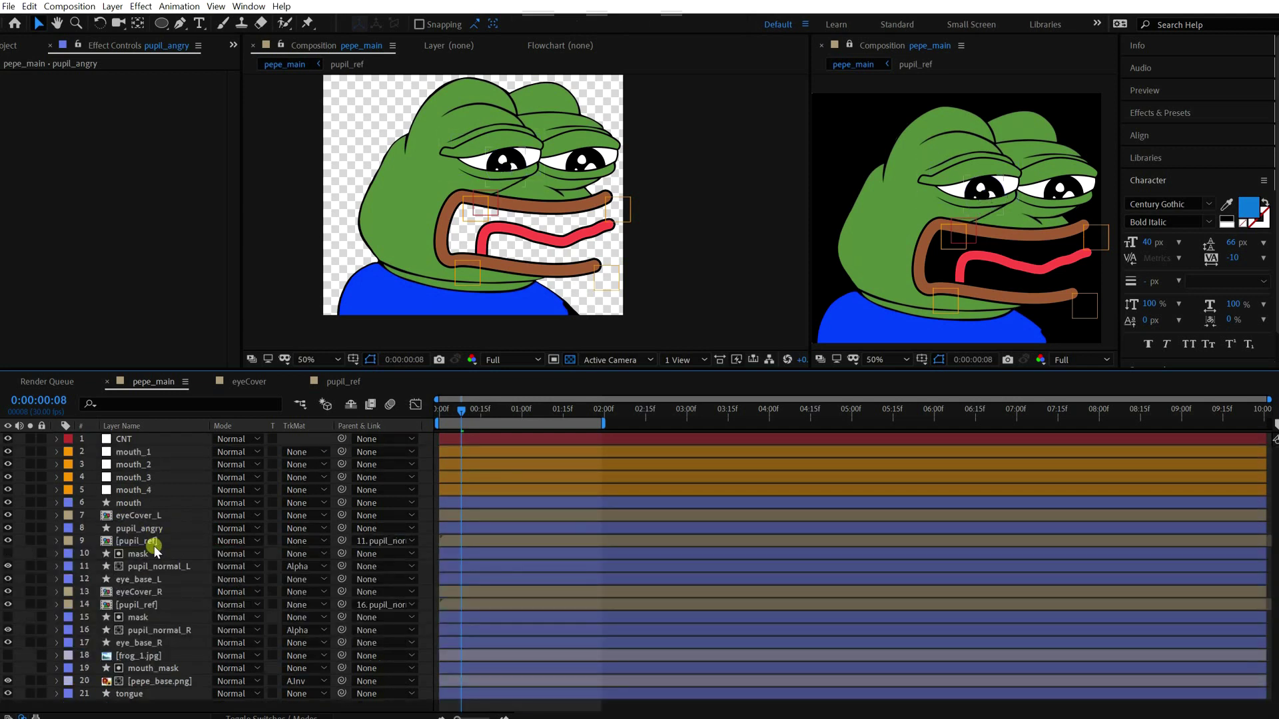
pyautogui.press('Return')
pyautogui.press('End')
pyautogui.write('_L')
pyautogui.press('Return')
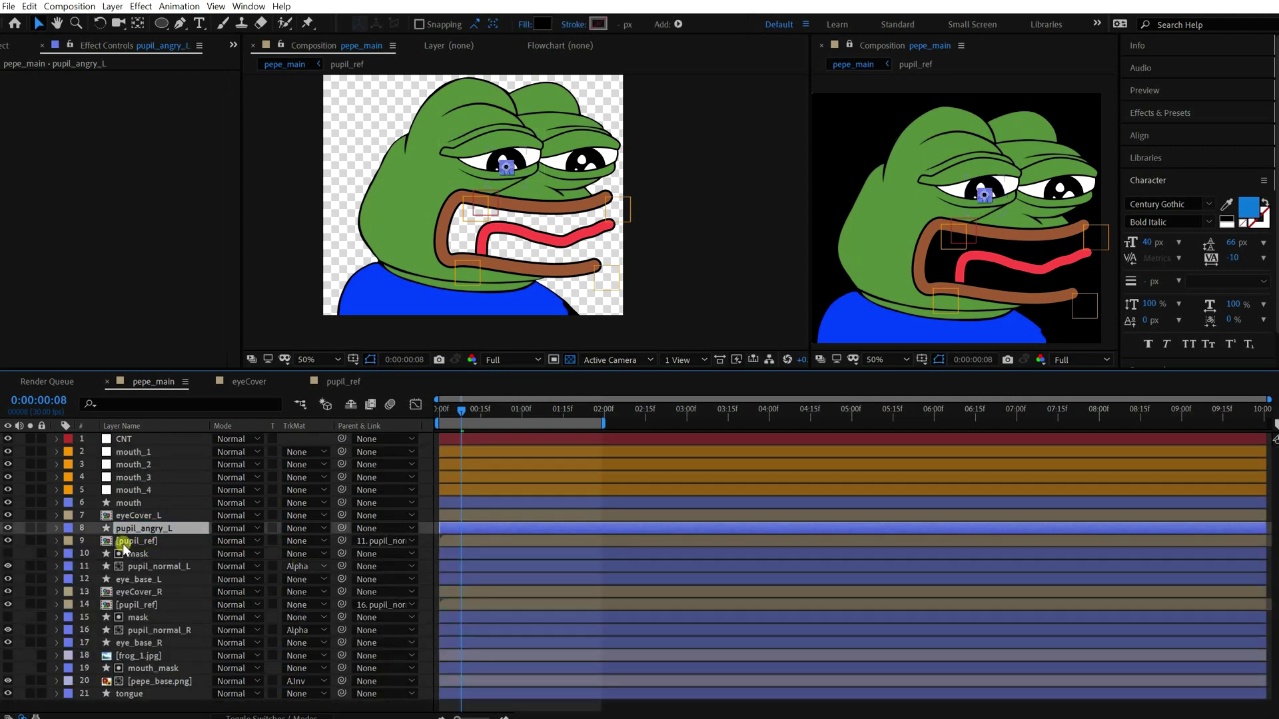
# Step: Reveal the opacity of the left pupil_ref, pupil_normal_L and pupil_angry_L layers together with the angry checkbox of the CNT layer
pyautogui.click(167, 541)
pyautogui.keyDown('ctrl'); pyautogui.click(152, 567); pyautogui.keyUp('ctrl')
pyautogui.press('t')
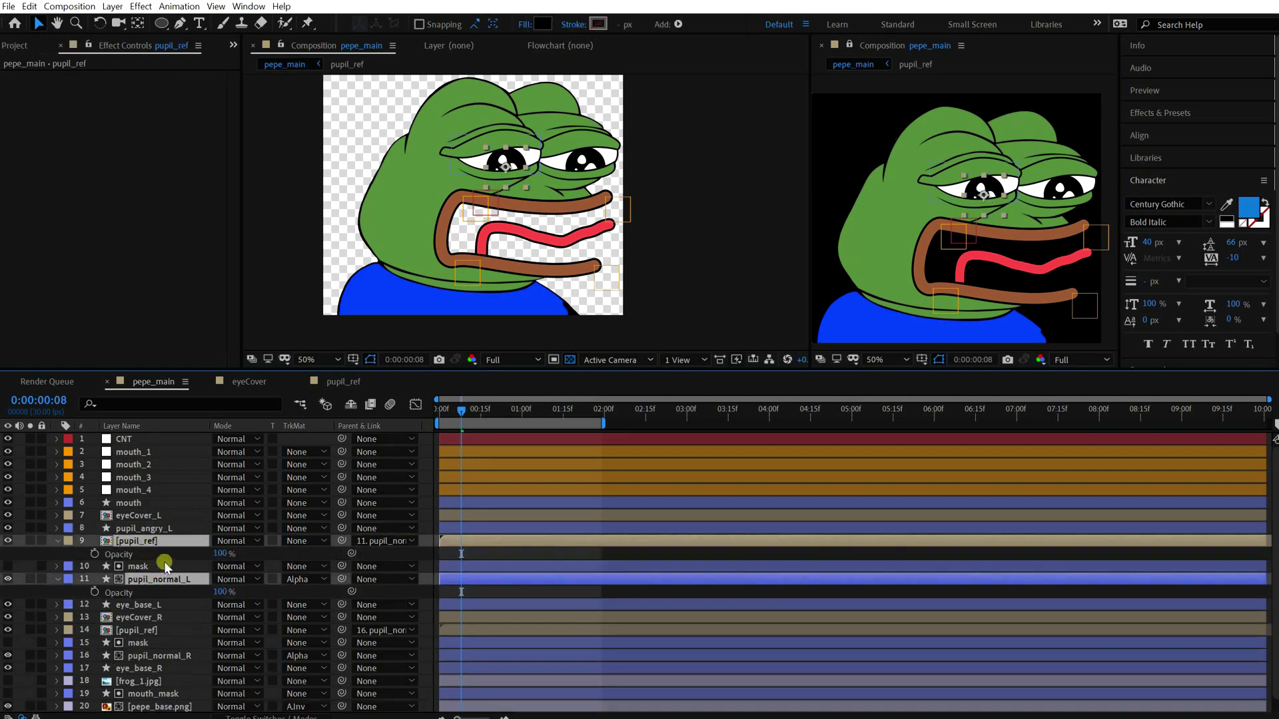
pyautogui.click(157, 527)
pyautogui.press('t')
pyautogui.click(115, 440)
pyautogui.press('e')
pyautogui.click(82, 478)
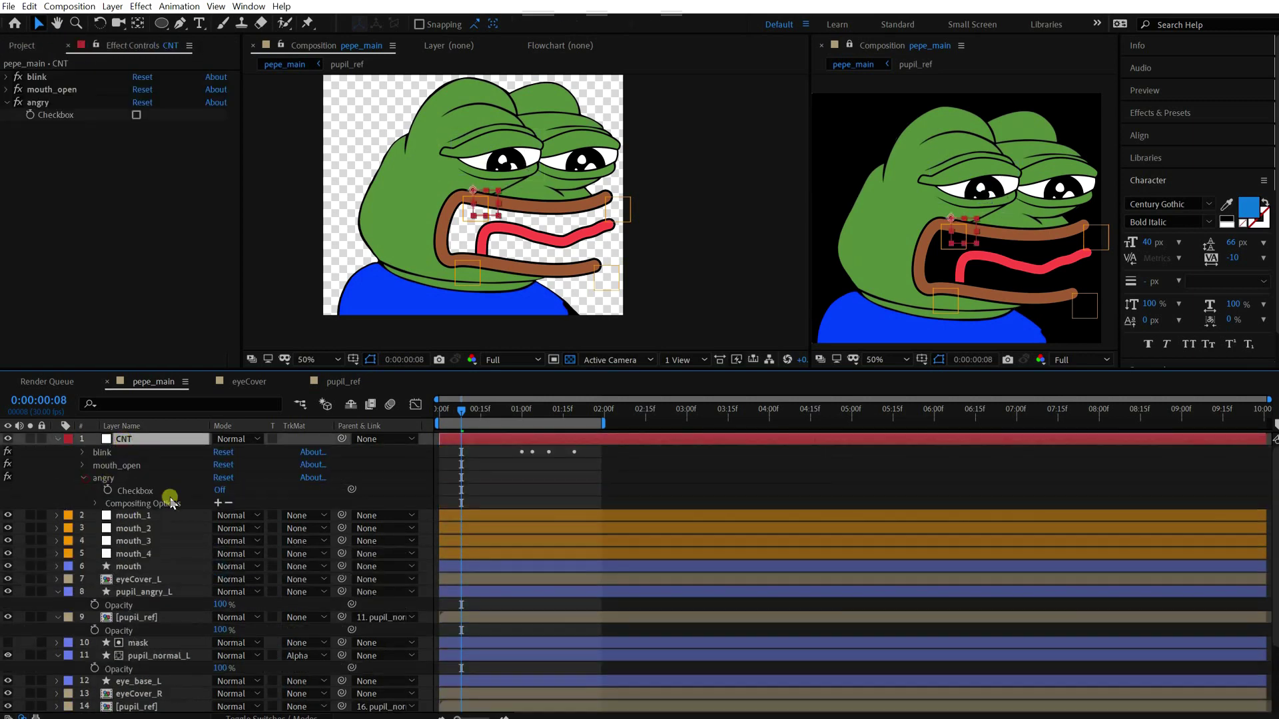
pyautogui.scroll(-1, 170, 500)
pyautogui.moveTo(188, 370); pyautogui.dragTo(188, 347)
pyautogui.scroll(2, 226, 466)
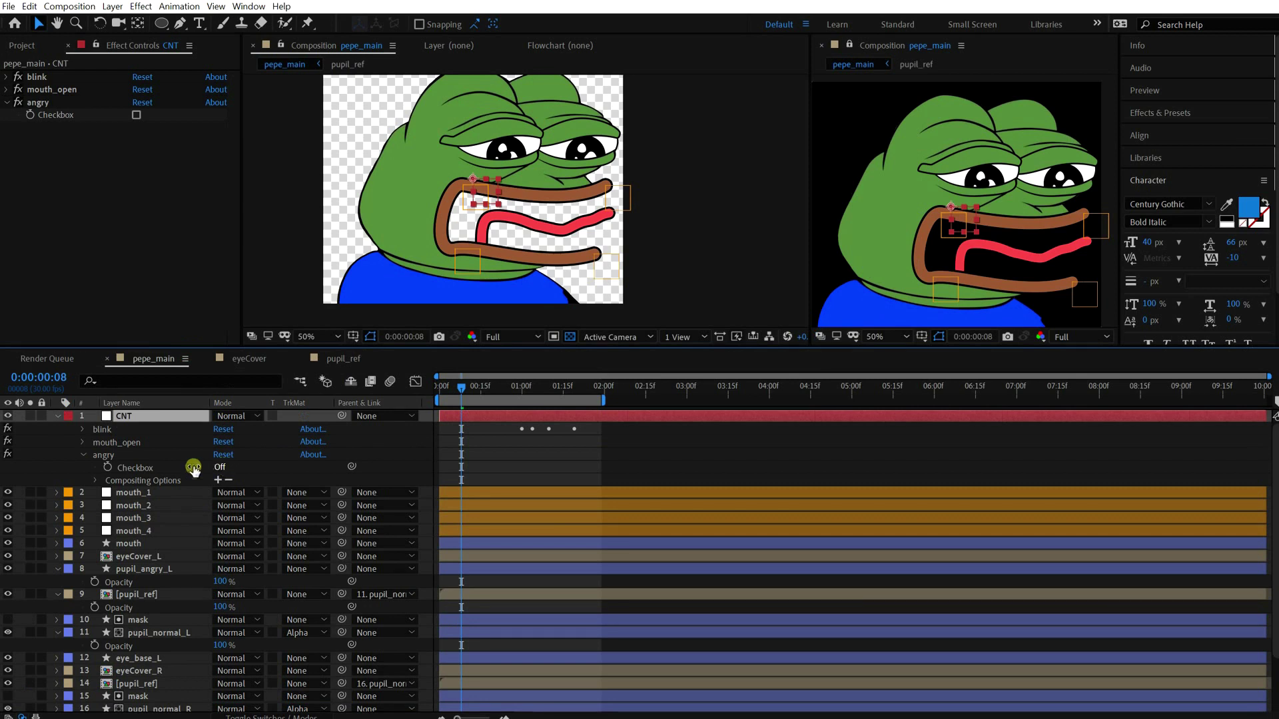
# Step: Drive the opacity of pupil_angry_L with an expression that multiplies the CNT layer's angry checkbox by 100
pyautogui.click(134, 468)
pyautogui.keyDown('alt'); pyautogui.click(96, 582); pyautogui.keyUp('alt')
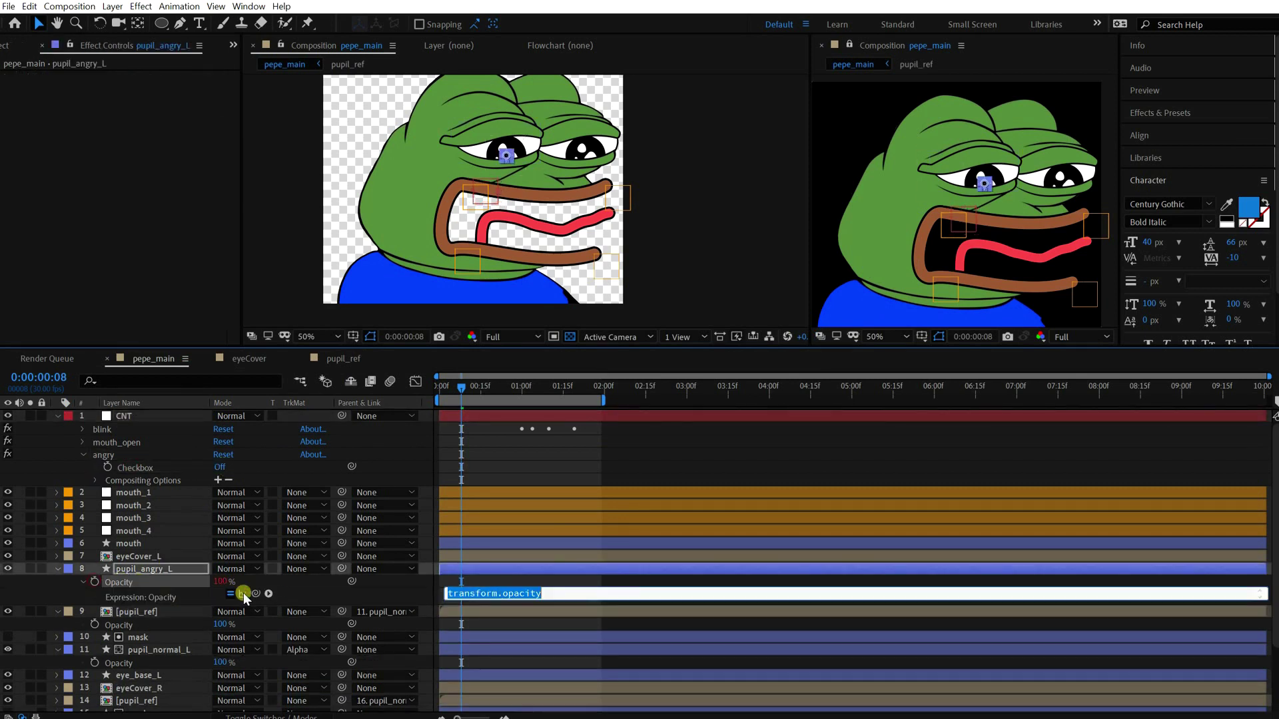
pyautogui.moveTo(256, 594); pyautogui.dragTo(133, 468)
pyautogui.click(219, 467)
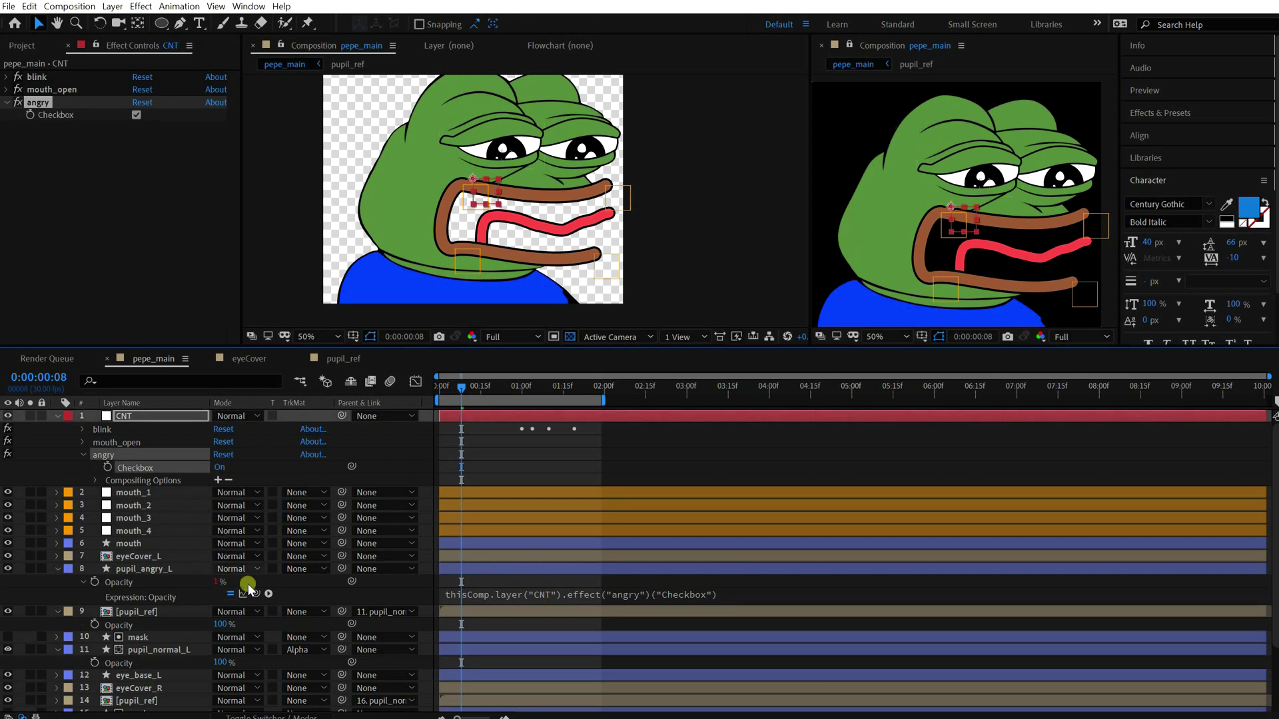
pyautogui.click(219, 467)
pyautogui.click(562, 591)
pyautogui.click(752, 591)
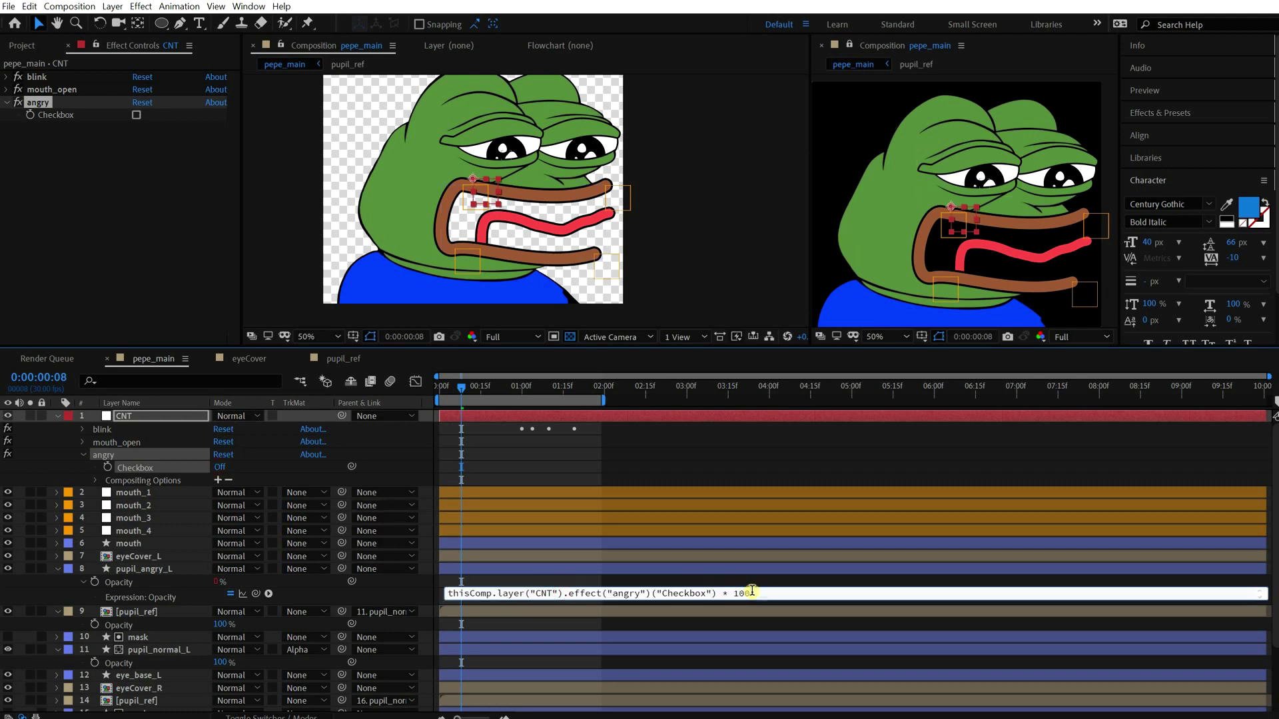
# Step: Solo the pupil_angry_L layer and toggle the angry checkbox to check its opacity
pyautogui.click(30, 569)
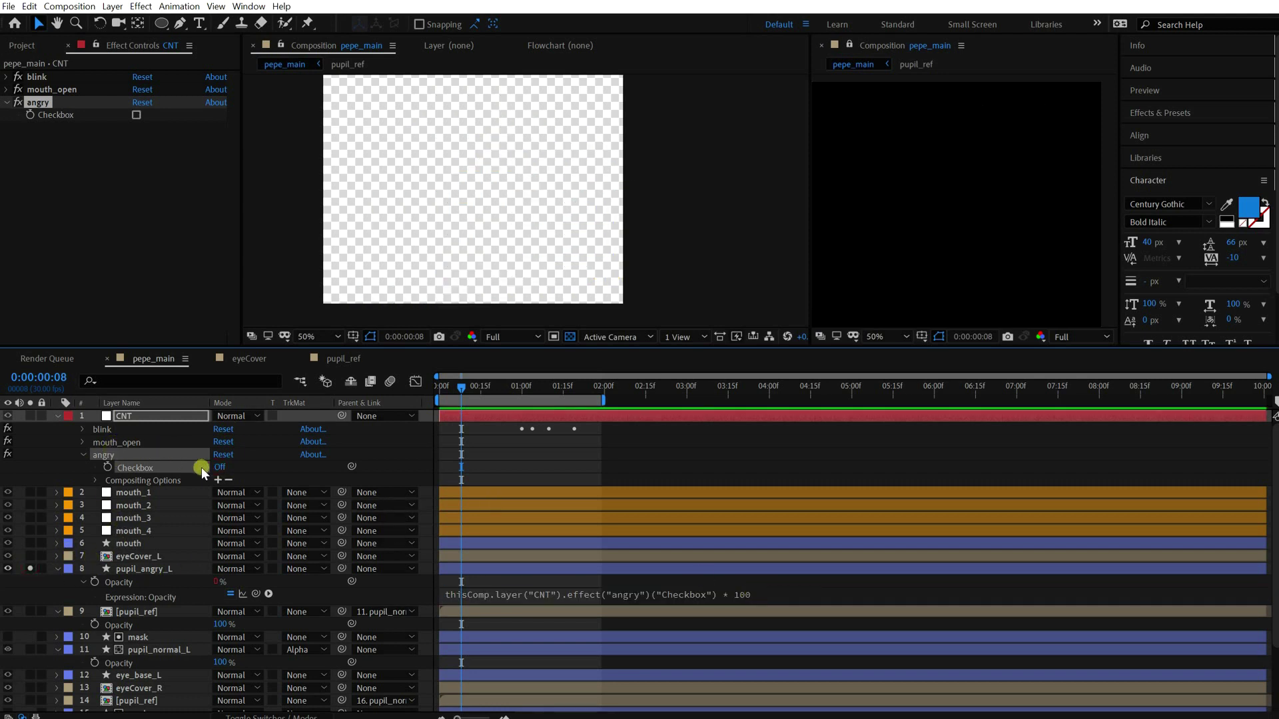
pyautogui.click(506, 155)
pyautogui.click(231, 454)
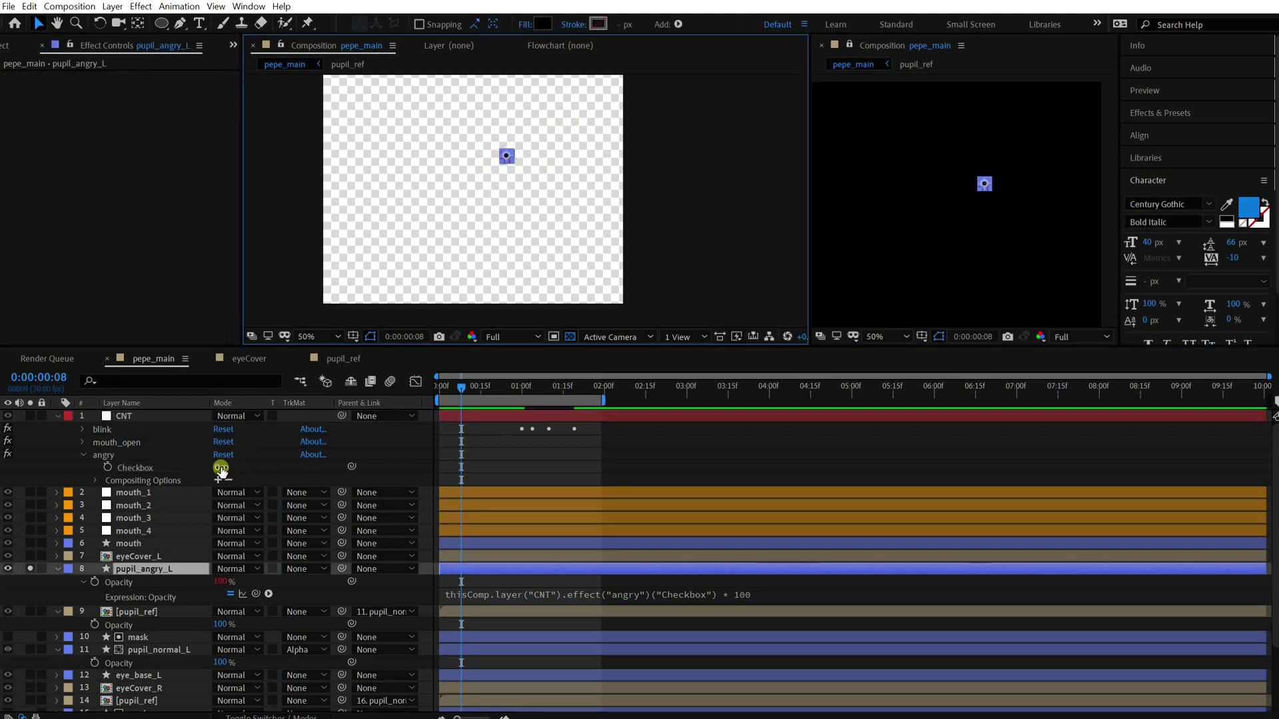
pyautogui.click(221, 469)
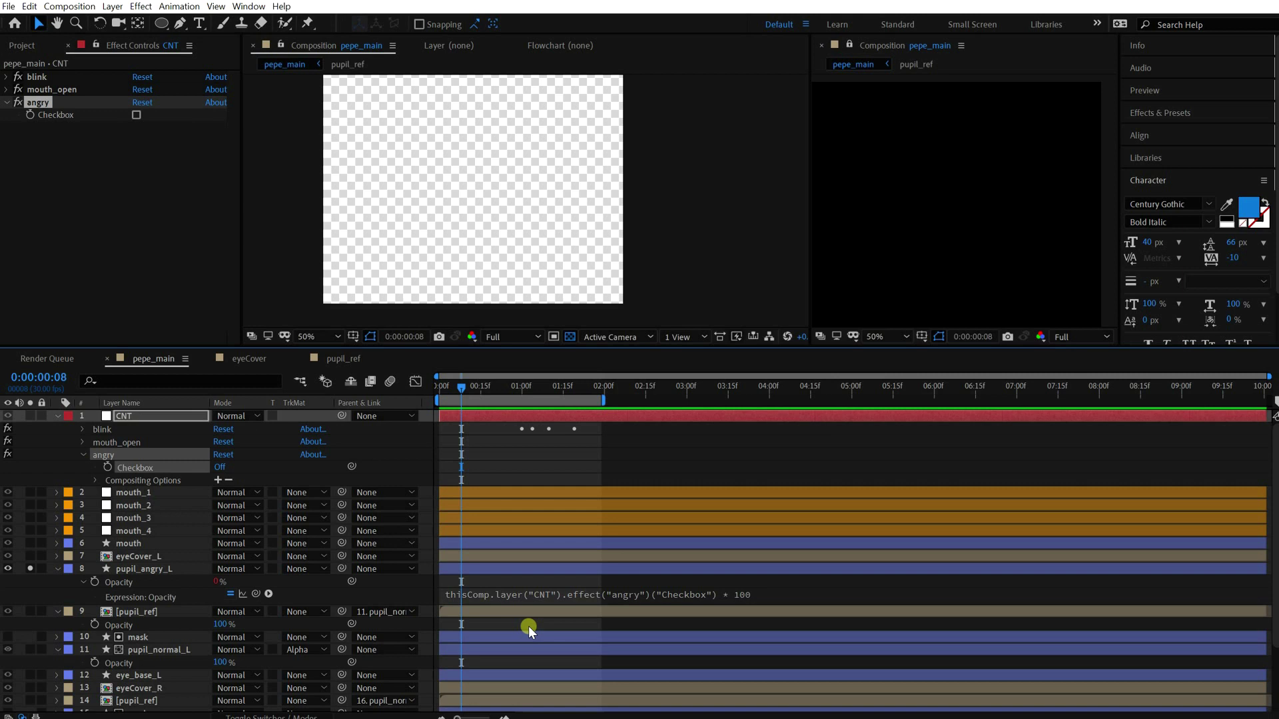
# Step: Give the left pupil_ref layer's opacity the expression (1 - thisComp.layer("CNT").effect("angry")("Checkbox")) * 100
pyautogui.click(163, 613)
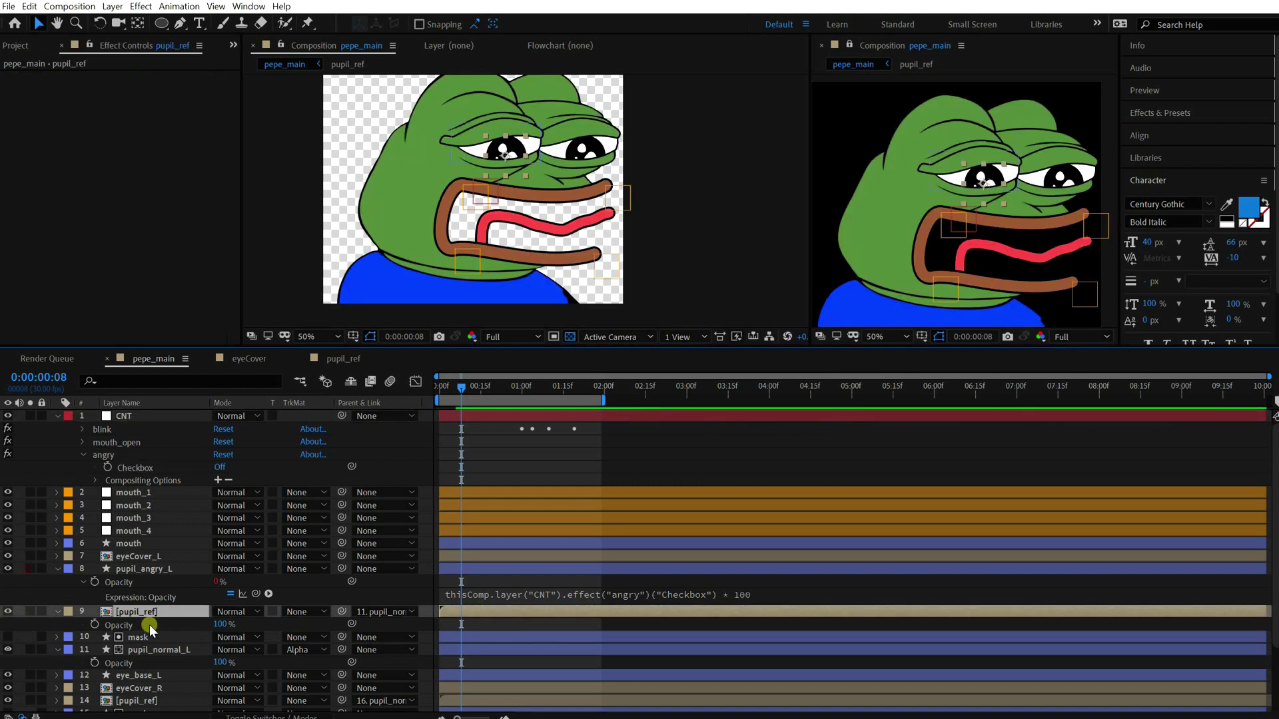
pyautogui.keyDown('ctrl'); pyautogui.click(162, 638); pyautogui.keyUp('ctrl')
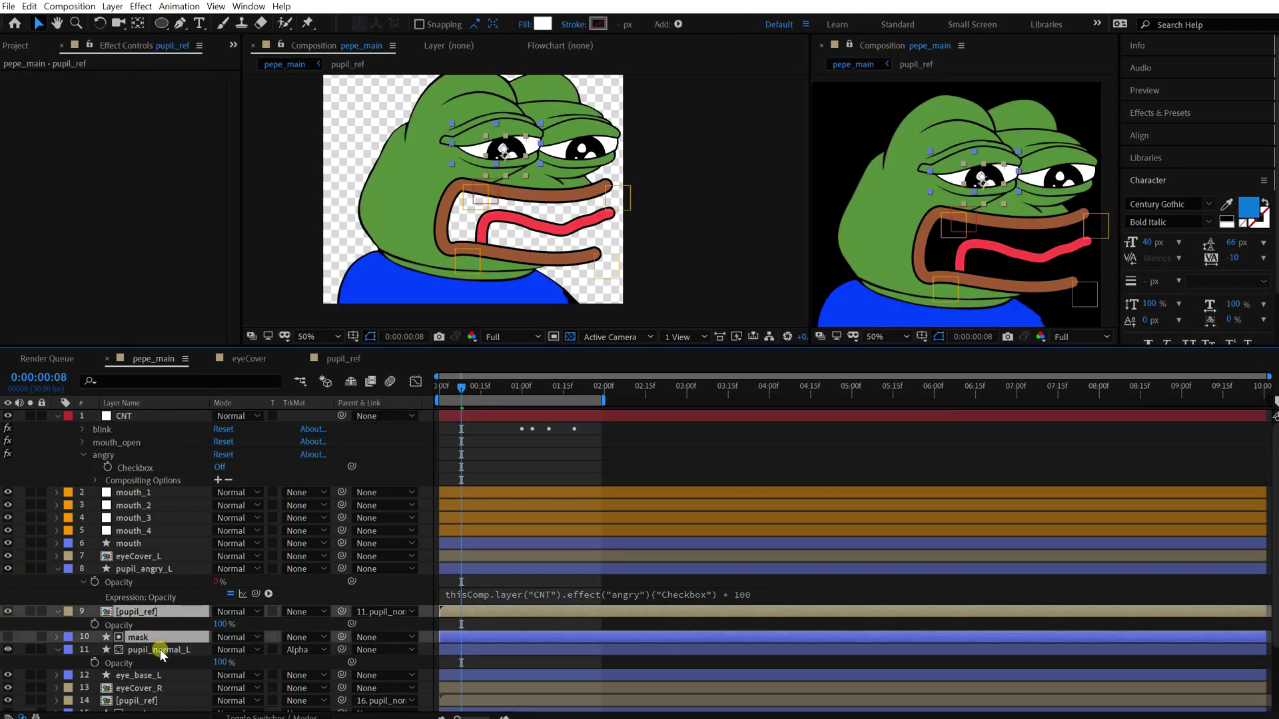
pyautogui.click(160, 649)
pyautogui.click(483, 595)
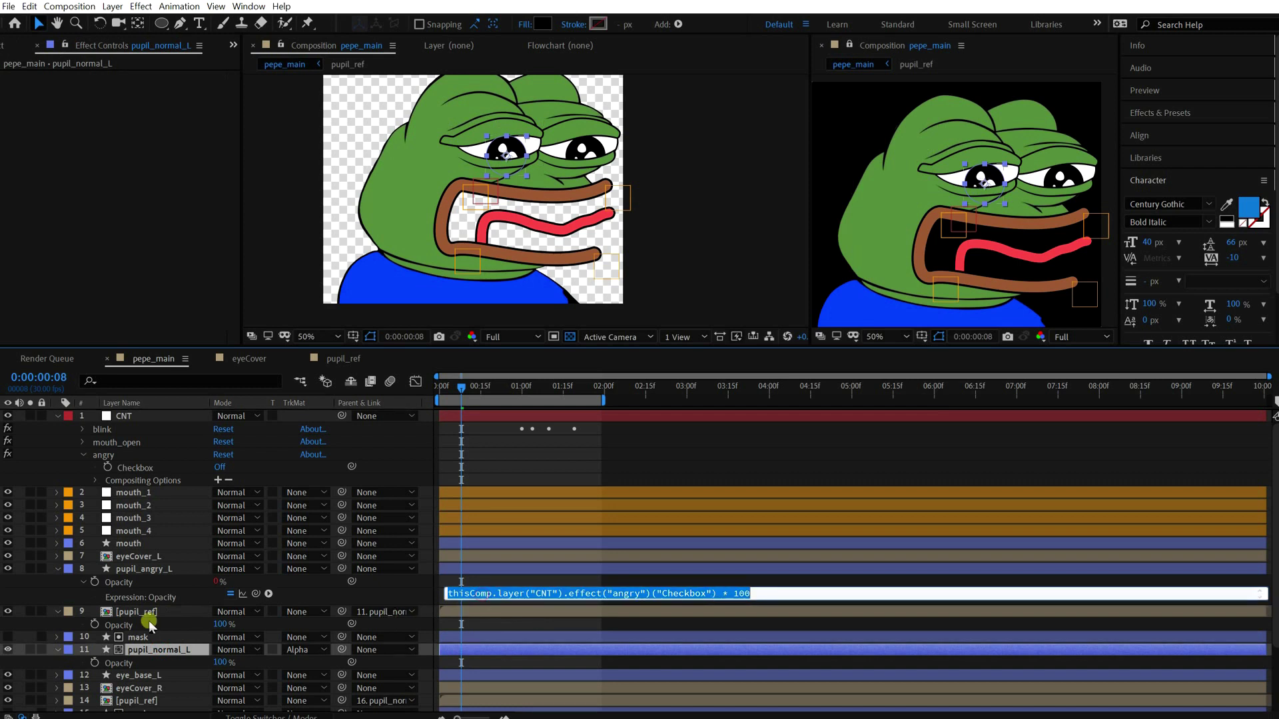
pyautogui.hotkey('ctrl', 'c')
pyautogui.keyDown('alt'); pyautogui.click(95, 625); pyautogui.keyUp('alt')
pyautogui.hotkey('ctrl', 'v')
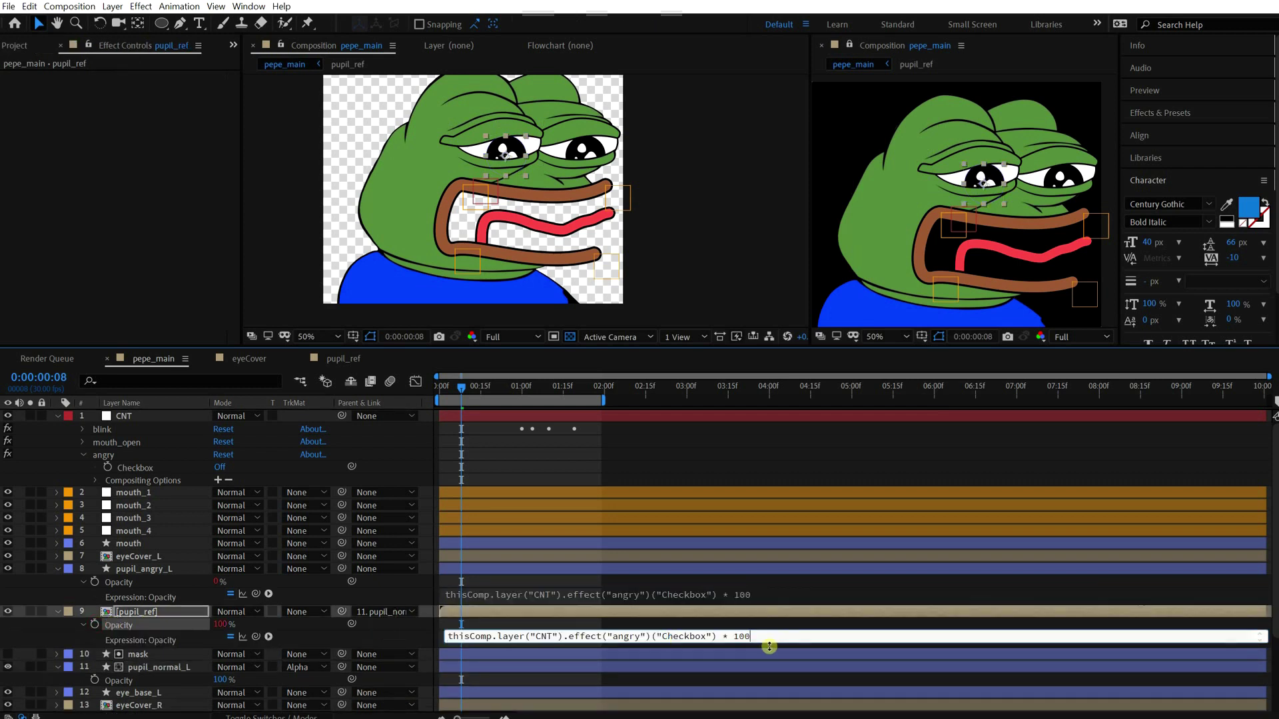
pyautogui.write('1 - ')
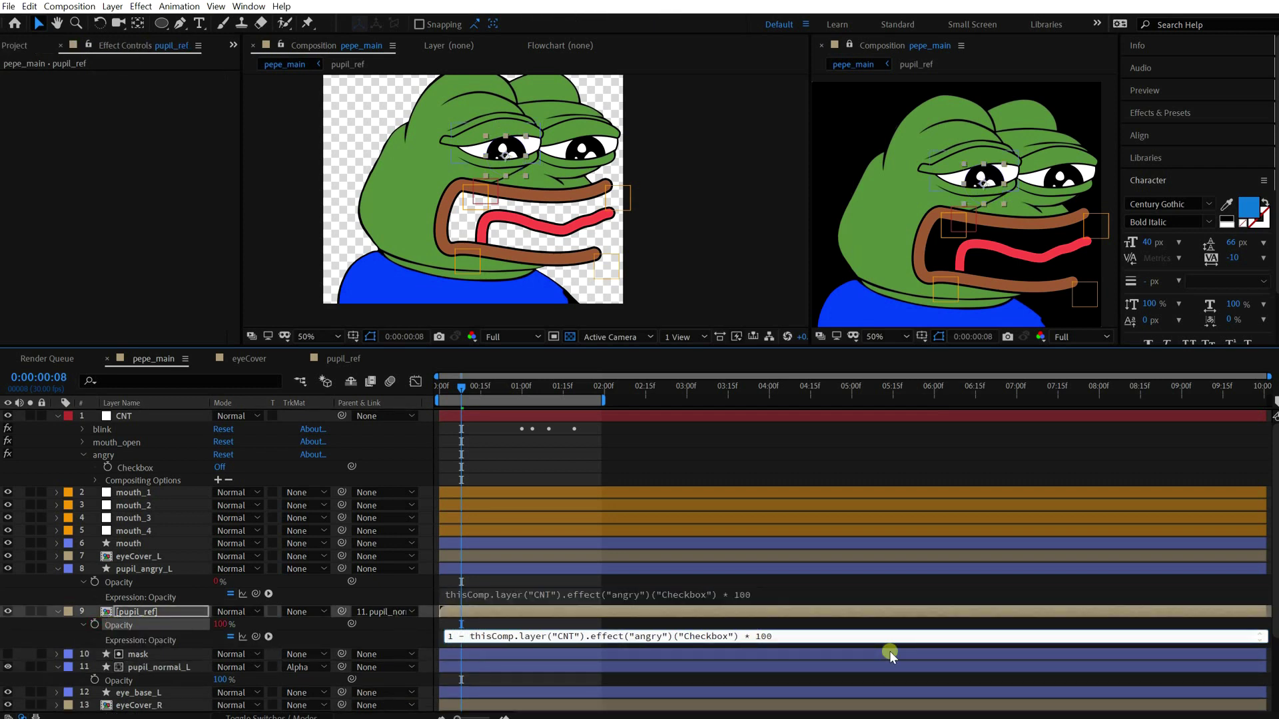
pyautogui.write('(')
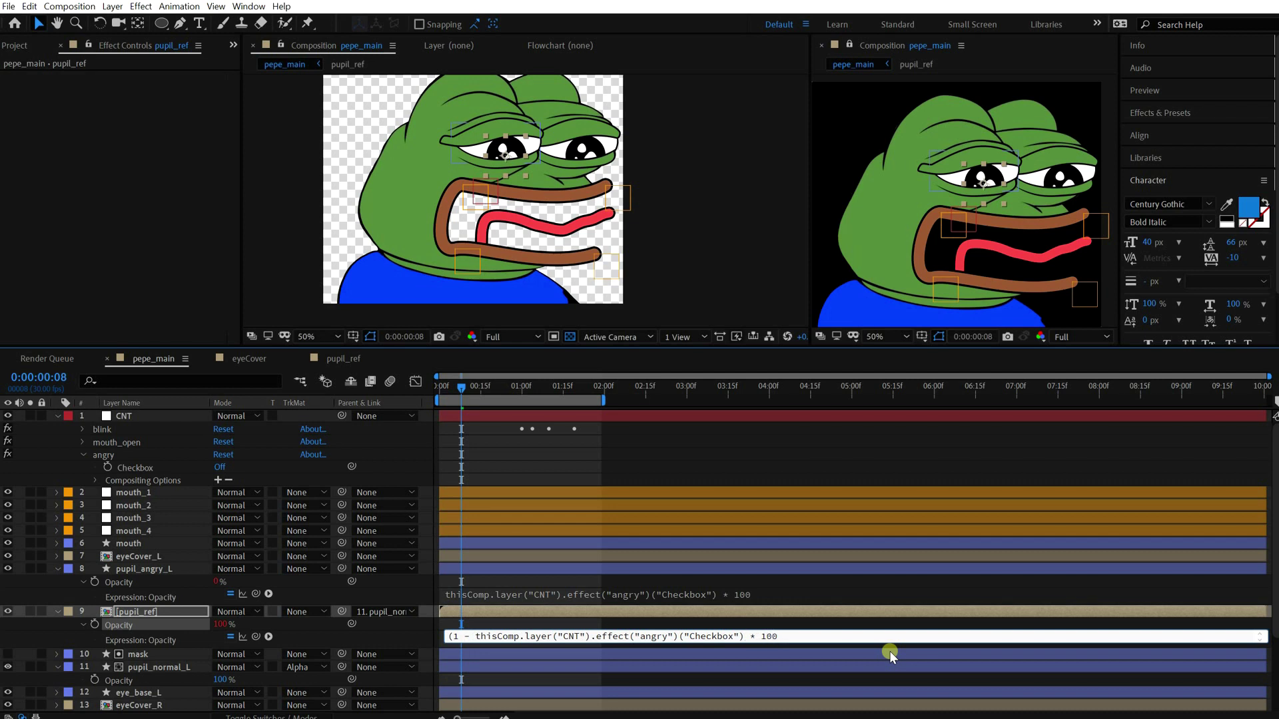
pyautogui.write(')')
# Step: Copy the inverted checkbox opacity expression from the left pupil_ref layer to pupil_normal_L
pyautogui.click(765, 637)
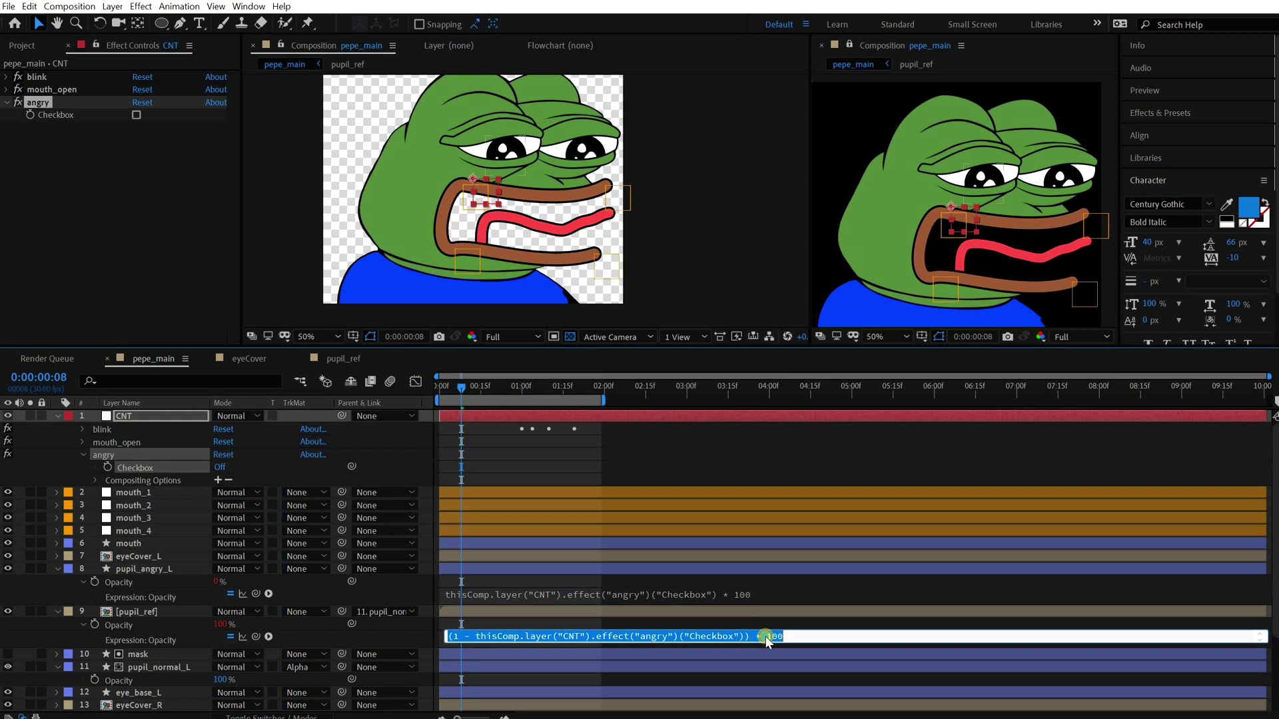
pyautogui.click(114, 680)
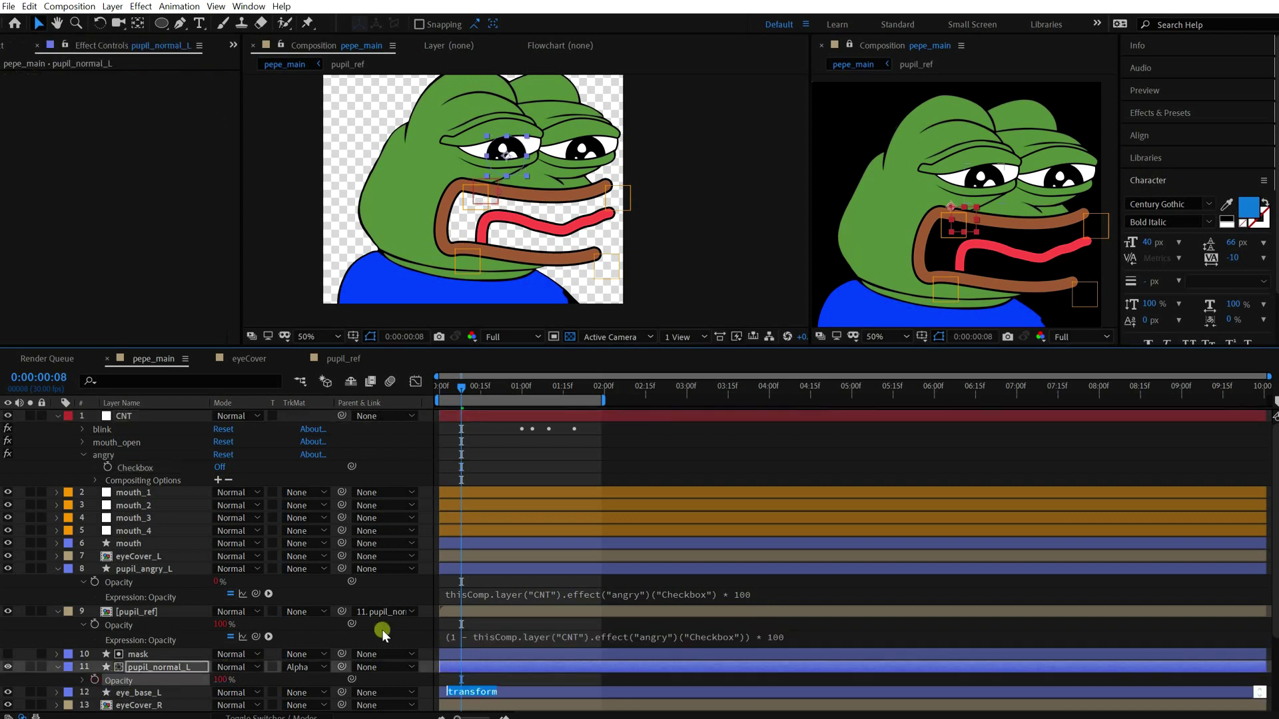
pyautogui.hotkey('ctrl', 'v')
# Step: Toggle the angry checkbox on and off to test the left eye's pupil switch
pyautogui.click(218, 467)
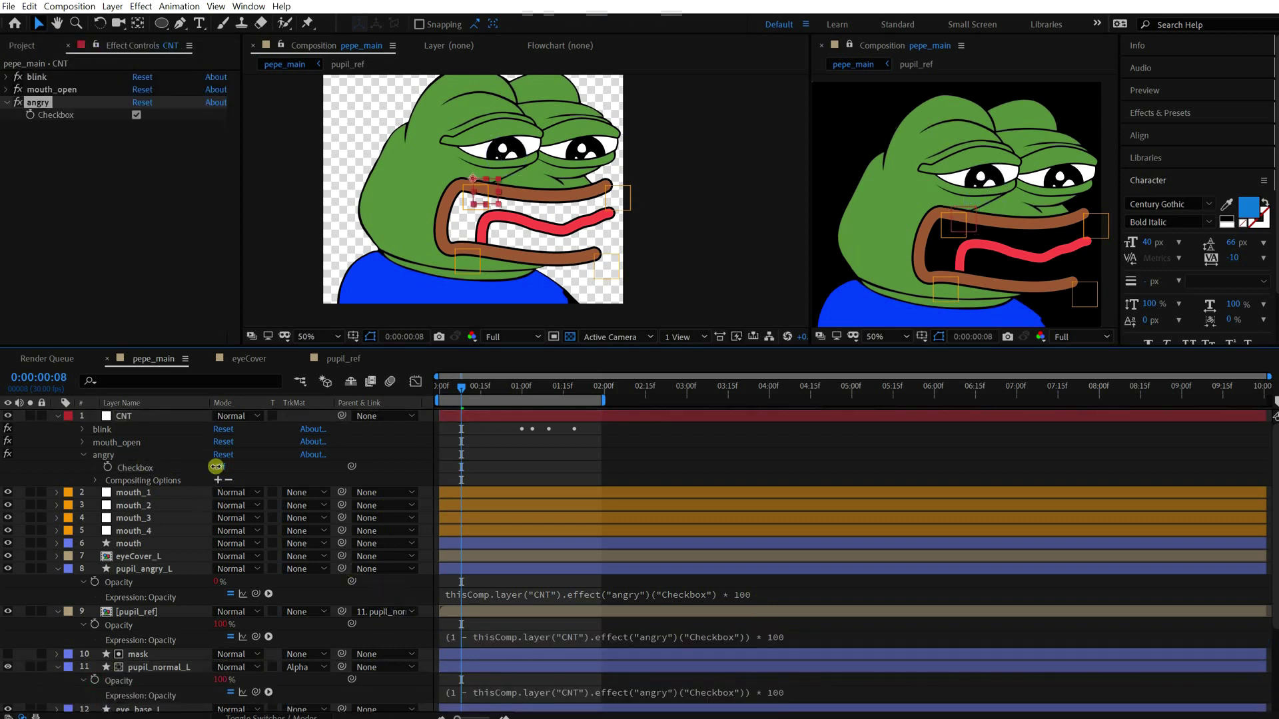
pyautogui.click(218, 467)
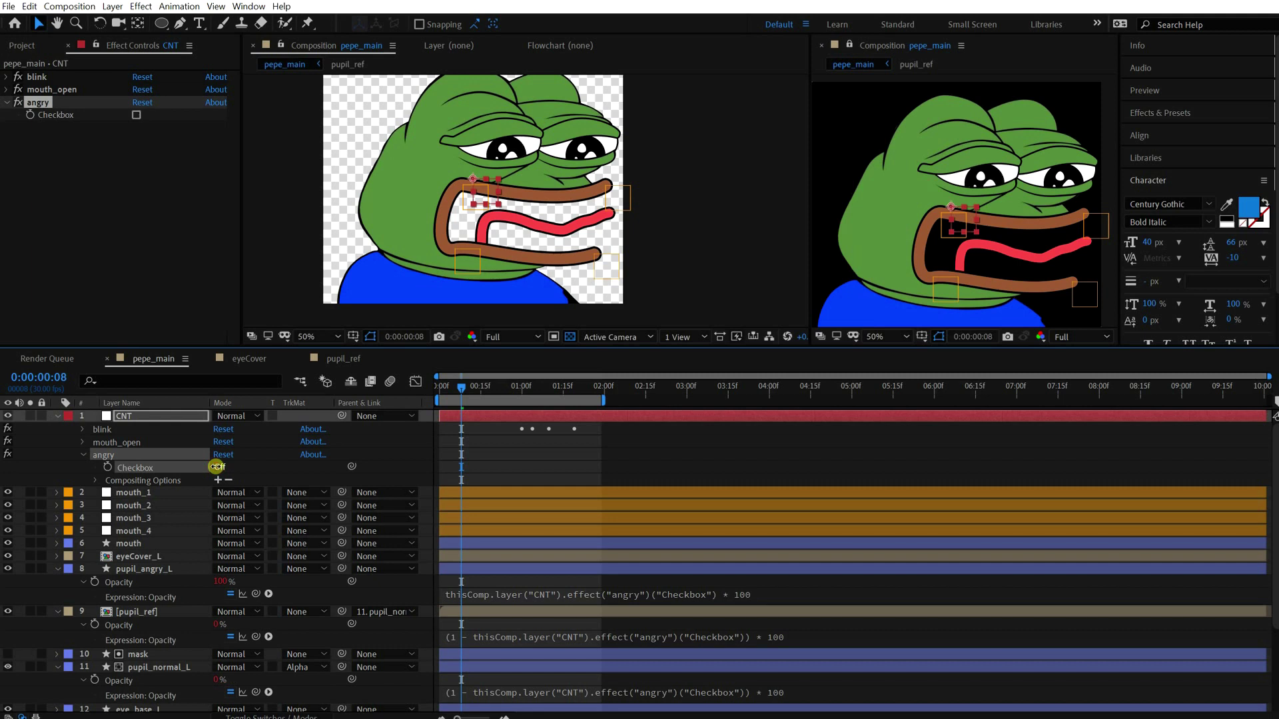
pyautogui.click(218, 467)
pyautogui.click(217, 467)
pyautogui.click(216, 467)
pyautogui.click(216, 467)
# Step: Duplicate pupil_angry_L, rename the copy pupil_angry_R, move it above the right eye's pupil_ref layer and place it on that eye
pyautogui.click(58, 569)
pyautogui.click(58, 582)
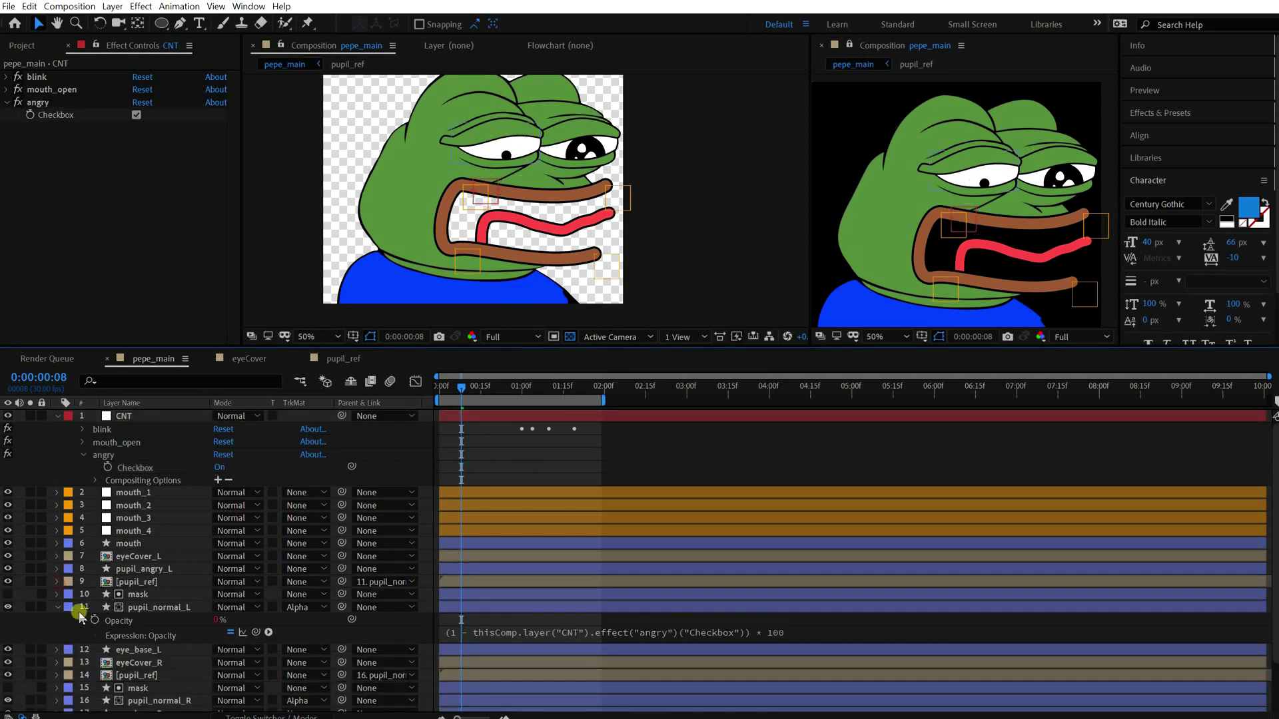
pyautogui.click(58, 607)
pyautogui.scroll(-1, 154, 561)
pyautogui.click(167, 540)
pyautogui.hotkey('ctrl', 'd')
pyautogui.press('Return')
pyautogui.press('End')
pyautogui.press('BackSpace')
pyautogui.press('BackSpace')
pyautogui.press('BackSpace')
pyautogui.write('R')
pyautogui.press('Return')
pyautogui.moveTo(170, 541); pyautogui.dragTo(200, 622)
pyautogui.press('p')
# Step: Apply the inverted angry checkbox opacity expression to the right eye's pupil_ref and pupil_normal_R layers
pyautogui.click(146, 643)
pyautogui.keyDown('ctrl'); pyautogui.click(159, 669); pyautogui.keyUp('ctrl')
pyautogui.press('t')
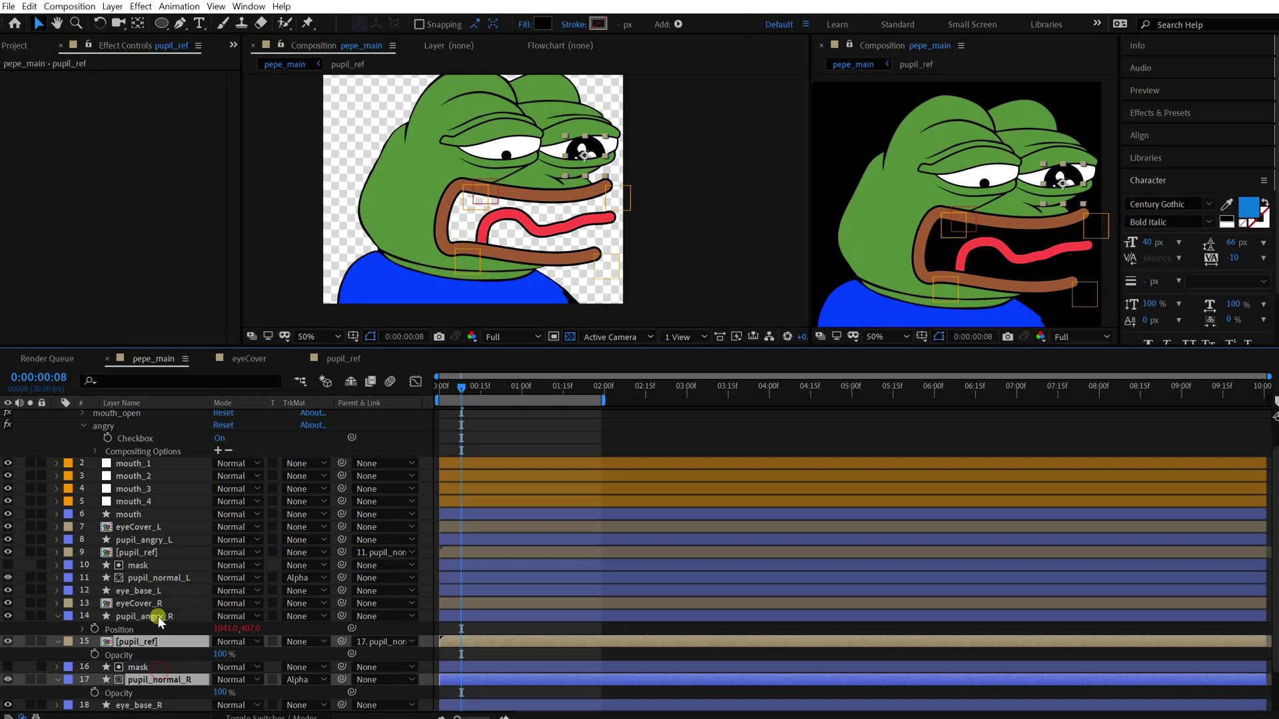
pyautogui.scroll(-2, 161, 589)
pyautogui.click(58, 500)
pyautogui.click(508, 531)
pyautogui.hotkey('ctrl', 'c')
pyautogui.scroll(-1, 163, 581)
pyautogui.keyDown('alt'); pyautogui.click(94, 605); pyautogui.keyUp('alt')
pyautogui.hotkey('ctrl', 'v')
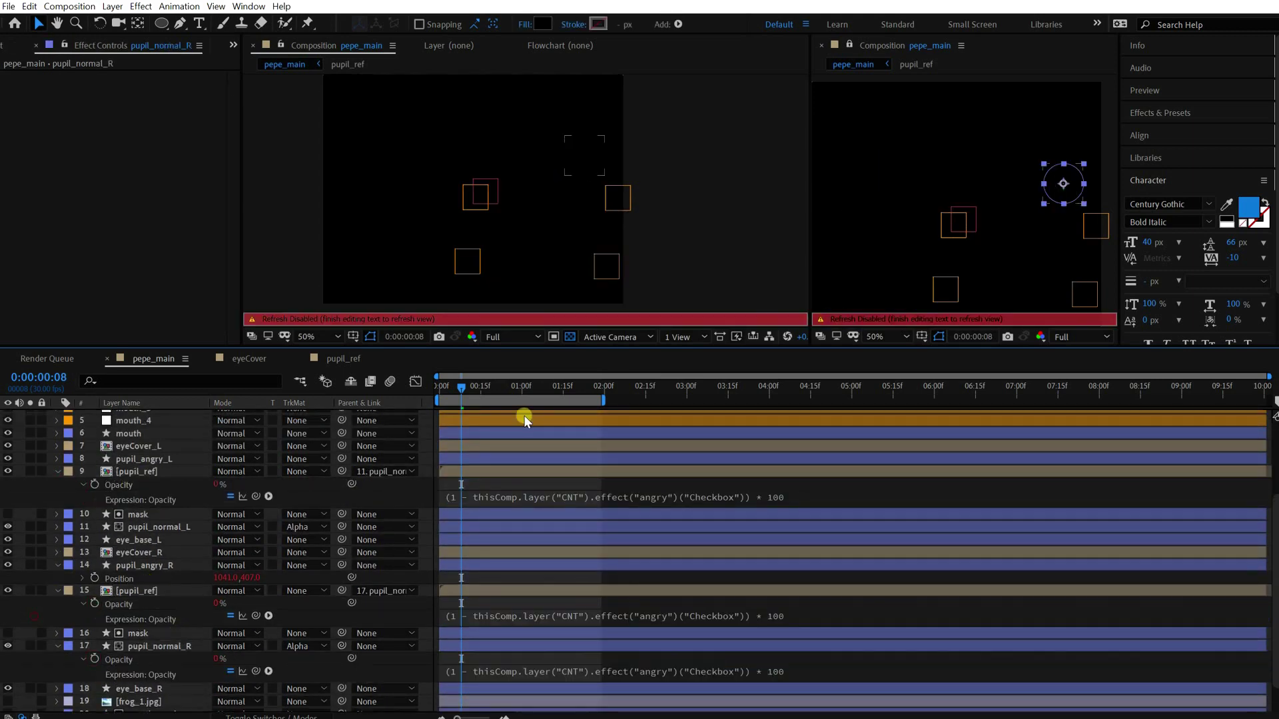
# Step: Toggle the angry checkbox to test the pupil switch on both eyes, leave it on and collapse the layers
pyautogui.scroll(4, 111, 446)
pyautogui.click(217, 471)
pyautogui.click(217, 470)
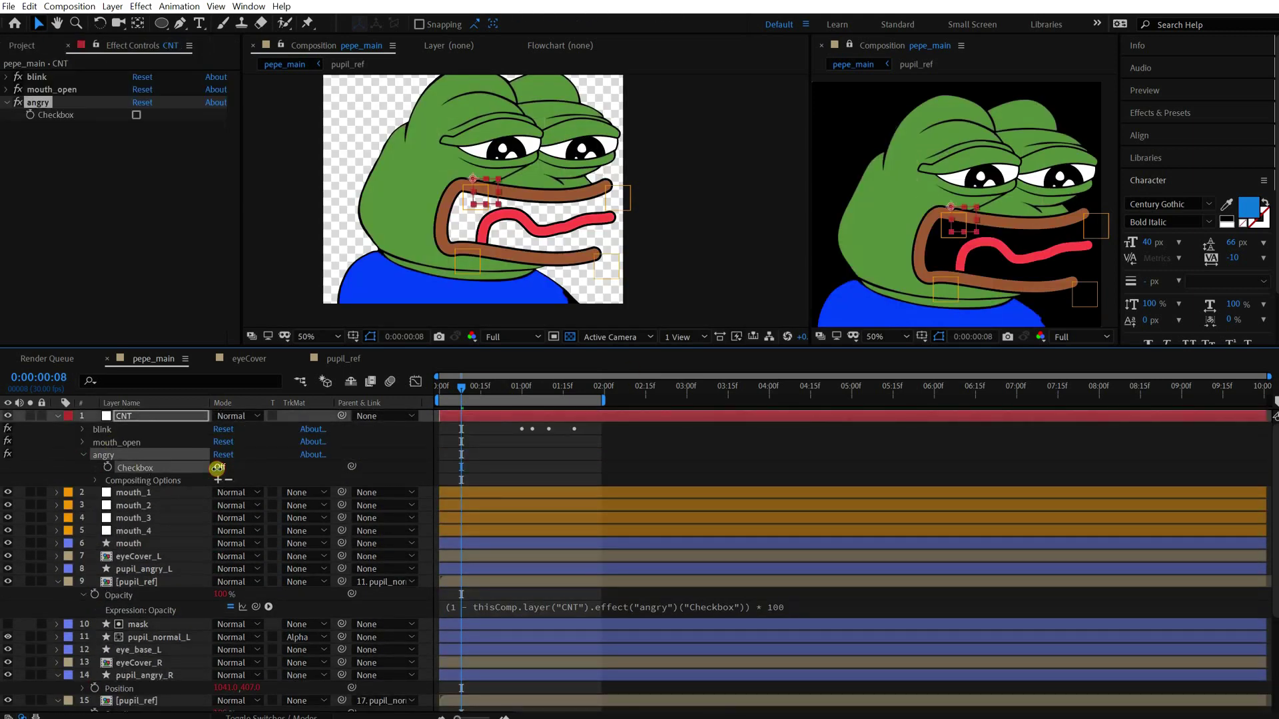
pyautogui.click(217, 468)
pyautogui.click(501, 450)
pyautogui.press('u')
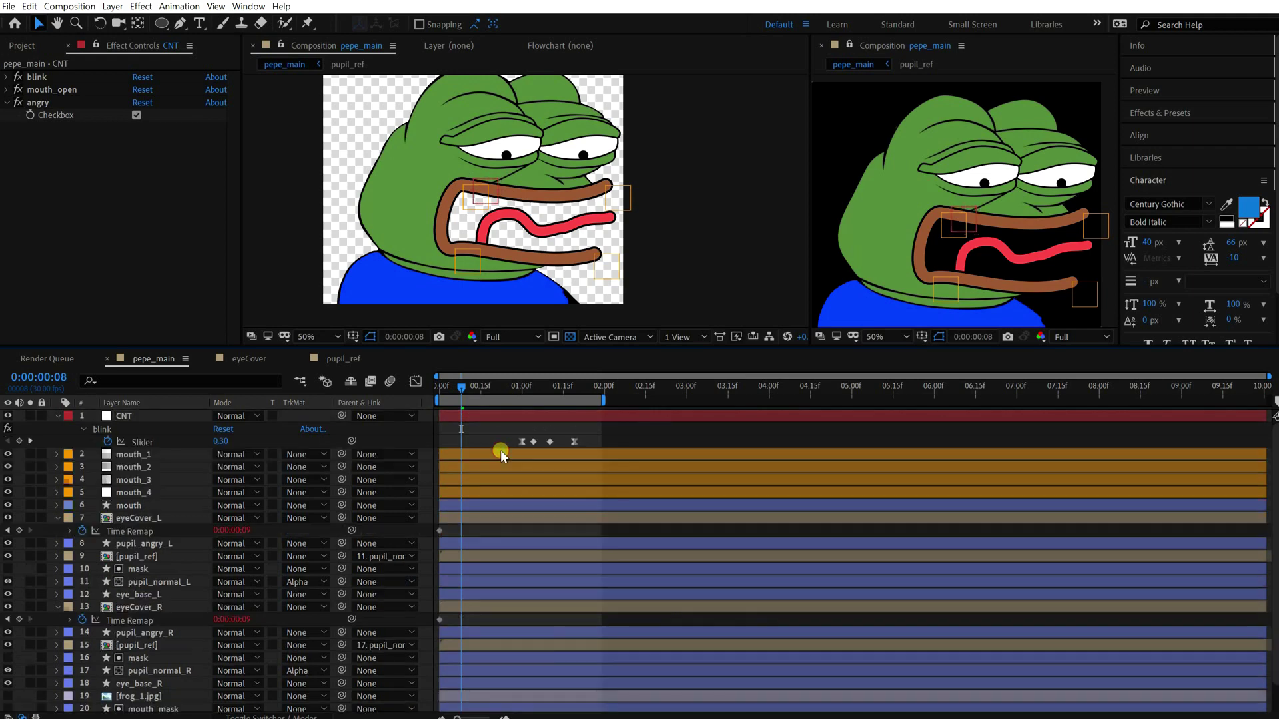
pyautogui.press('u')
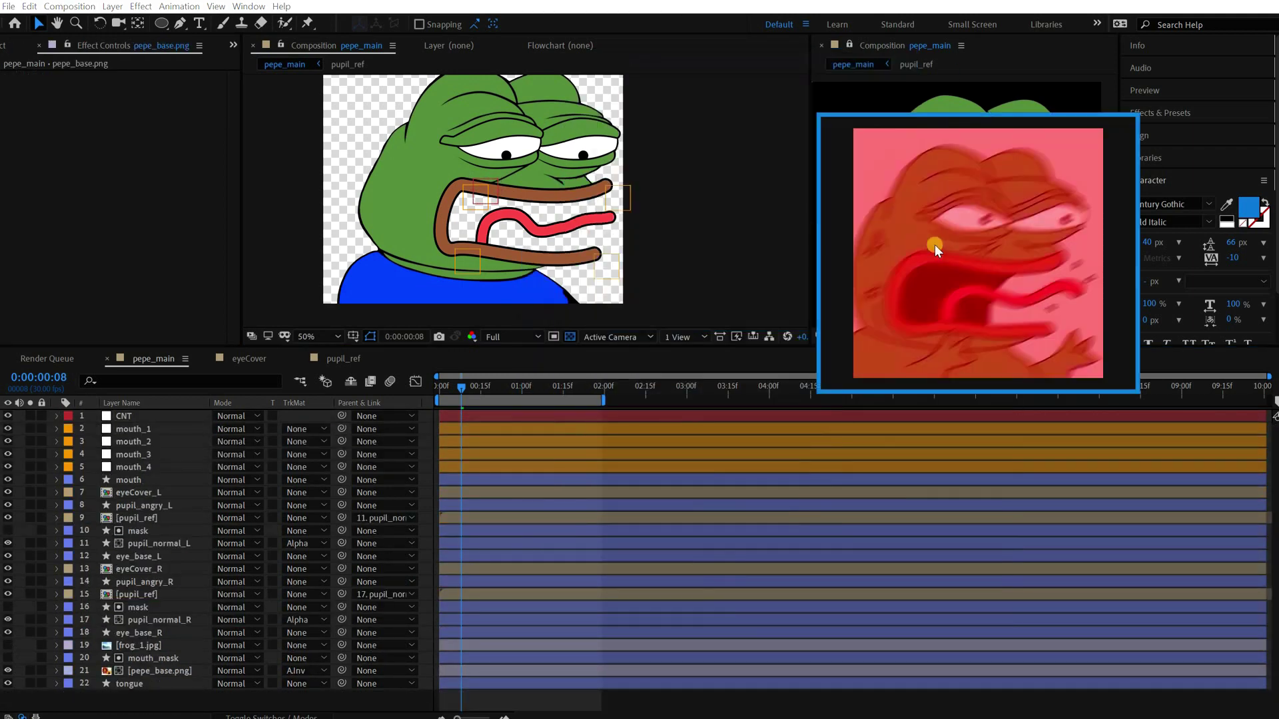
# Step: Draw a curved line on the cheek with the Pen tool and give it a black 8 px stroke
pyautogui.scroll(3, 418, 153)
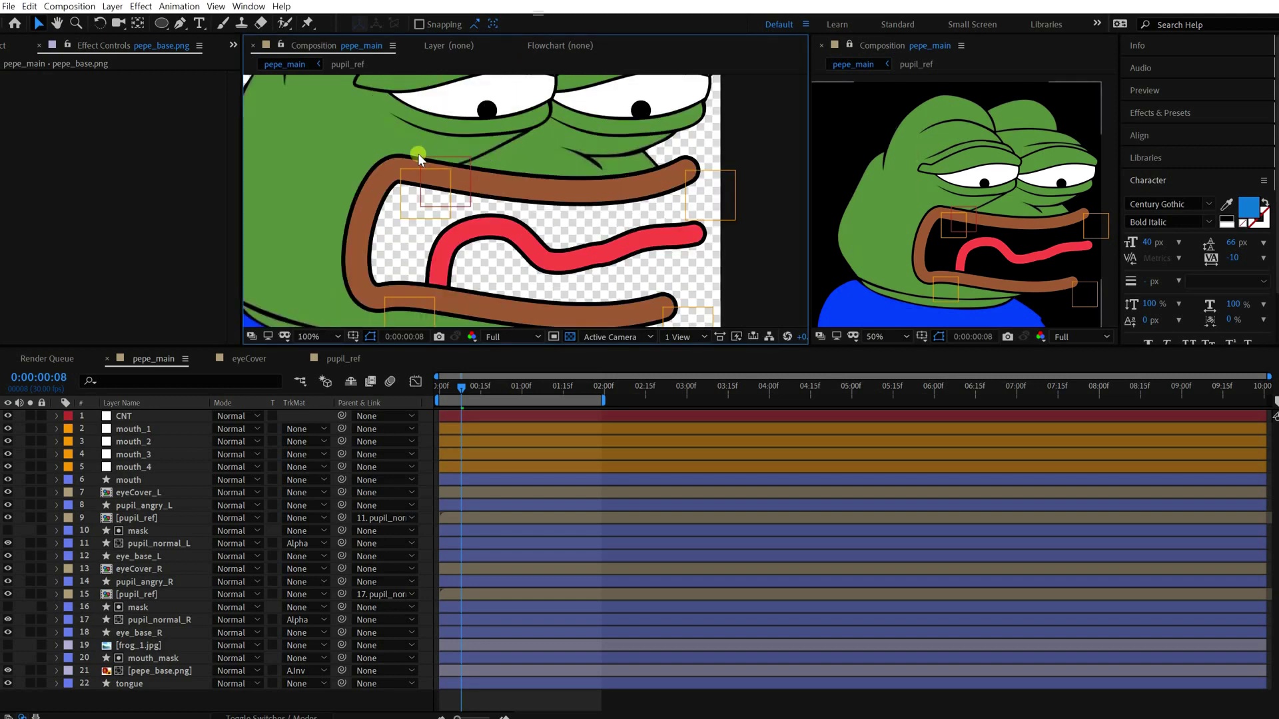
pyautogui.press('g')
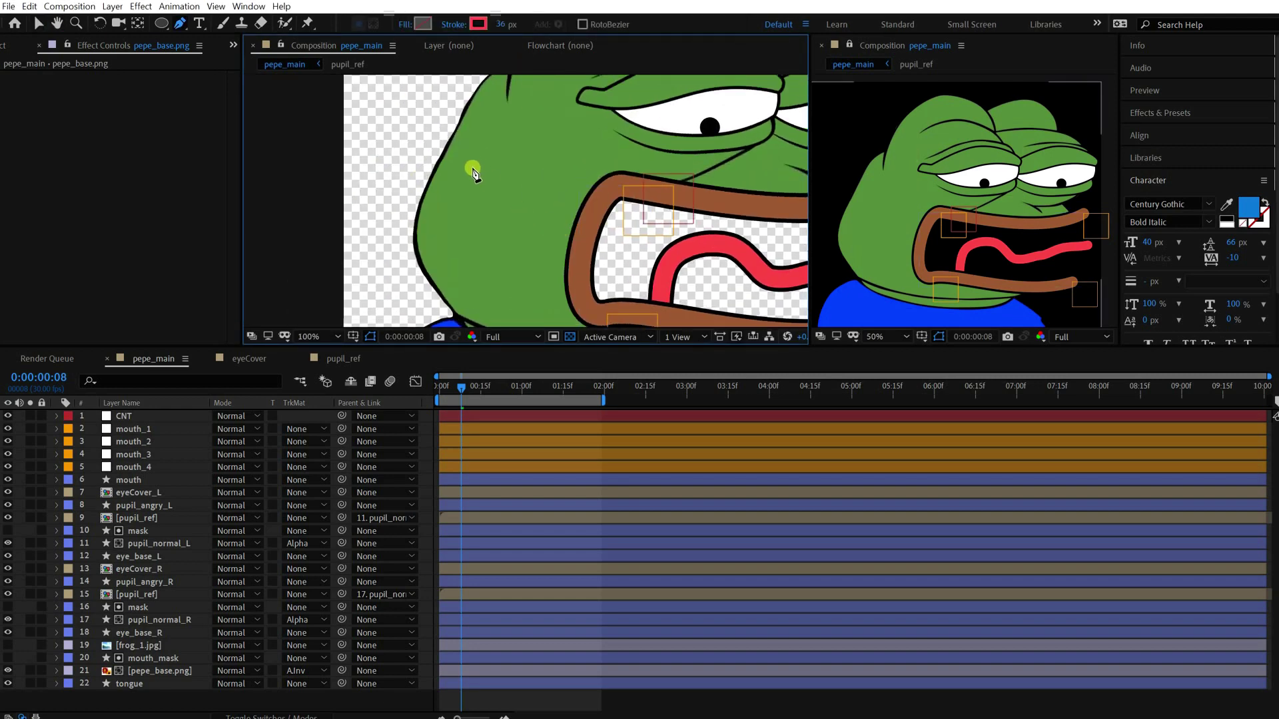
pyautogui.click(472, 168)
pyautogui.moveTo(460, 212); pyautogui.dragTo(468, 203)
pyautogui.click(477, 24)
pyautogui.moveTo(280, 507)
pyautogui.mouseDown()
pyautogui.moveTo(237, 528)
pyautogui.moveTo(237, 591)
pyautogui.mouseUp()
pyautogui.press('Return')
pyautogui.click(500, 24)
pyautogui.write('6')
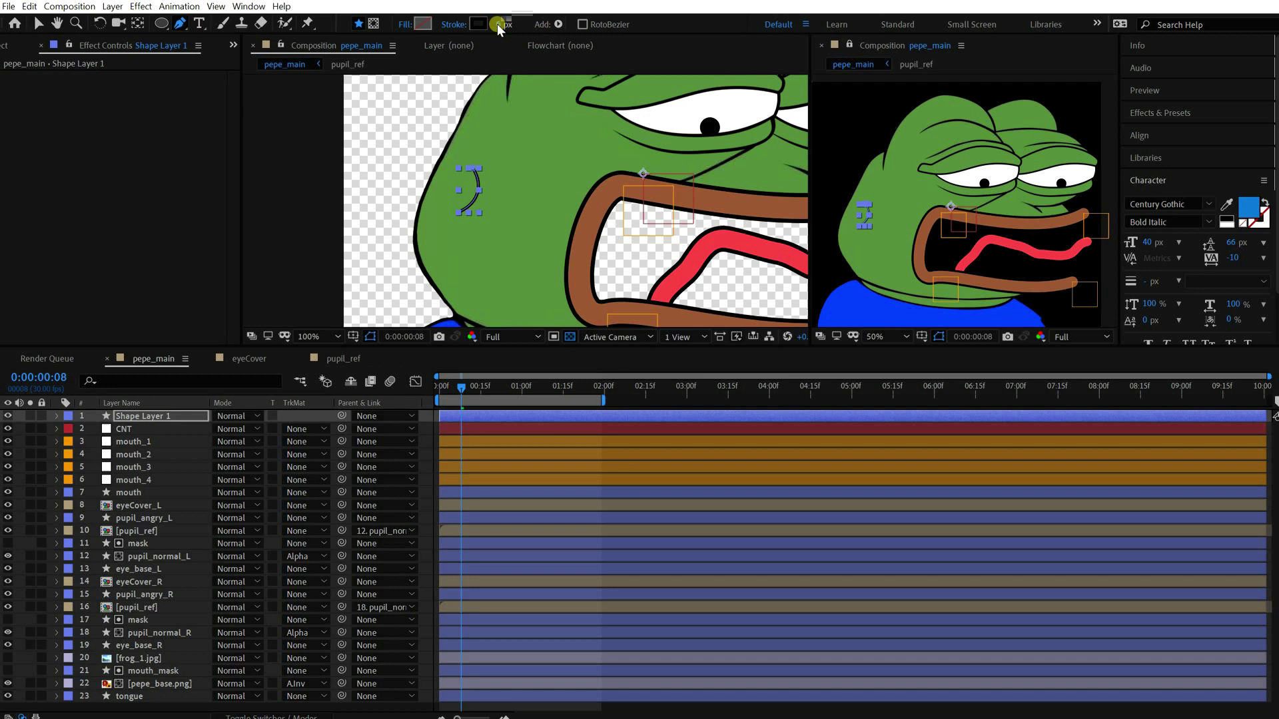
# Step: Draw two more curved strokes beside and below the first one in the same shape layer to form an anger mark
pyautogui.moveTo(514, 173); pyautogui.dragTo(509, 175)
pyautogui.click(155, 416)
pyautogui.click(460, 231)
pyautogui.moveTo(497, 236); pyautogui.dragTo(511, 259)
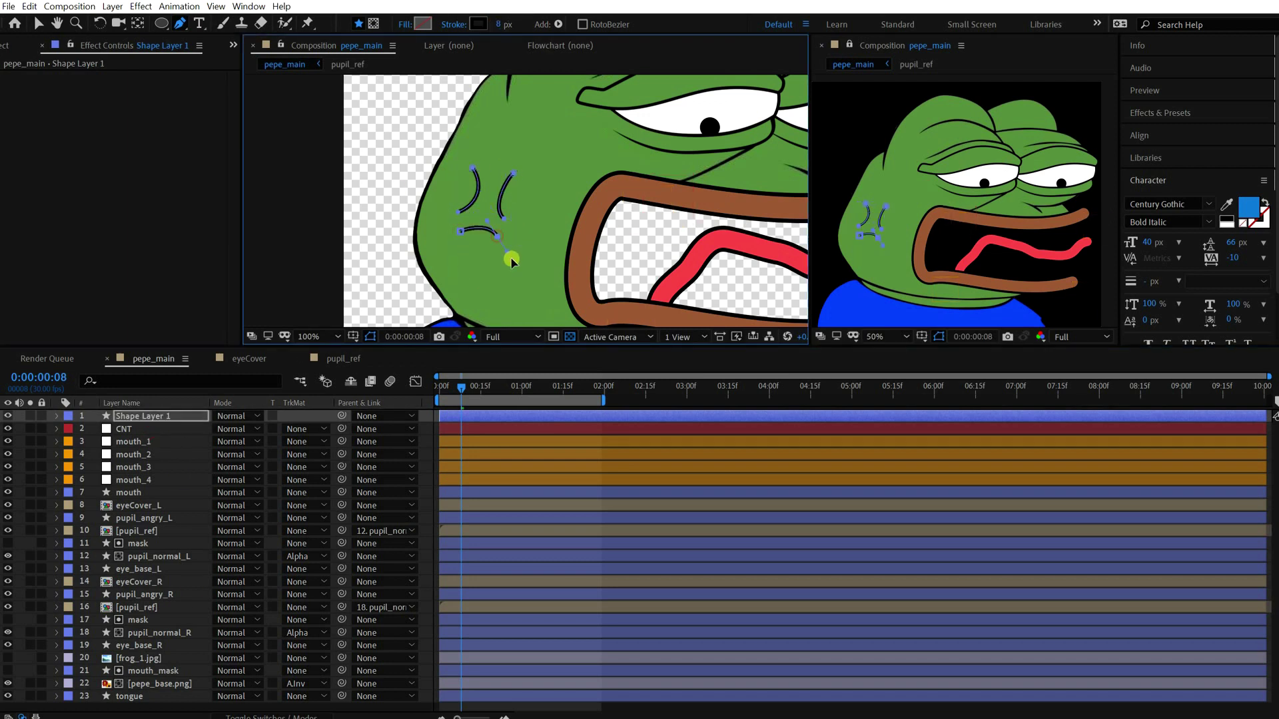
# Step: Refine the anger mark by adjusting the points and curvature of its three strokes
pyautogui.scroll(1, 511, 260)
pyautogui.press('v')
pyautogui.moveTo(700, 183); pyautogui.dragTo(662, 198)
pyautogui.click(677, 305)
pyautogui.moveTo(648, 256)
pyautogui.mouseDown()
pyautogui.moveTo(645, 220)
pyautogui.moveTo(662, 208)
pyautogui.mouseUp()
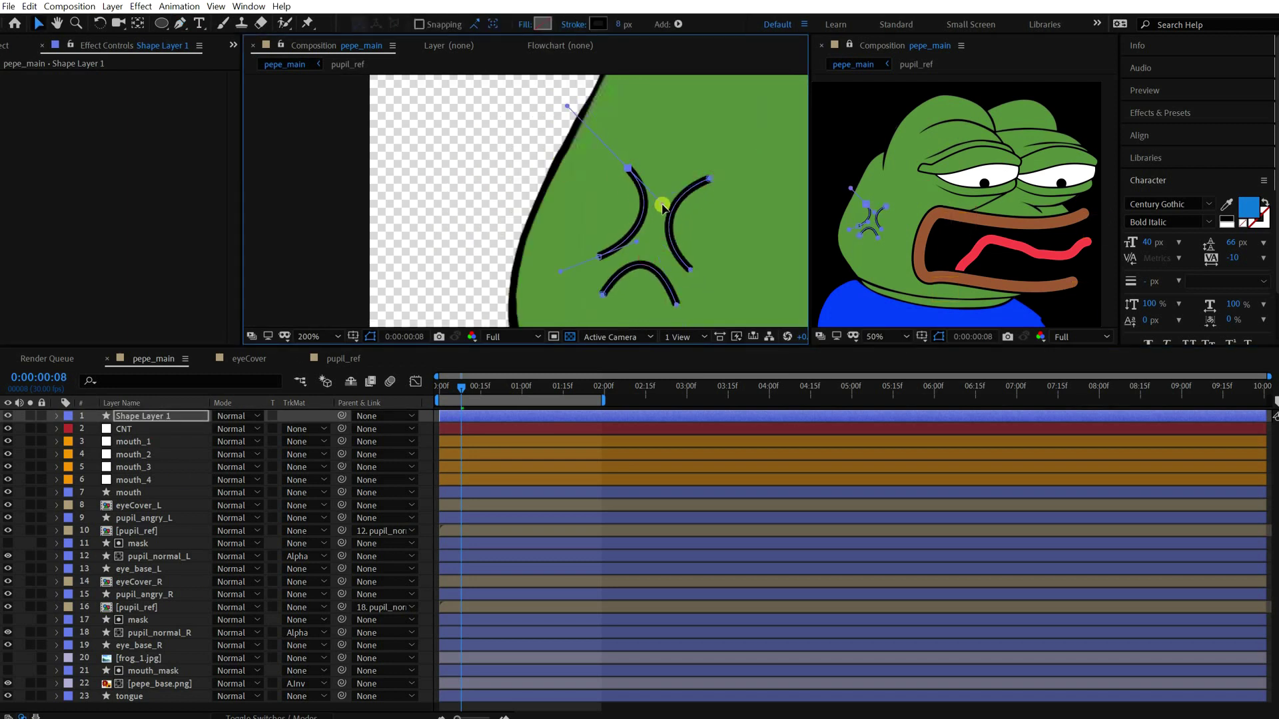
pyautogui.scroll(-1, 646, 213)
# Step: Rename the anger mark's shape layer to angry
pyautogui.click(143, 416)
pyautogui.click(56, 417)
pyautogui.press('Return')
pyautogui.write('angry')
pyautogui.press('Return')
# Step: Move the paths of Shape 1 and Shape 2 into Shape 3 of the angry layer and delete the two emptied groups
pyautogui.click(70, 429)
pyautogui.click(114, 455)
pyautogui.click(109, 442)
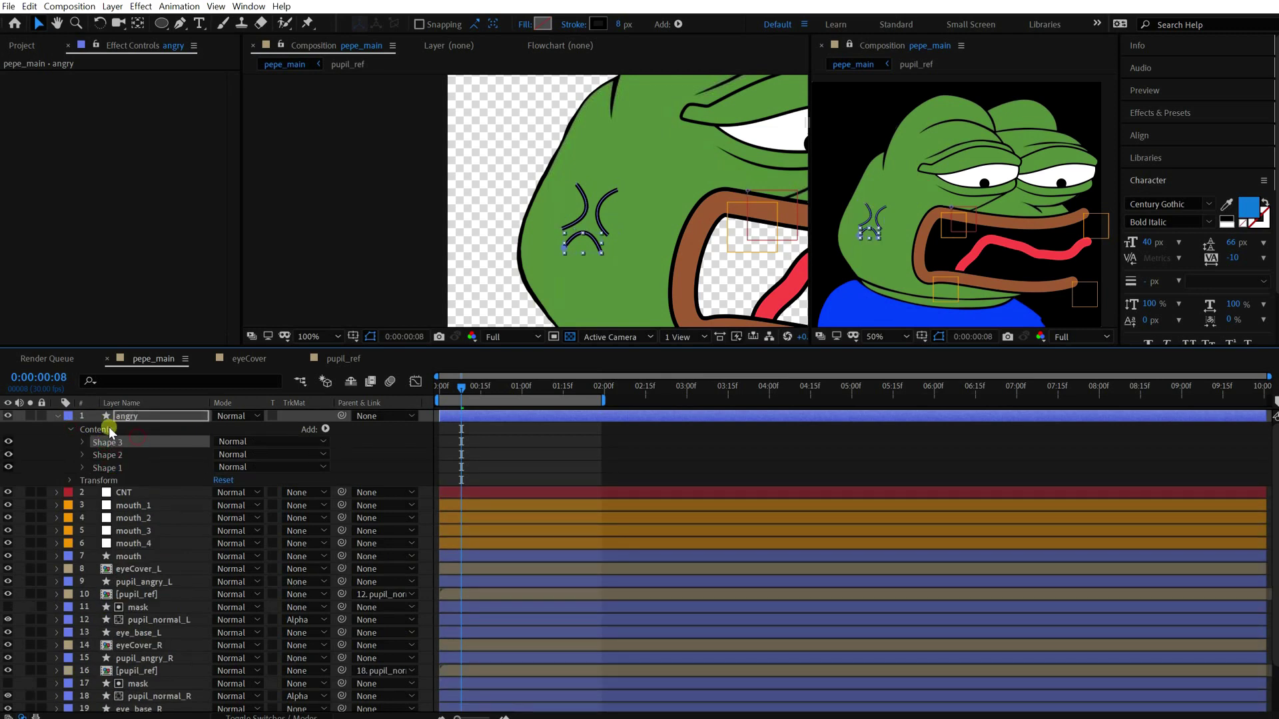
pyautogui.click(83, 443)
pyautogui.click(82, 519)
pyautogui.click(83, 506)
pyautogui.moveTo(113, 519); pyautogui.dragTo(119, 459)
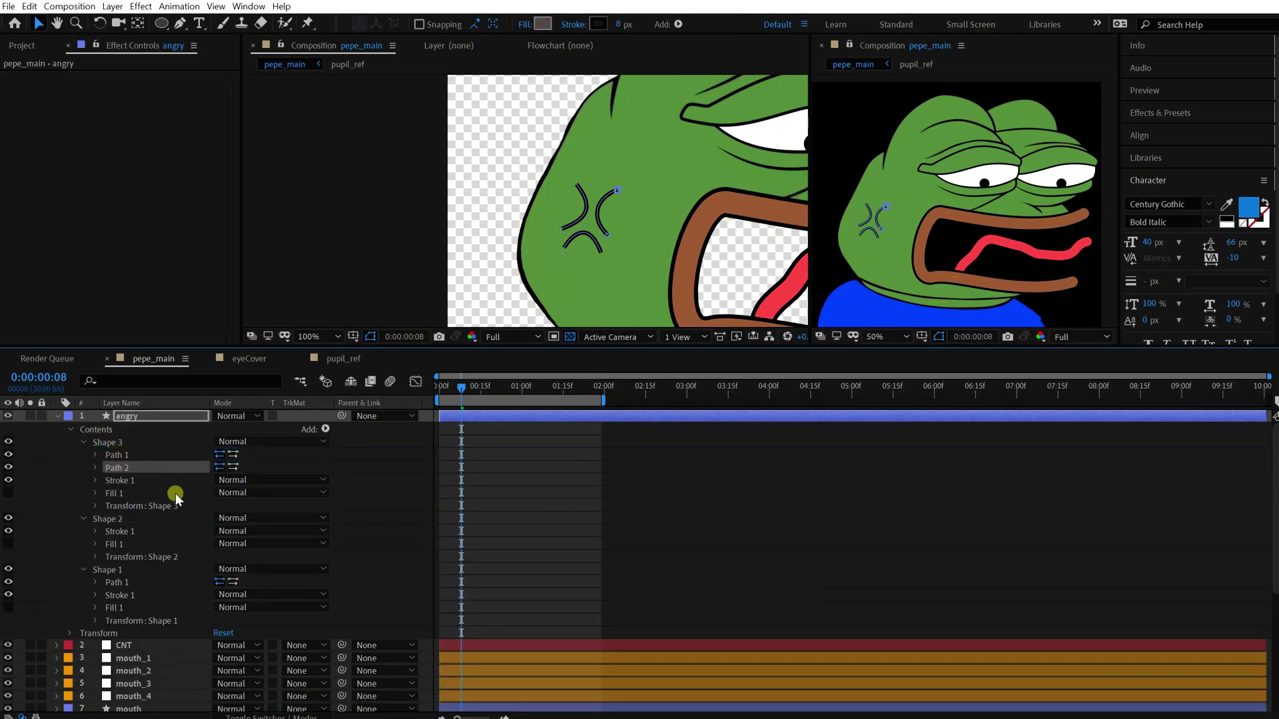
pyautogui.moveTo(122, 572); pyautogui.dragTo(126, 477)
pyautogui.click(114, 531)
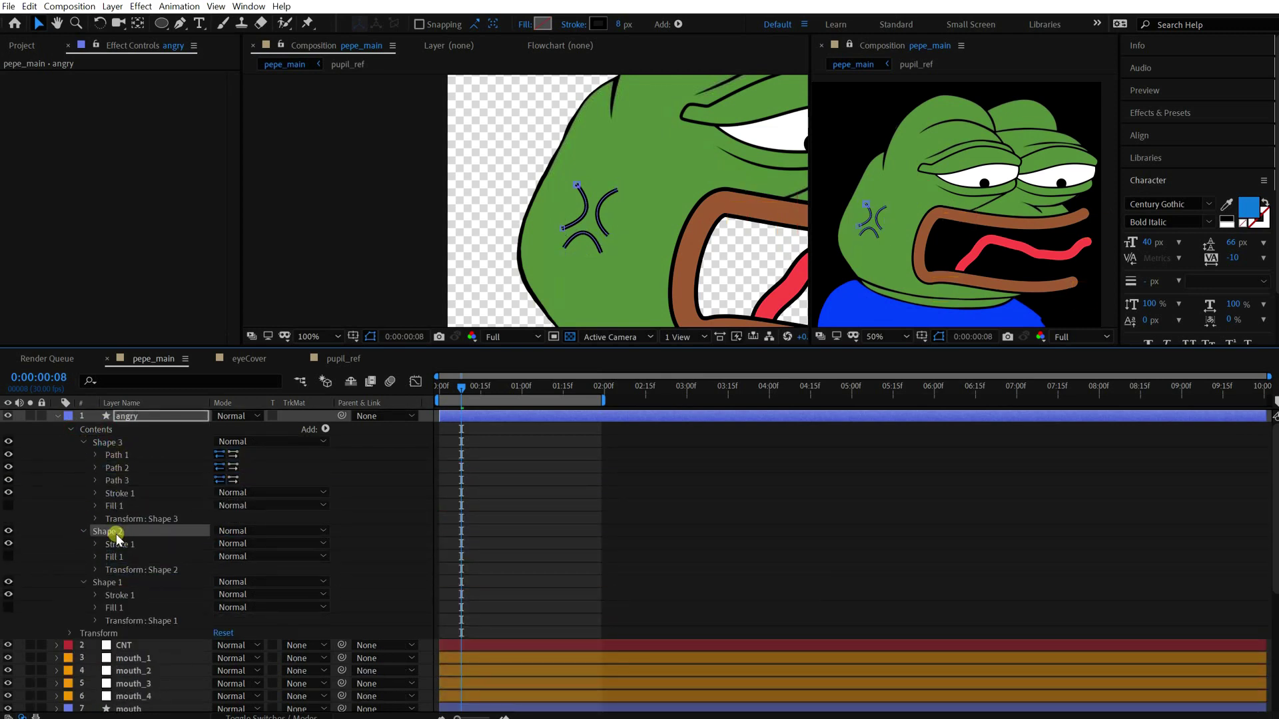
pyautogui.press('Delete')
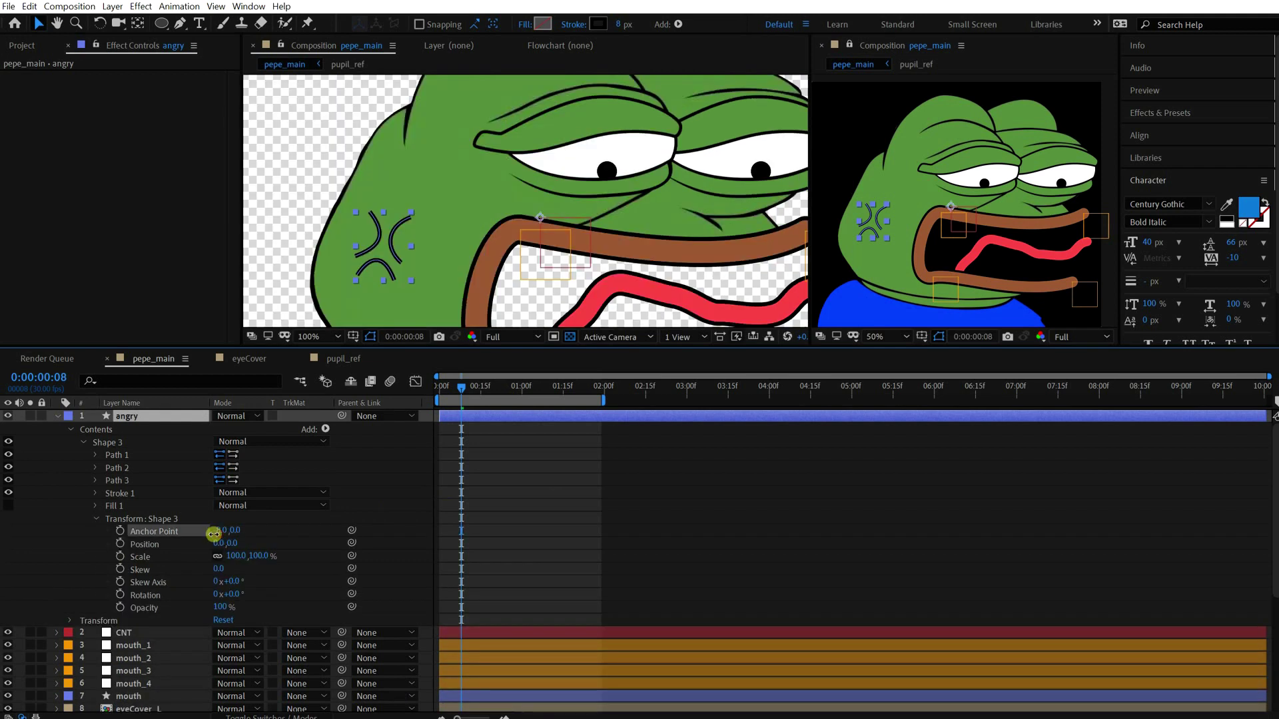
# Step: Set Shape 3's anchor point to -306, 55 at the centre of the anger mark and its position to -283, 15
pyautogui.moveTo(217, 532); pyautogui.dragTo(253, 531)
pyautogui.moveTo(237, 556)
pyautogui.mouseDown()
pyautogui.moveTo(265, 557)
pyautogui.moveTo(232, 556)
pyautogui.mouseUp()
pyautogui.hotkey('ctrl', 'z')
pyautogui.moveTo(220, 543); pyautogui.dragTo(260, 543)
pyautogui.scroll(-1, 517, 250)
pyautogui.press('space')
pyautogui.moveTo(517, 250); pyautogui.dragTo(483, 177)
# Step: Duplicate the anger mark group and set the copy's position to -242, 201, rotation to 47° and scale to 72%
pyautogui.click(100, 442)
pyautogui.hotkey('ctrl', 'd')
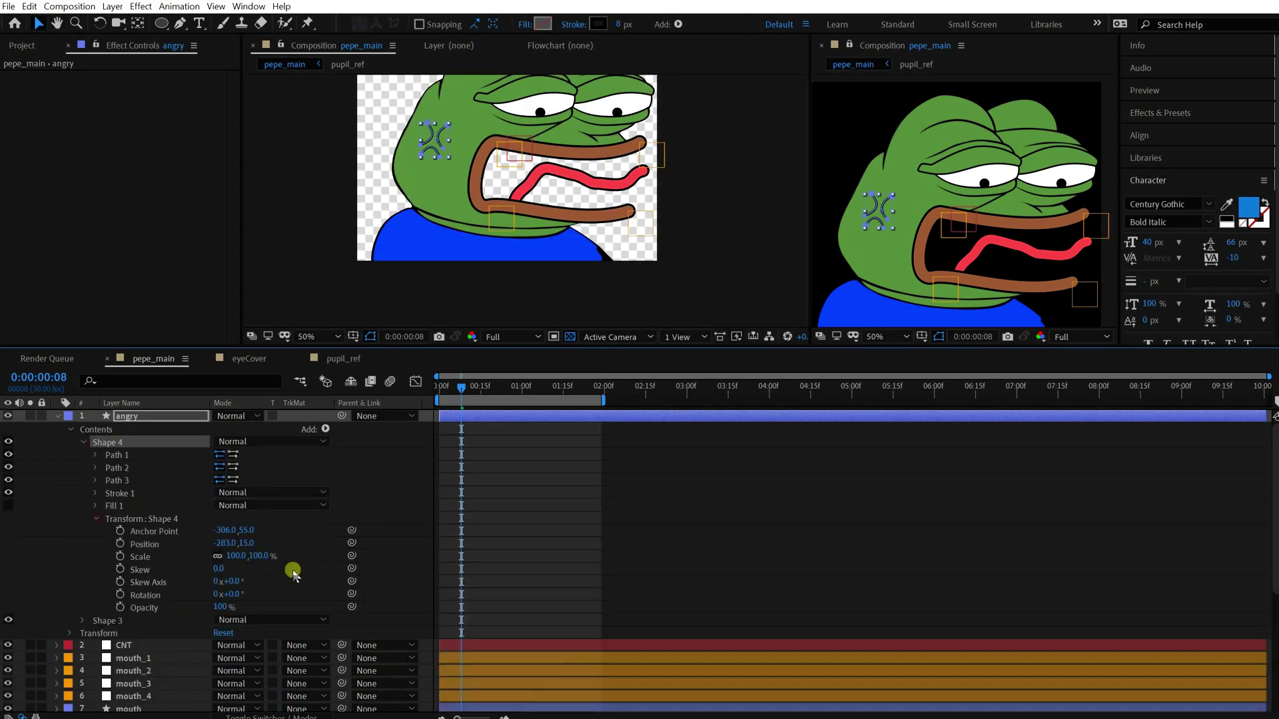
pyautogui.moveTo(247, 544); pyautogui.dragTo(393, 513)
pyautogui.moveTo(225, 543); pyautogui.dragTo(267, 543)
pyautogui.moveTo(233, 594); pyautogui.dragTo(264, 592)
pyautogui.moveTo(264, 555); pyautogui.dragTo(245, 553)
pyautogui.click(517, 509)
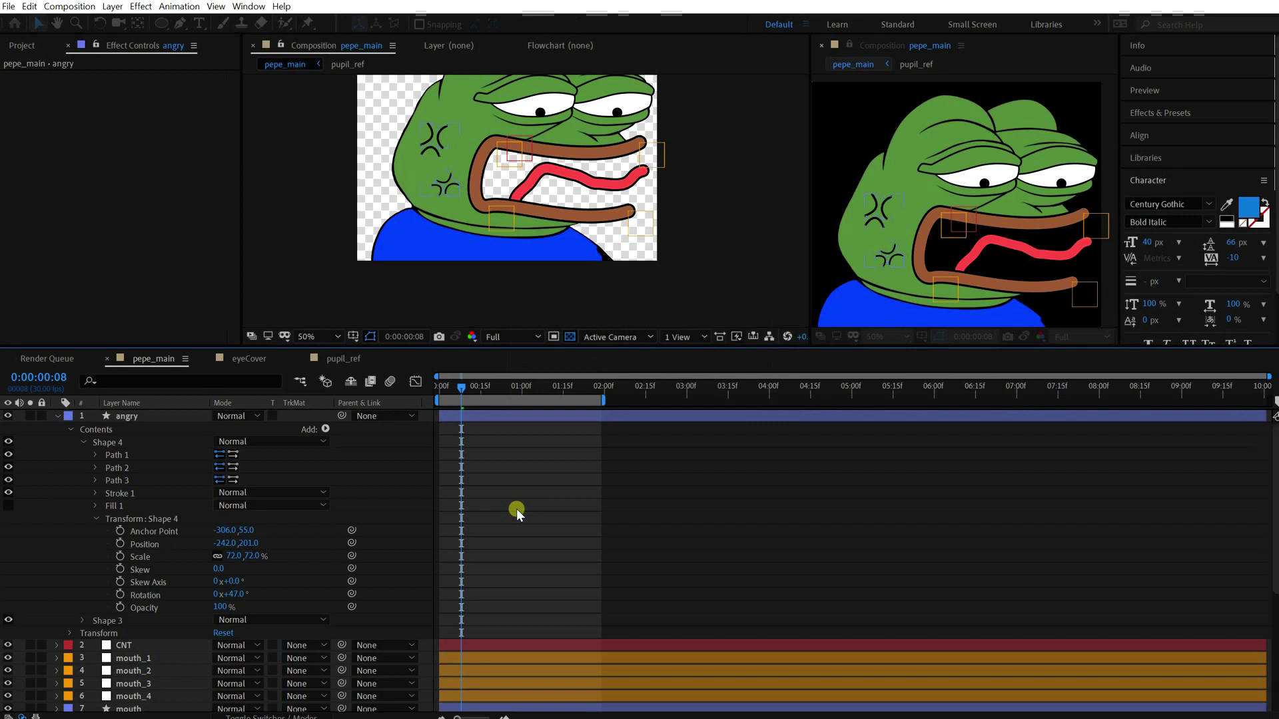
# Step: Move Stroke 1 out of Shape 4 to below both shape groups and remove Shape 3's own stroke so they share one
pyautogui.click(110, 519)
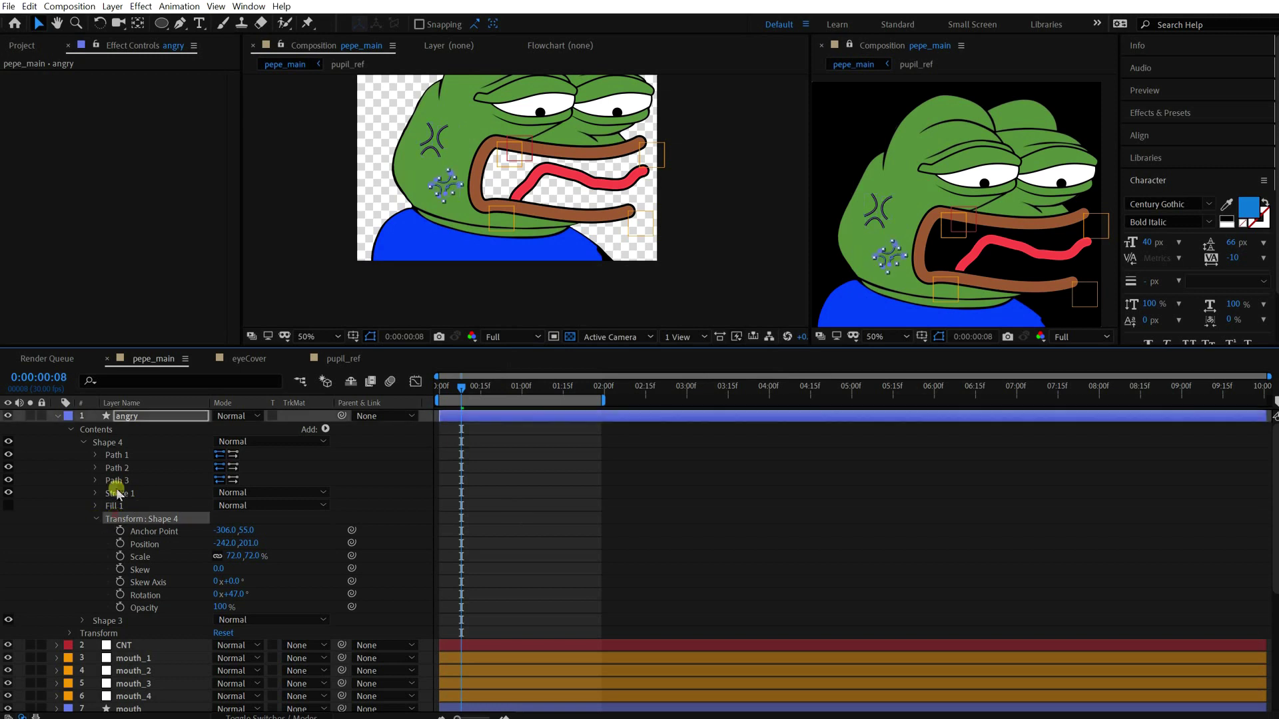
pyautogui.moveTo(118, 496); pyautogui.dragTo(127, 587)
pyautogui.click(83, 532)
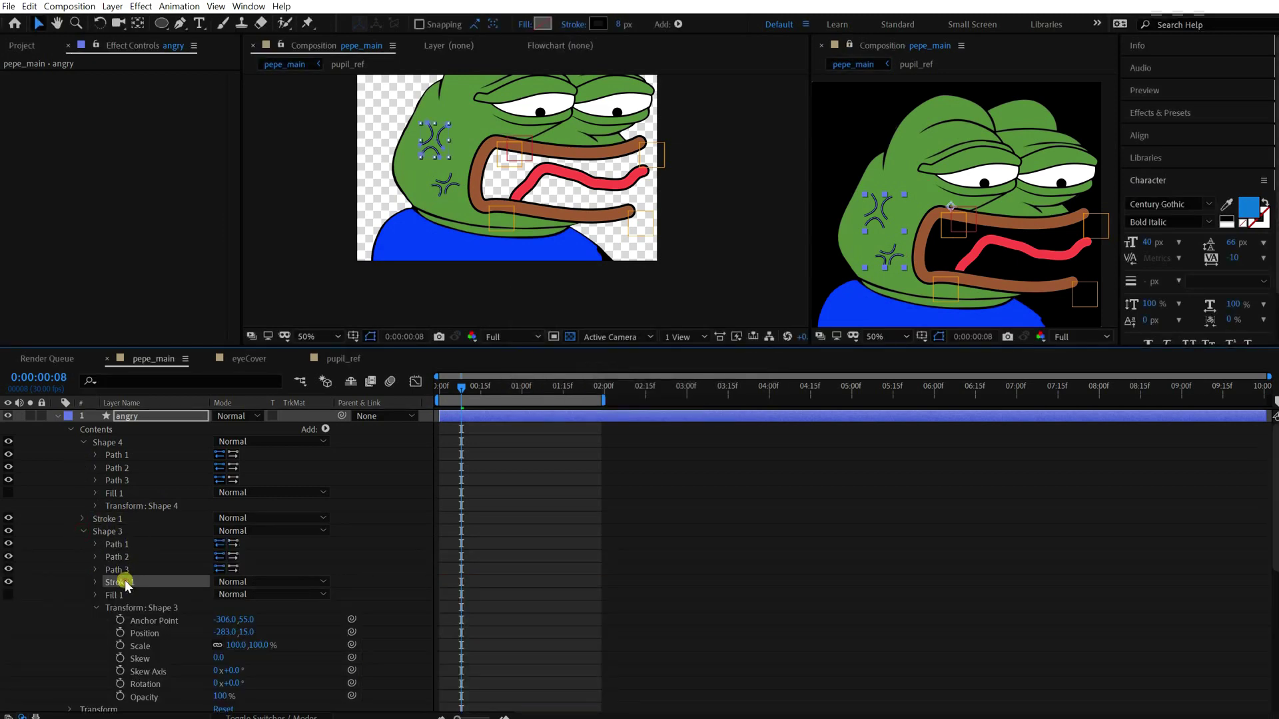
pyautogui.click(83, 531)
pyautogui.moveTo(106, 519); pyautogui.dragTo(110, 539)
pyautogui.click(506, 501)
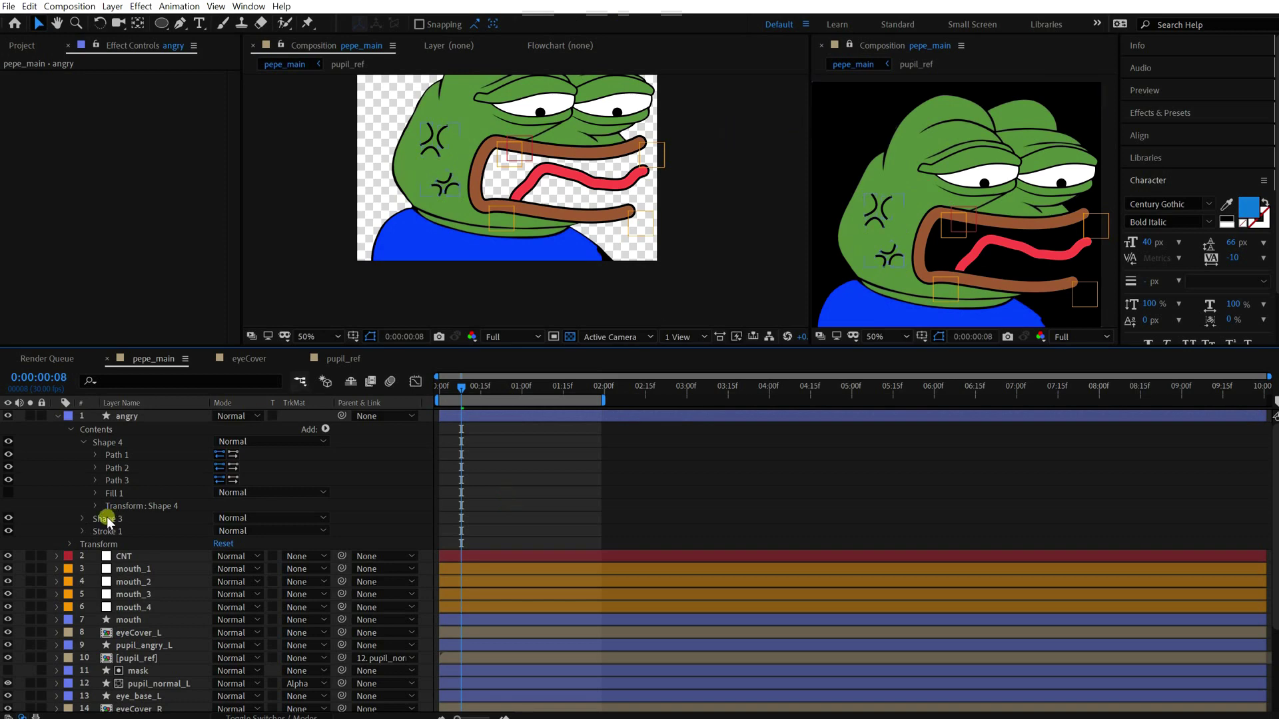
pyautogui.click(82, 442)
pyautogui.click(108, 417)
pyautogui.click(502, 475)
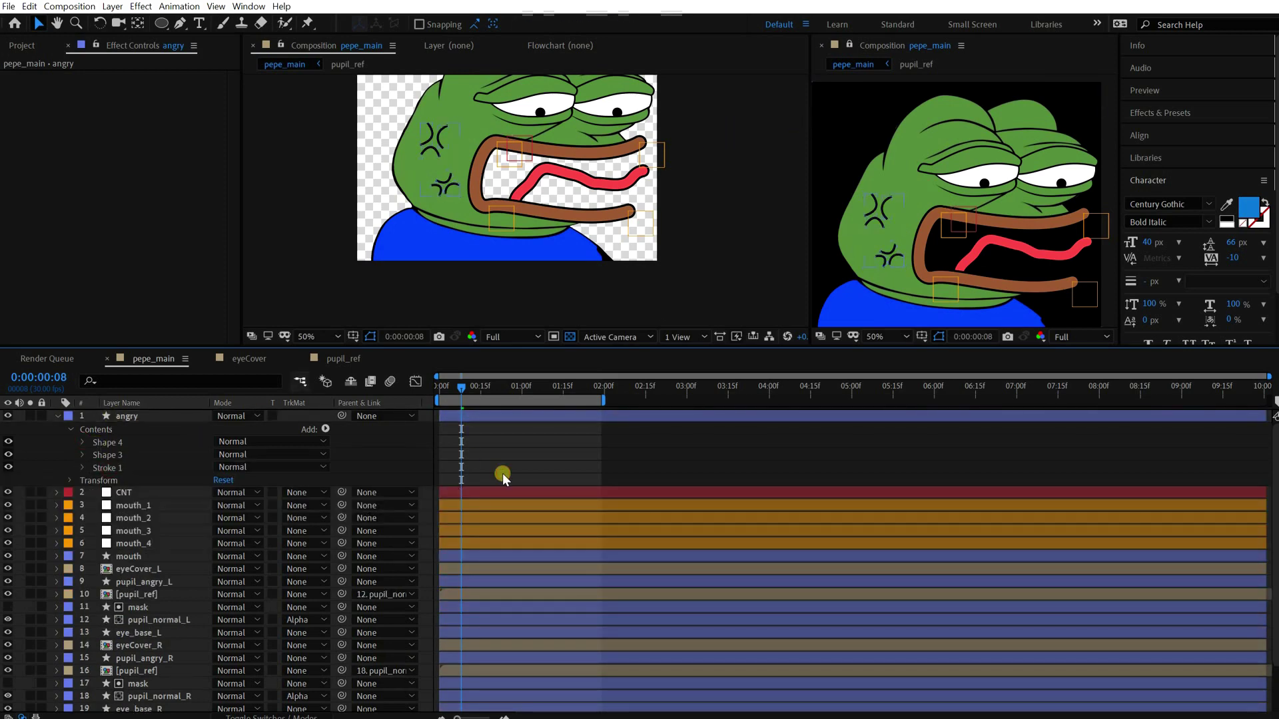
# Step: Add the expression wiggle(20, 20) to the Scale of Shape 4 and preview it
pyautogui.click(82, 455)
pyautogui.click(82, 442)
pyautogui.click(127, 505)
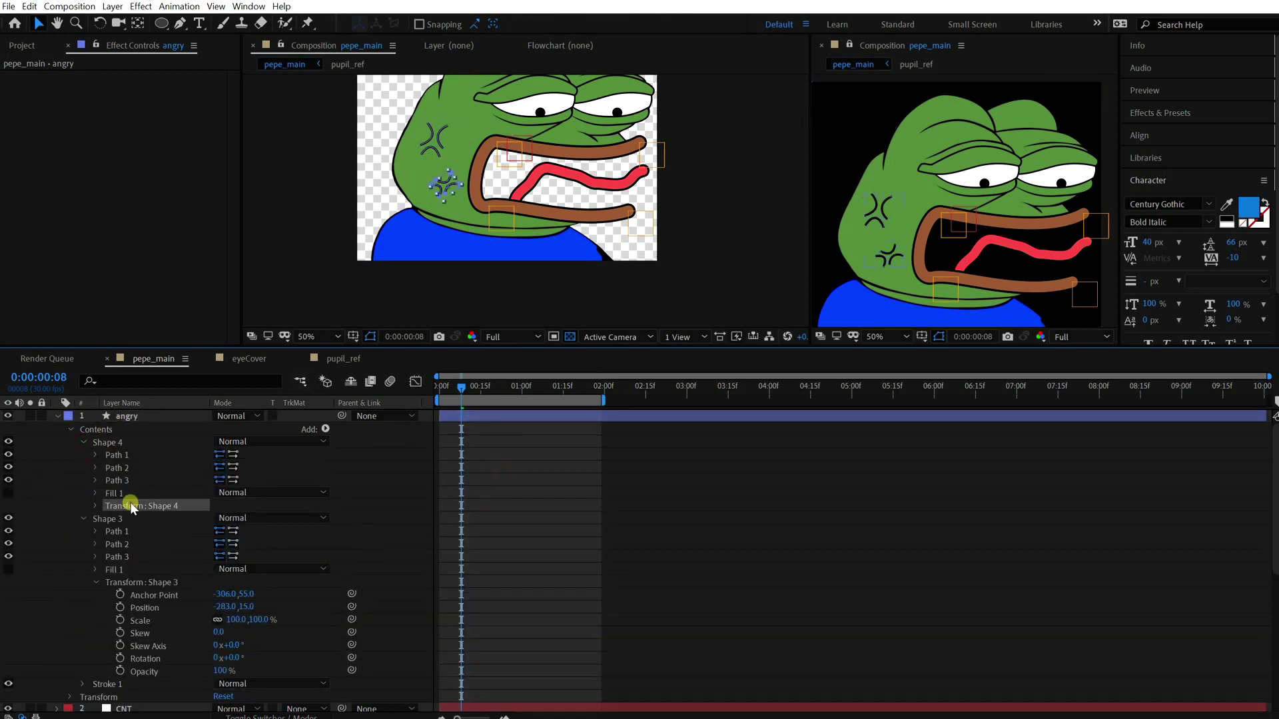
pyautogui.click(95, 506)
pyautogui.keyDown('alt'); pyautogui.click(118, 544); pyautogui.keyUp('alt')
pyautogui.write('wiggle(20, 2')
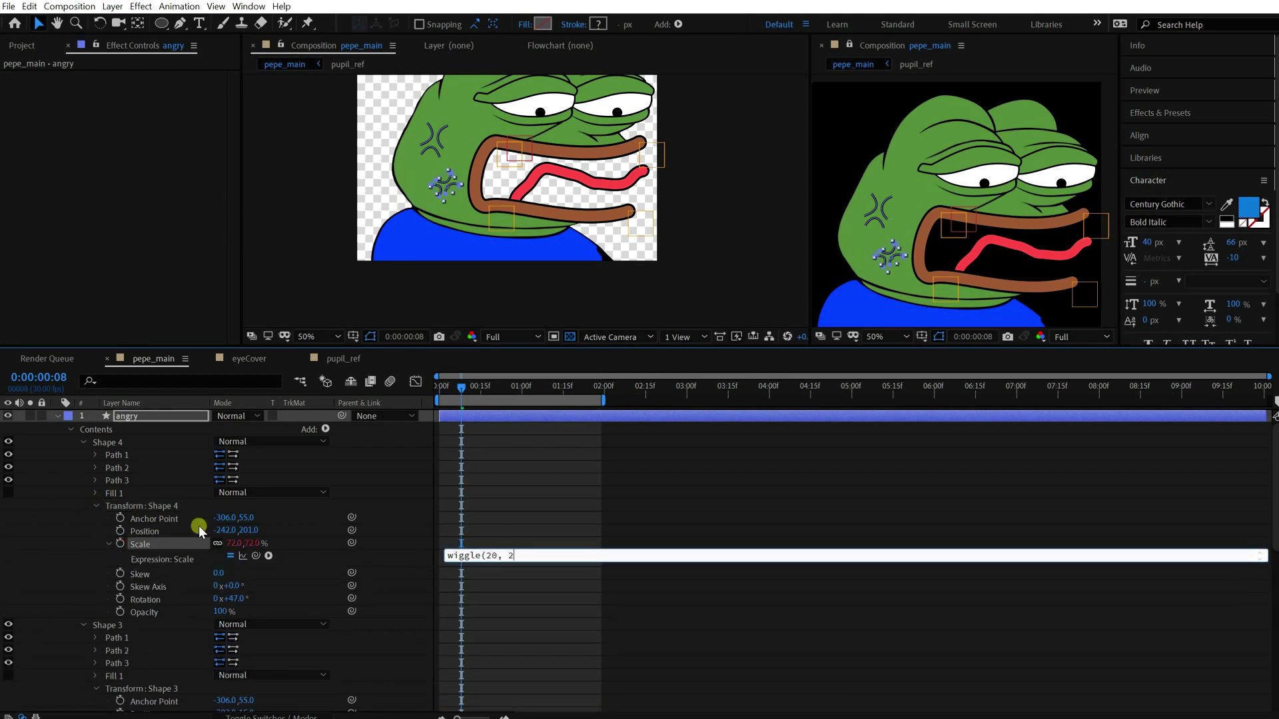
pyautogui.write('0)')
pyautogui.press('KP_Enter')
pyautogui.press('space')
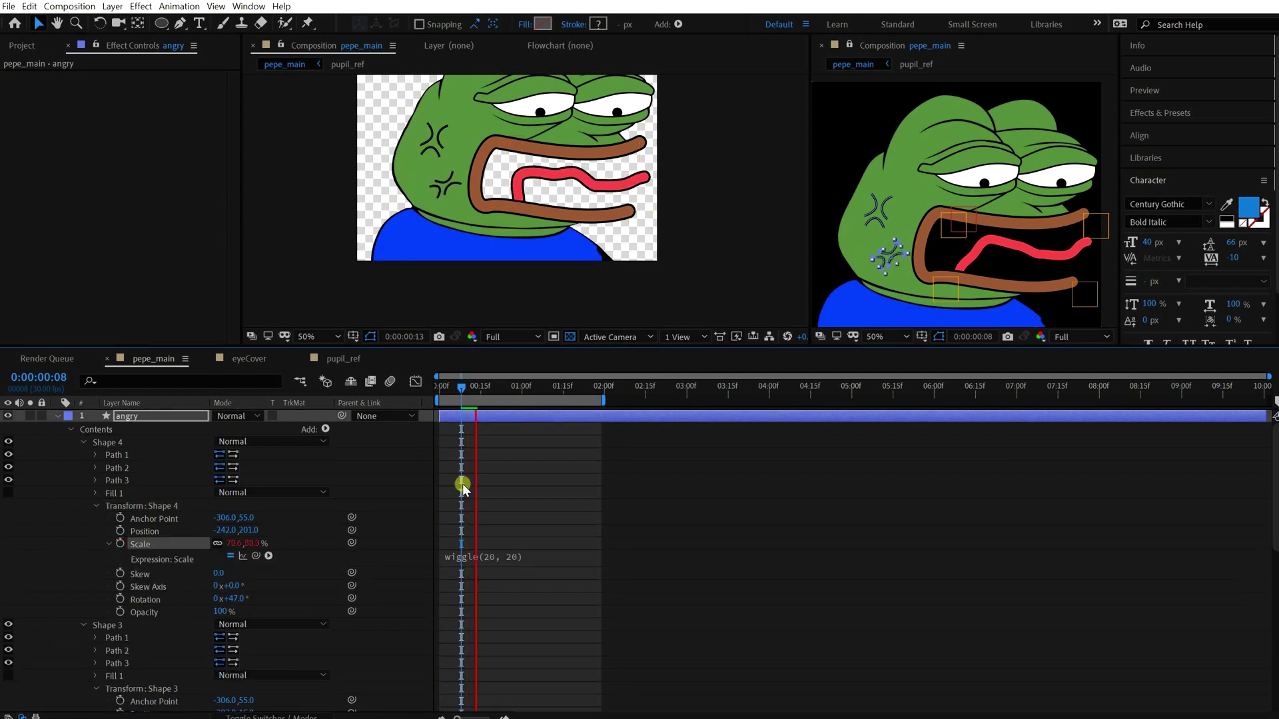
# Step: Copy the wiggle(20, 20) expression to the Scale of Shape 3
pyautogui.click(546, 557)
pyautogui.hotkey('ctrl', 'c')
pyautogui.click(364, 571)
pyautogui.scroll(-3, 363, 570)
pyautogui.keyDown('alt'); pyautogui.click(120, 611); pyautogui.keyUp('alt')
pyautogui.hotkey('ctrl', 'v')
pyautogui.click(463, 531)
pyautogui.scroll(3, 463, 531)
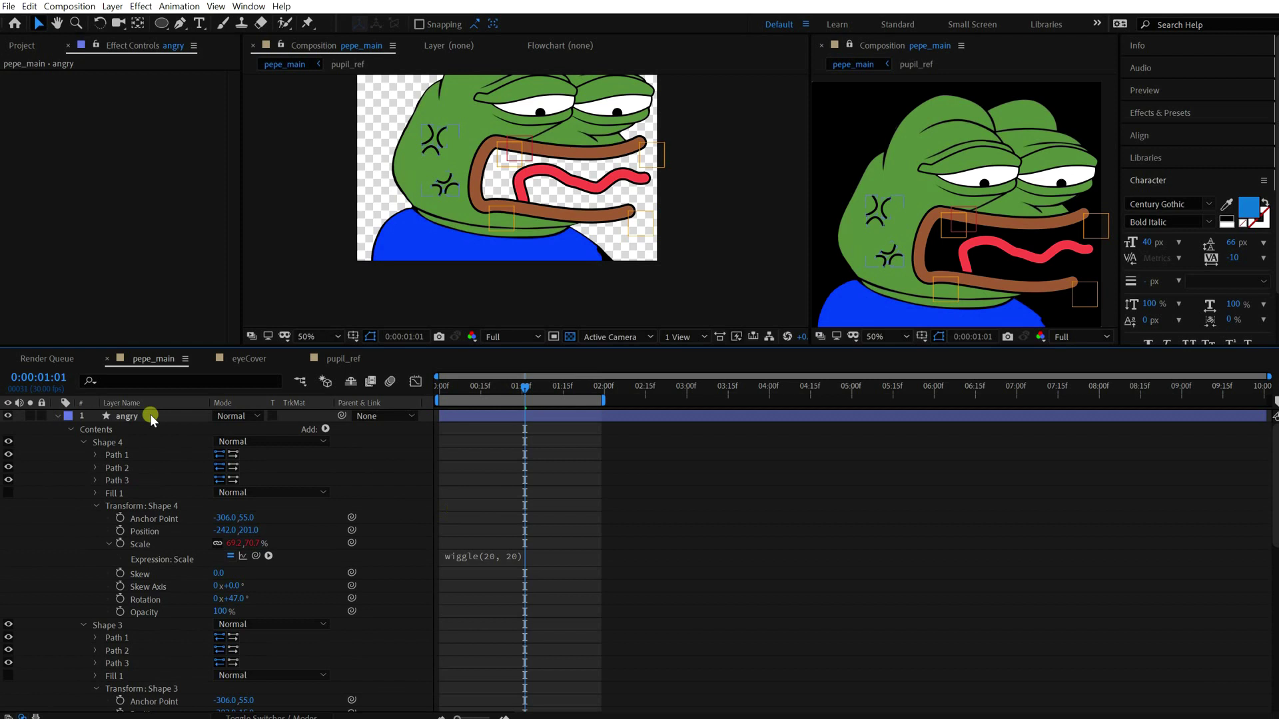
# Step: Link the angry layer's Opacity to CNT's angry checkbox with an expression multiplied by 100
pyautogui.click(151, 416)
pyautogui.press('u')
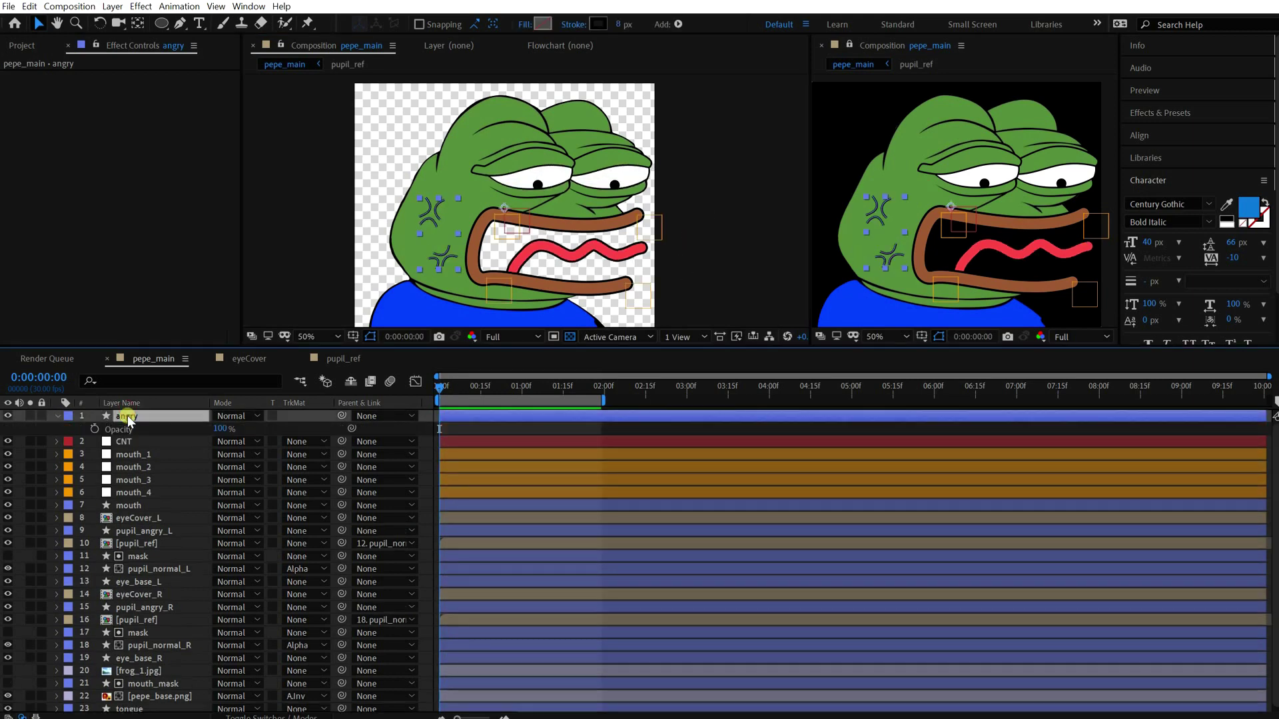
pyautogui.click(120, 441)
pyautogui.press('e')
pyautogui.click(85, 481)
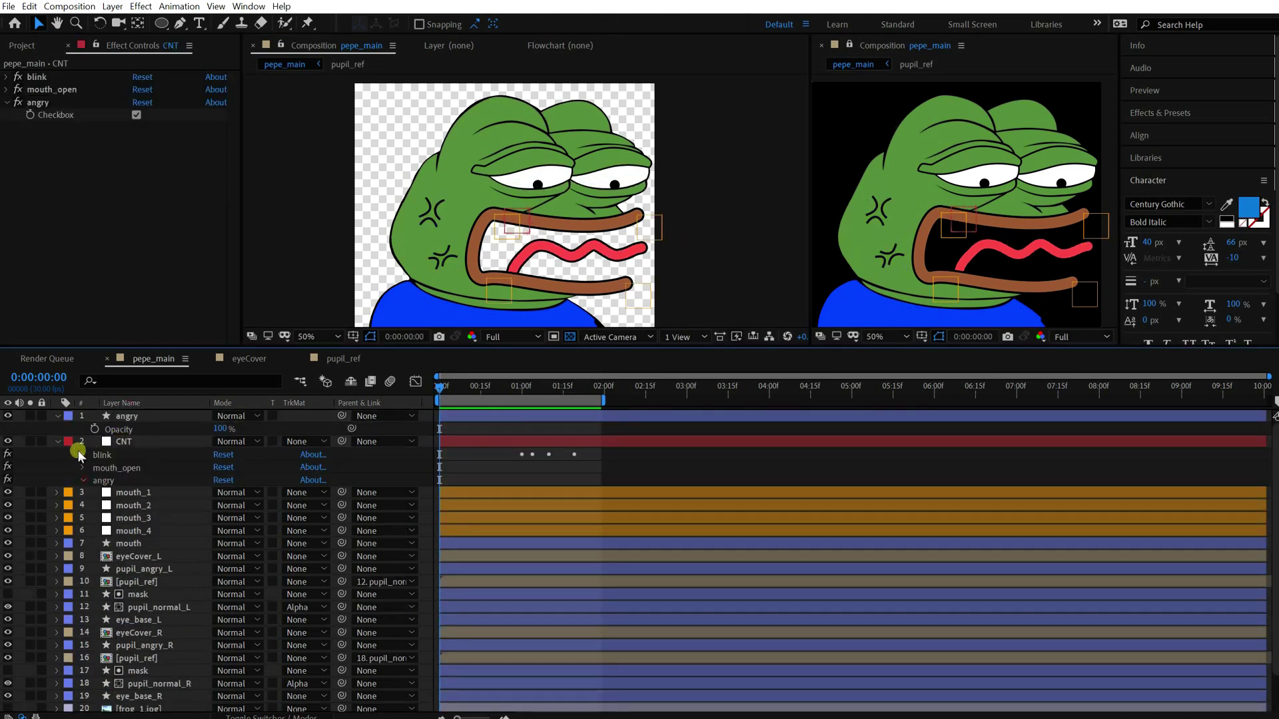
pyautogui.keyDown('alt'); pyautogui.click(95, 429); pyautogui.keyUp('alt')
pyautogui.moveTo(258, 442); pyautogui.dragTo(137, 510)
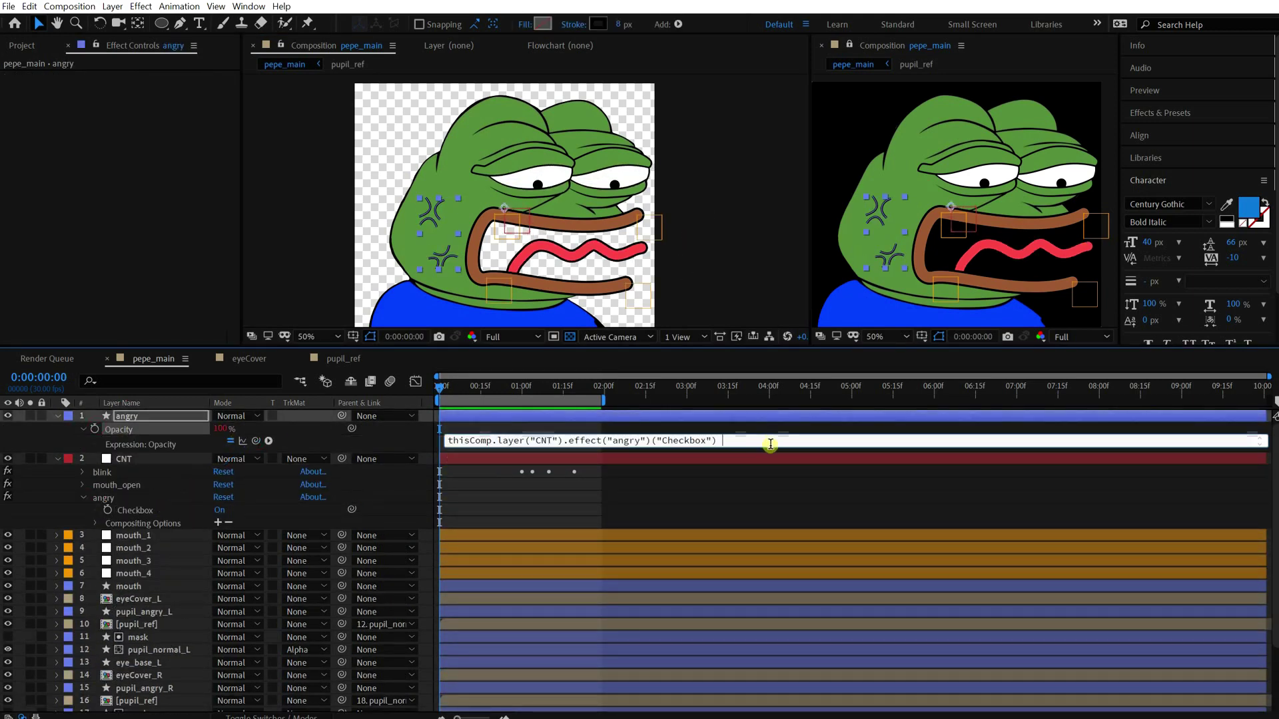
pyautogui.write('* 100')
pyautogui.press('KP_Enter')
# Step: Turn off CNT's angry checkbox and reset its mouth_open slider
pyautogui.click(136, 115)
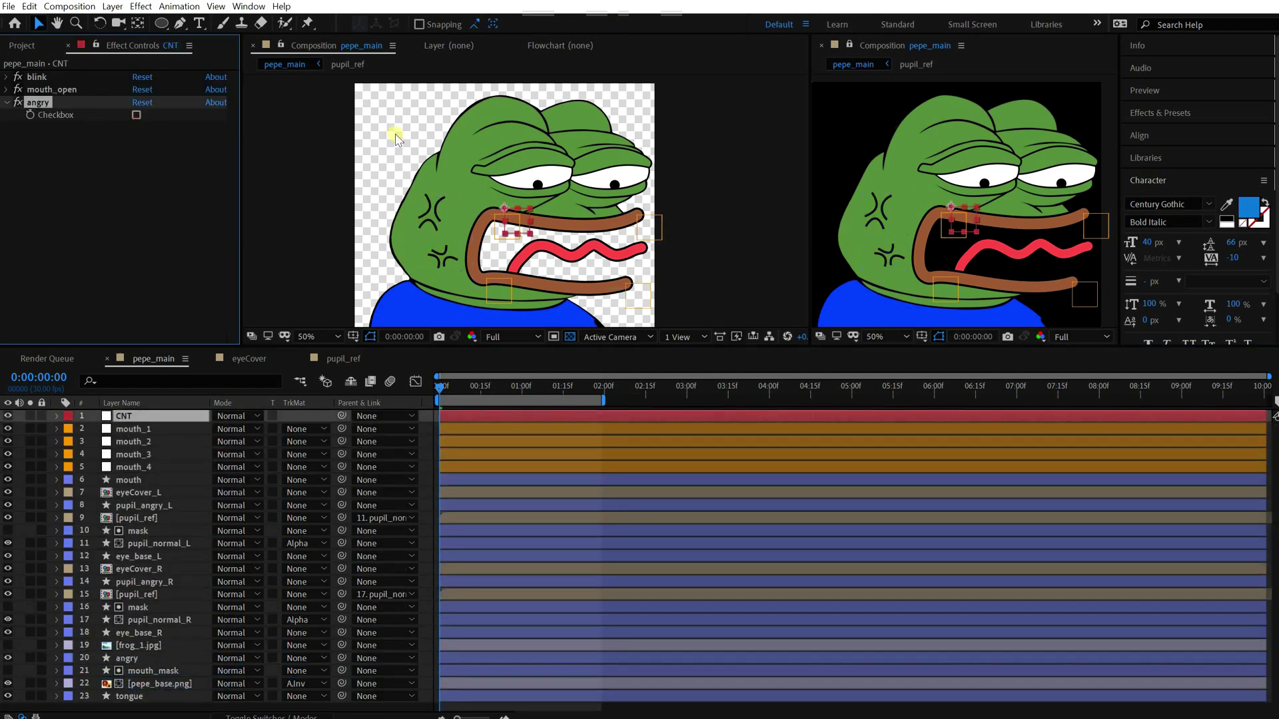
pyautogui.click(502, 708)
pyautogui.click(6, 89)
pyautogui.click(142, 89)
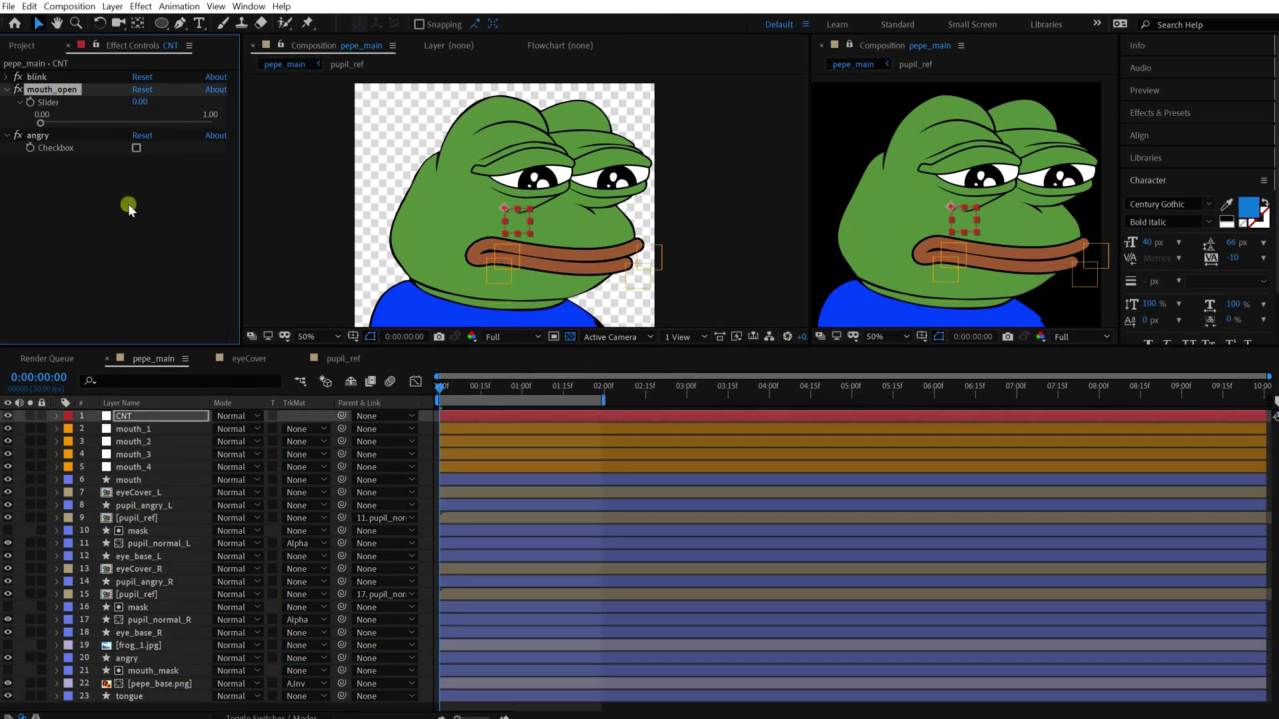
# Step: Copy CNT's four blink keyframes and paste them at 0:00:02:17
pyautogui.click(642, 414)
pyautogui.press('u')
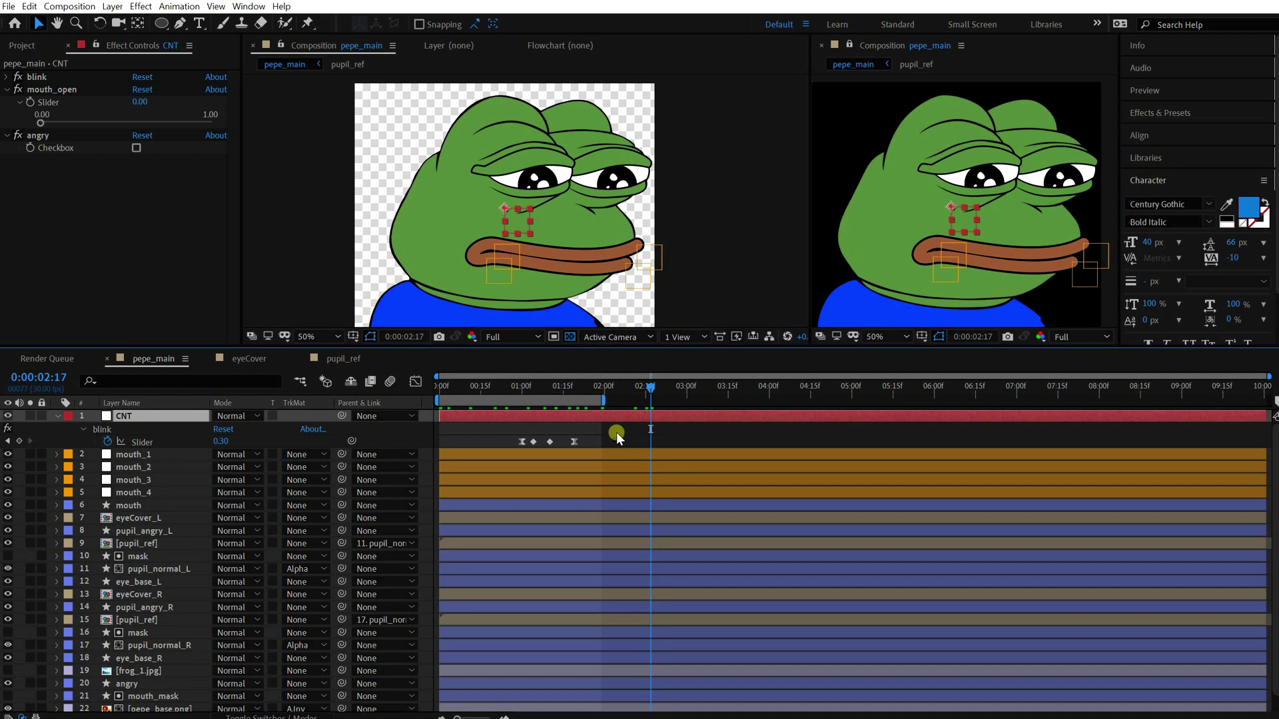
pyautogui.moveTo(615, 438); pyautogui.dragTo(498, 442)
pyautogui.hotkey('ctrl', 'c')
pyautogui.hotkey('ctrl', 'v')
# Step: End the work area at 0:00:04:10, preview the blinking, and return to the first frame
pyautogui.click(796, 391)
pyautogui.press('n')
pyautogui.press('space')
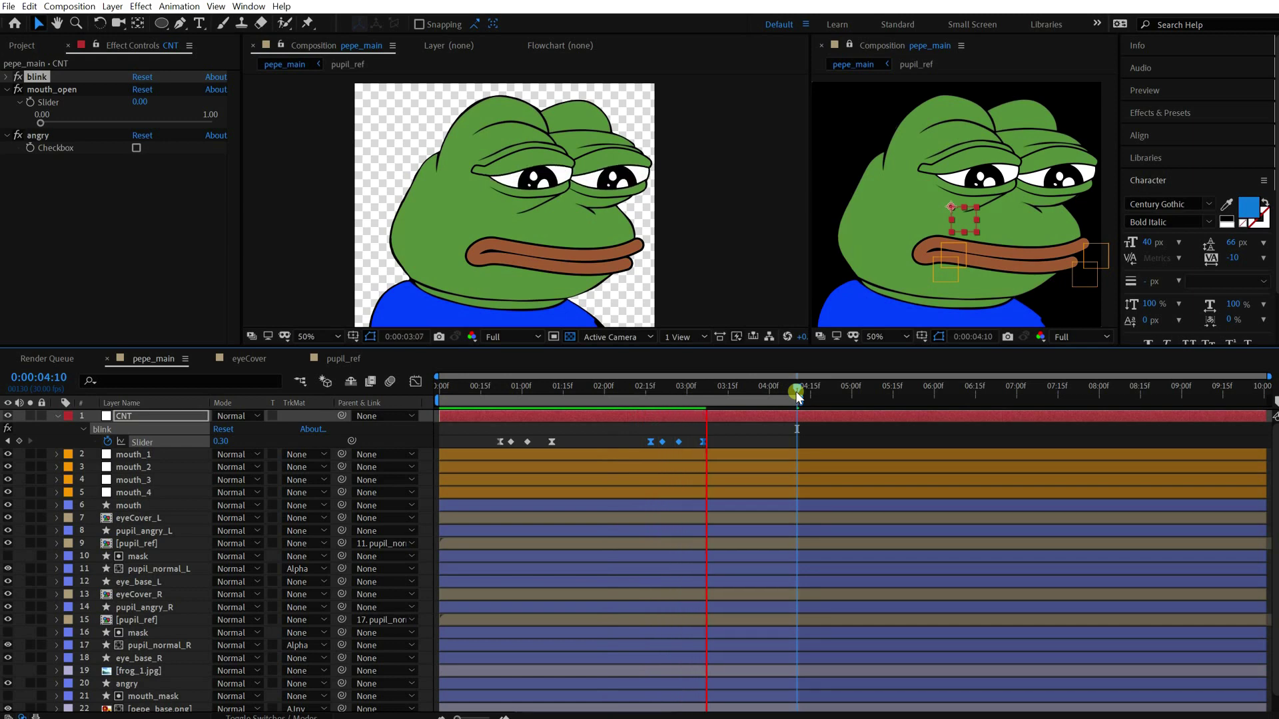
pyautogui.press('space')
pyautogui.press('Home')
pyautogui.click(475, 435)
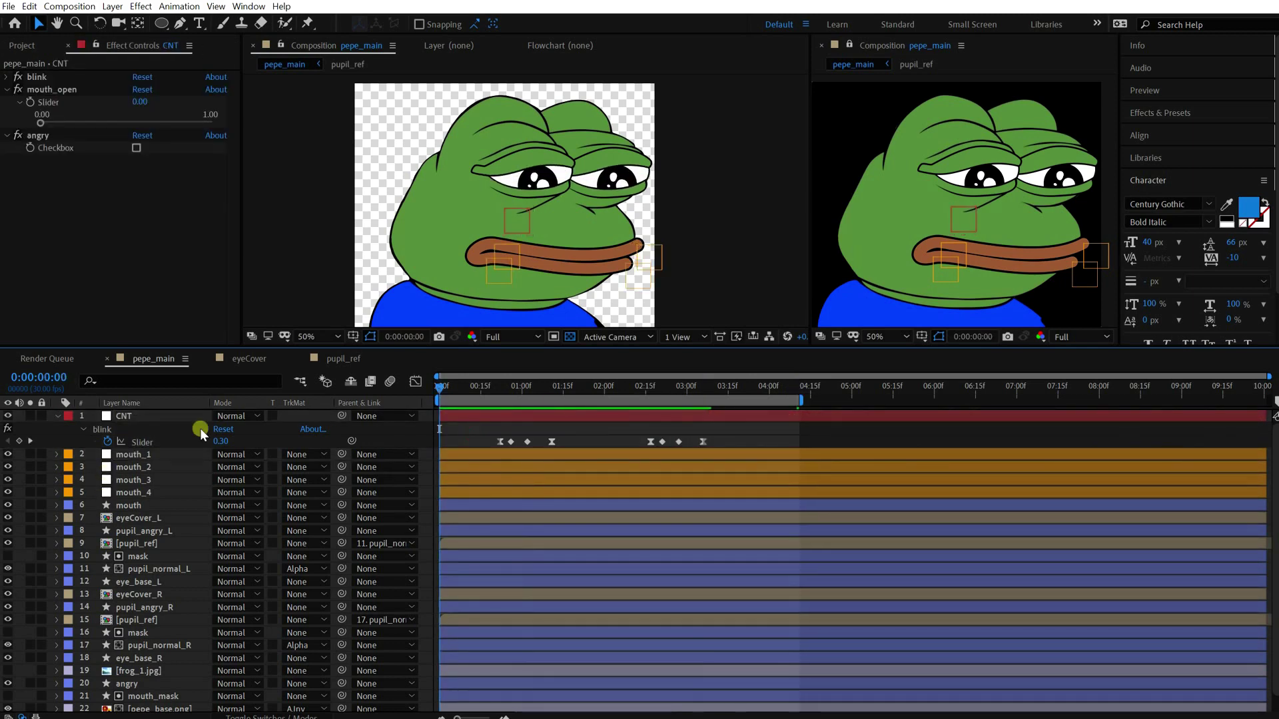
# Step: Mark mouth_1 to mouth_4, mouth, eyeCover_L and the upper pupil_ref layer as shy
pyautogui.press('F4')
pyautogui.click(152, 456)
pyautogui.keyDown('shift'); pyautogui.click(148, 492); pyautogui.keyUp('shift')
pyautogui.click(168, 505)
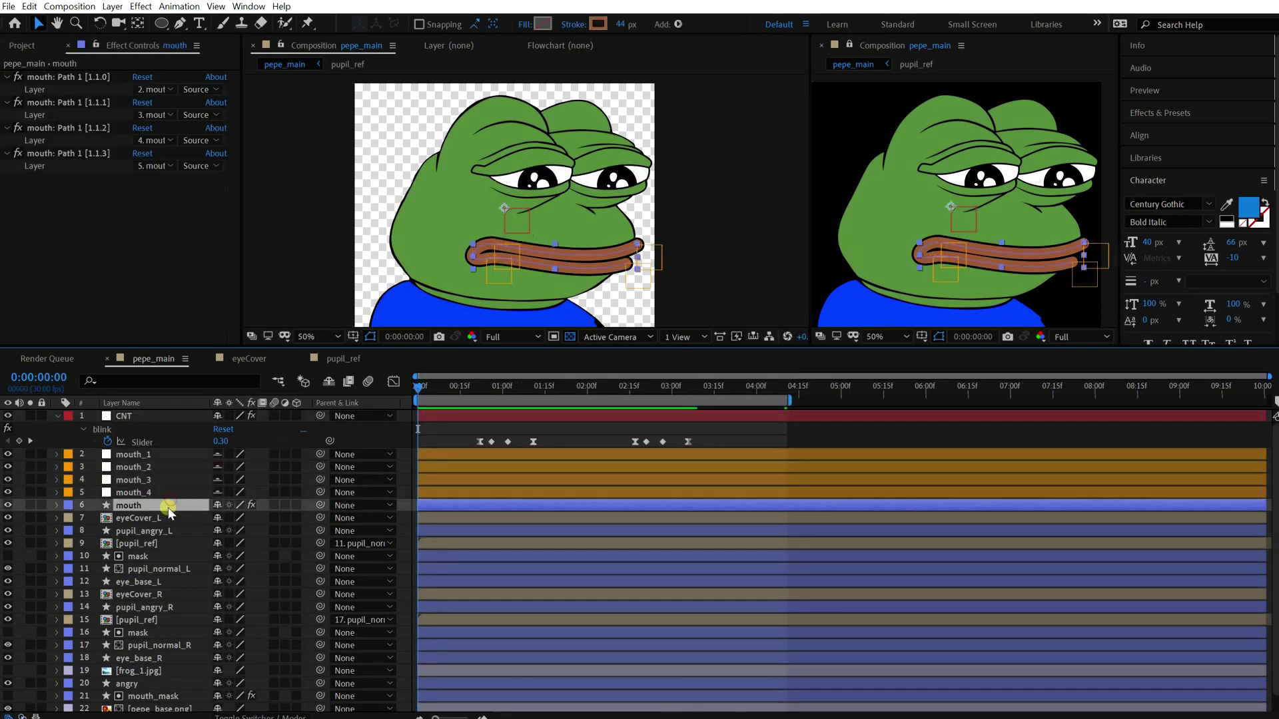
pyautogui.click(218, 505)
pyautogui.click(162, 519)
pyautogui.keyDown('ctrl'); pyautogui.click(163, 544); pyautogui.keyUp('ctrl')
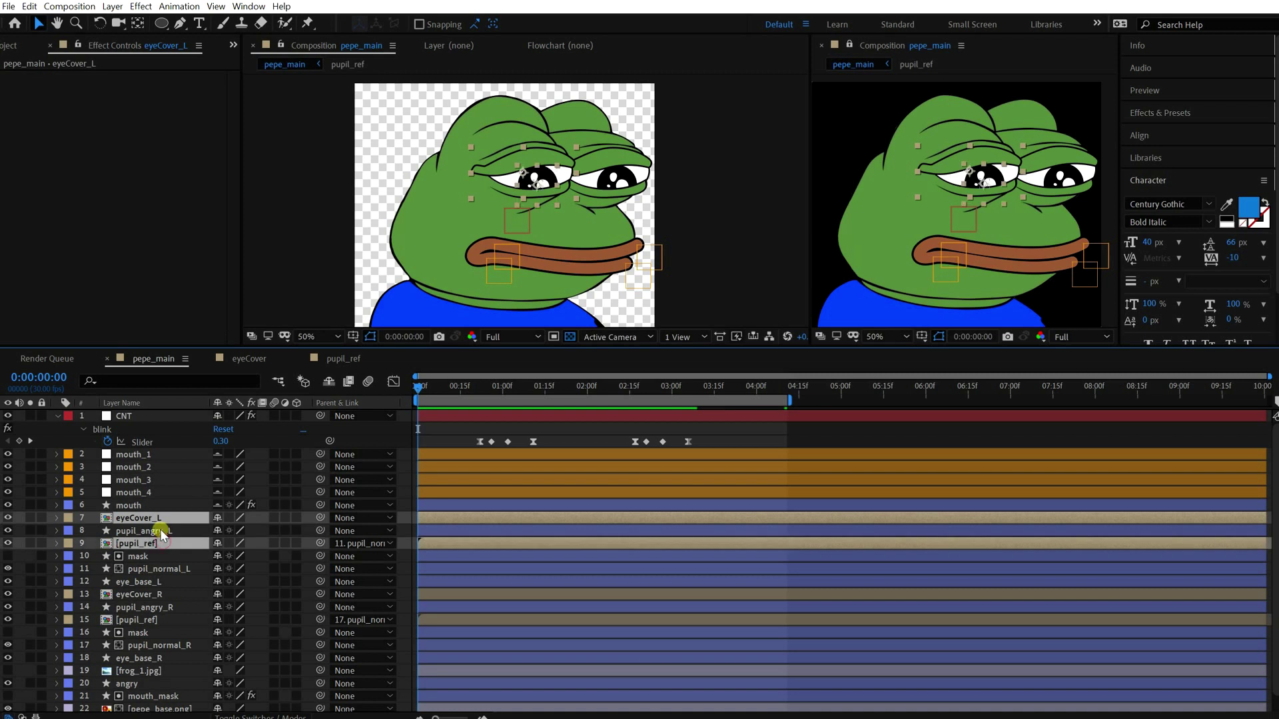
pyautogui.click(149, 584)
pyautogui.click(146, 607)
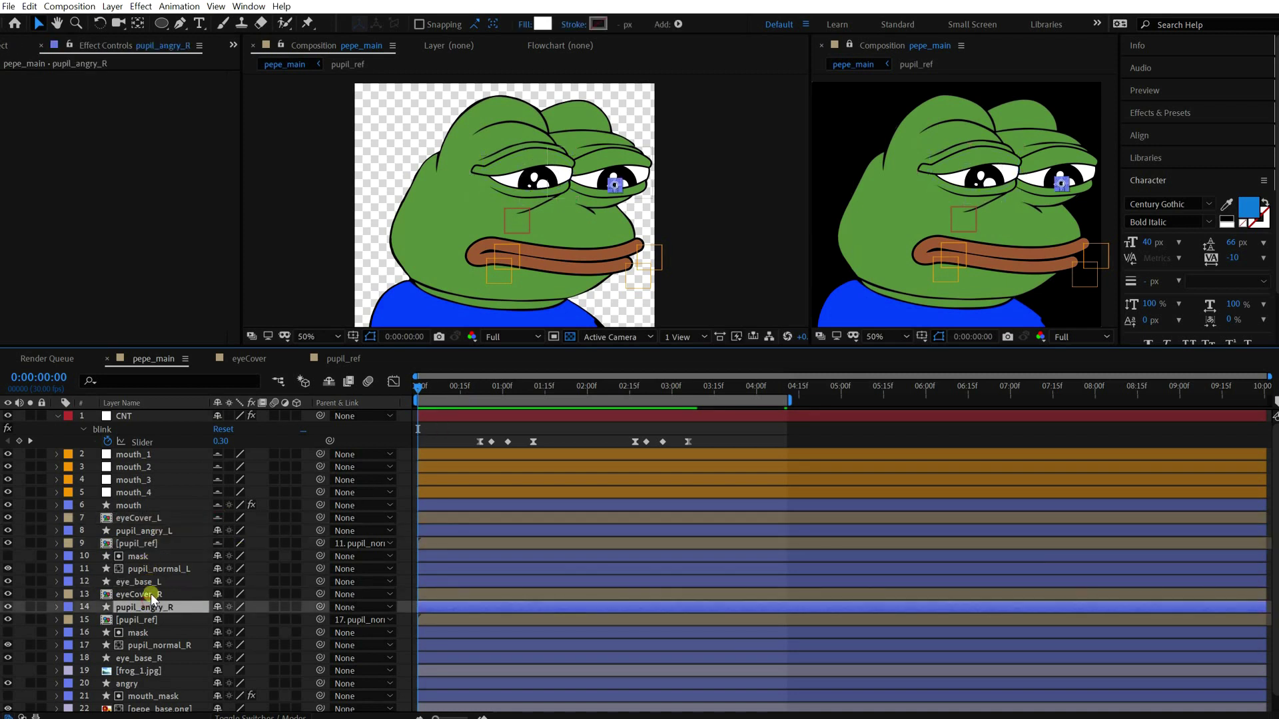
pyautogui.click(449, 434)
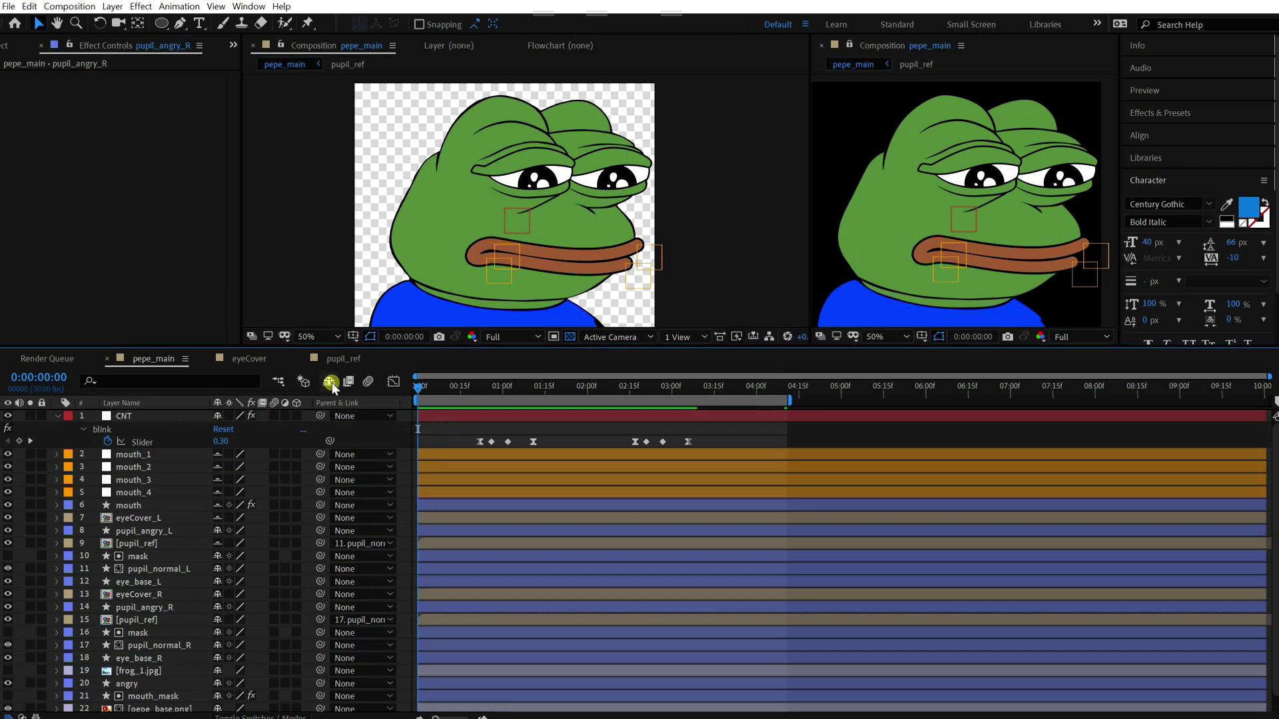
# Step: Hide the shy layers in the timeline and mark the tongue and angry layers as shy too
pyautogui.click(331, 382)
pyautogui.click(143, 633)
pyautogui.click(217, 633)
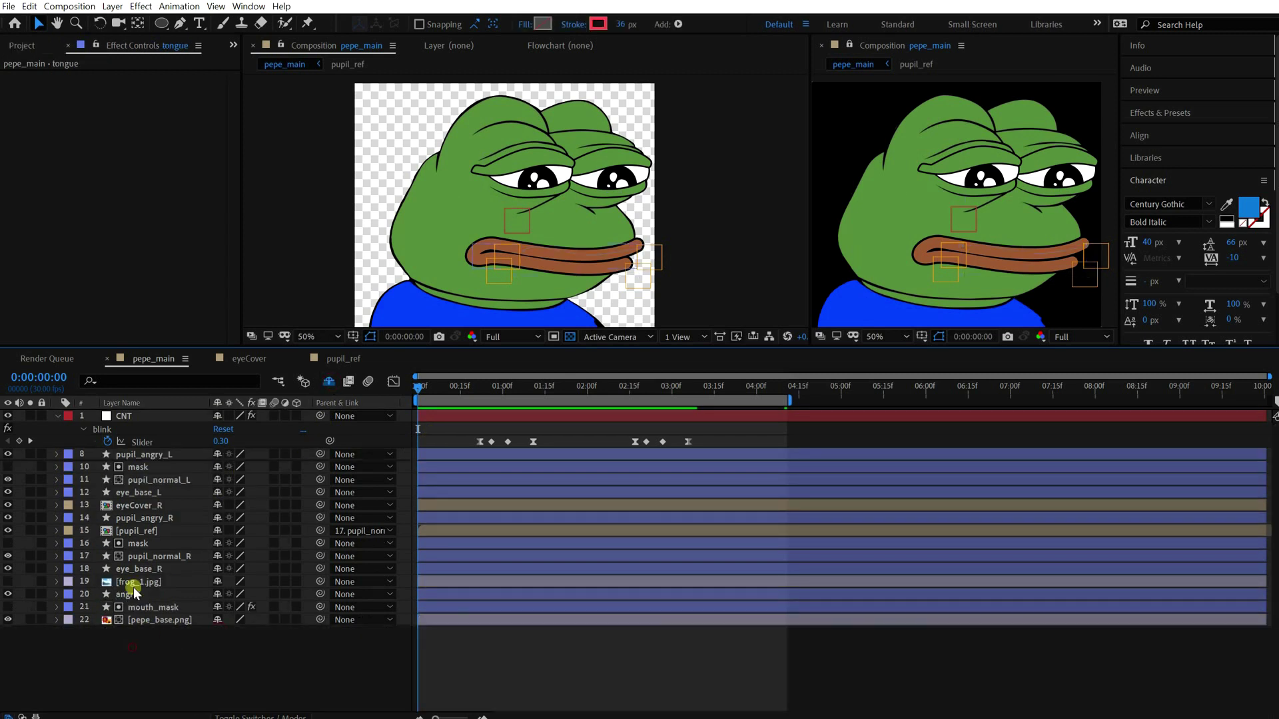
pyautogui.click(133, 593)
pyautogui.click(218, 595)
# Step: Remove the frog_1.jpg reference layer and collapse CNT's properties, keeping the shy layers hidden
pyautogui.click(133, 581)
pyautogui.click(218, 582)
pyautogui.click(159, 530)
pyautogui.press('F2')
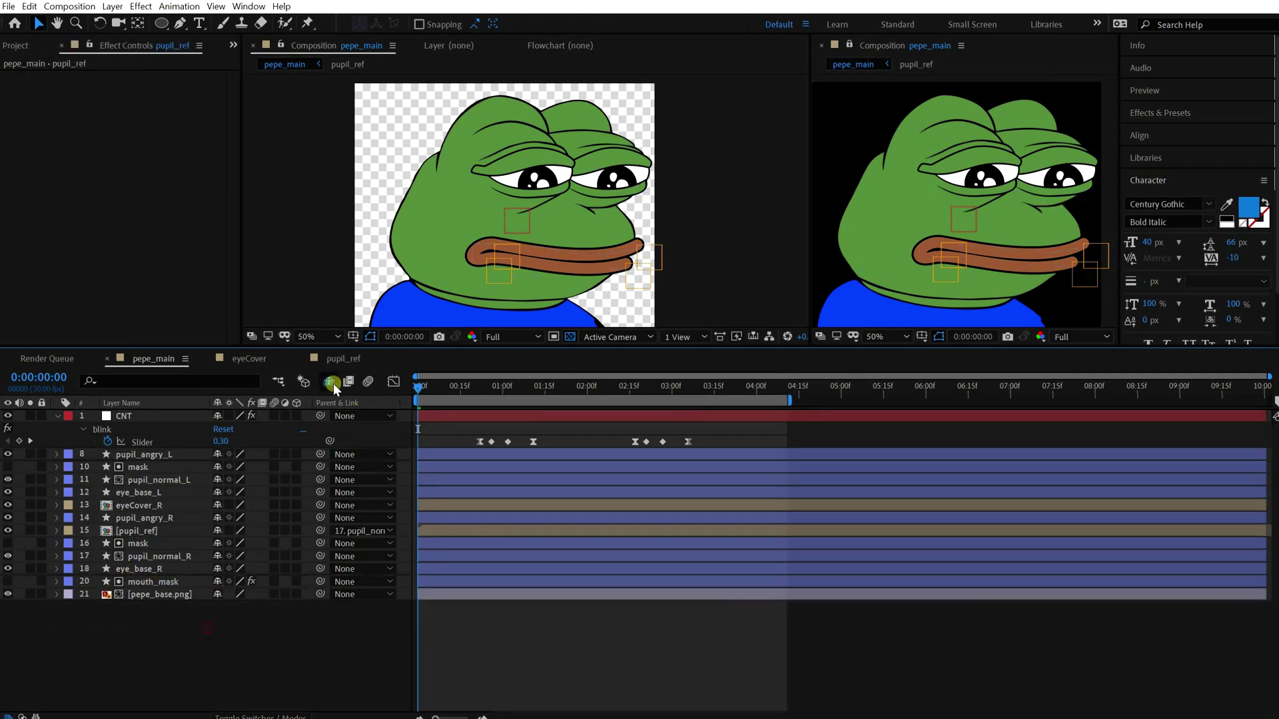
pyautogui.click(330, 382)
pyautogui.click(329, 382)
pyautogui.click(48, 416)
# Step: Add a null object named POI beside the pupil of eye R and place its layer directly above pupil_angry_L
pyautogui.rightClick(152, 611)
pyautogui.moveTo(186, 617)
pyautogui.click(360, 703)
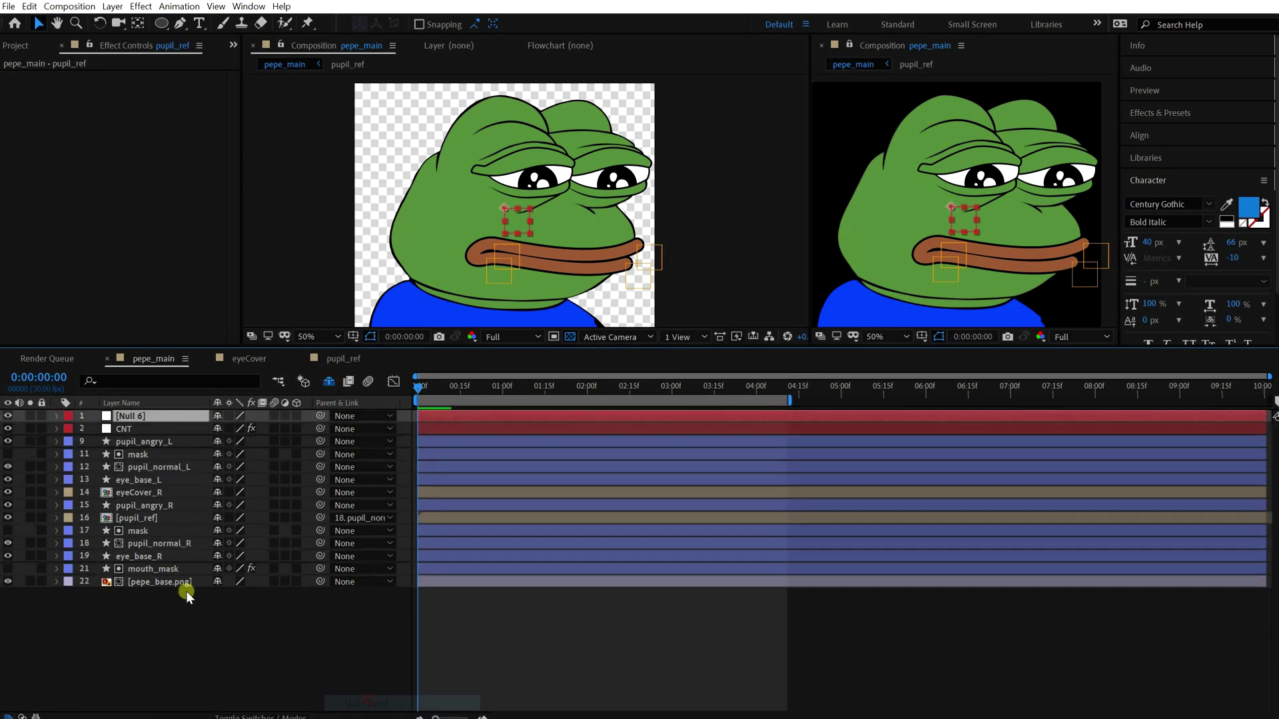
pyautogui.click(524, 228)
pyautogui.moveTo(524, 228); pyautogui.dragTo(588, 200)
pyautogui.write('POI')
pyautogui.press('Return')
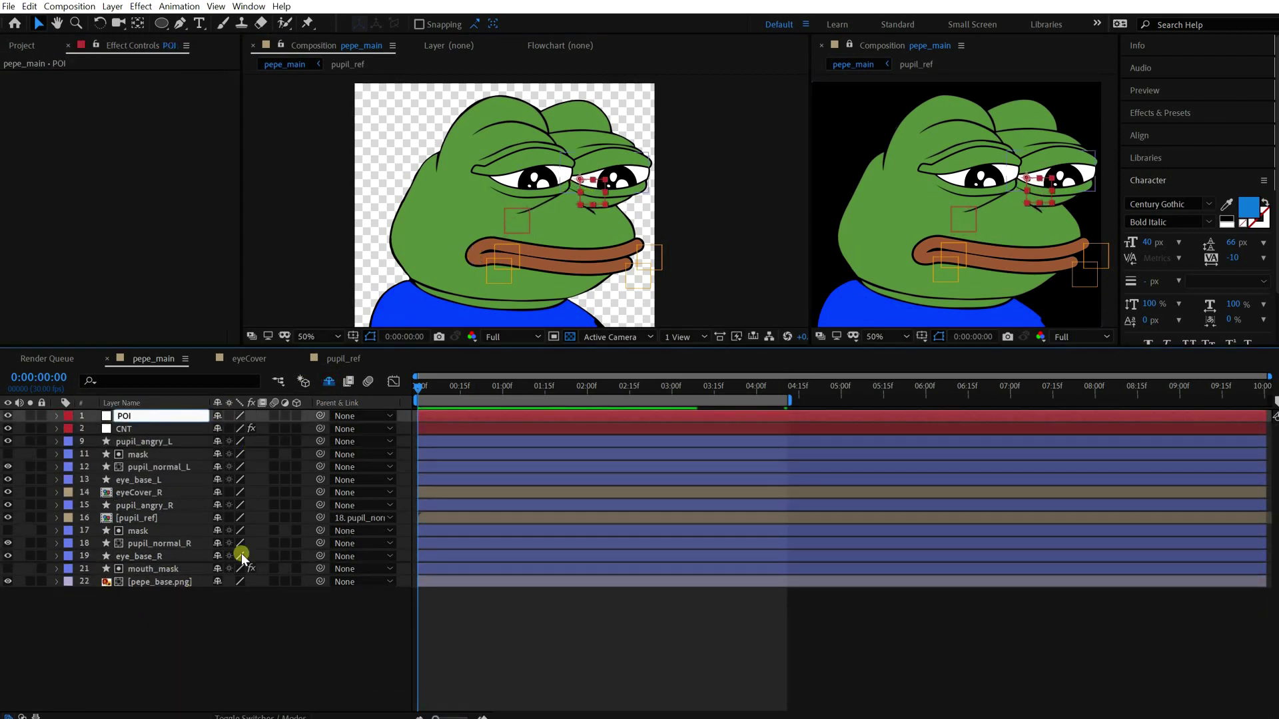
pyautogui.moveTo(126, 415); pyautogui.dragTo(142, 432)
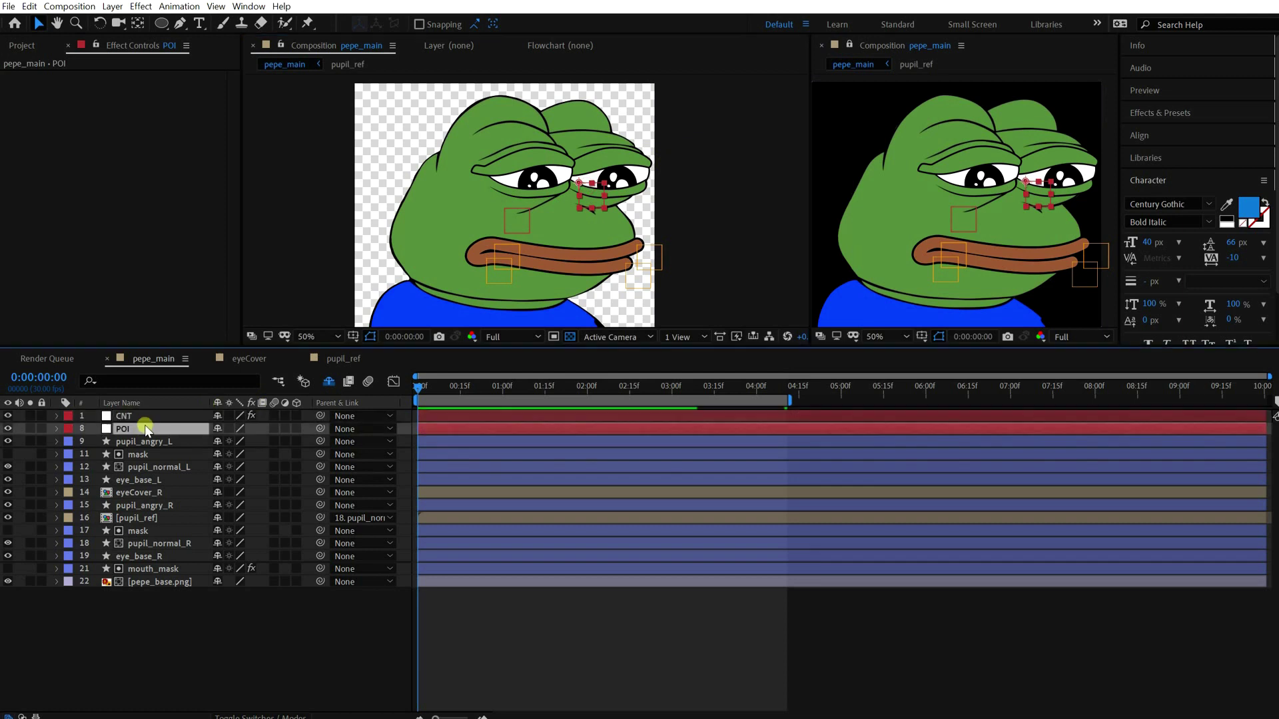
# Step: Parent pupil_angry_L, pupil_normal_L, pupil_angry_R and pupil_normal_R to the POI null
pyautogui.click(143, 442)
pyautogui.keyDown('ctrl'); pyautogui.click(165, 467); pyautogui.keyUp('ctrl')
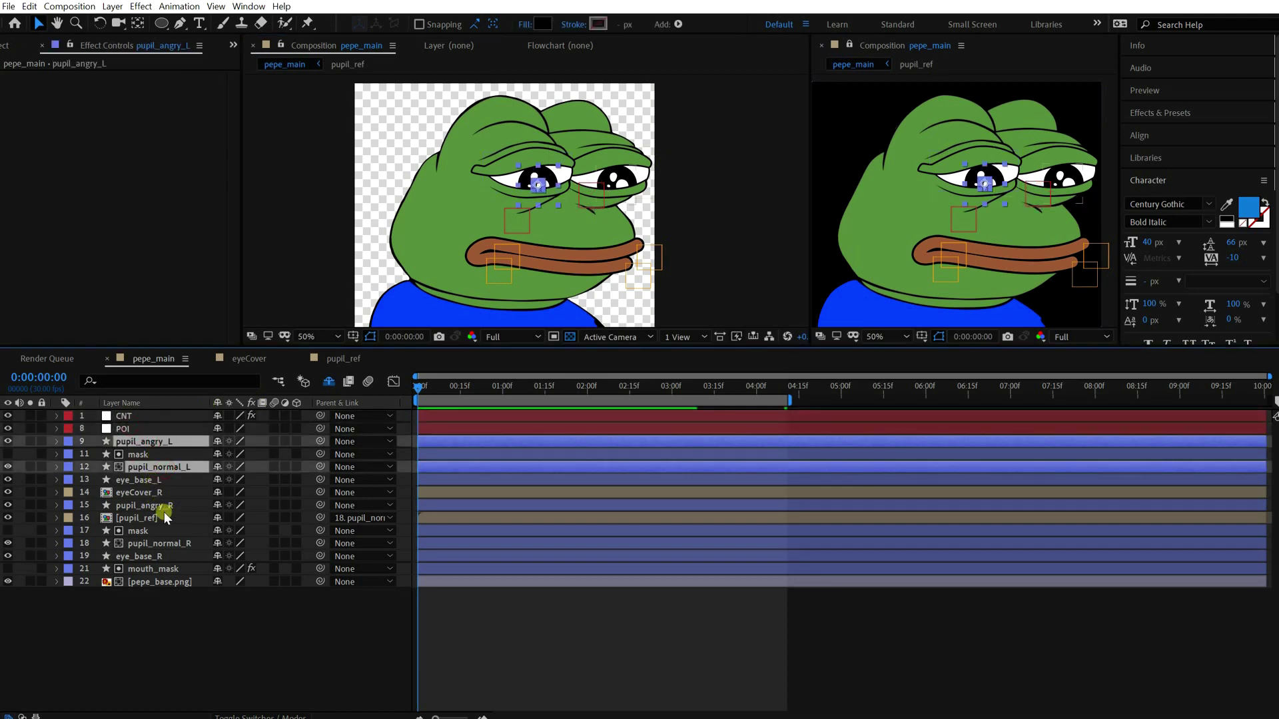
pyautogui.keyDown('ctrl'); pyautogui.click(151, 506); pyautogui.keyUp('ctrl')
pyautogui.keyDown('ctrl'); pyautogui.click(159, 543); pyautogui.keyUp('ctrl')
pyautogui.moveTo(320, 506); pyautogui.dragTo(142, 429)
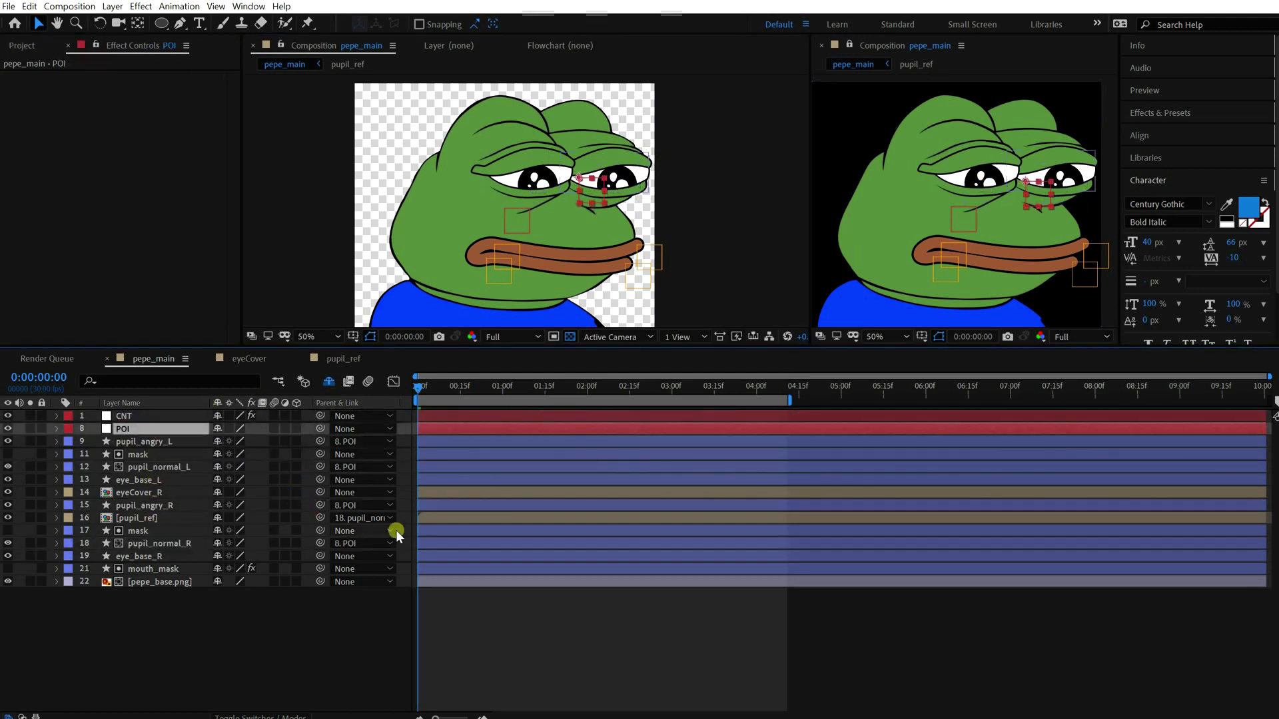
# Step: Turn on CNT's angry checkbox and select the POI null
pyautogui.click(146, 415)
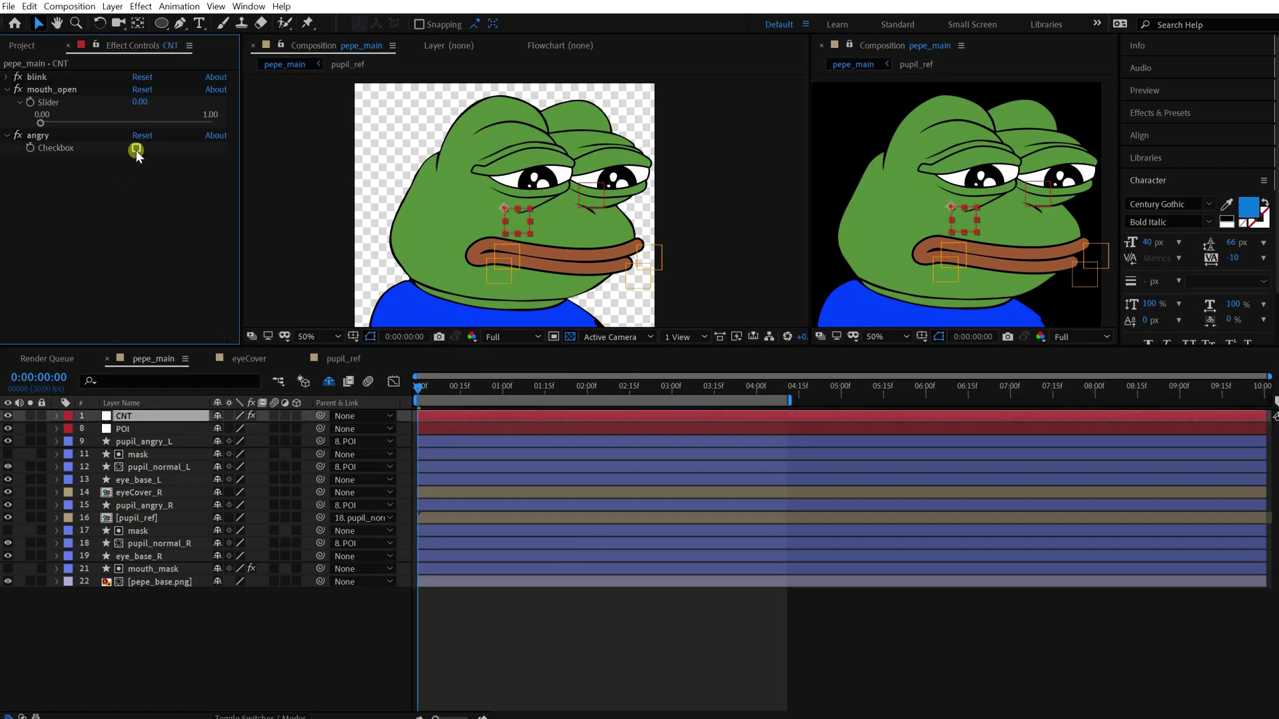
pyautogui.click(136, 150)
pyautogui.click(163, 442)
pyautogui.click(160, 430)
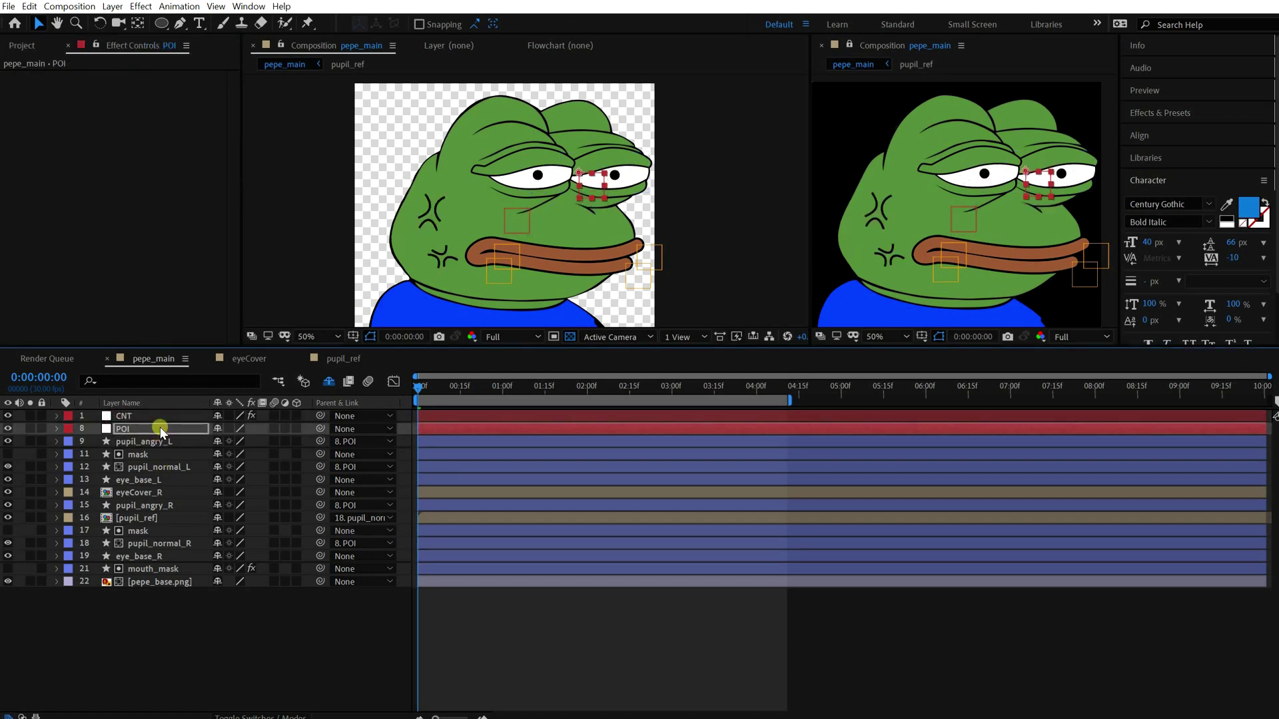
# Step: Mark the eye, pupil and mouth layers down to pepe_base.png as shy, turn off CNT's angry checkbox and select POI
pyautogui.moveTo(148, 441); pyautogui.dragTo(152, 557)
pyautogui.click(218, 441)
pyautogui.click(217, 441)
pyautogui.click(217, 441)
pyautogui.click(197, 466)
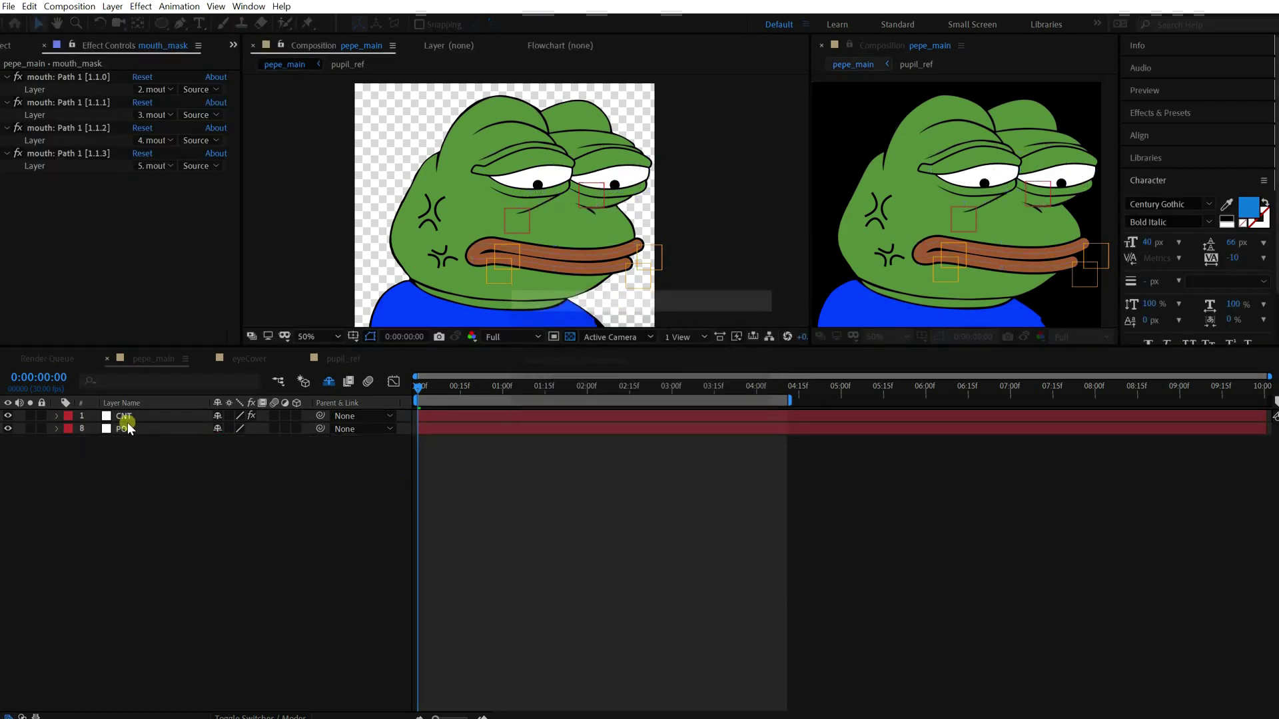
pyautogui.click(133, 415)
pyautogui.click(134, 149)
pyautogui.click(310, 428)
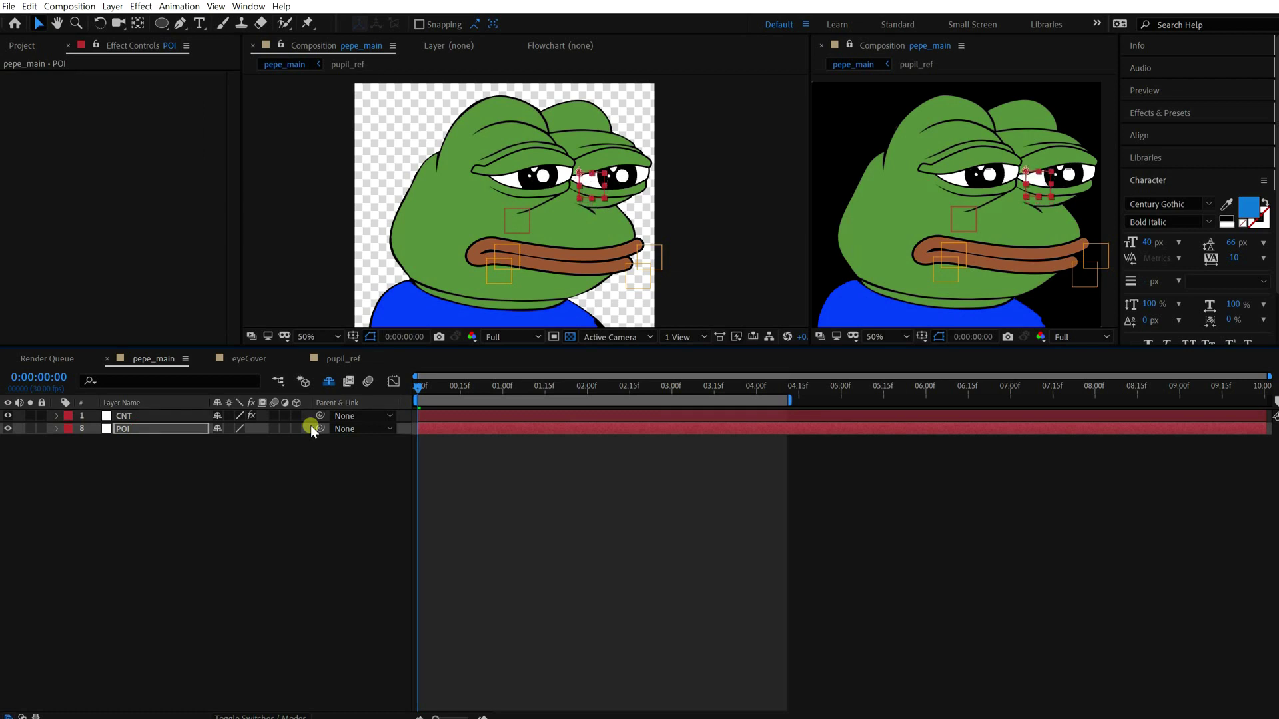
# Step: Keyframe POI's Position from 898, 358 at 0:00 to 898, 396 at frame 20, easing the second keyframe
pyautogui.press('p')
pyautogui.hotkey('shift', 'pagedown')
pyautogui.hotkey('shift', 'pagedown')
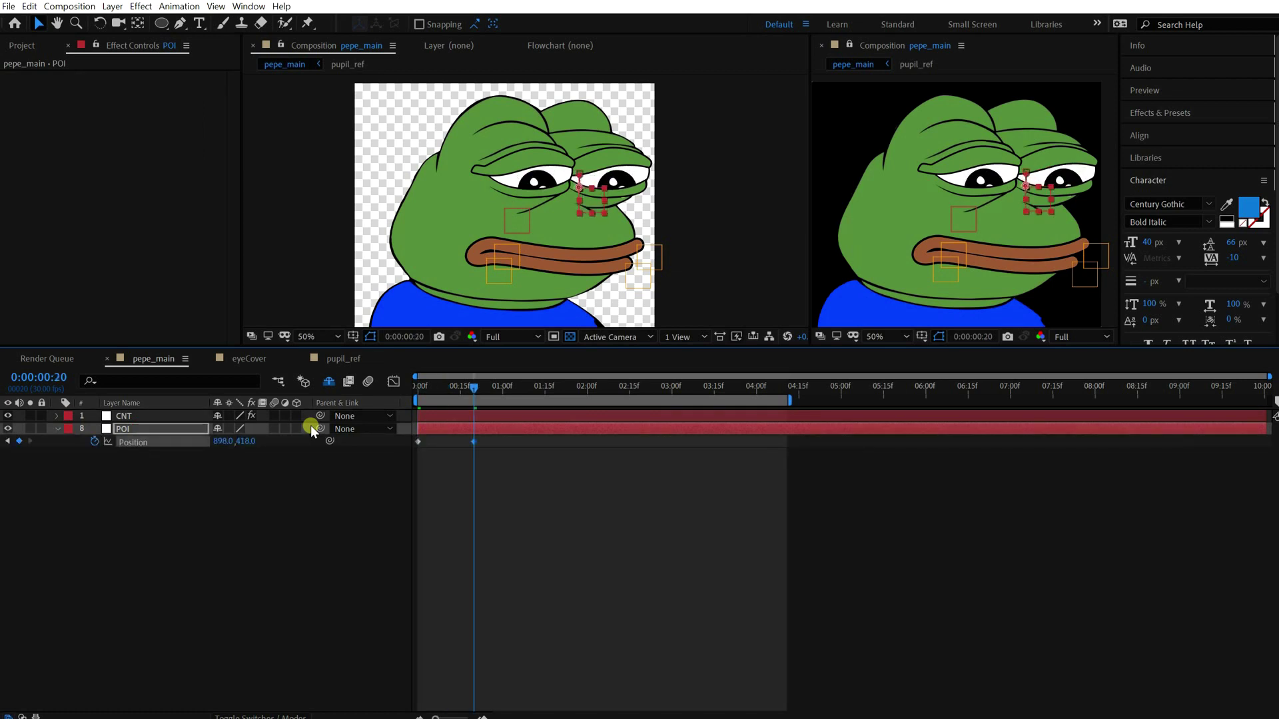
pyautogui.press('Up')
pyautogui.hotkey('shift', 'Up')
pyautogui.press('F9')
# Step: Adjust the incoming velocity influence of POI's Position keyframe at frame 20
pyautogui.moveTo(430, 468); pyautogui.dragTo(700, 445)
pyautogui.rightClick(474, 441)
pyautogui.click(537, 598)
pyautogui.click(617, 525)
pyautogui.press('Return')
# Step: Shift CNT's blink keyframes to start at about 1:14, extend the work area to about 6:00 and preview
pyautogui.click(555, 414)
pyautogui.press('u')
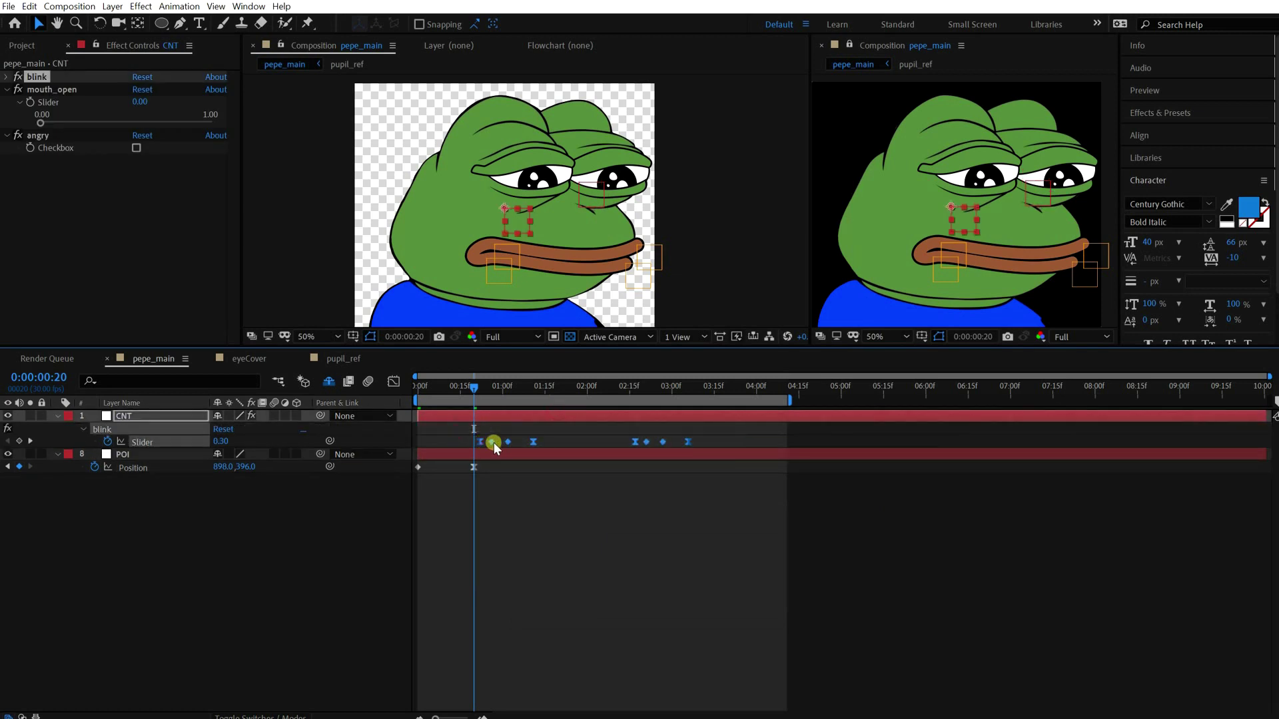
pyautogui.moveTo(790, 399); pyautogui.dragTo(924, 400)
pyautogui.press('space')
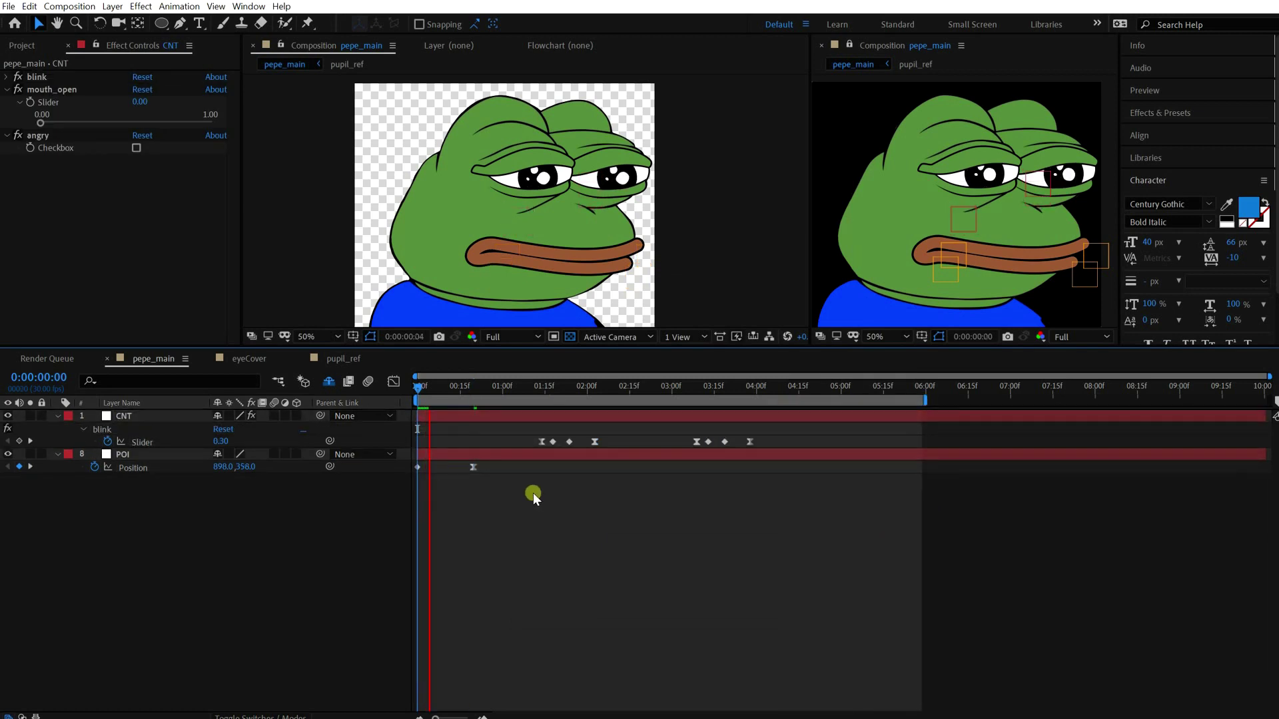
pyautogui.moveTo(443, 390); pyautogui.dragTo(414, 390)
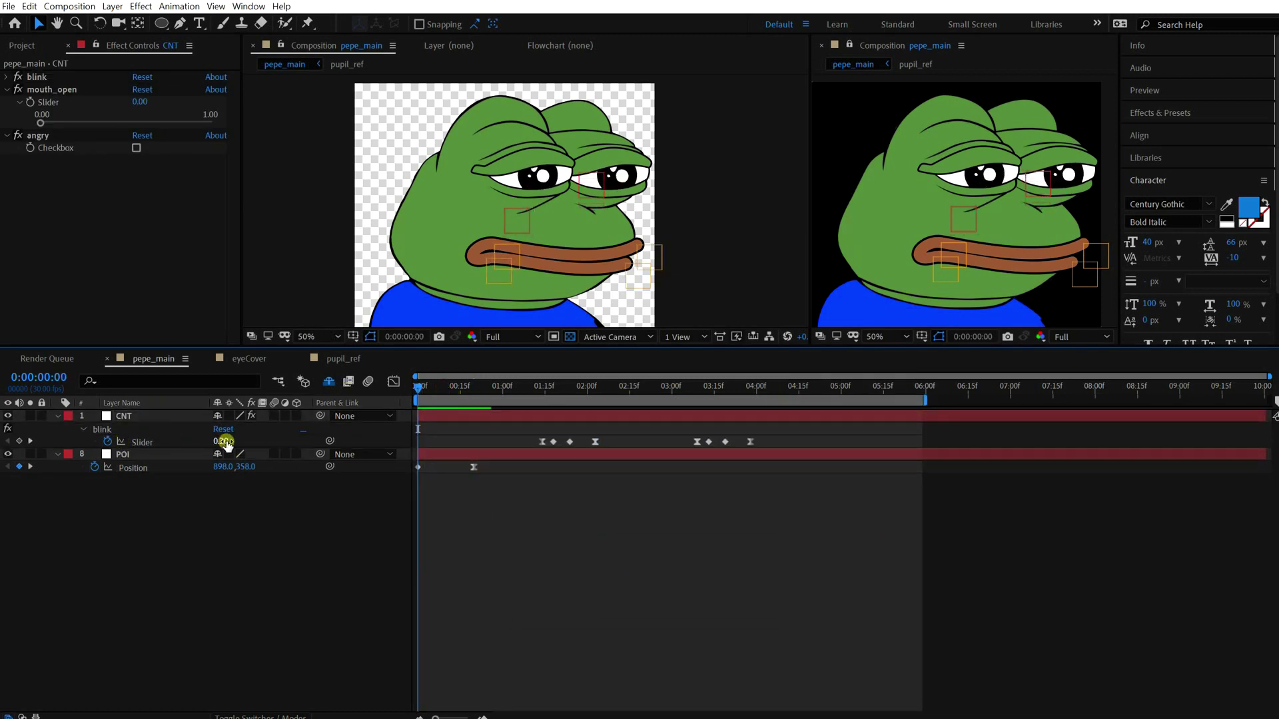
# Step: Keyframe CNT's blink slider at 0 at the start of the composition and at 0.3 at frame 20
pyautogui.moveTo(225, 445); pyautogui.dragTo(226, 441)
pyautogui.click(469, 393)
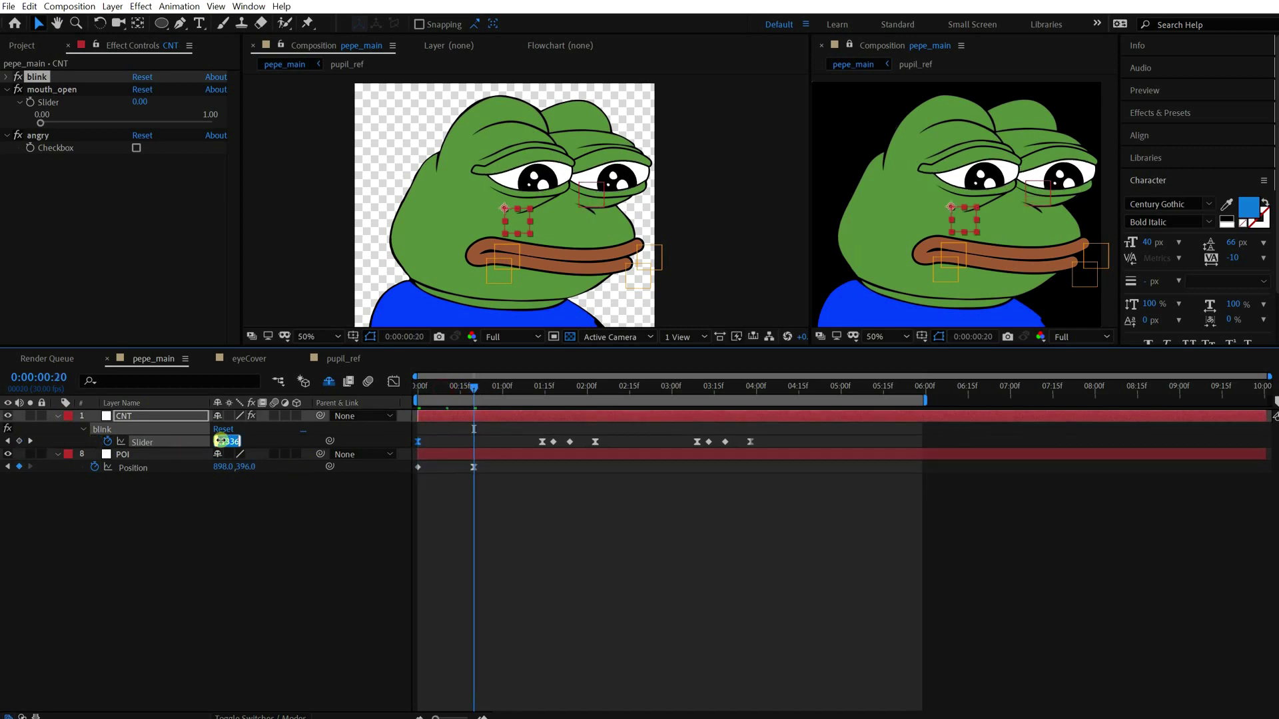
pyautogui.write('0.3')
pyautogui.press('Return')
pyautogui.click(470, 460)
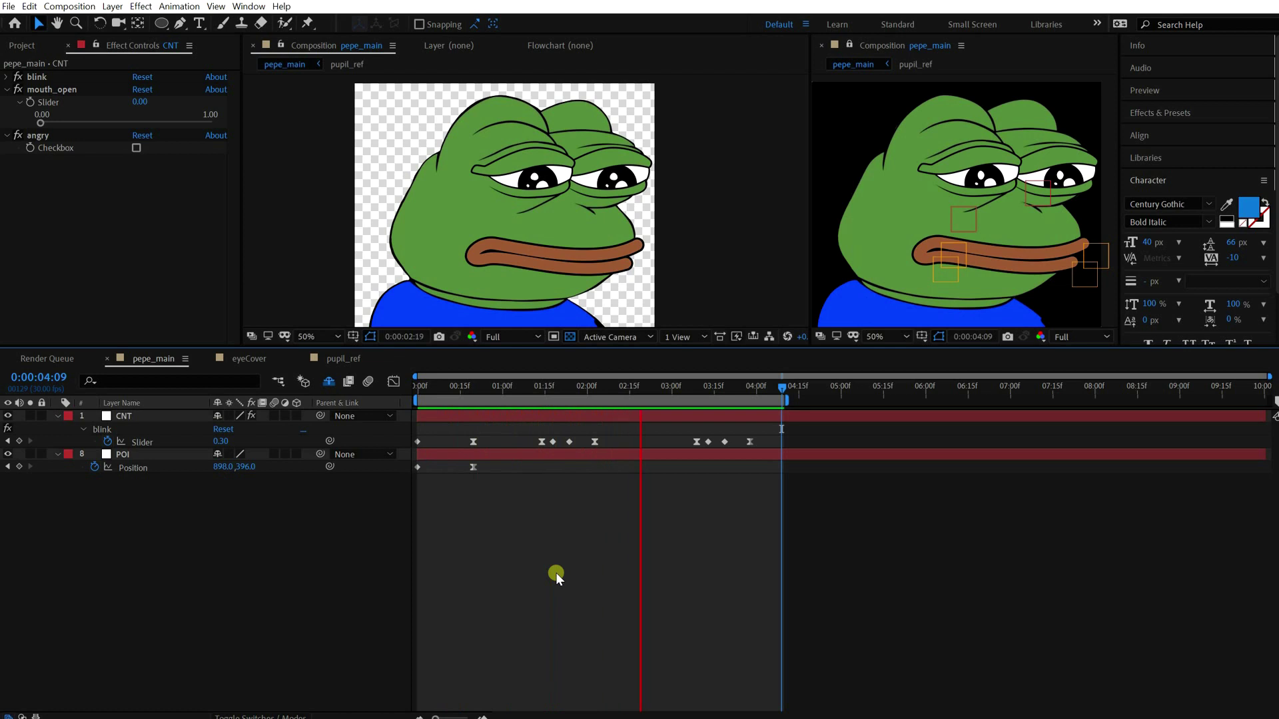
# Step: Keyframe CNT's angry checkbox off at 0:00 and on at about 5:00, and check the playback
pyautogui.click(753, 390)
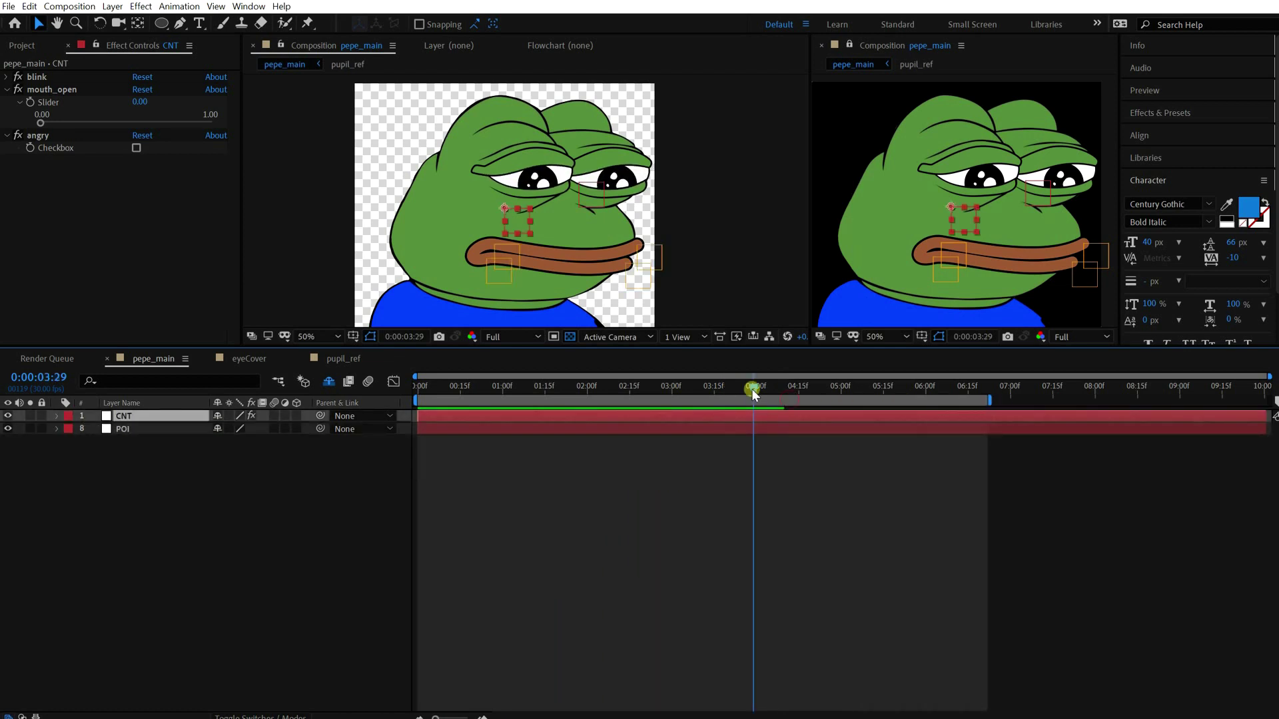
pyautogui.moveTo(752, 389); pyautogui.dragTo(756, 389)
pyautogui.click(30, 148)
pyautogui.press('u')
pyautogui.moveTo(755, 467); pyautogui.dragTo(417, 467)
pyautogui.moveTo(766, 393); pyautogui.dragTo(839, 398)
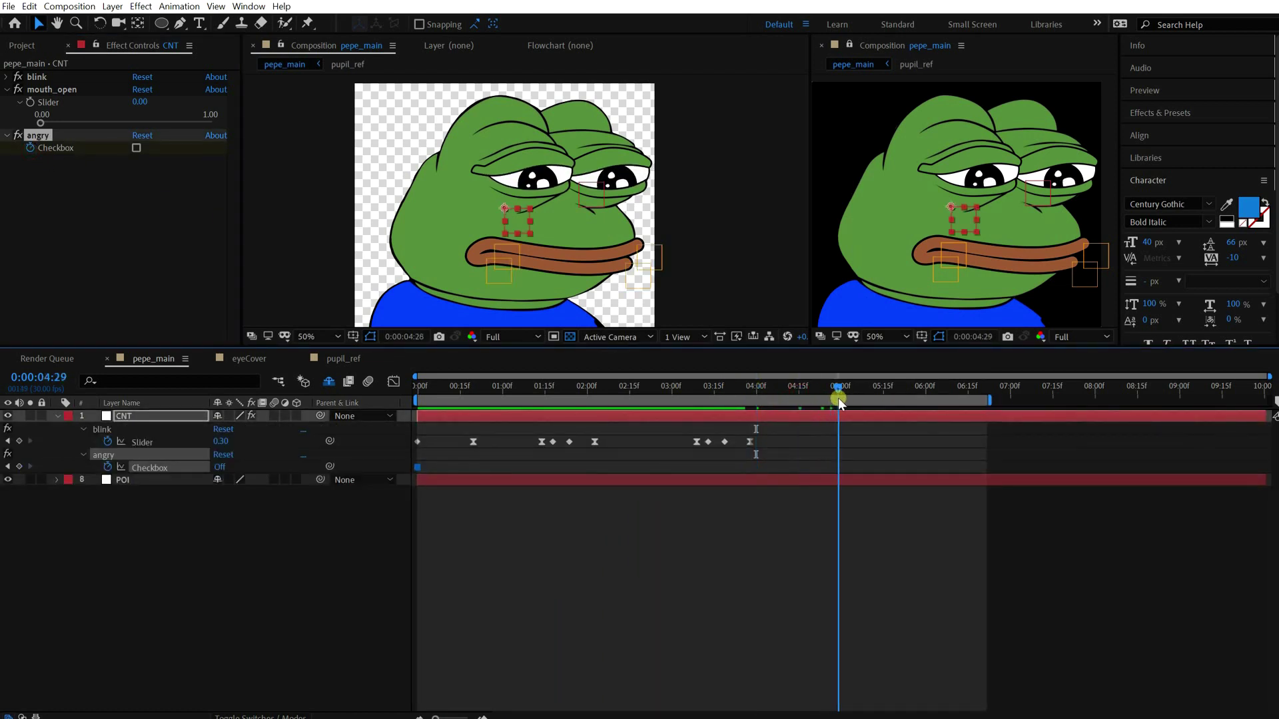
pyautogui.click(136, 148)
pyautogui.click(757, 585)
pyautogui.moveTo(443, 394); pyautogui.dragTo(422, 393)
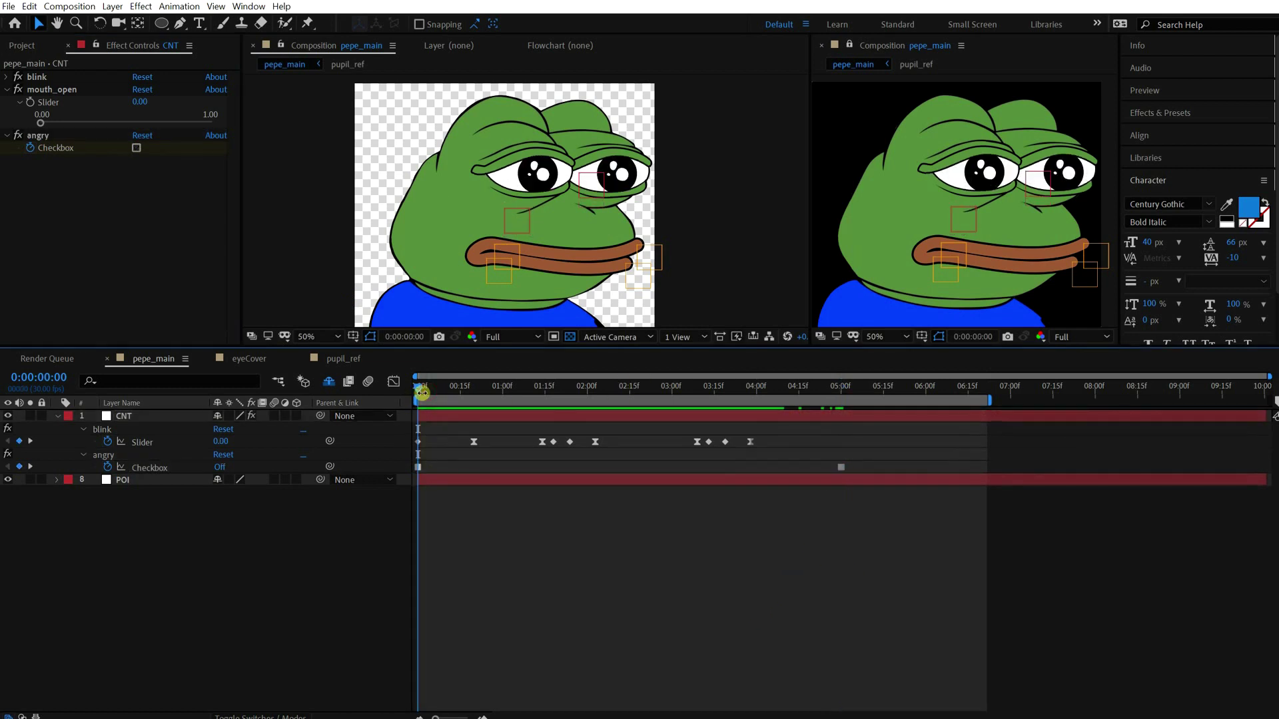
# Step: Keyframe POI's Position at 5:15 and raise the null to 898, 356 at 5:19
pyautogui.moveTo(838, 390); pyautogui.dragTo(883, 393)
pyautogui.click(123, 480)
pyautogui.press('p')
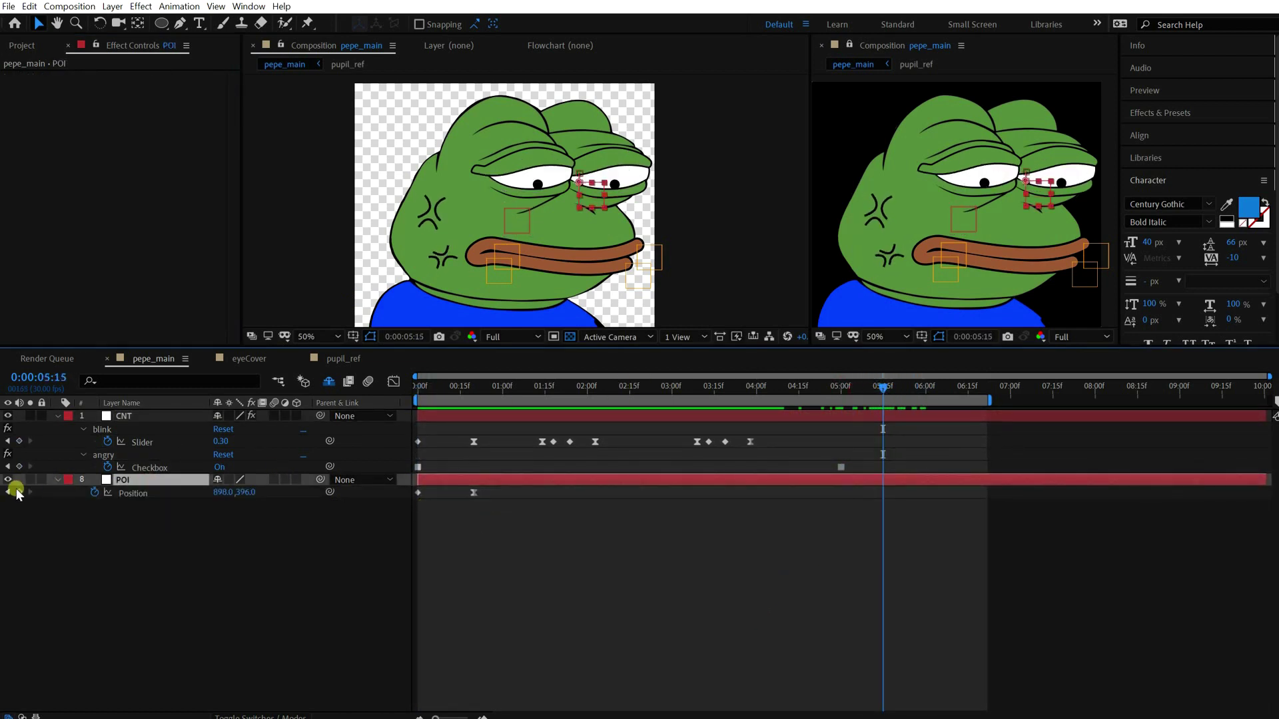
pyautogui.click(19, 492)
pyautogui.press('pagedown')
pyautogui.press('pagedown')
pyautogui.press('pagedown')
pyautogui.press('pagedown')
pyautogui.hotkey('shift', 'Up')
pyautogui.hotkey('shift', 'Up')
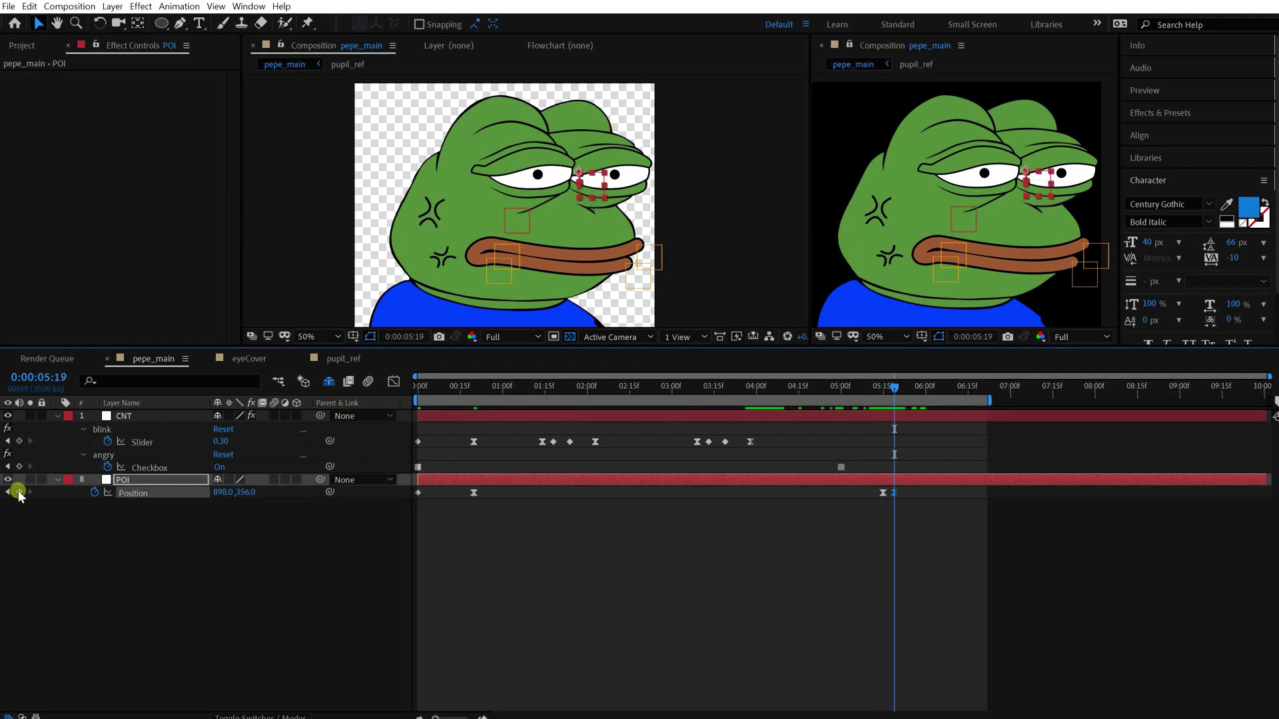
pyautogui.click(824, 571)
# Step: Hold CNT's blink slider with a keyframe at 5:00 and set it to 0.5 at 5:15
pyautogui.click(843, 390)
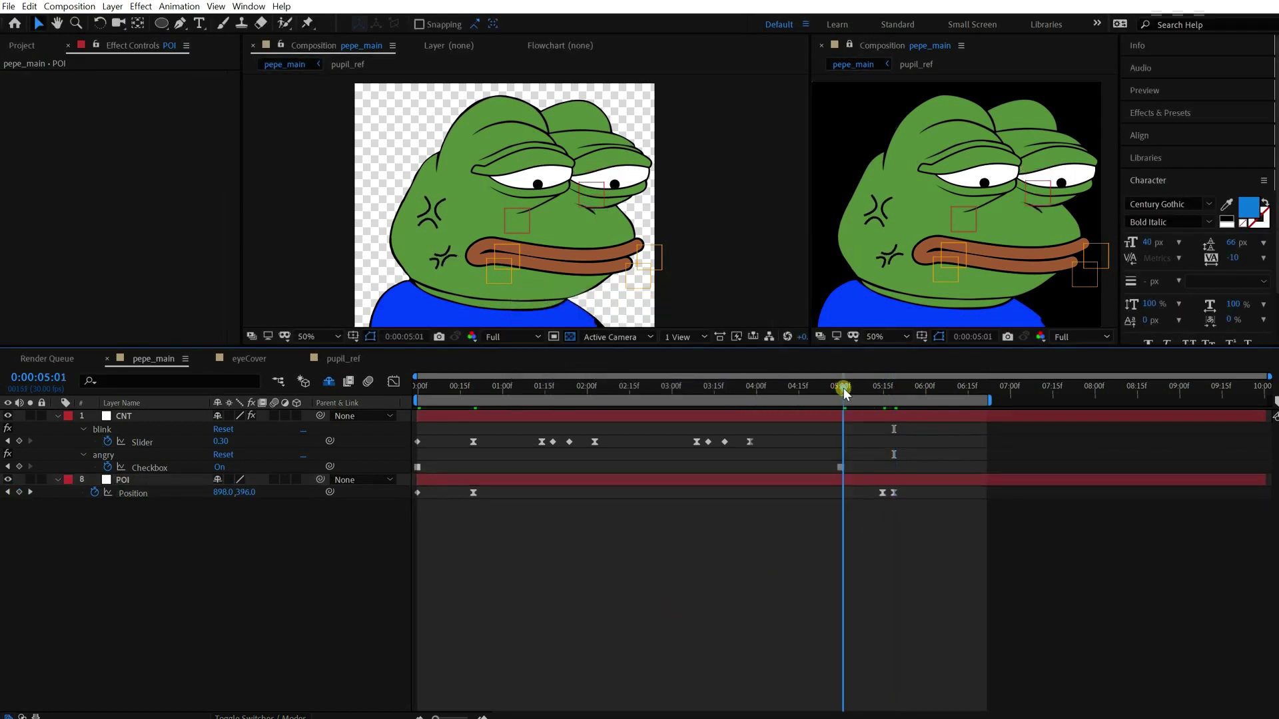
pyautogui.click(95, 450)
pyautogui.write('k')
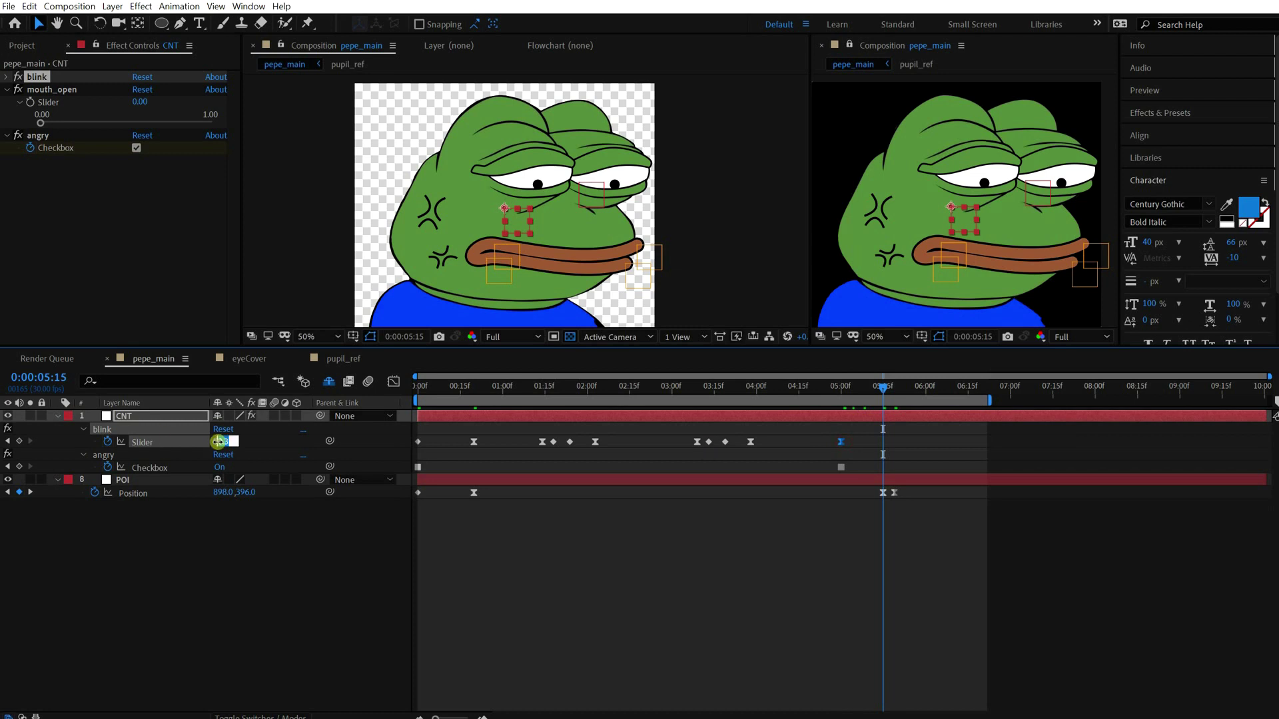
pyautogui.write('0.5')
pyautogui.press('Return')
# Step: Keyframe CNT's blink slider at 5:19 and settle its value on 0.7
pyautogui.press('space')
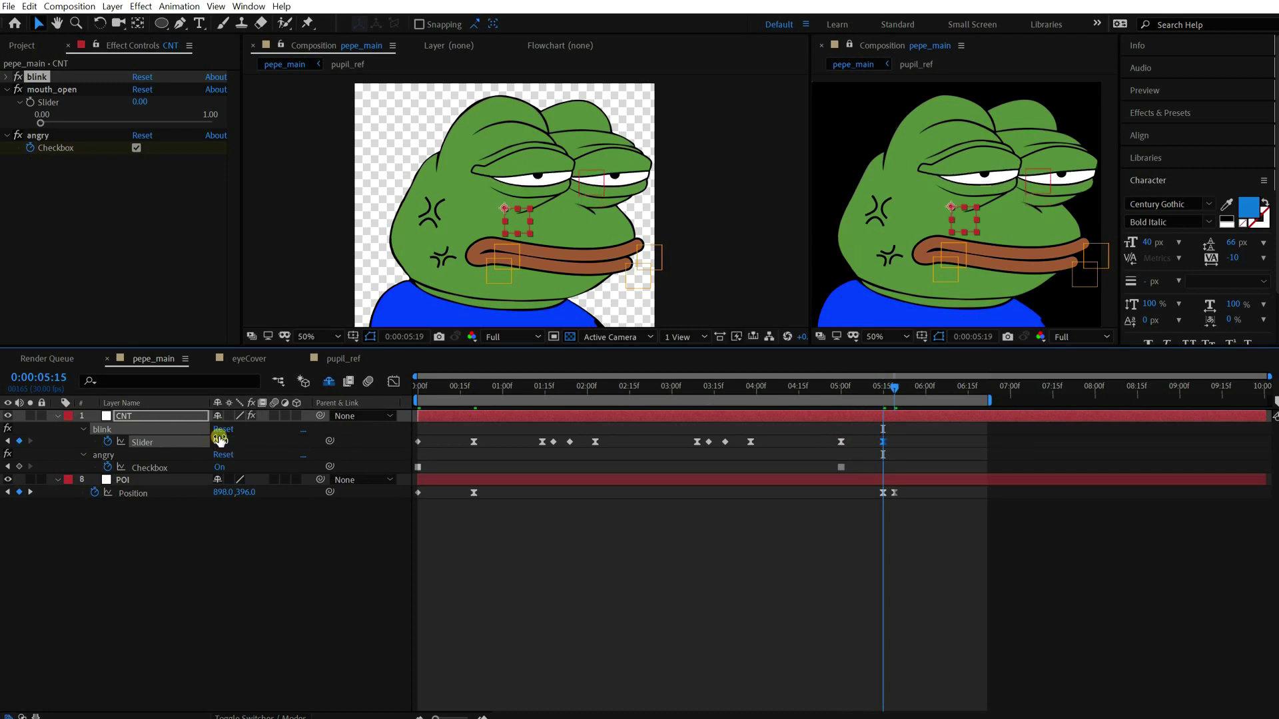
pyautogui.press('Return')
pyautogui.click(169, 481)
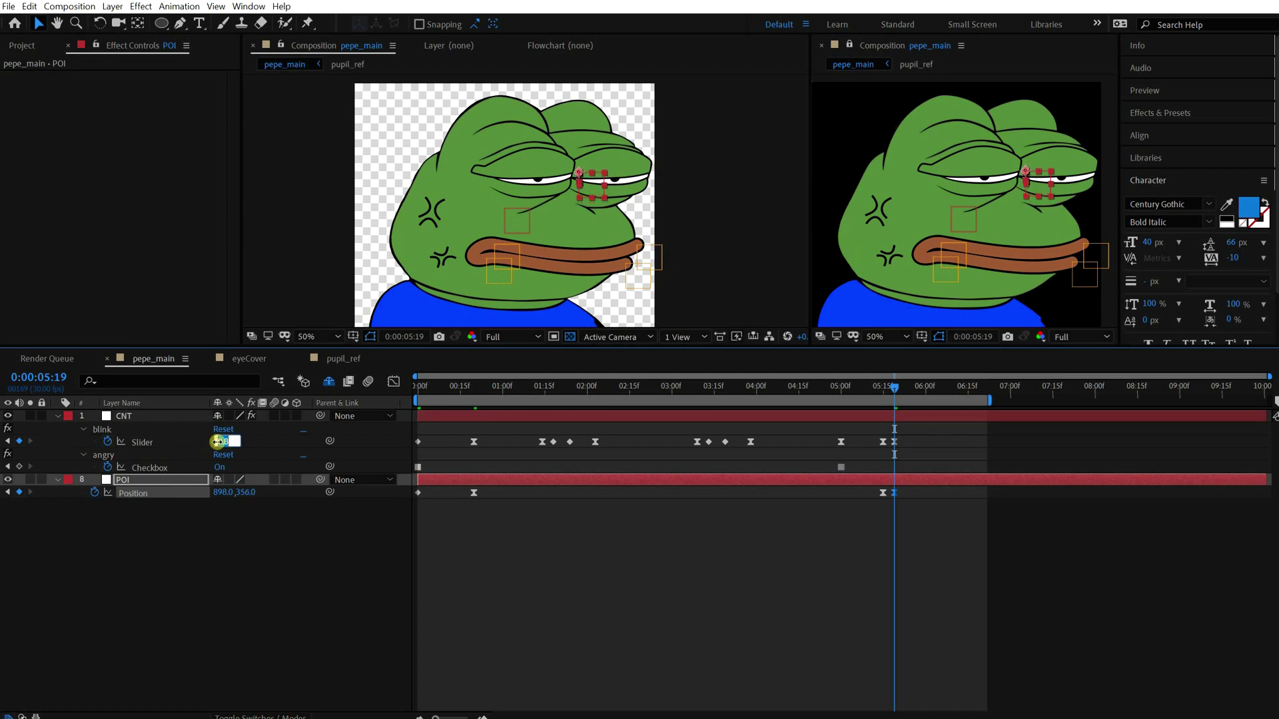
pyautogui.click(877, 557)
pyautogui.moveTo(845, 392); pyautogui.dragTo(951, 389)
pyautogui.click(220, 442)
pyautogui.press('Return')
pyautogui.click(894, 391)
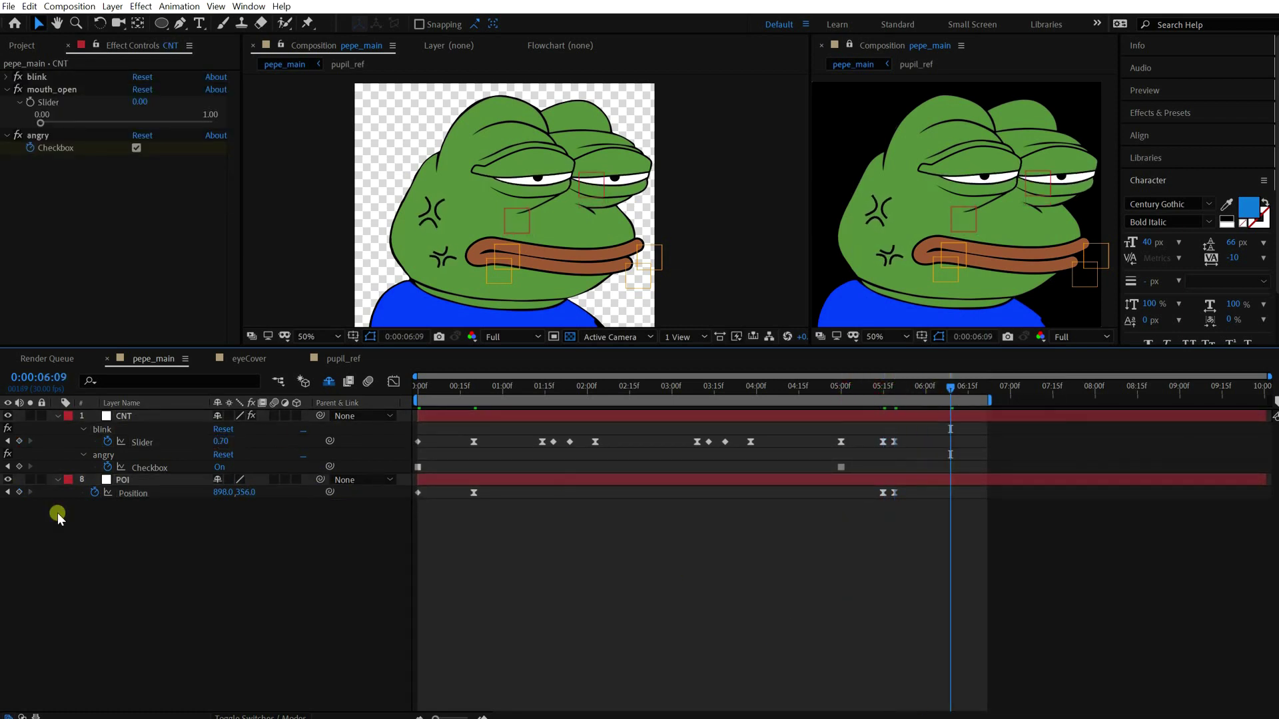
# Step: Keyframe CNT's mouth_open slider from 0 at 6:05 to 1 at 6:09
pyautogui.moveTo(40, 122); pyautogui.dragTo(229, 117)
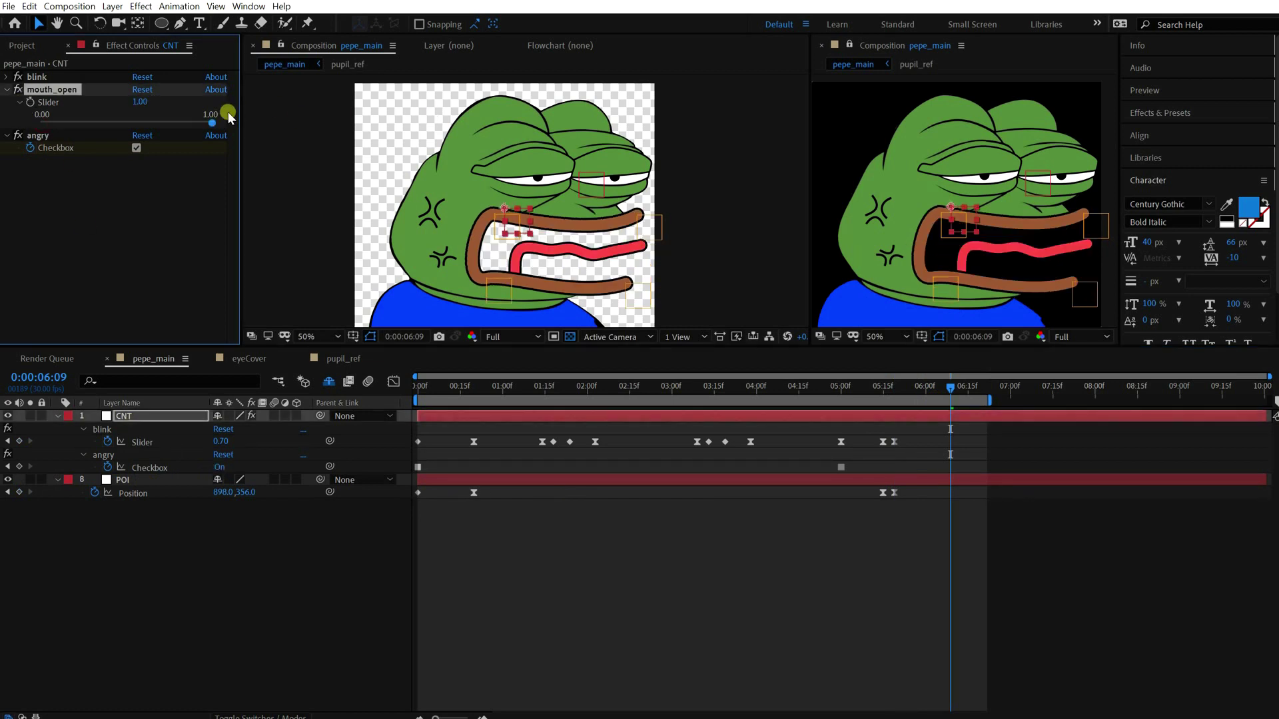
pyautogui.hotkey('ctrl', 'z')
pyautogui.click(30, 103)
pyautogui.press('u')
pyautogui.press('u')
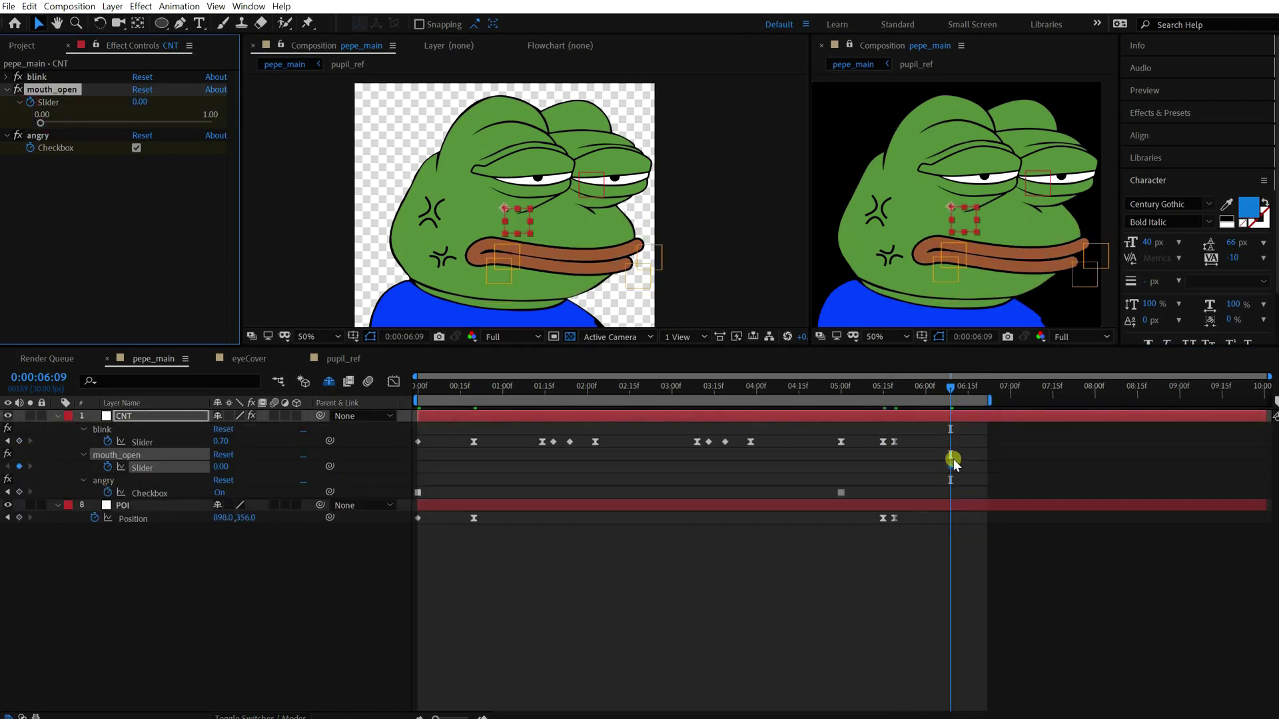
pyautogui.moveTo(40, 123); pyautogui.dragTo(237, 123)
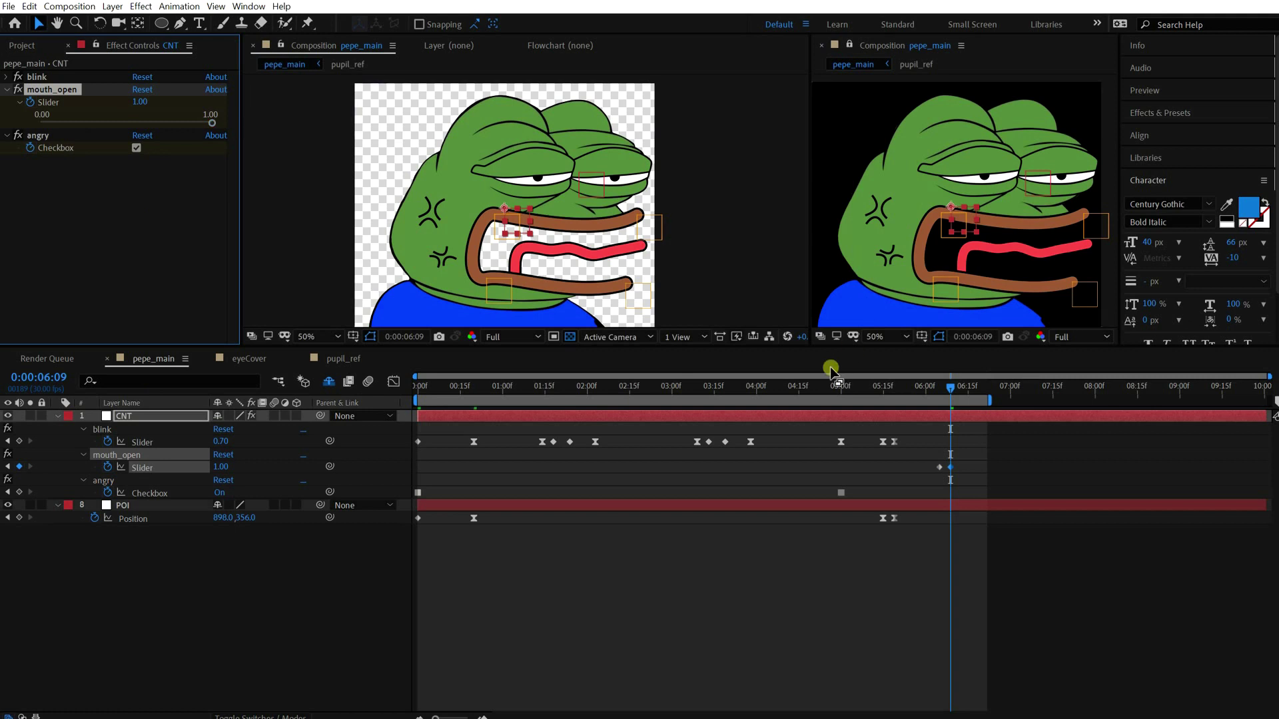
# Step: Keyframe CNT's blink slider from 0.7 at 6:05 to 0 at 6:09 and play the animation
pyautogui.press('j')
pyautogui.press('pagedown')
pyautogui.press('pagedown')
pyautogui.press('pagedown')
pyautogui.press('pagedown')
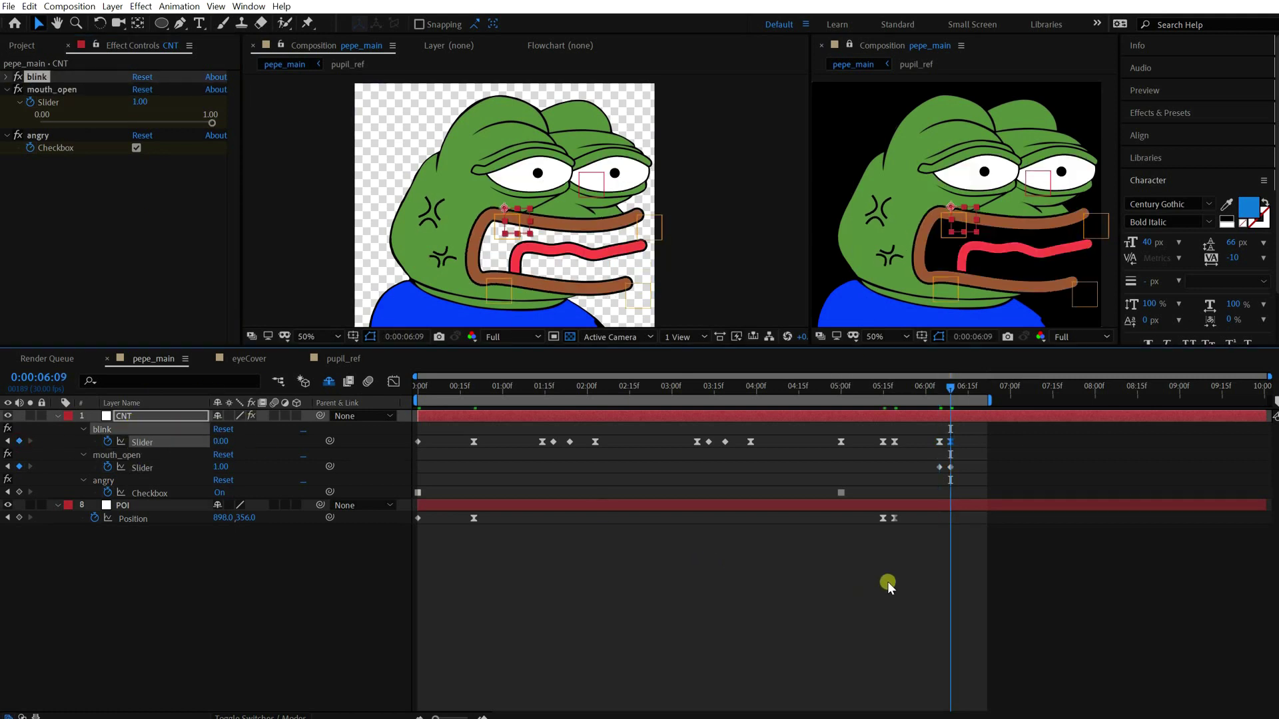
pyautogui.press('space')
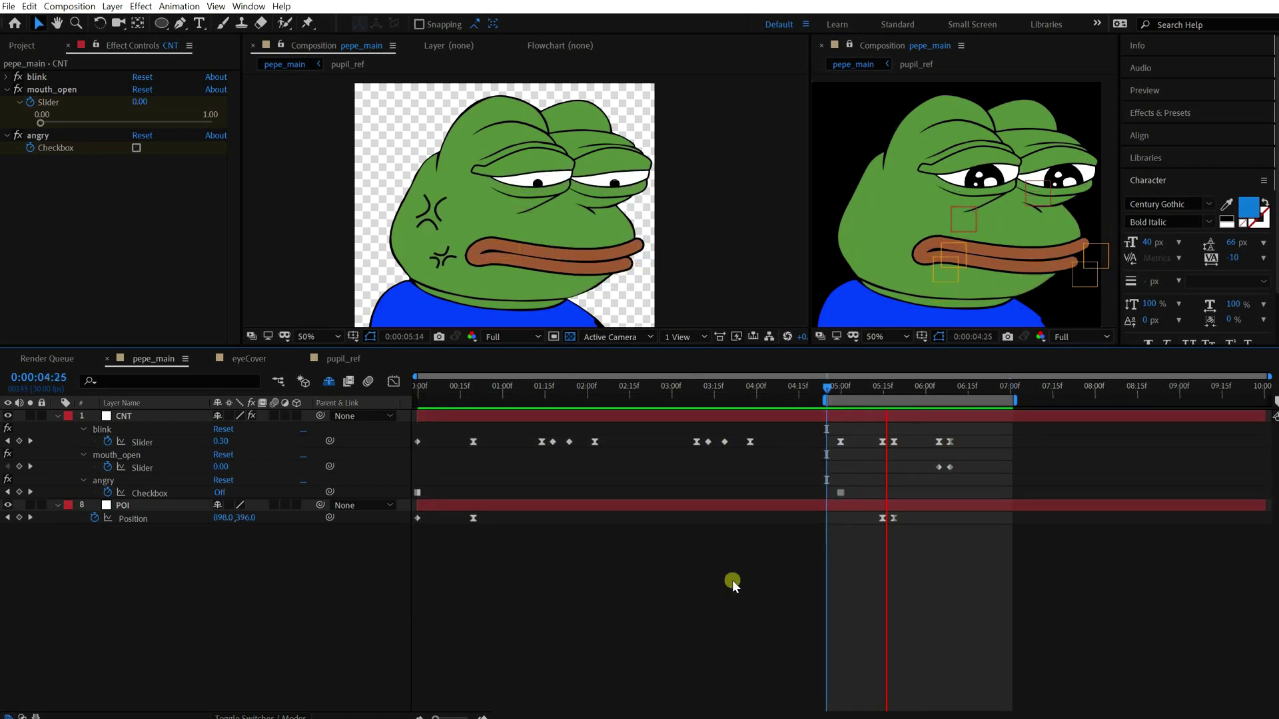
# Step: Adjust the incoming velocity influence of CNT's blink keyframes at 5:15 and 5:19
pyautogui.moveTo(832, 393); pyautogui.dragTo(897, 393)
pyautogui.click(884, 444)
pyautogui.rightClick(883, 445)
pyautogui.click(929, 600)
pyautogui.click(621, 527)
pyautogui.press('Return')
pyautogui.click(896, 532)
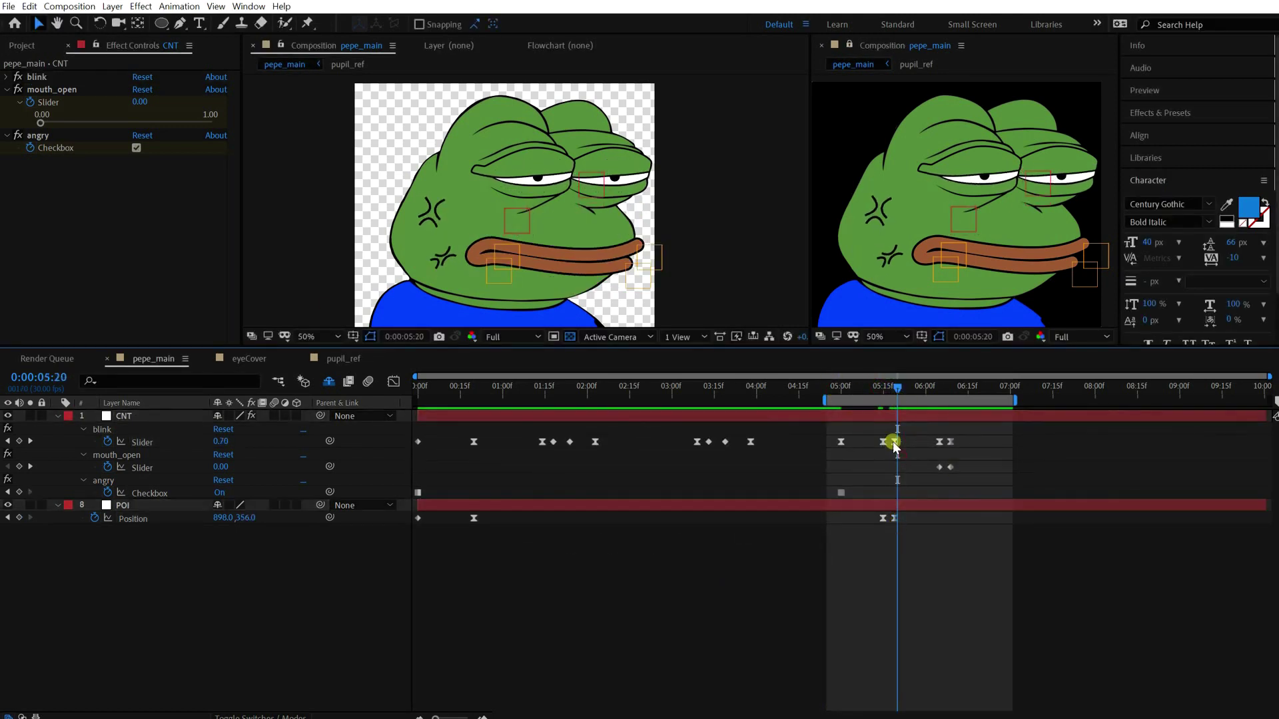
pyautogui.click(894, 443)
pyautogui.hotkey('ctrl', 'shift', 'k')
pyautogui.click(622, 527)
pyautogui.press('Return')
# Step: Review the keyframe velocity of POI's Position keyframe at 5:19, confirm it and play the animation
pyautogui.rightClick(888, 515)
pyautogui.click(895, 518)
pyautogui.hotkey('ctrl', 'shift', 'k')
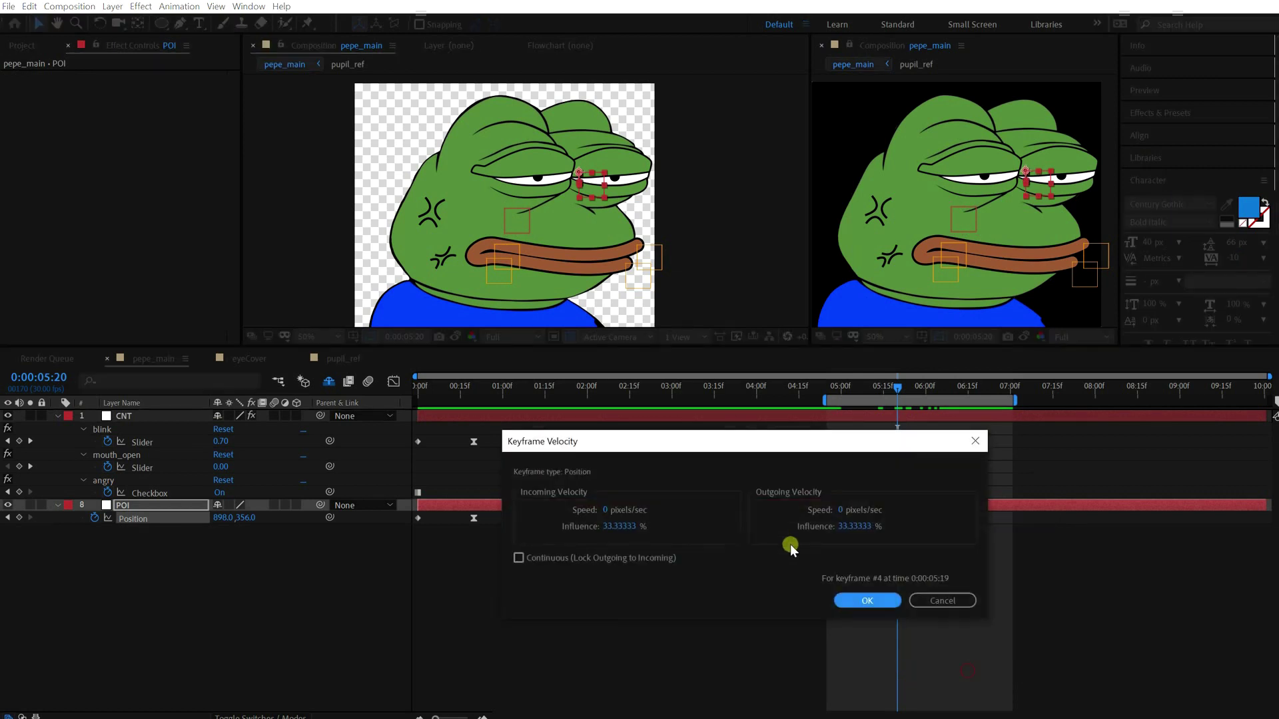
pyautogui.press('Return')
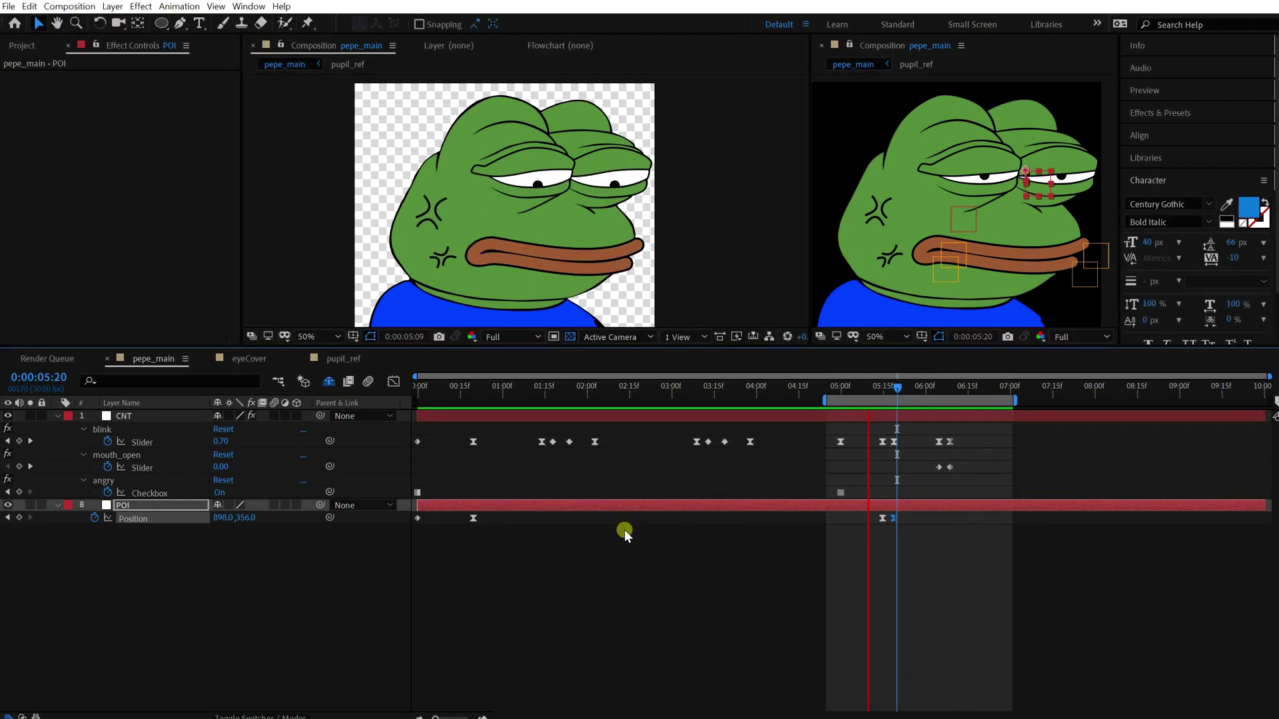
# Step: Start a Position expression on POI with a wiggle of frequency 20 and amplitude 5
pyautogui.click(938, 392)
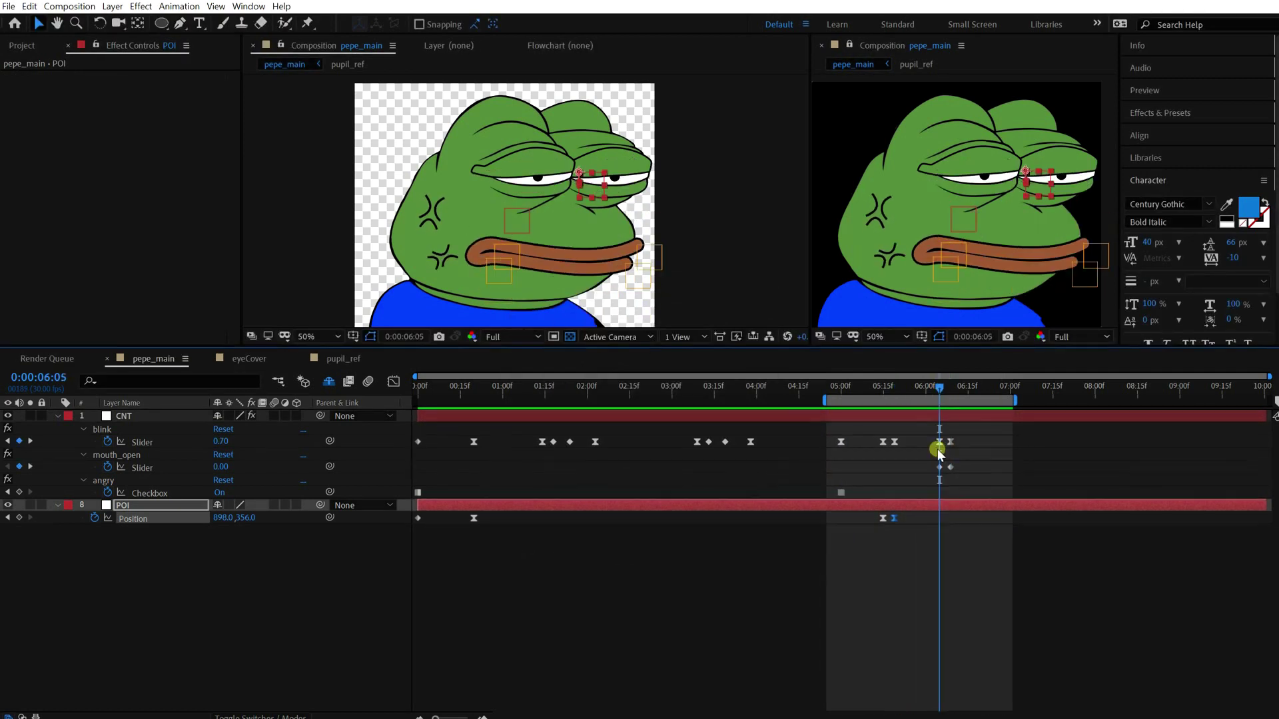
pyautogui.click(922, 505)
pyautogui.keyDown('alt'); pyautogui.click(95, 519); pyautogui.keyUp('alt')
pyautogui.write('w')
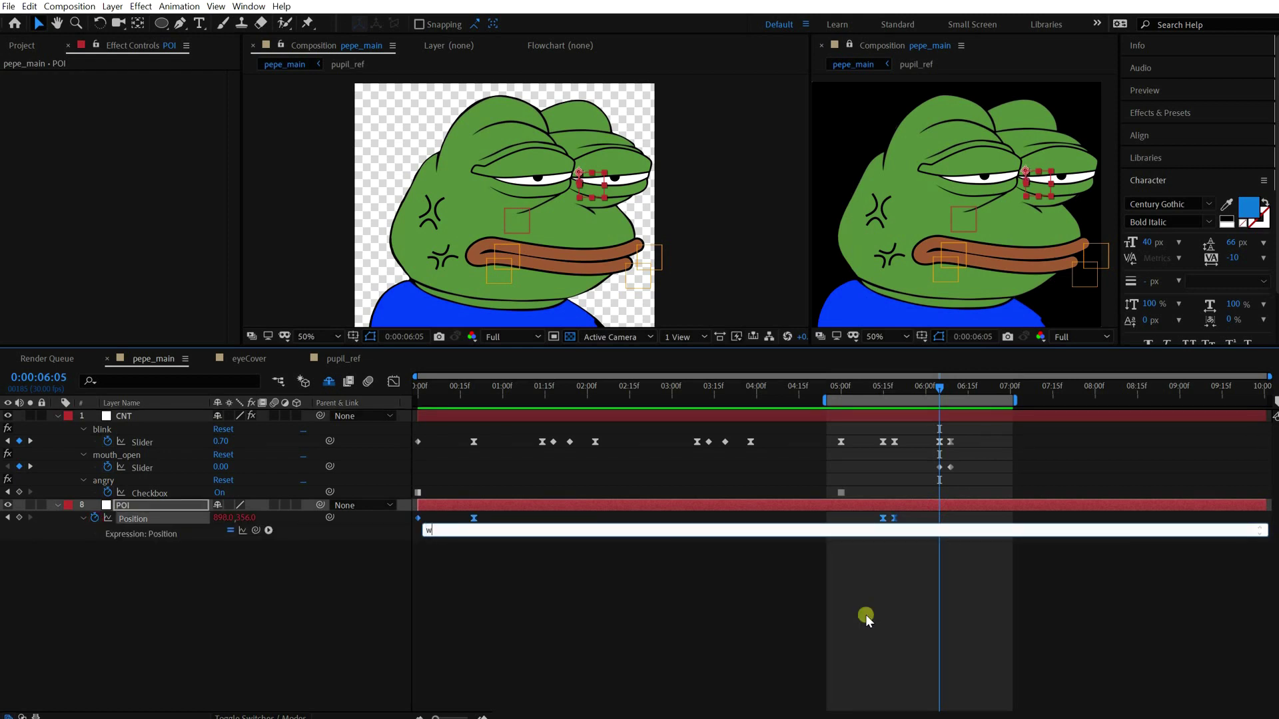
pyautogui.write('iggle(20, 5')
# Step: Define angry in POI's Position expression as CNT's mouth_open slider, multiply the wiggle amplitude by it and preview
pyautogui.moveTo(641, 537); pyautogui.dragTo(645, 557)
pyautogui.write('angry =')
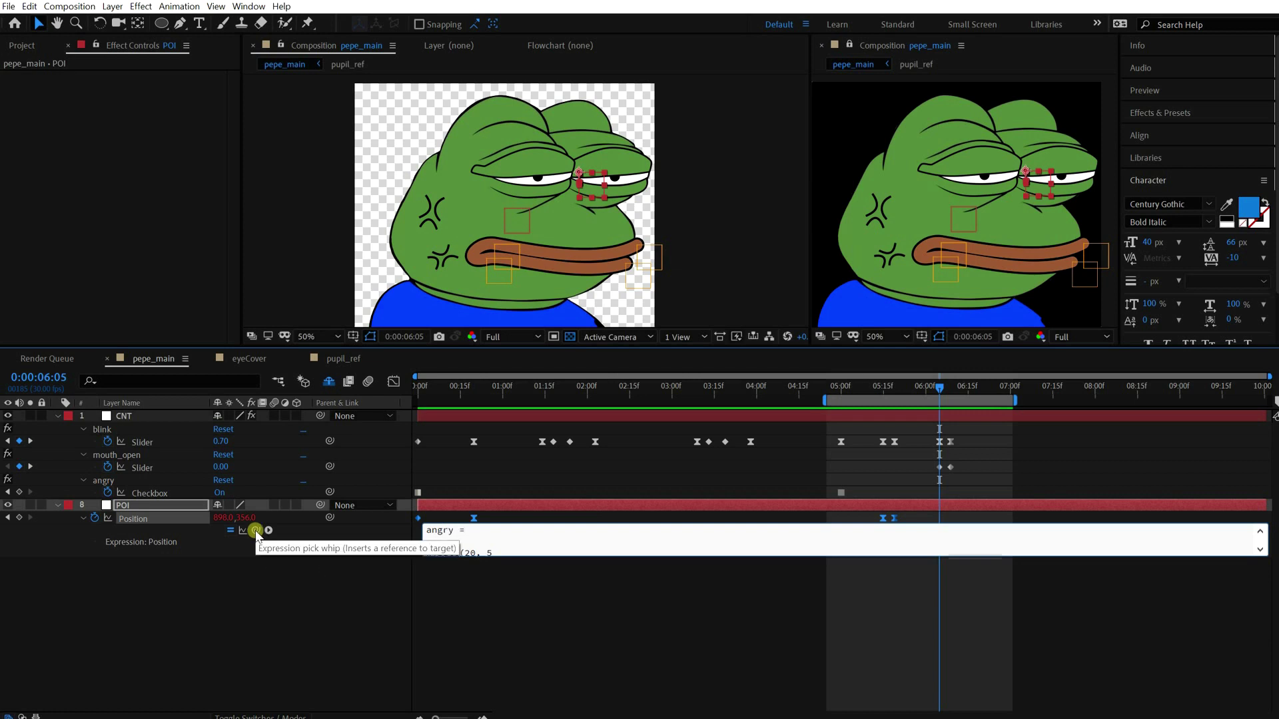
pyautogui.moveTo(255, 531); pyautogui.dragTo(149, 493)
pyautogui.press('Down')
pyautogui.write('* angry)')
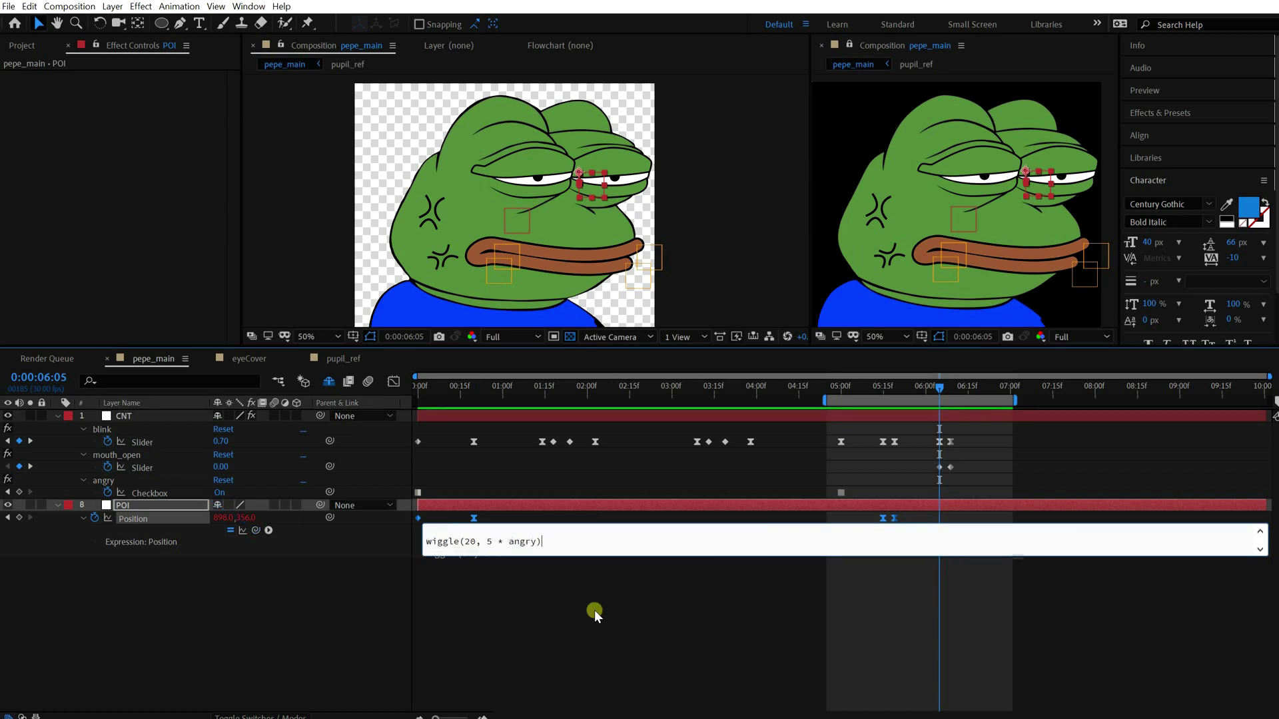
pyautogui.click(1000, 573)
pyautogui.press('space')
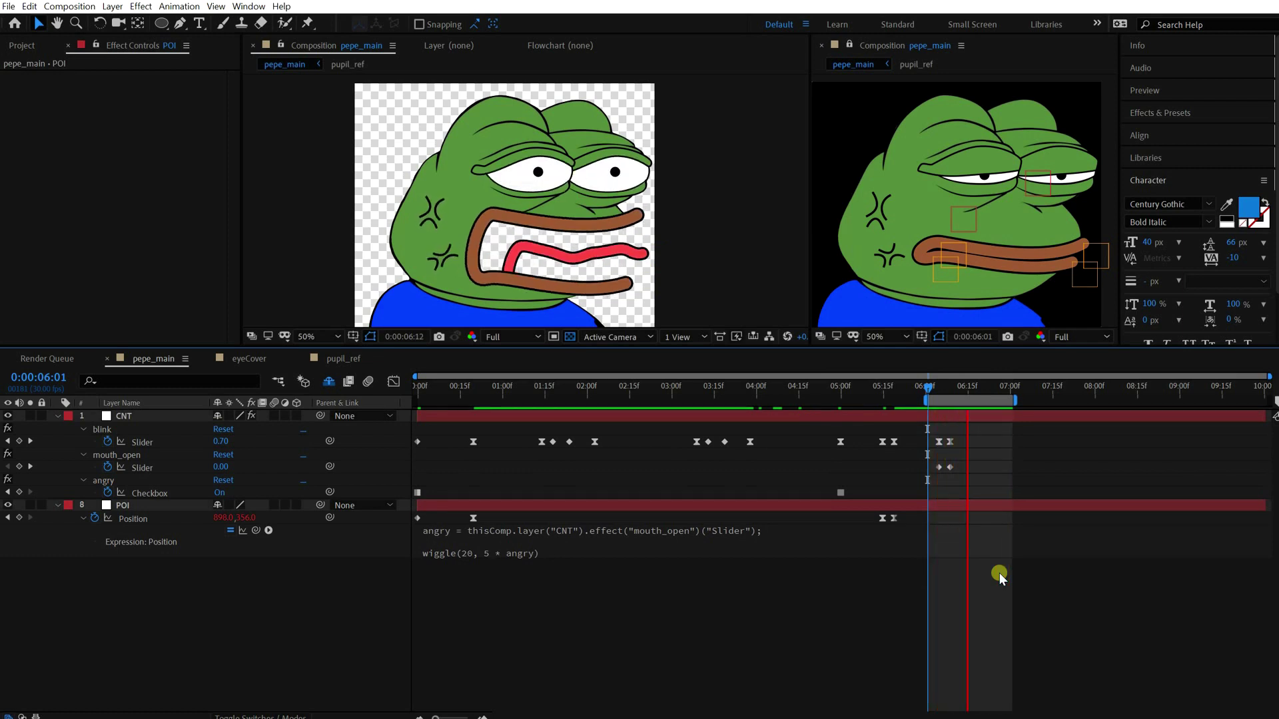
# Step: Set the wiggle amplitude in POI's Position expression to 8 and play the result
pyautogui.click(544, 557)
pyautogui.doubleClick(490, 554)
pyautogui.write('8')
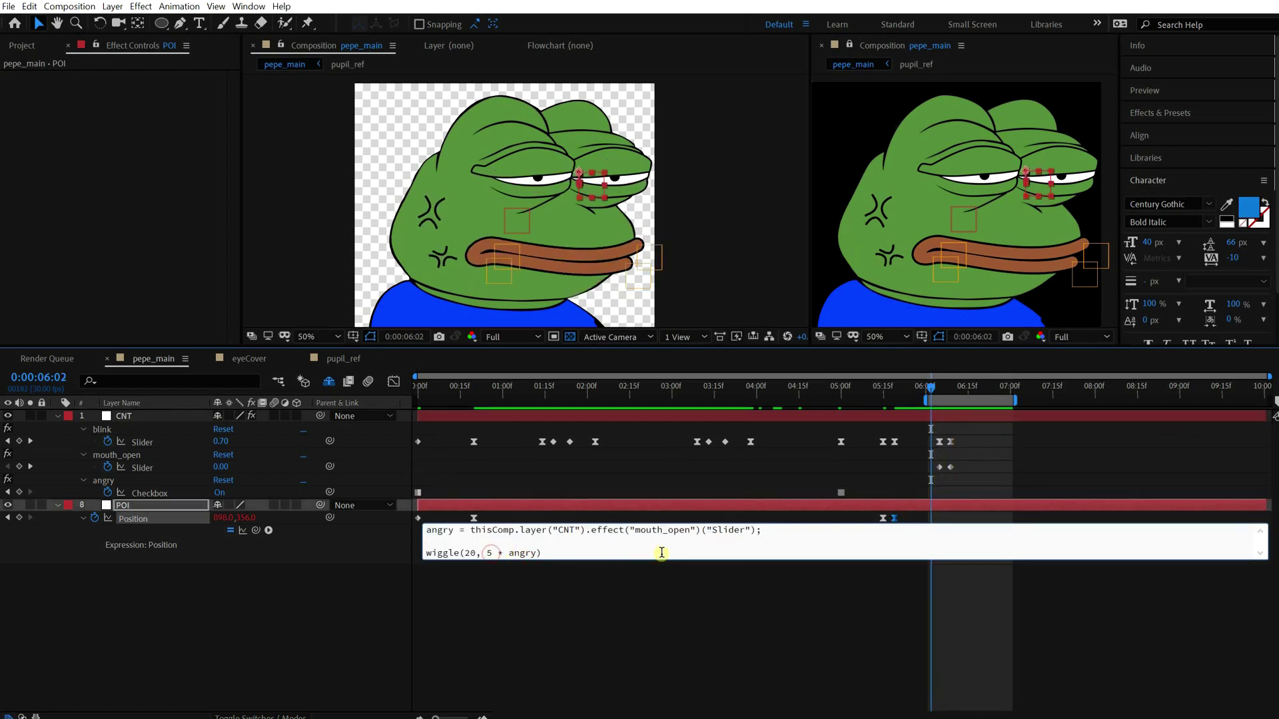
pyautogui.click(662, 553)
pyautogui.press('space')
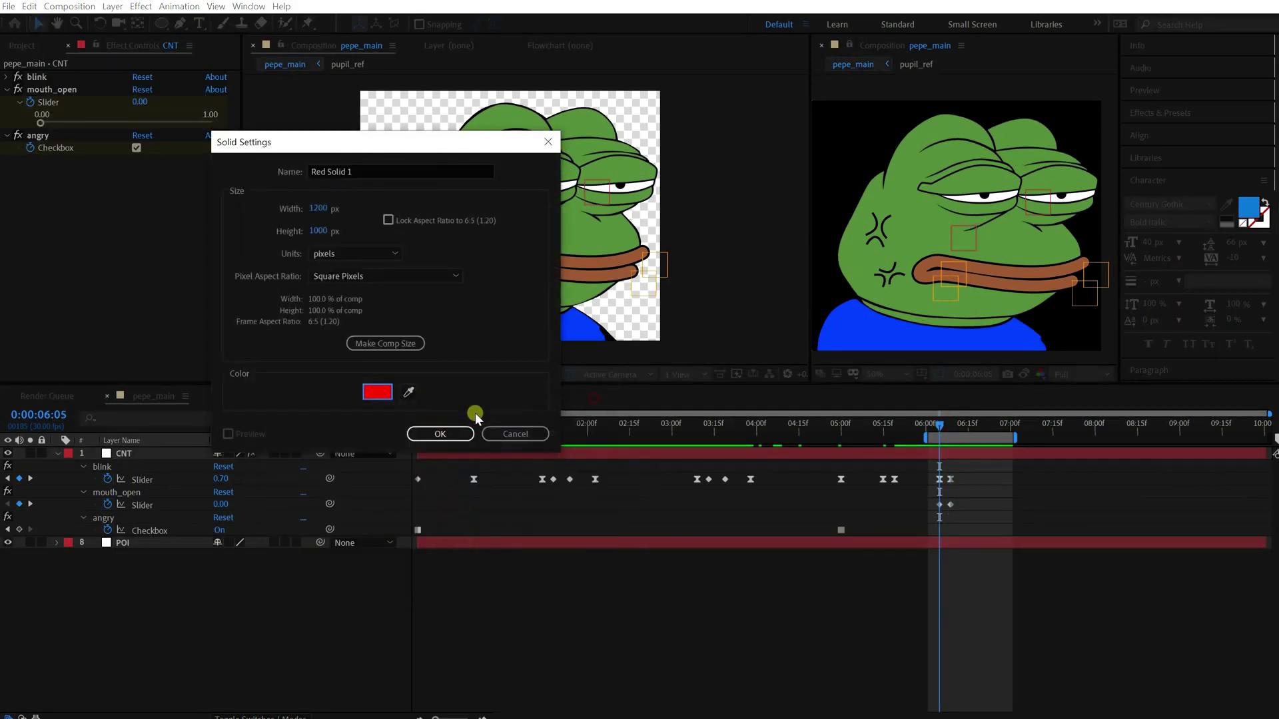
# Step: Create a 1200 x 1000 px red solid at 50% opacity and mark the bg layer as shy
pyautogui.click(469, 430)
pyautogui.moveTo(233, 467); pyautogui.dragTo(222, 459)
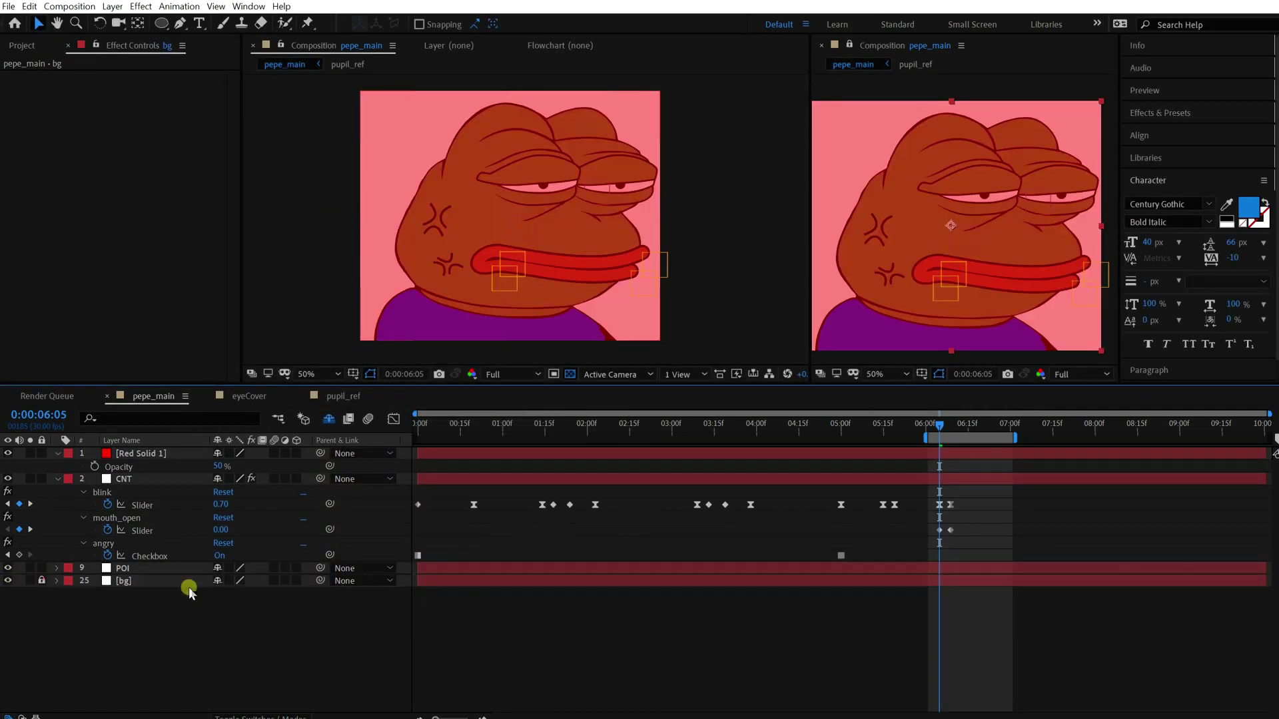
pyautogui.click(217, 581)
pyautogui.click(149, 455)
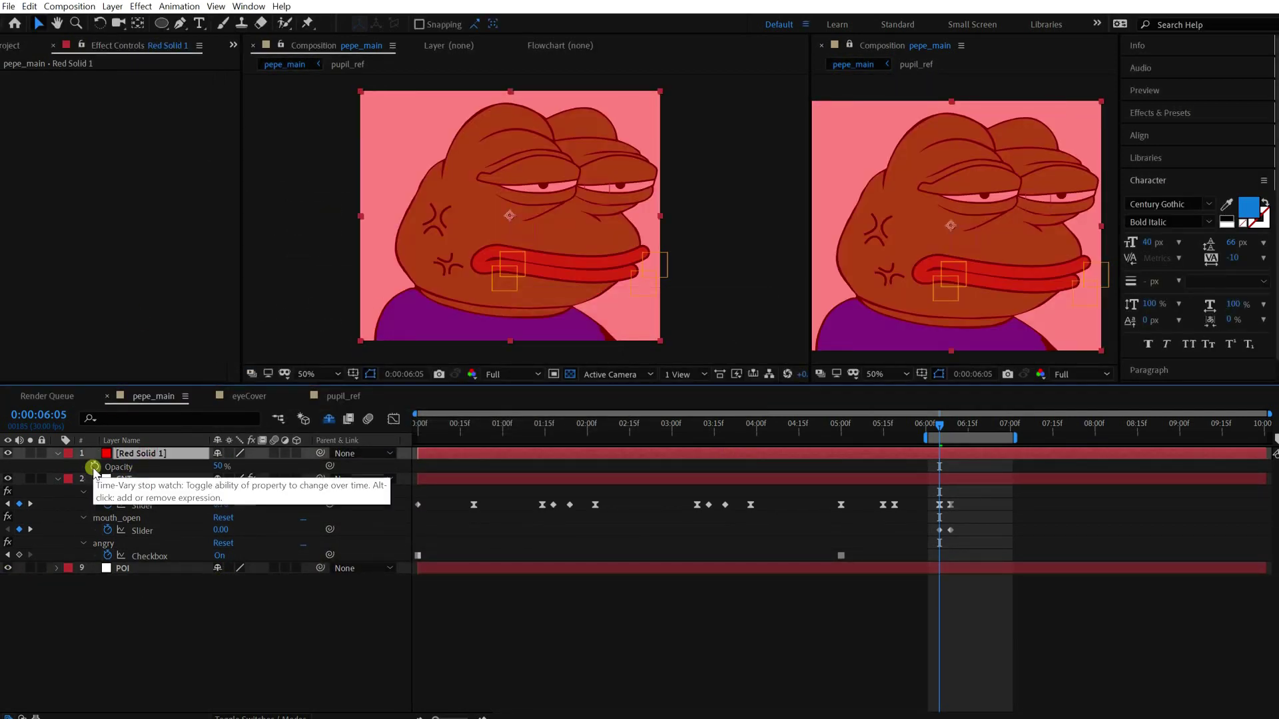
# Step: Give Red Solid 1's Opacity an expression with angry as CNT's mouth_open slider and wiggle(20, 10) * angry, and play it
pyautogui.keyDown('alt'); pyautogui.click(94, 466); pyautogui.keyUp('alt')
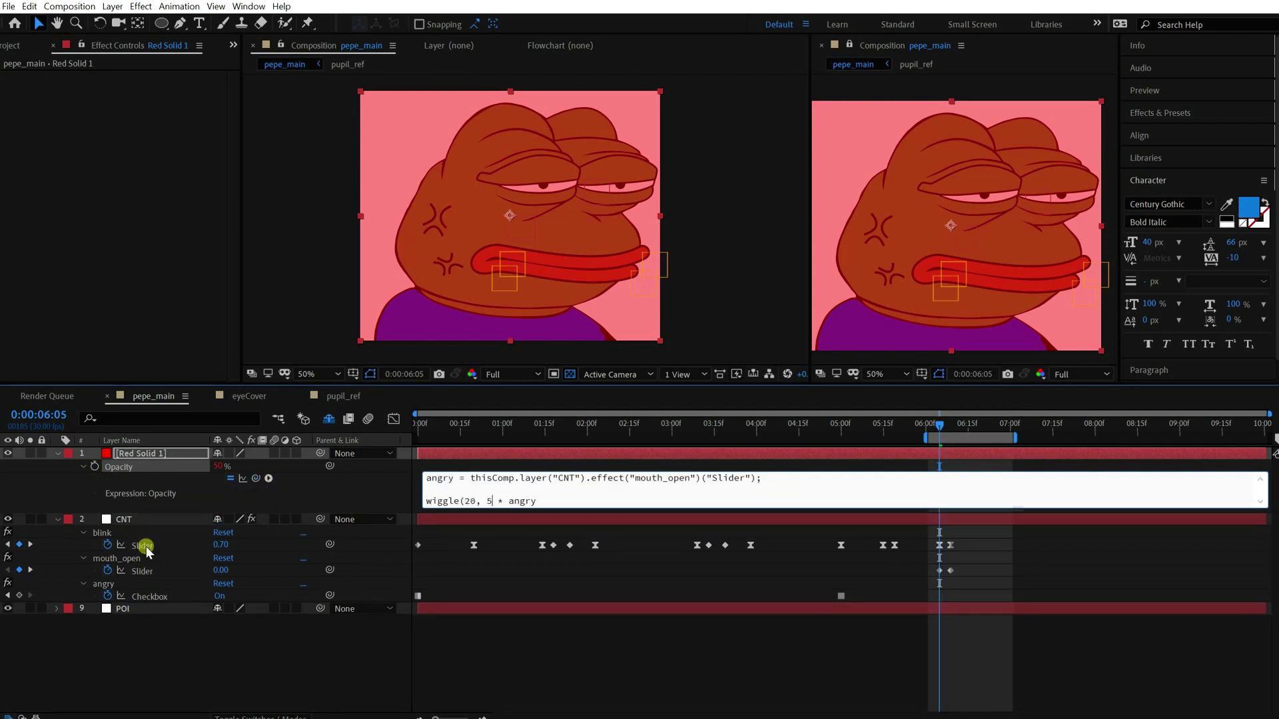
pyautogui.write('10')
pyautogui.press('KP_Enter')
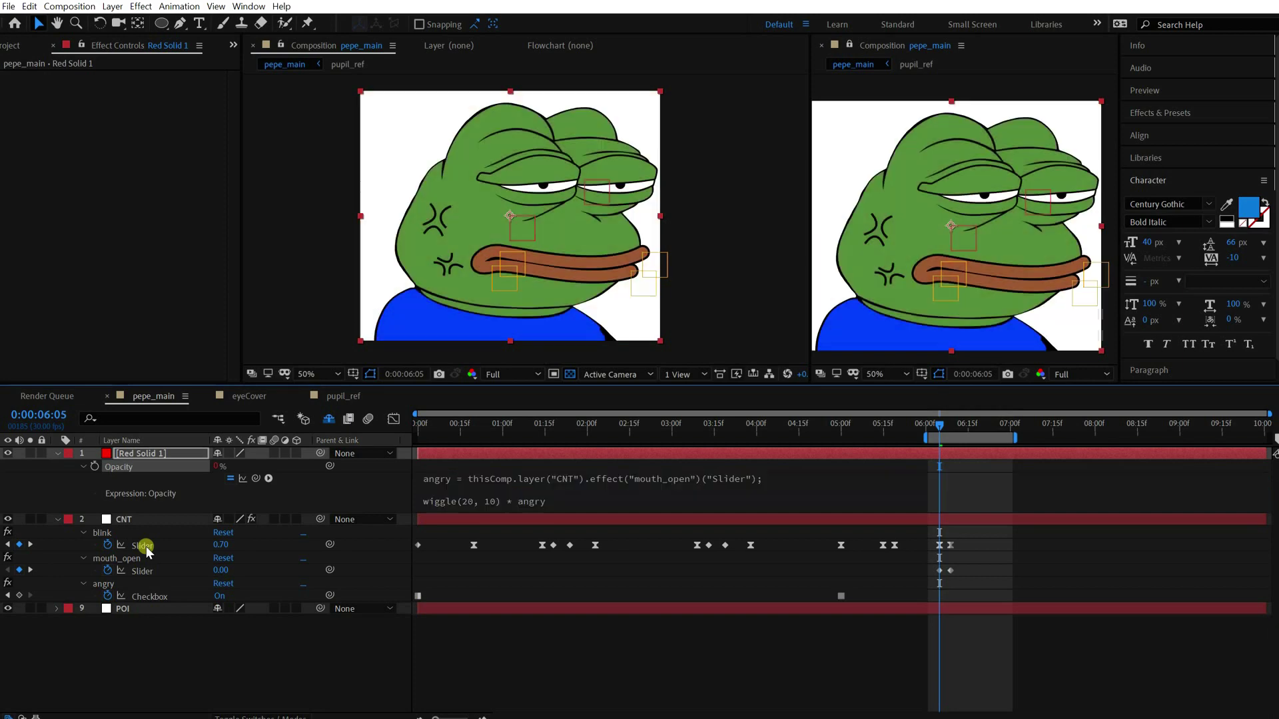
pyautogui.press('space')
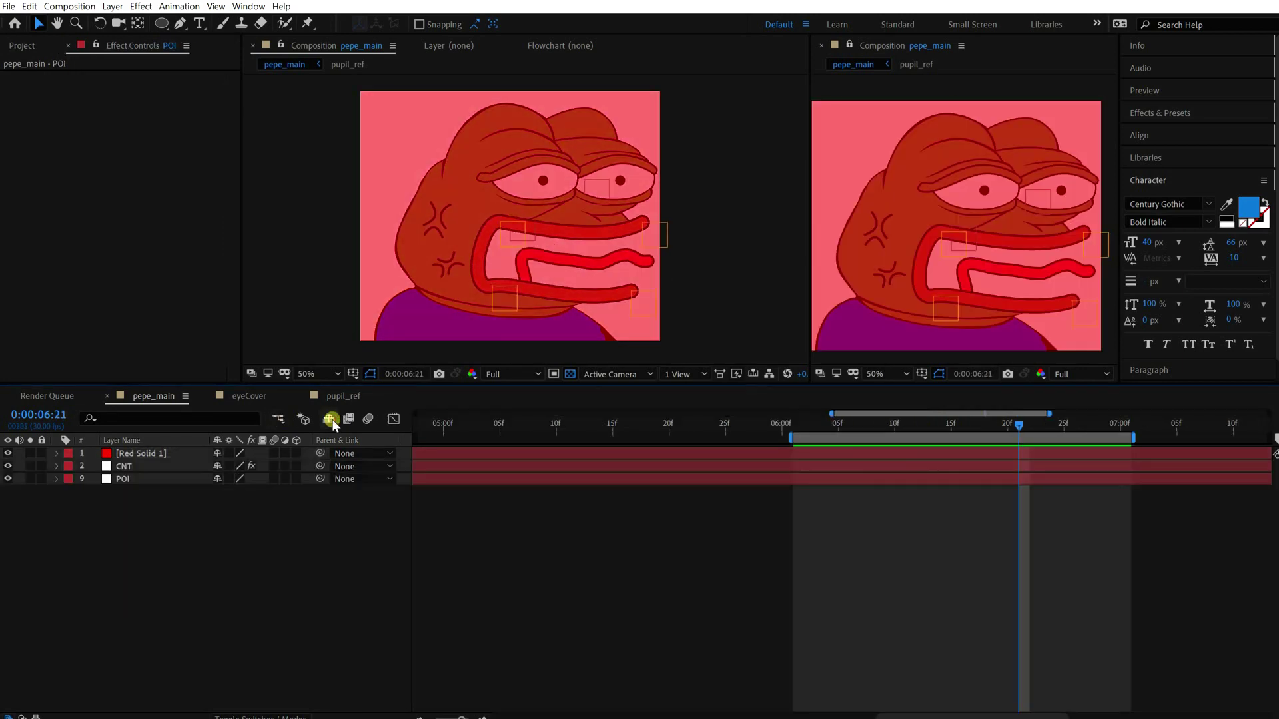
# Step: Reveal the shy layers and draw a closed curved shape around the open mouth with the Pen tool
pyautogui.click(330, 419)
pyautogui.scroll(-3, 203, 630)
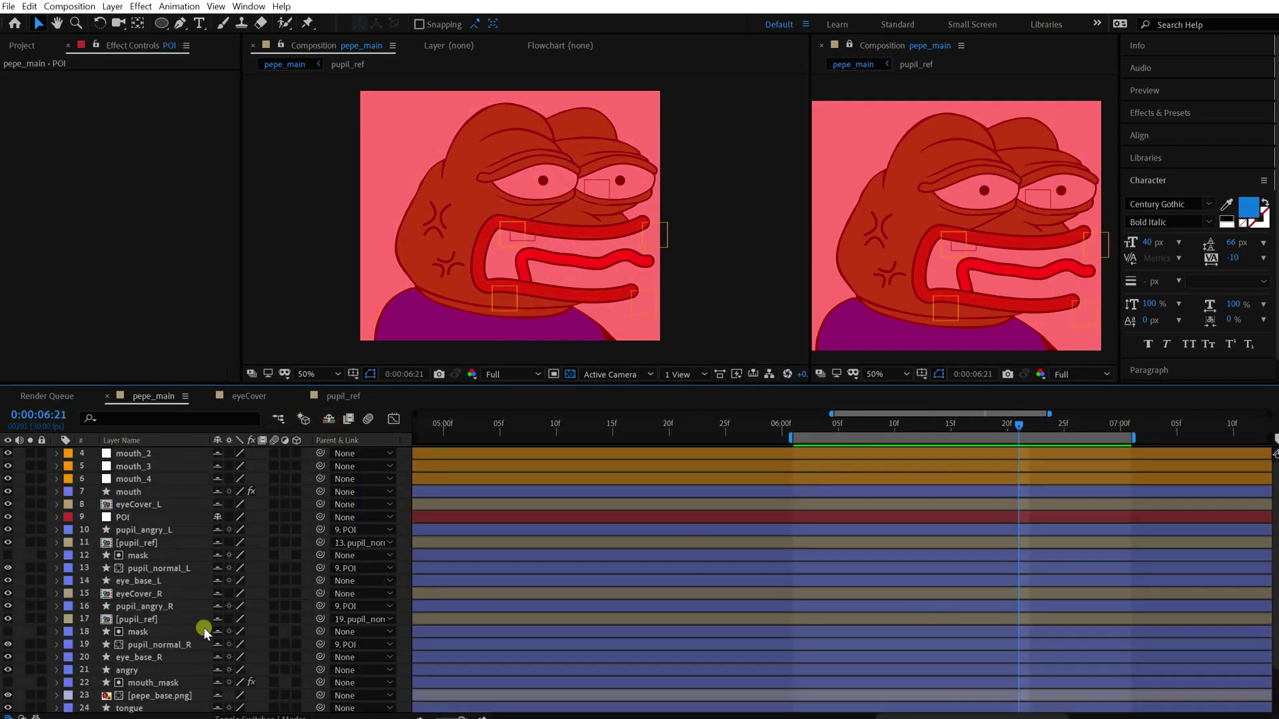
pyautogui.press('g')
pyautogui.moveTo(623, 234); pyautogui.dragTo(608, 248)
pyautogui.moveTo(616, 294); pyautogui.dragTo(620, 304)
pyautogui.press('v')
pyautogui.moveTo(623, 234); pyautogui.dragTo(590, 236)
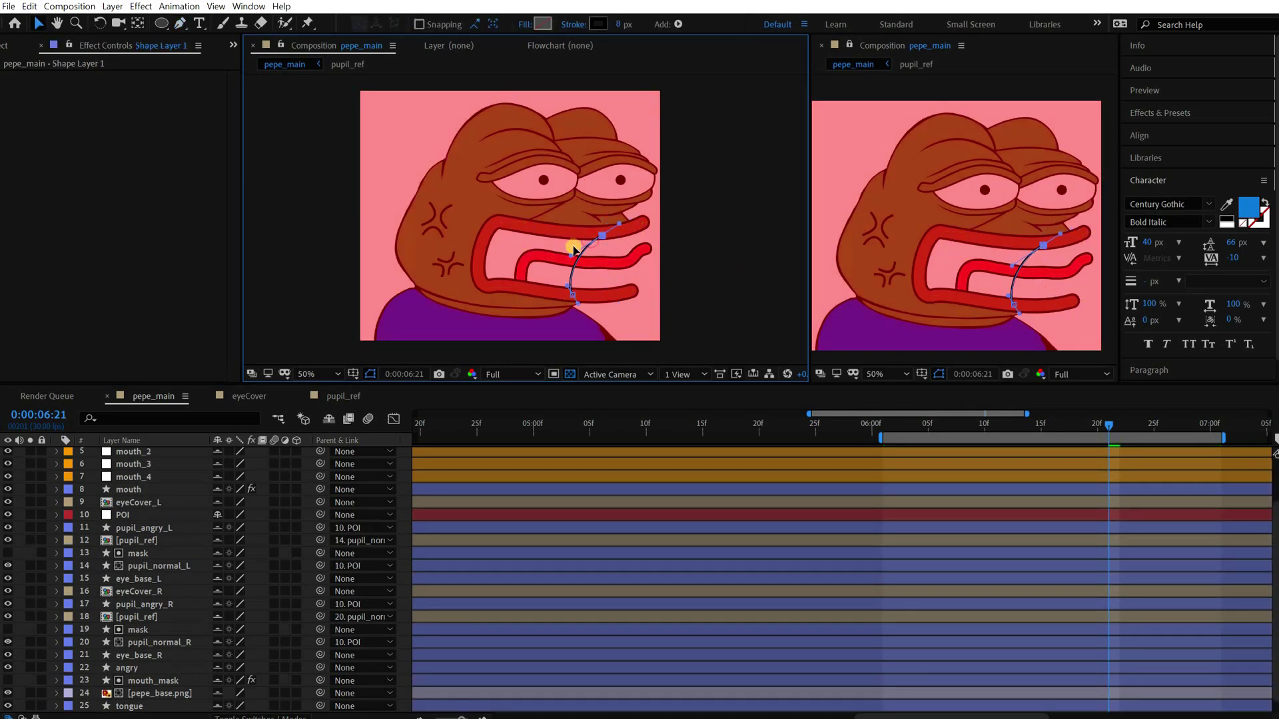
pyautogui.press('g')
pyautogui.moveTo(482, 219); pyautogui.dragTo(458, 244)
pyautogui.moveTo(479, 294); pyautogui.dragTo(507, 298)
pyautogui.click(572, 294)
# Step: Place the new shape layer just above bg and fill it with a dark red
pyautogui.hotkey('ctrl', 'shift', '[')
pyautogui.hotkey('ctrl', ']')
pyautogui.click(423, 24)
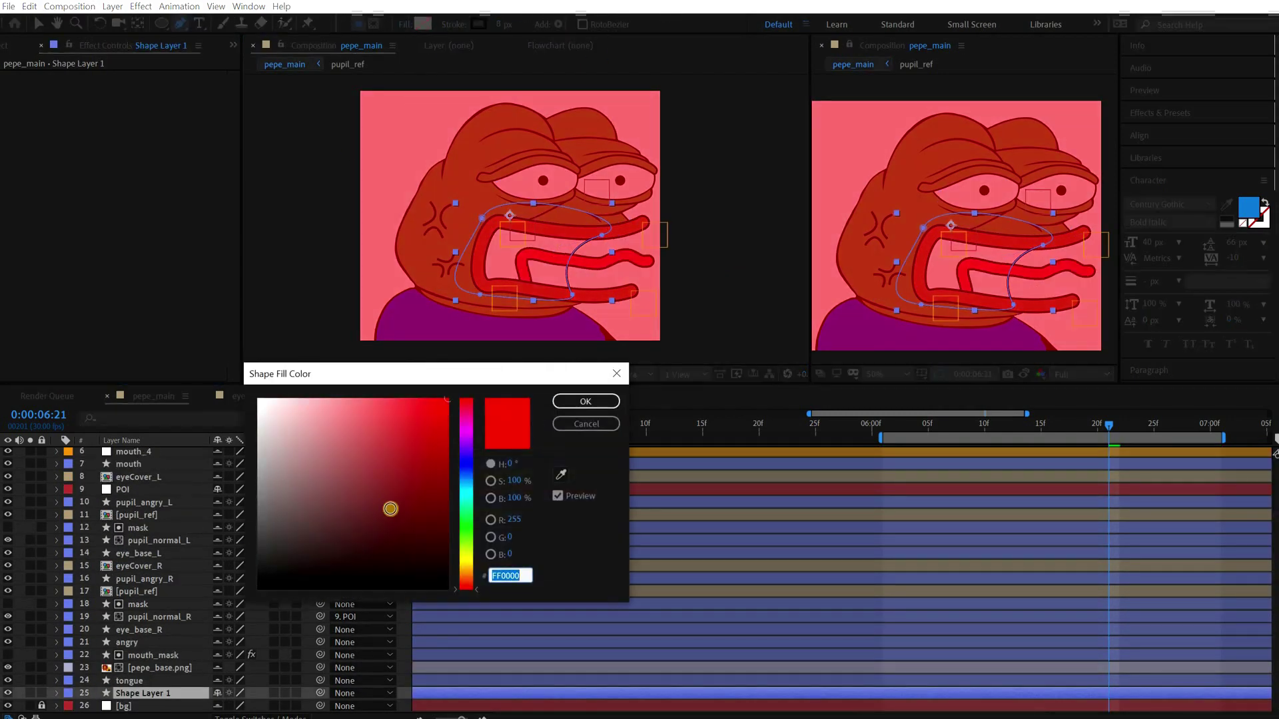
pyautogui.click(396, 553)
# Step: Hide the shy layers, rename the shape layer as mouth_bg and mark it as shy
pyautogui.press('v')
pyautogui.click(328, 419)
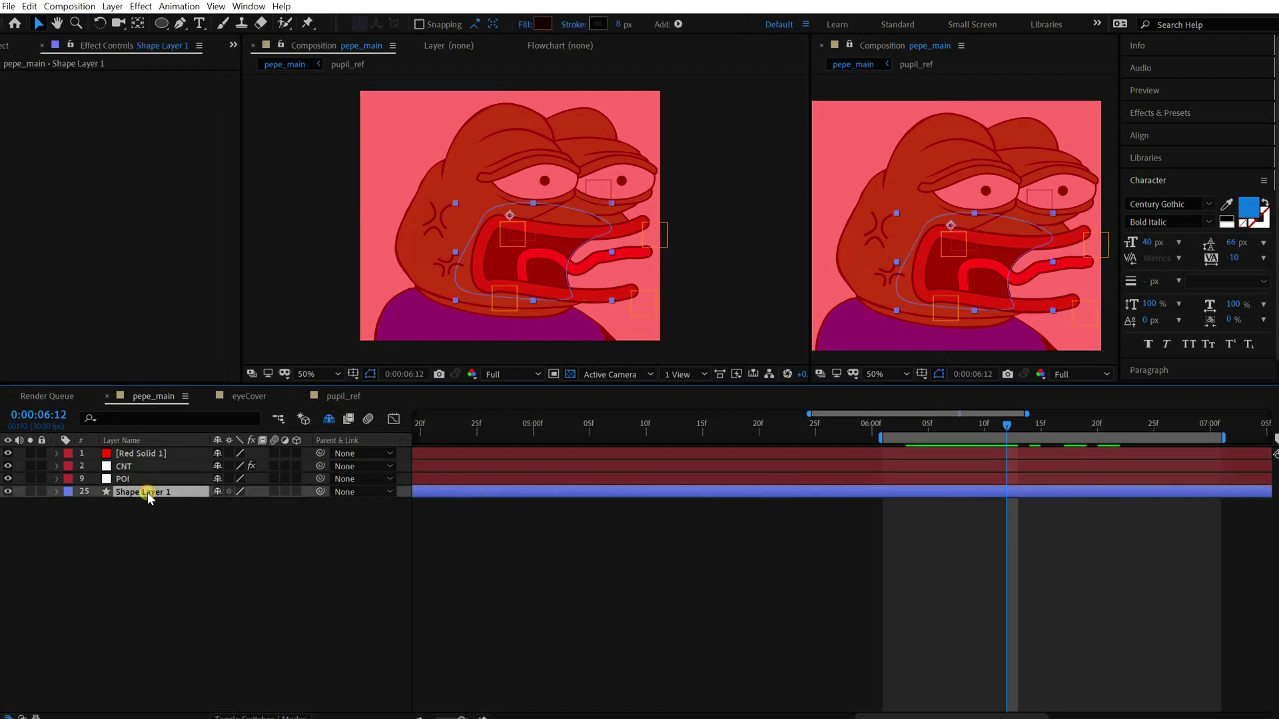
pyautogui.write('_bgf')
pyautogui.doubleClick(148, 493)
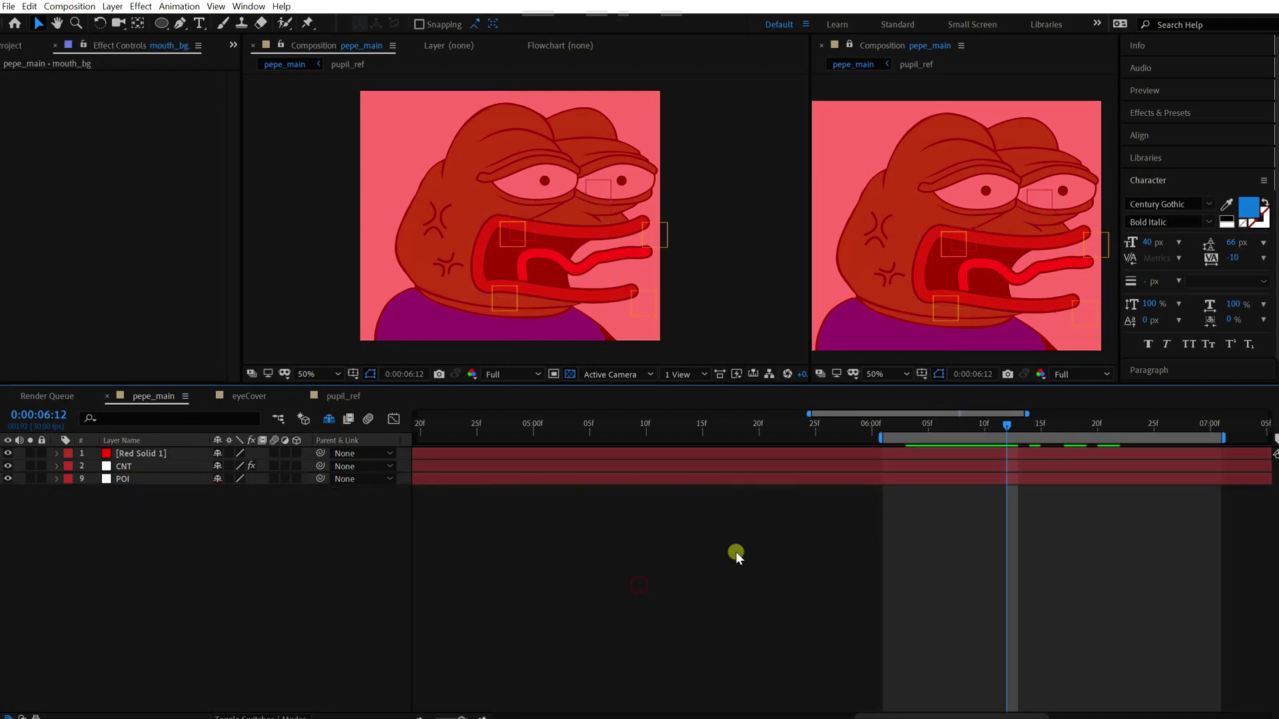
# Step: Add an adjustment layer and name it effect
pyautogui.rightClick(218, 530)
pyautogui.moveTo(363, 539)
pyautogui.click(439, 651)
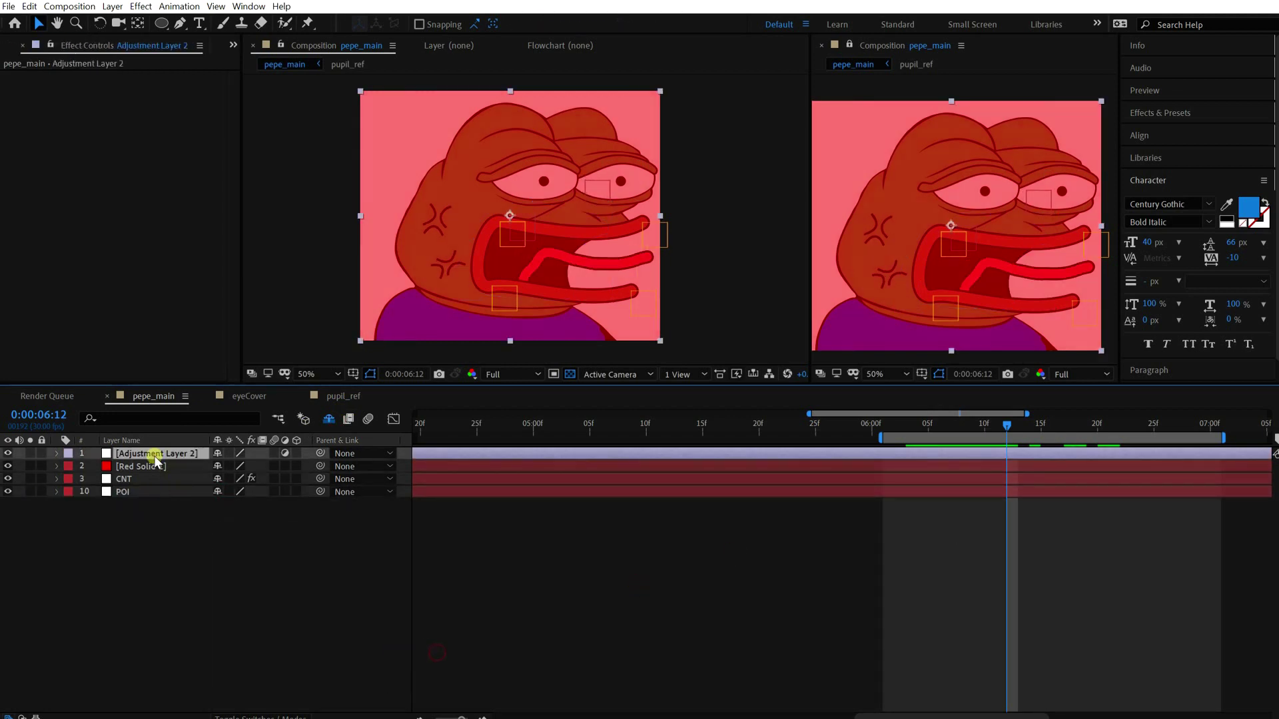
pyautogui.write('effect')
pyautogui.press('Return')
pyautogui.keyDown('shift'); pyautogui.click(150, 467); pyautogui.keyUp('shift')
pyautogui.moveTo(150, 466); pyautogui.dragTo(171, 533)
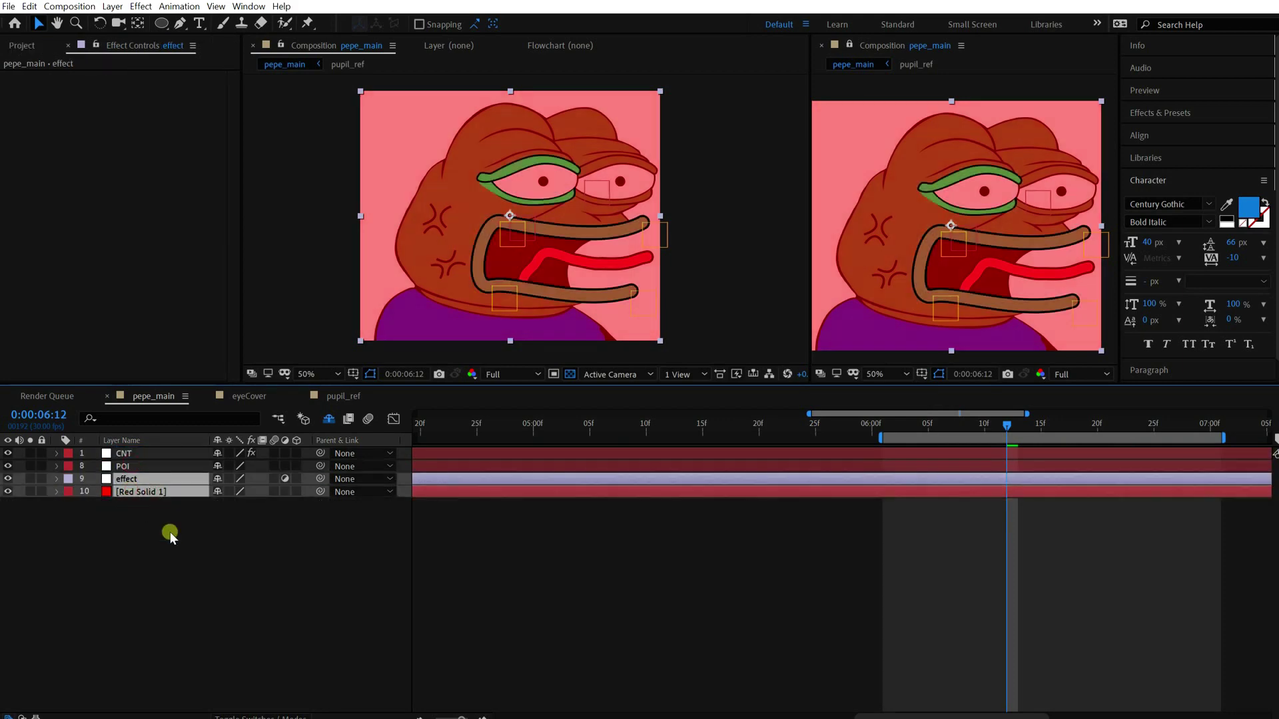
pyautogui.hotkey('ctrl', 'z')
# Step: Reorder the layers so CNT and POI come first, followed by Red Solid 1 and effect beneath it
pyautogui.moveTo(142, 478); pyautogui.dragTo(138, 450)
pyautogui.moveTo(138, 492)
pyautogui.mouseDown()
pyautogui.moveTo(135, 463)
pyautogui.moveTo(122, 493)
pyautogui.mouseUp()
pyautogui.click(129, 479)
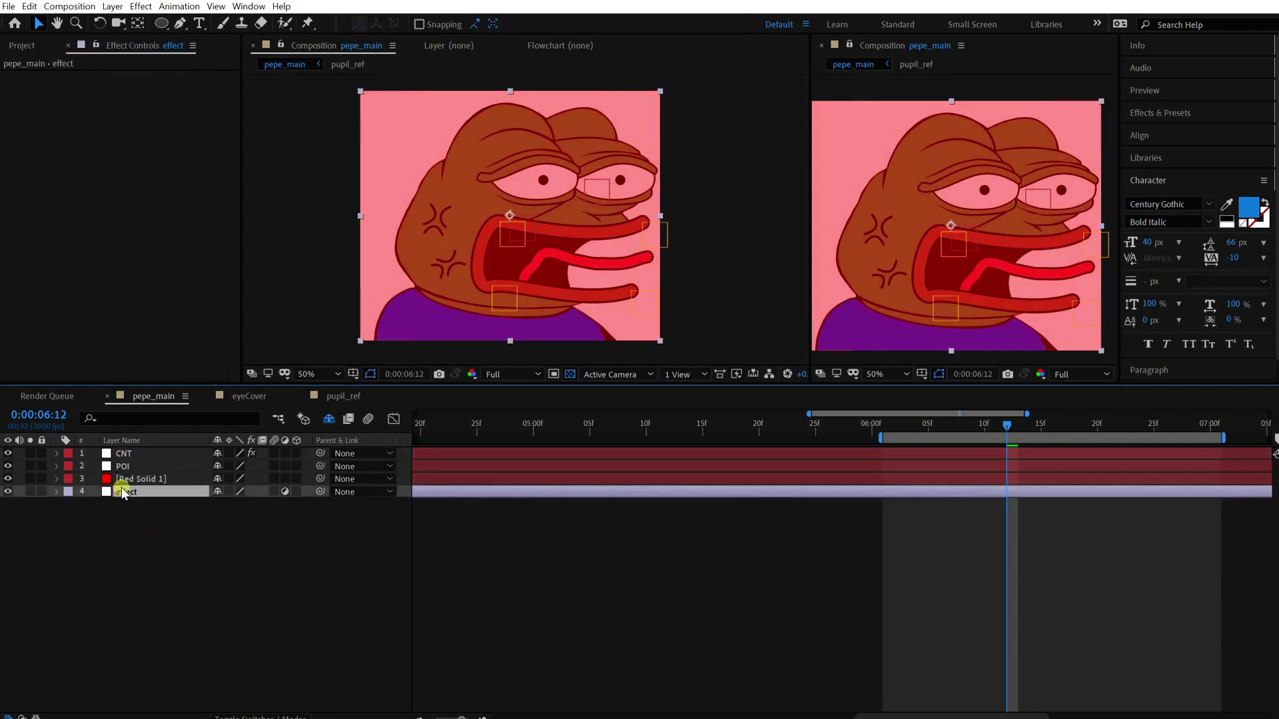
# Step: Apply the Transform and Directional Blur effects to the effect adjustment layer
pyautogui.click(140, 7)
pyautogui.click(202, 185)
pyautogui.click(380, 661)
pyautogui.click(141, 6)
pyautogui.moveTo(234, 103)
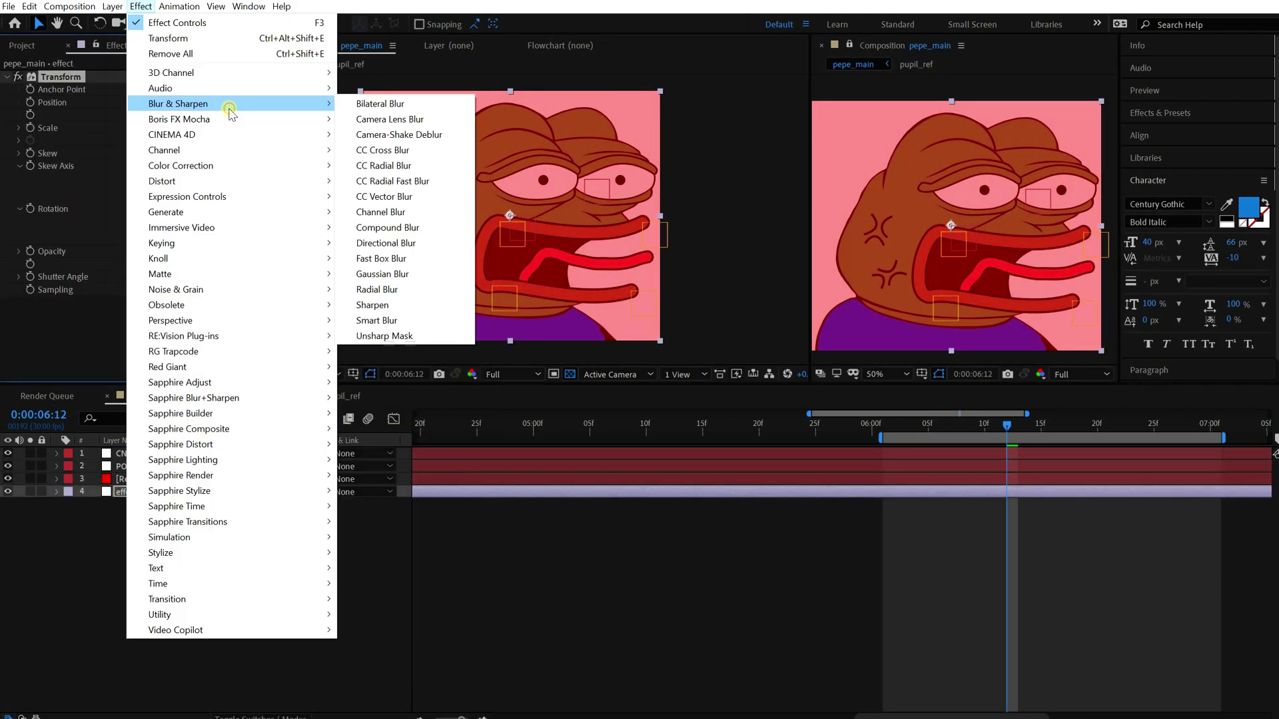
pyautogui.click(389, 244)
# Step: Give the Transform effect's Position the expression wiggle(20, 20) and set its Scale to 103
pyautogui.keyDown('alt'); pyautogui.click(30, 102); pyautogui.keyUp('alt')
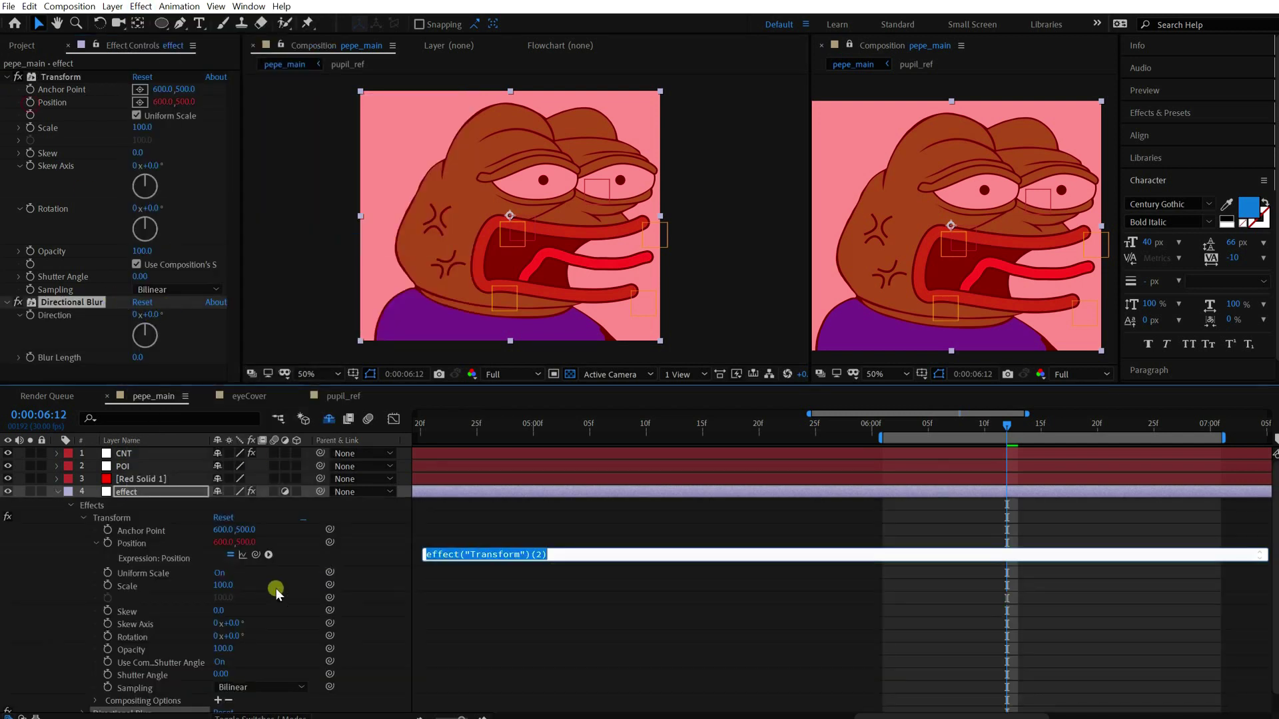
pyautogui.press('BackSpace')
pyautogui.press('BackSpace')
pyautogui.write('20')
pyautogui.click(462, 525)
pyautogui.press('Return')
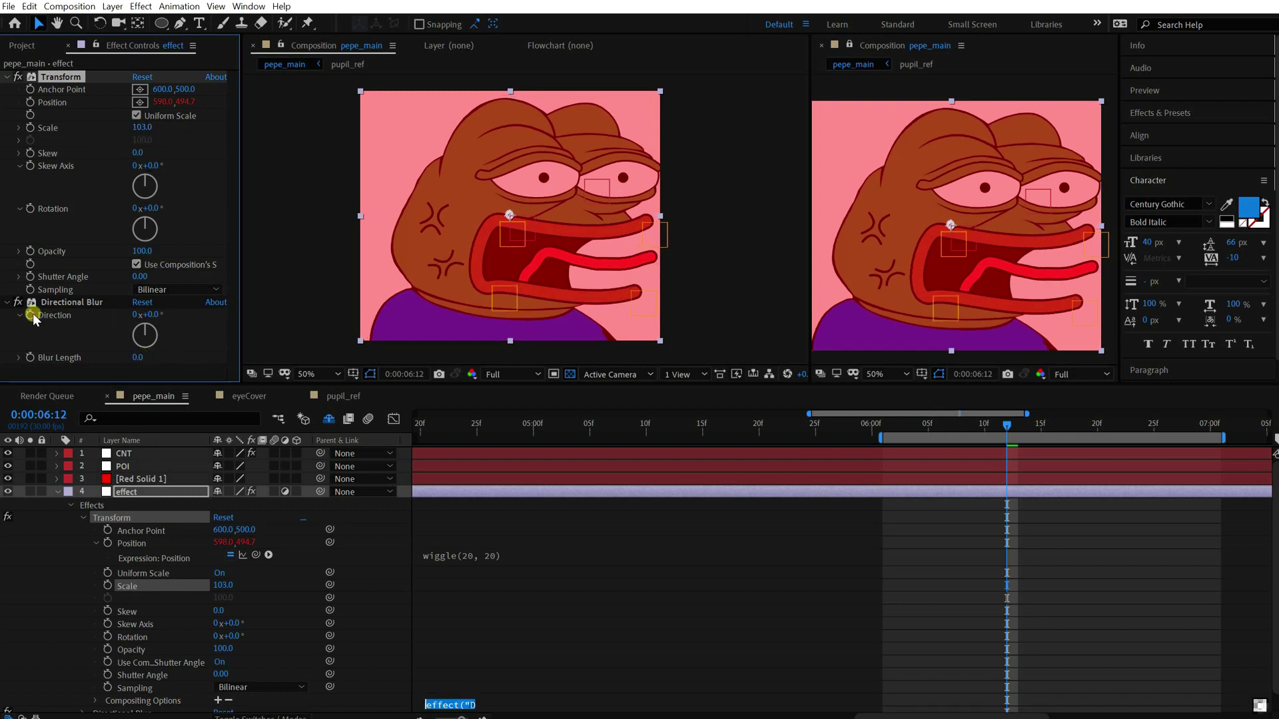
# Step: Give the Directional Blur's Direction the expression wiggle(20, 300)
pyautogui.write('wiggle(20, 20)')
pyautogui.write('3')
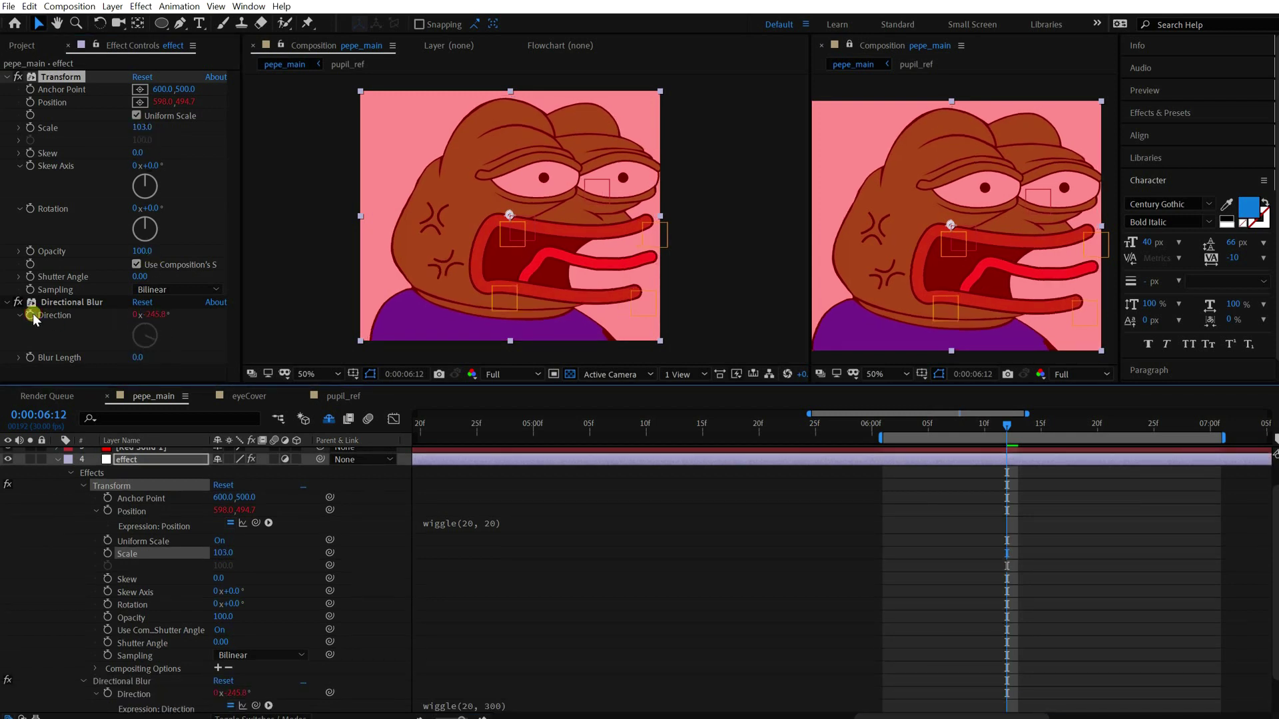
pyautogui.press('KP_Enter')
# Step: Give the Blur Length the expression wiggle(20, 20), raise its base value and preview the shake
pyautogui.keyDown('alt'); pyautogui.click(31, 357); pyautogui.keyUp('alt')
pyautogui.write('wiggle(')
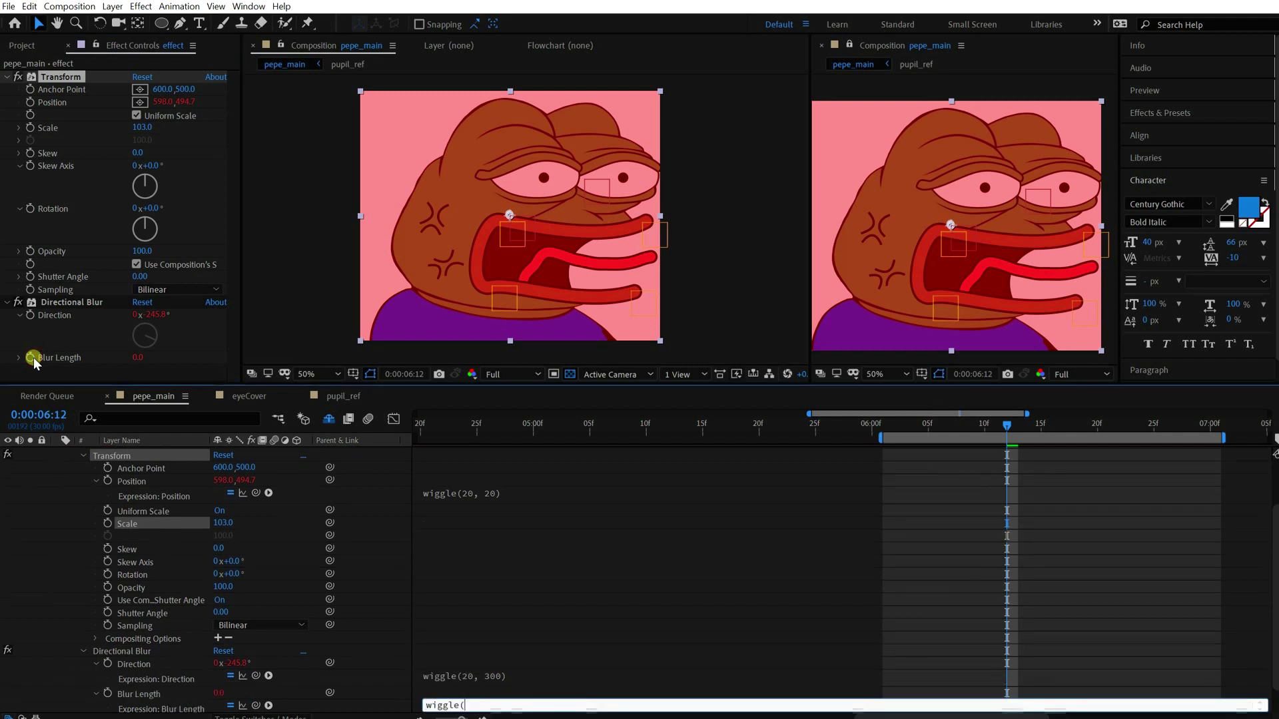
pyautogui.write('20, 20)')
pyautogui.press('KP_Enter')
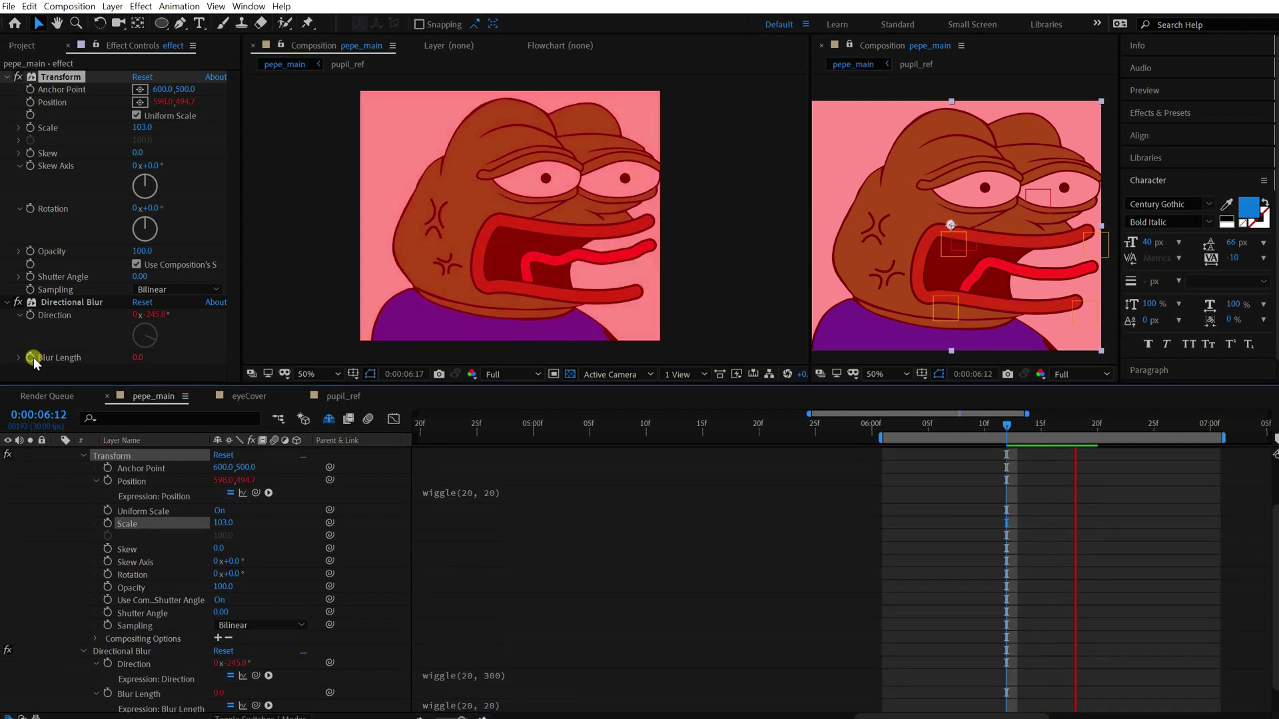
pyautogui.click(137, 357)
pyautogui.press('KP_Enter')
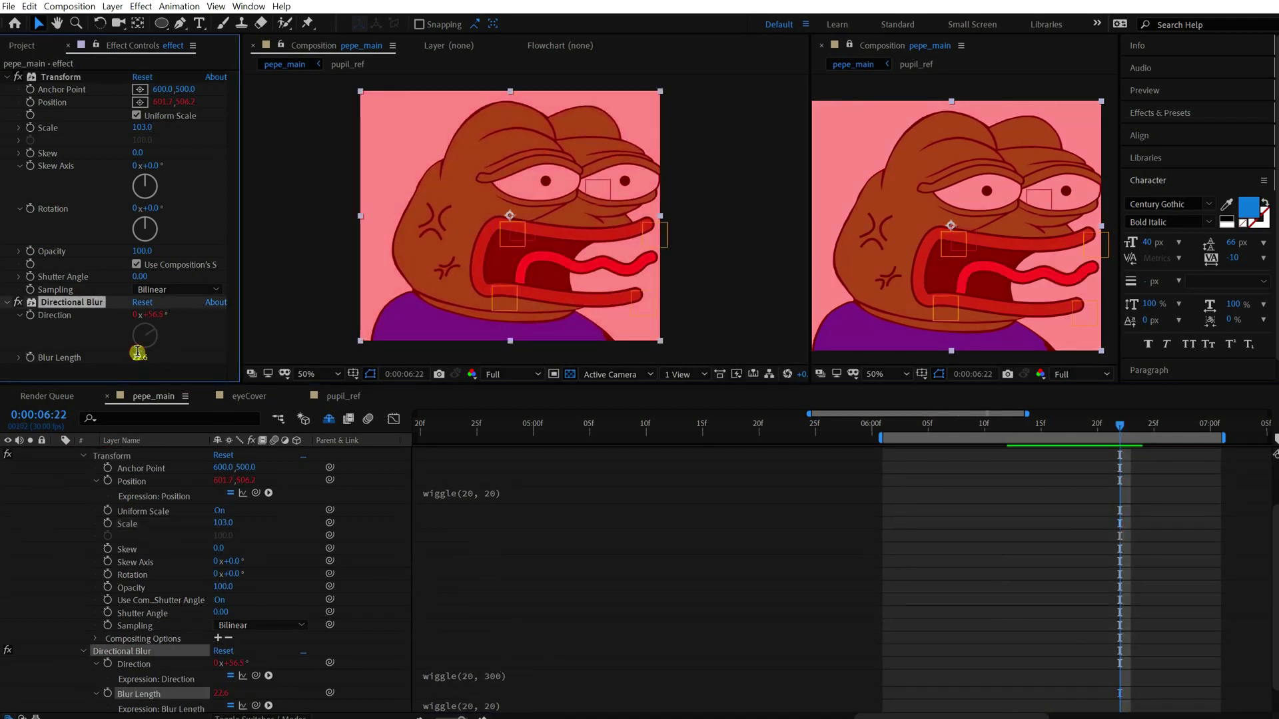
pyautogui.press('space')
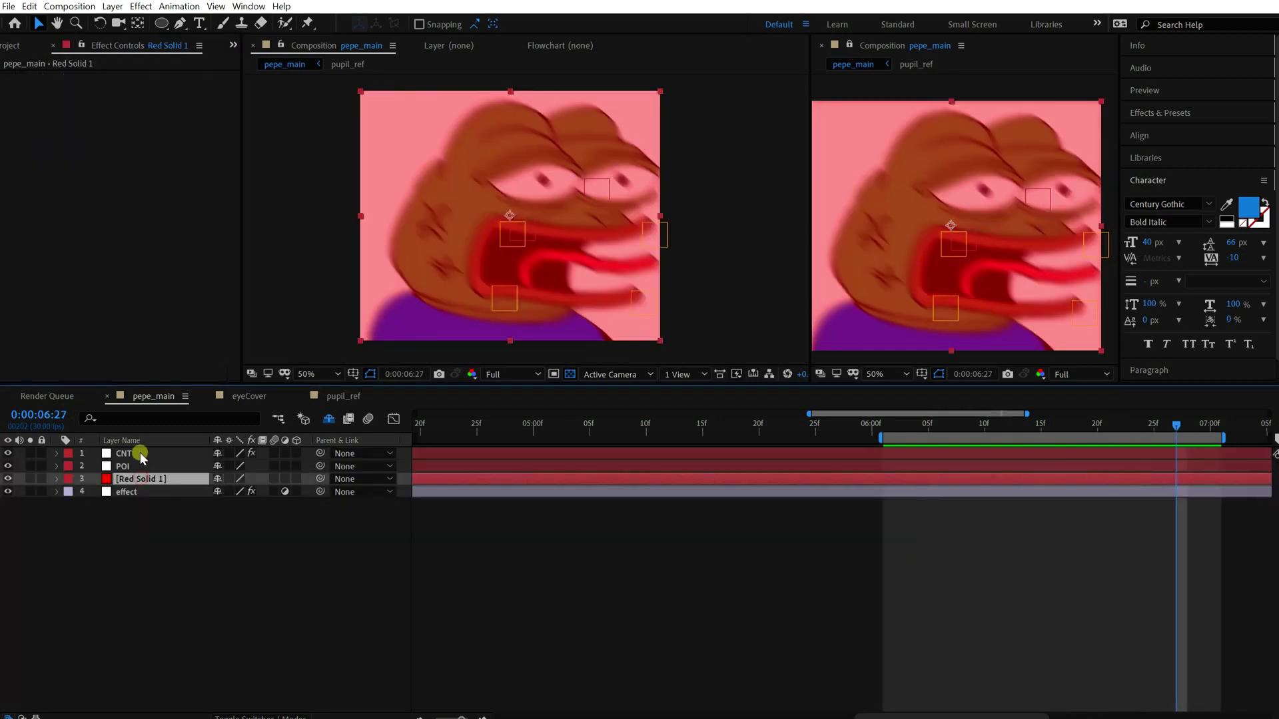
# Step: Reveal CNT's mouth_open slider and start an expression on the effect layer's Opacity
pyautogui.click(136, 492)
pyautogui.press('t')
pyautogui.click(122, 454)
pyautogui.press('e')
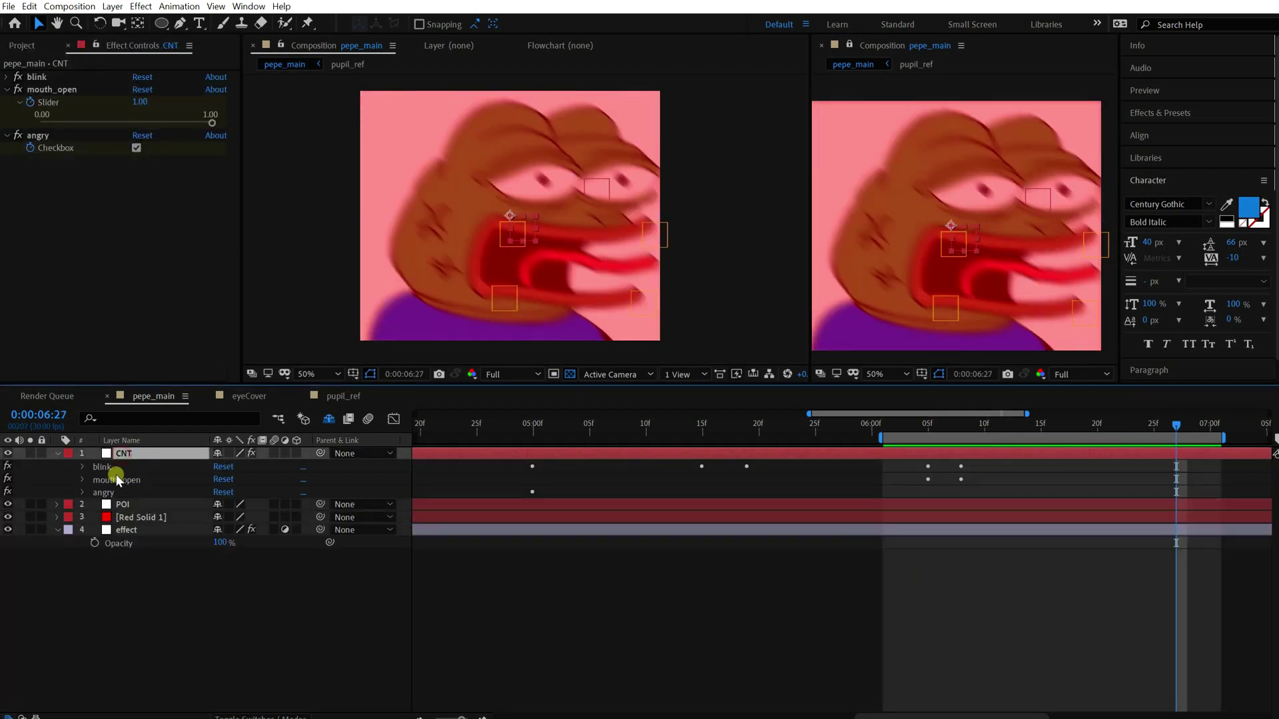
pyautogui.click(83, 493)
pyautogui.click(83, 493)
pyautogui.click(83, 480)
pyautogui.keyDown('alt'); pyautogui.click(95, 568); pyautogui.keyUp('alt')
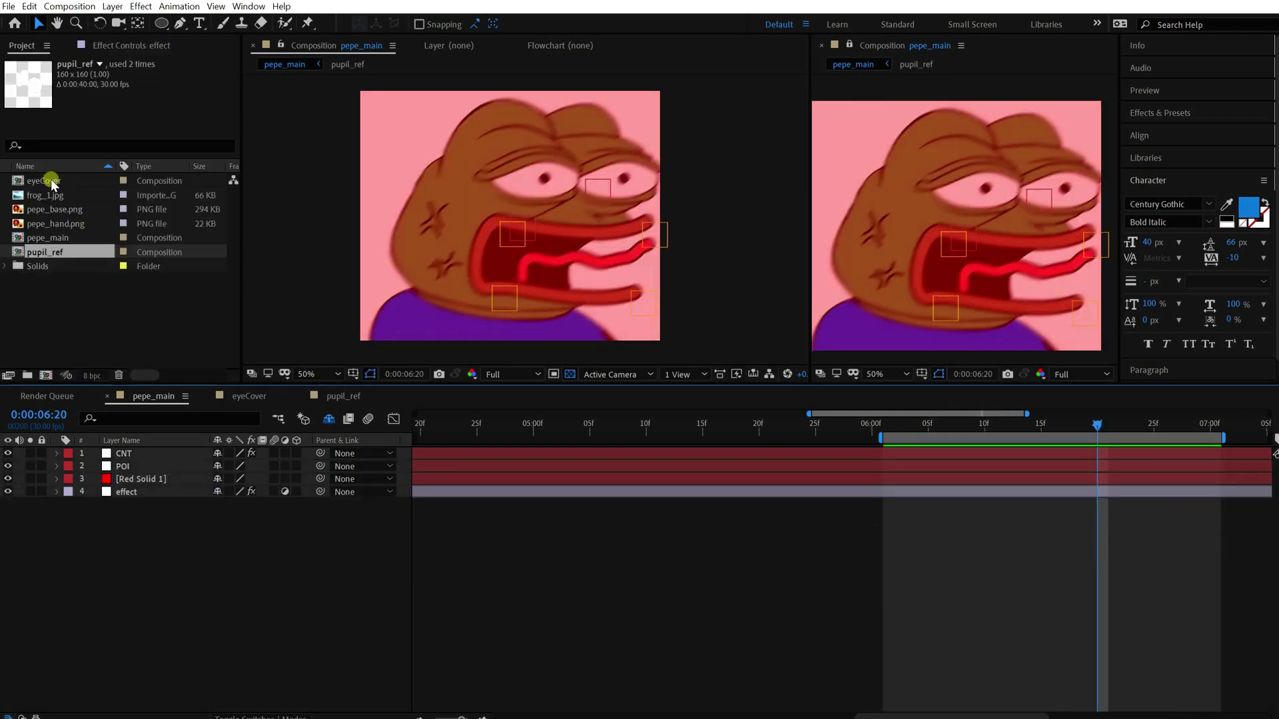
# Step: Add pepe_hand.png beneath the effect layer and place it over the frog's body at the frame's lower edge
pyautogui.click(59, 223)
pyautogui.moveTo(59, 223); pyautogui.dragTo(133, 505)
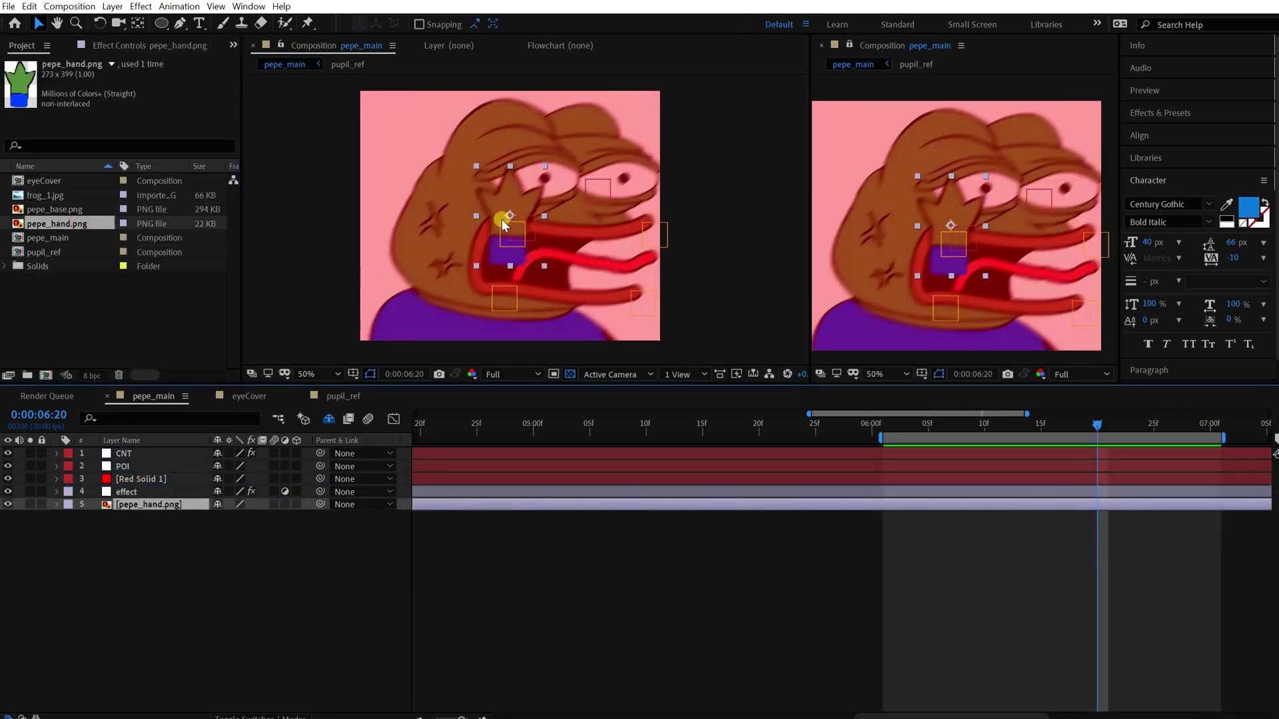
pyautogui.moveTo(503, 225); pyautogui.dragTo(468, 339)
# Step: Move the hand's anchor point to its wrist and rotate the hand clockwise
pyautogui.press('y')
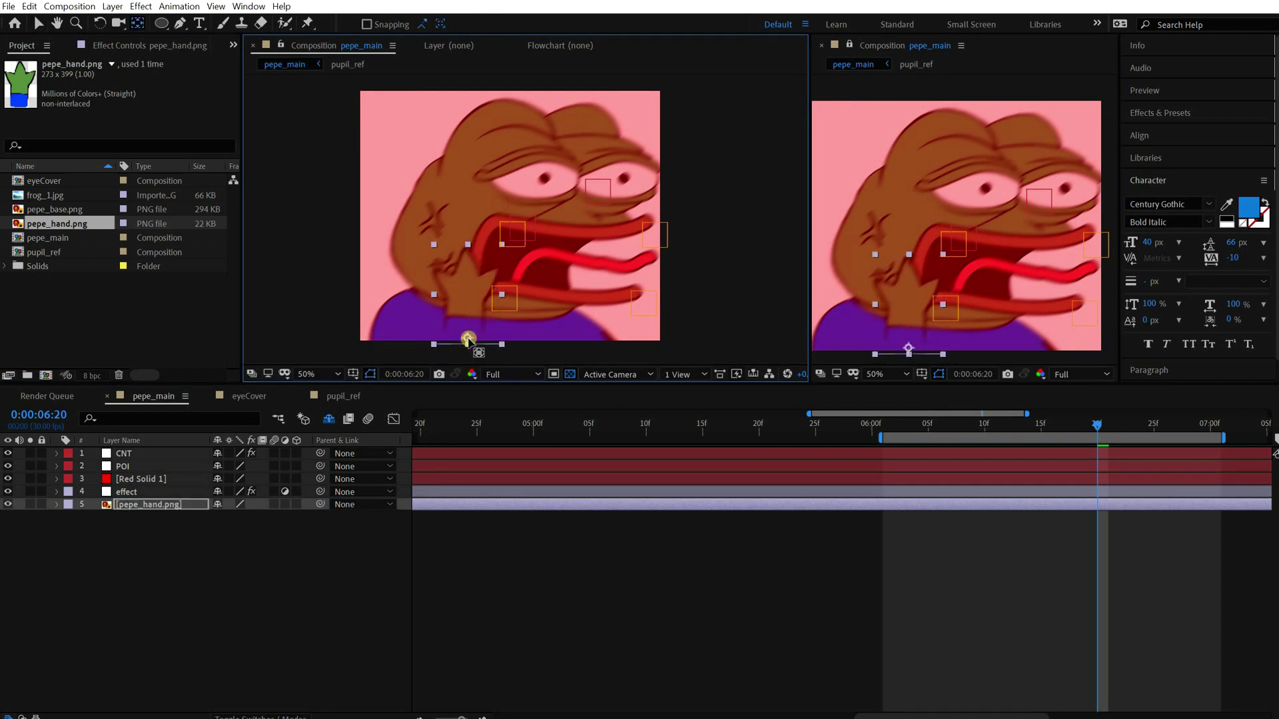
pyautogui.press('shift+KP_Add')
pyautogui.press('shift+KP_Add')
pyautogui.press('shift+KP_Add')
pyautogui.press('shift+KP_Add')
pyautogui.press('shift+KP_Add')
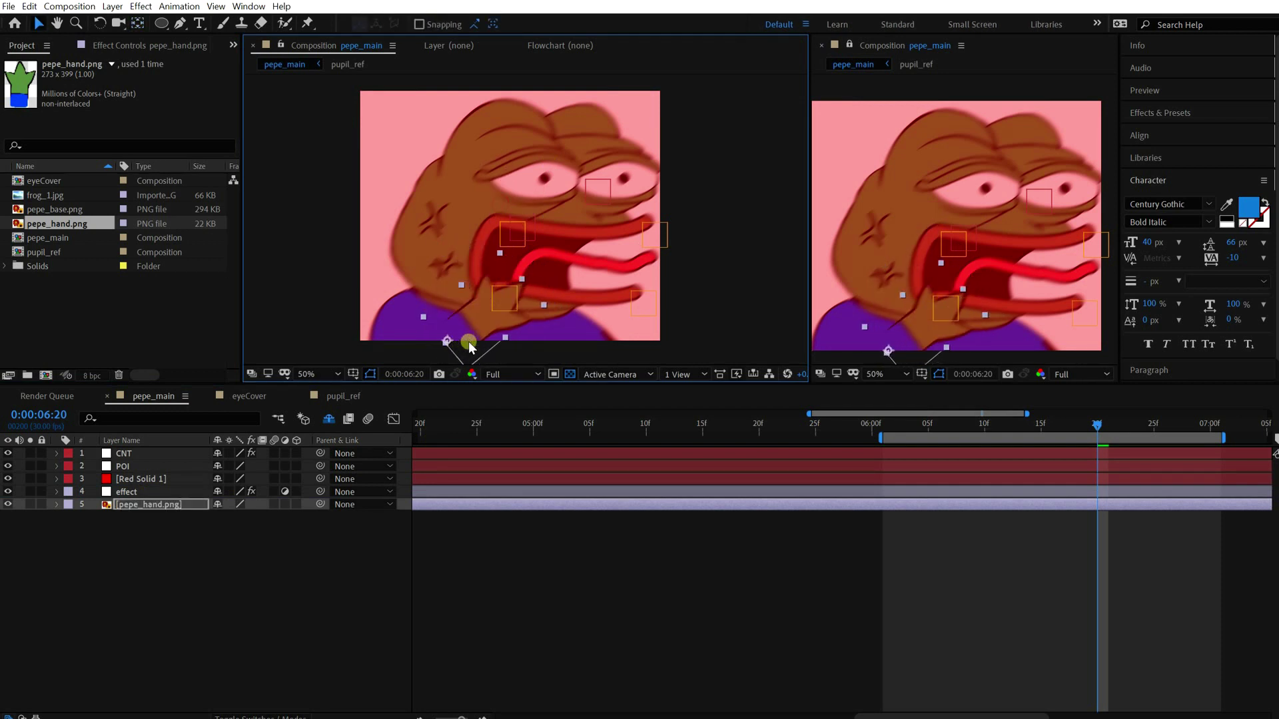
# Step: Go to about 0:00:06:04 and duplicate the hand, with one copy beside the frog's right-hand shoulder
pyautogui.click(924, 422)
pyautogui.moveTo(924, 423); pyautogui.dragTo(916, 423)
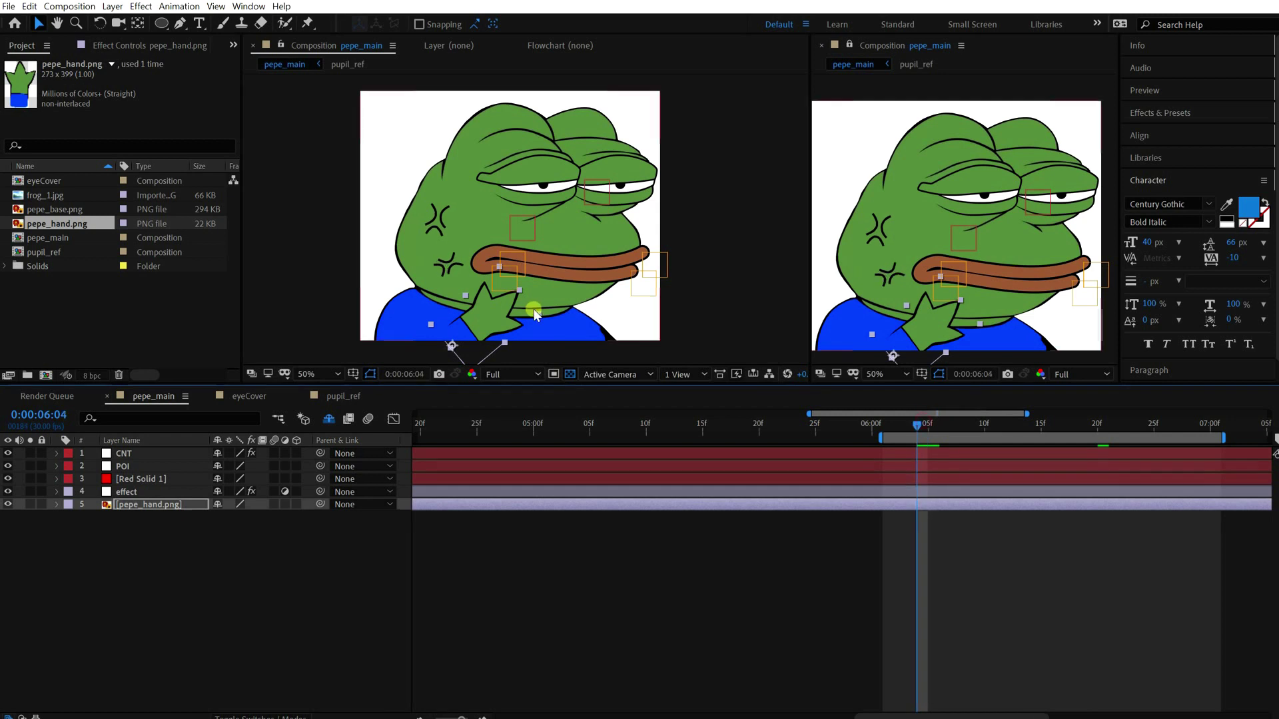
pyautogui.moveTo(493, 314); pyautogui.dragTo(640, 326)
pyautogui.click(139, 504)
pyautogui.hotkey('ctrl', 'd')
# Step: Reveal the shy layers and move one hand layer above mouth_mask and the other below pepe_base.png
pyautogui.click(329, 418)
pyautogui.keyDown('shift'); pyautogui.click(154, 518); pyautogui.keyUp('shift')
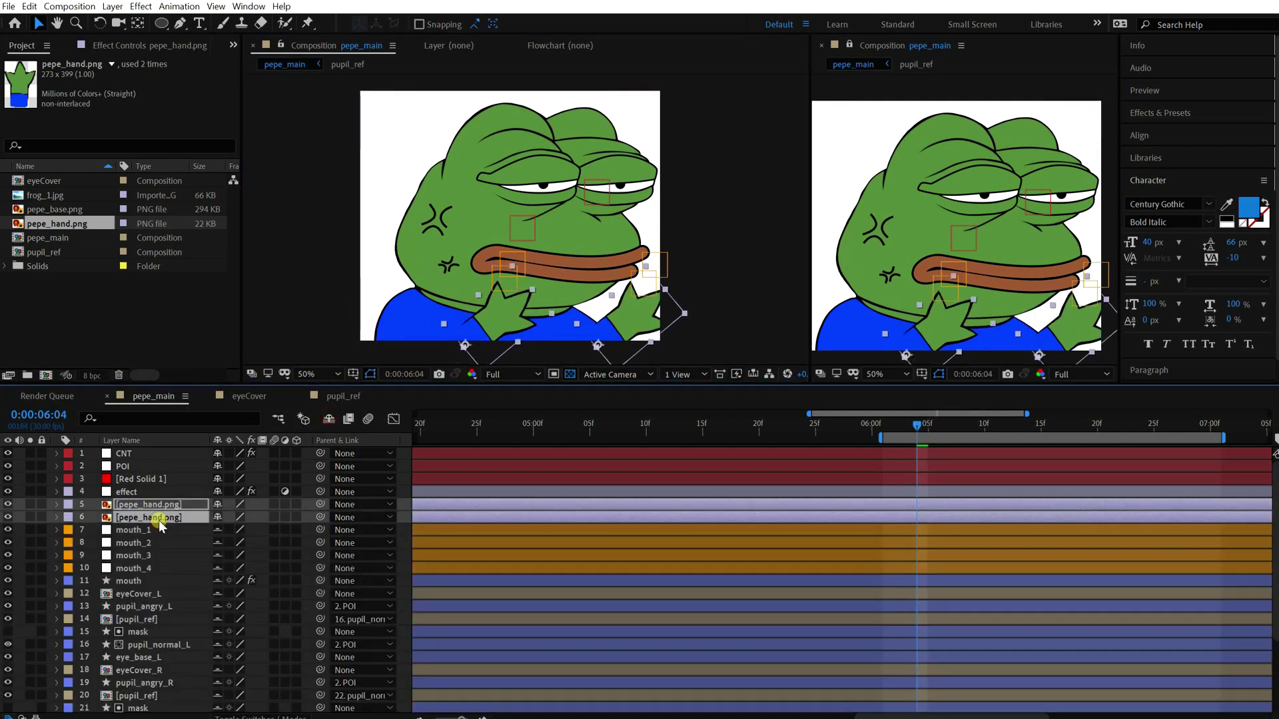
pyautogui.moveTo(158, 523); pyautogui.dragTo(151, 673)
pyautogui.click(149, 642)
# Step: Move the anchor points of both hands down and outward, below the frame's lower edge
pyautogui.click(658, 318)
pyautogui.press('space')
pyautogui.moveTo(632, 319); pyautogui.dragTo(632, 274)
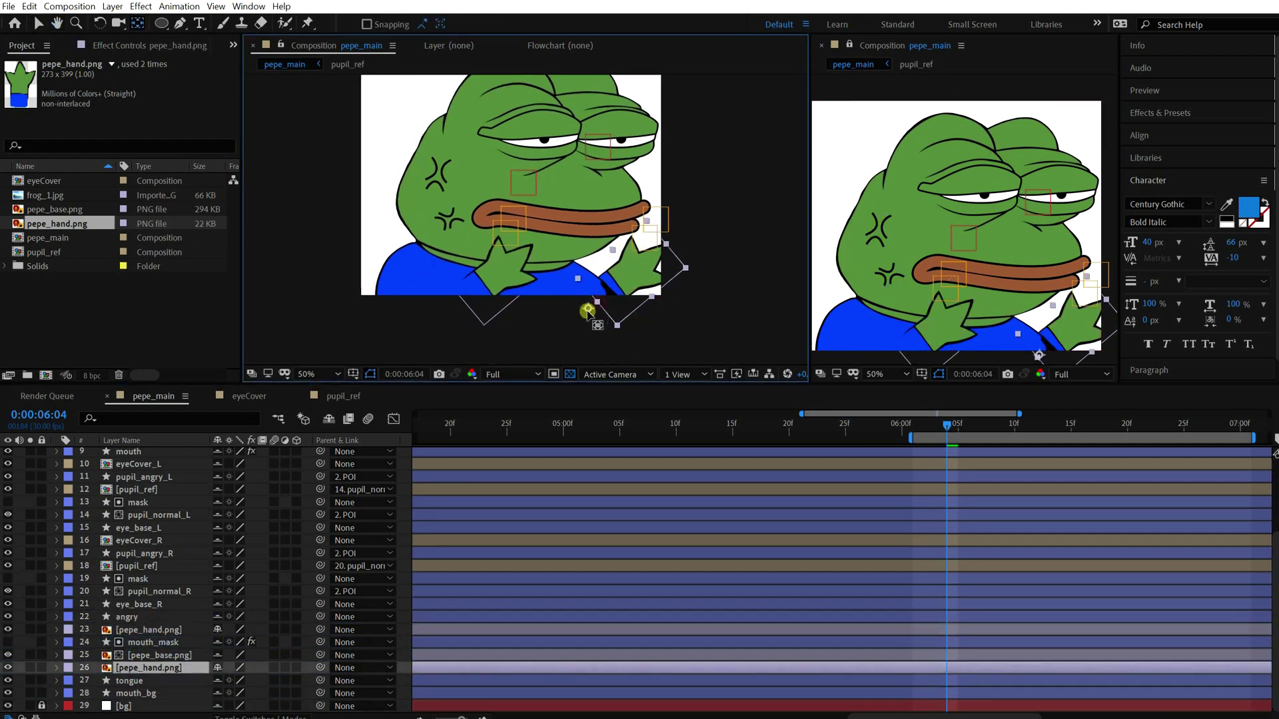
pyautogui.click(158, 632)
pyautogui.click(465, 302)
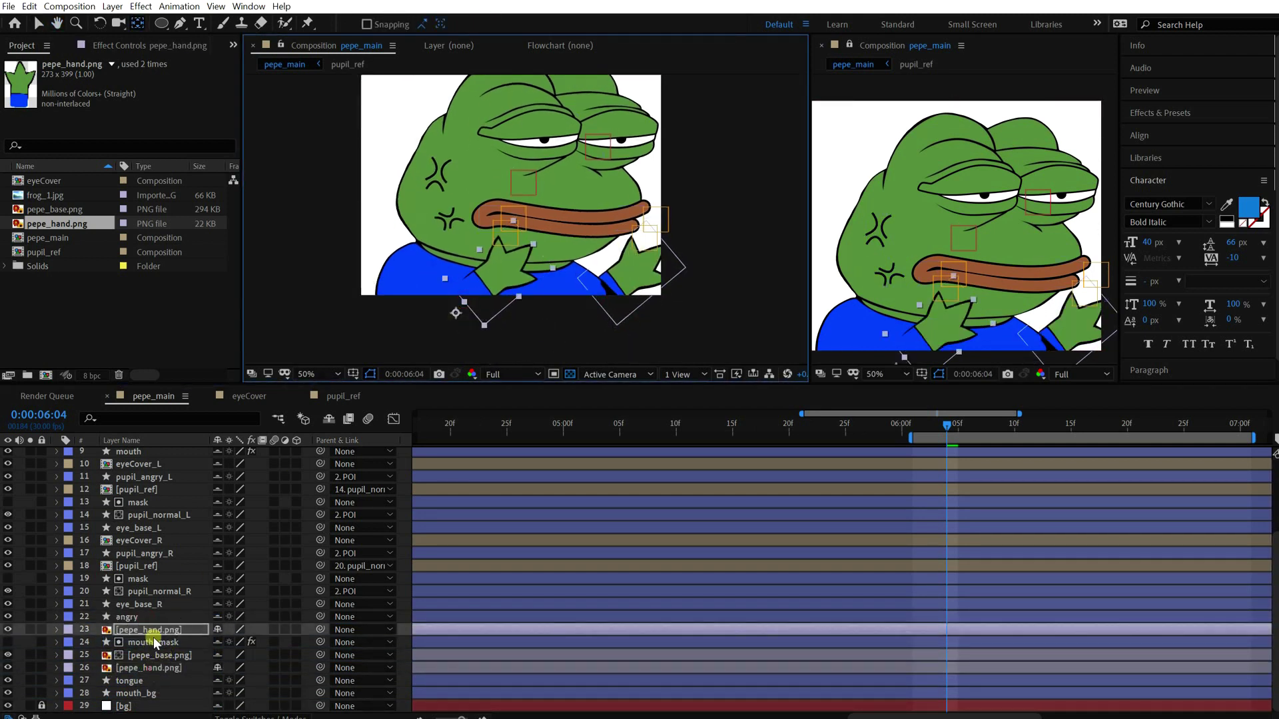
# Step: Move the second hand layer directly above mouth_mask and shift that hand slightly left
pyautogui.moveTo(150, 668); pyautogui.dragTo(153, 637)
pyautogui.press('v')
pyautogui.moveTo(638, 276); pyautogui.dragTo(633, 274)
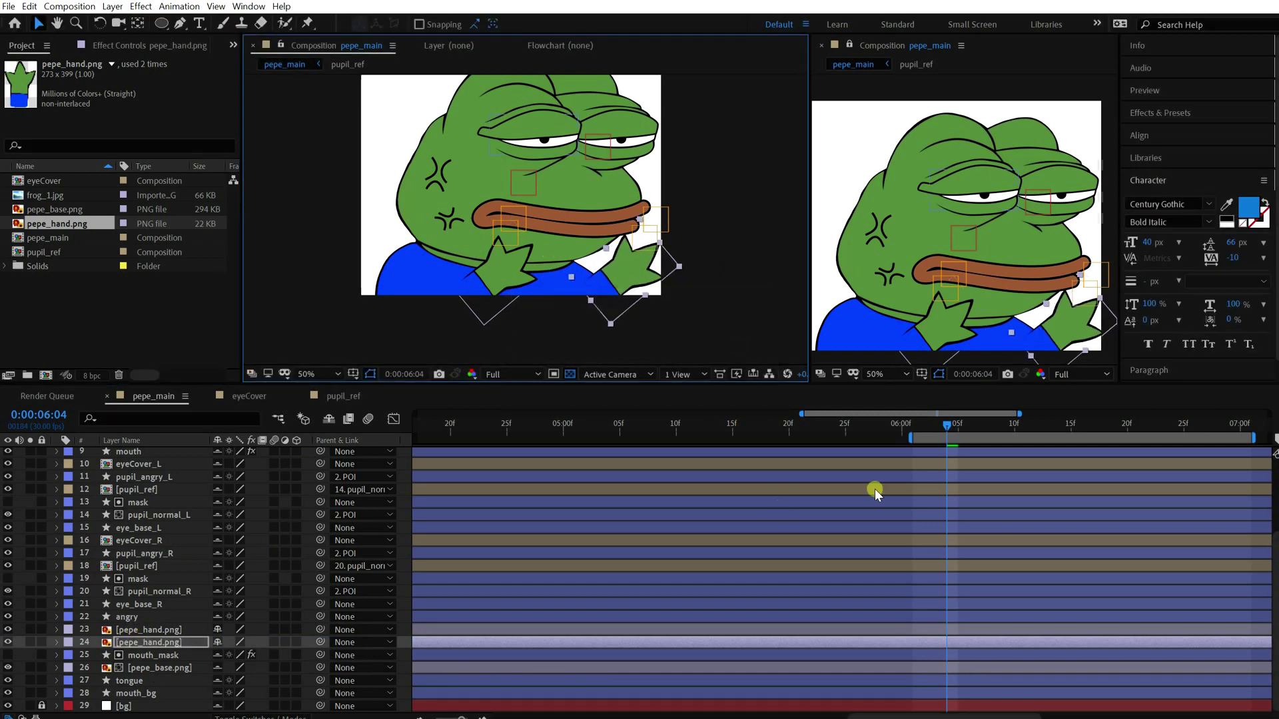
# Step: Give both hand layers the Rotation expression wiggle(20, 10) and play the animation
pyautogui.click(823, 425)
pyautogui.click(454, 644)
pyautogui.keyDown('alt'); pyautogui.click(95, 685); pyautogui.keyUp('alt')
pyautogui.write('wiggle(20, 10)')
pyautogui.click(563, 631)
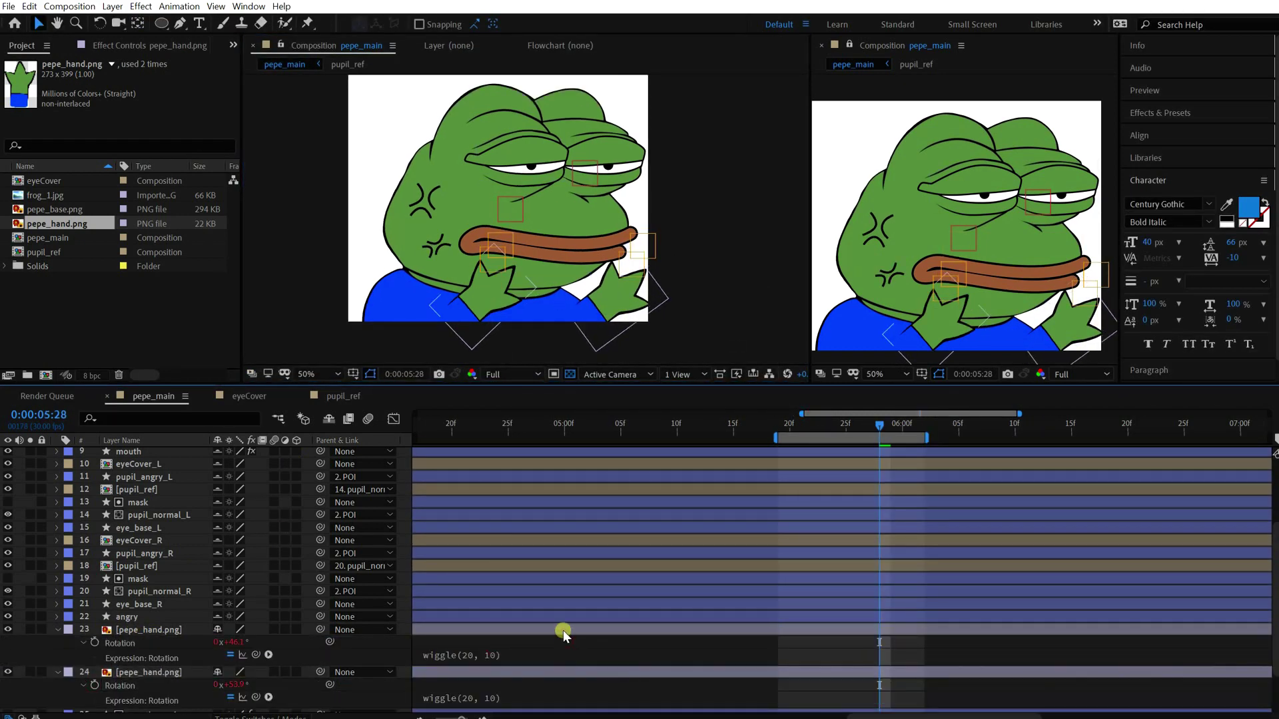
pyautogui.keyDown('shift'); pyautogui.click(536, 672); pyautogui.keyUp('shift')
pyautogui.press('u')
pyautogui.press('space')
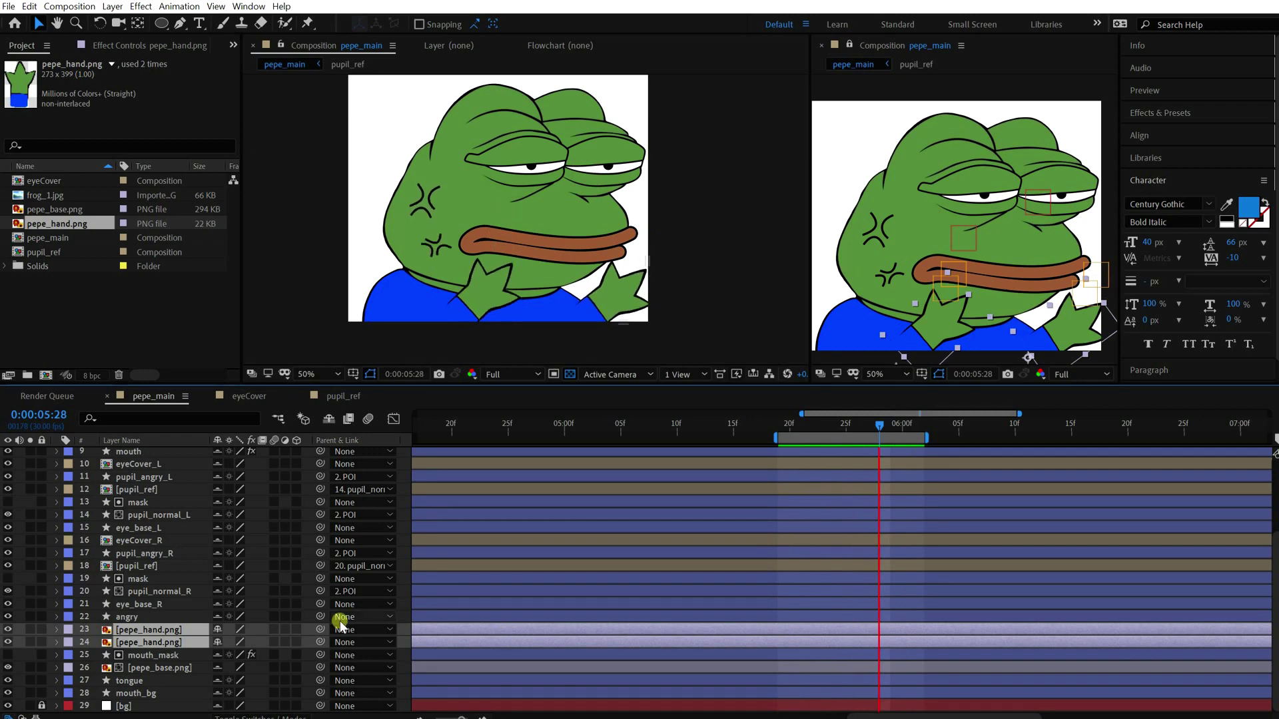
# Step: Hide the shy layers and reveal the lower hand layer's Rotation together with CNT's keyframed blink, mouth_open and angry controls
pyautogui.press('space')
pyautogui.click(137, 462)
pyautogui.click(134, 452)
pyautogui.click(328, 419)
pyautogui.click(137, 455)
pyautogui.click(58, 453)
pyautogui.click(69, 481)
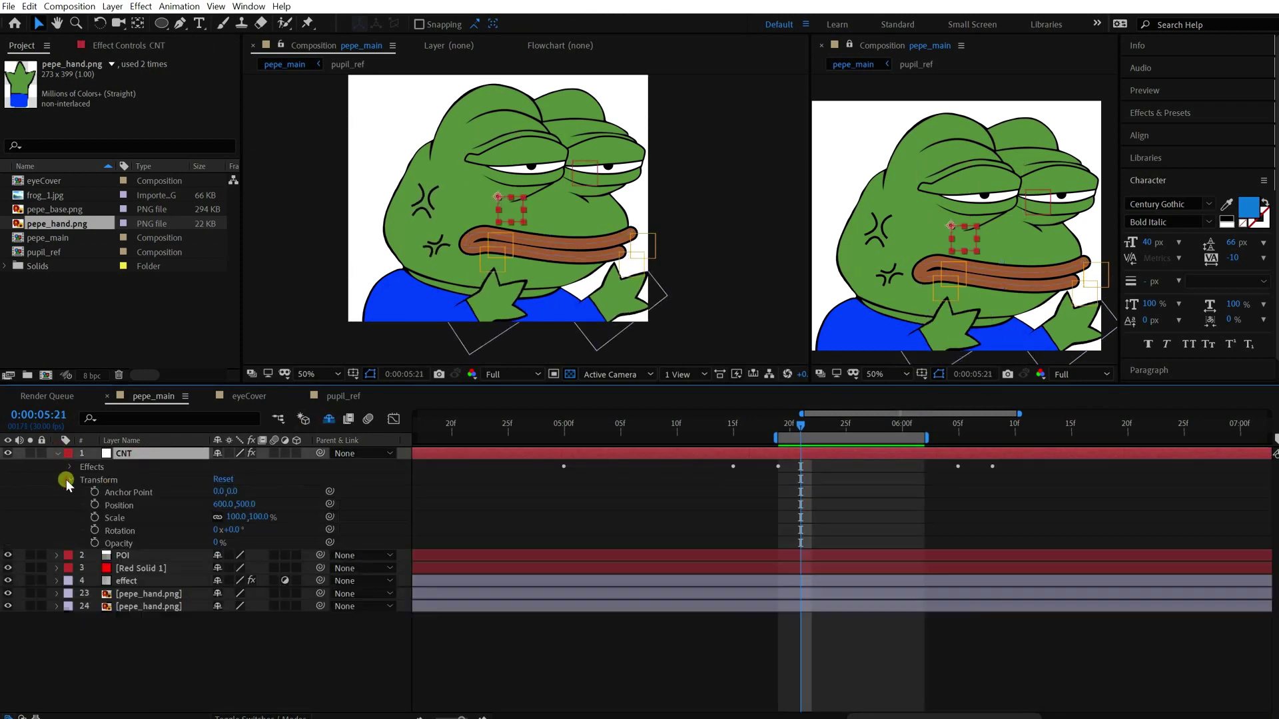
pyautogui.click(175, 604)
pyautogui.press('r')
pyautogui.click(70, 481)
pyautogui.click(136, 453)
pyautogui.press('u')
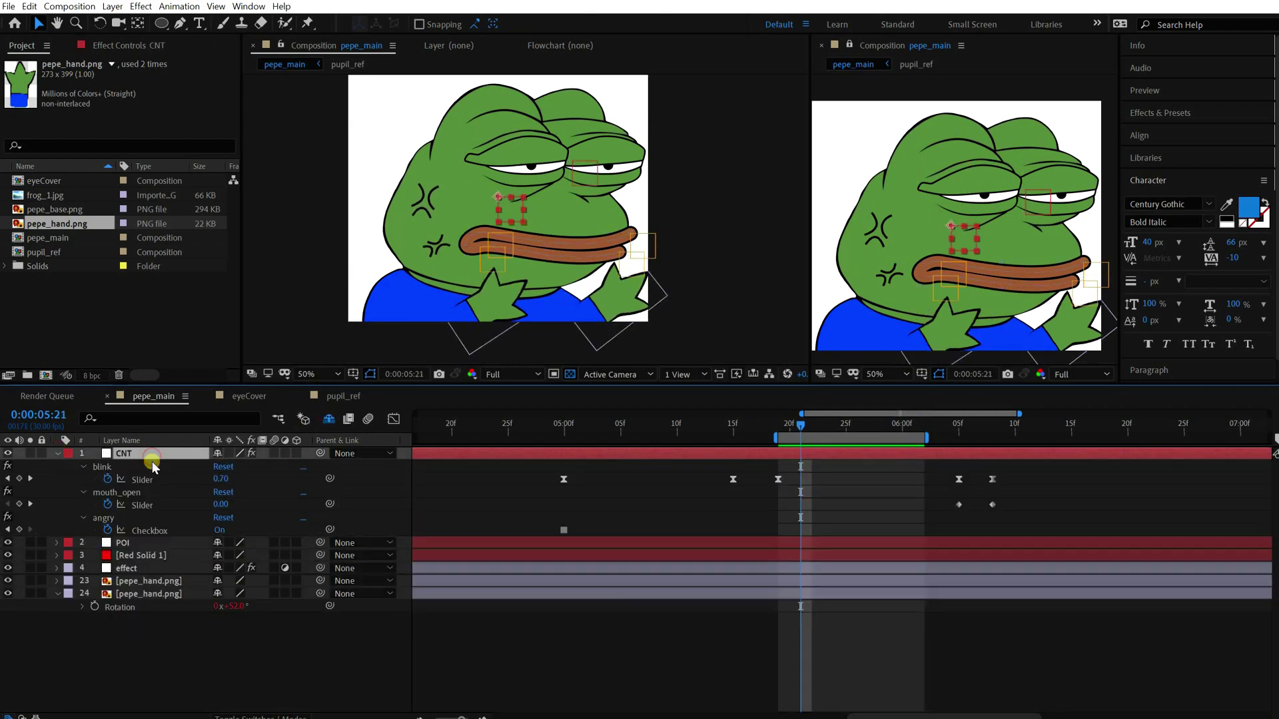
# Step: Link the lower hand layer's Rotation to CNT's mouth_open slider with angry and the formula wiggle(20, 10) + (1 - angry) * 100
pyautogui.click(129, 505)
pyautogui.click(174, 619)
pyautogui.click(528, 619)
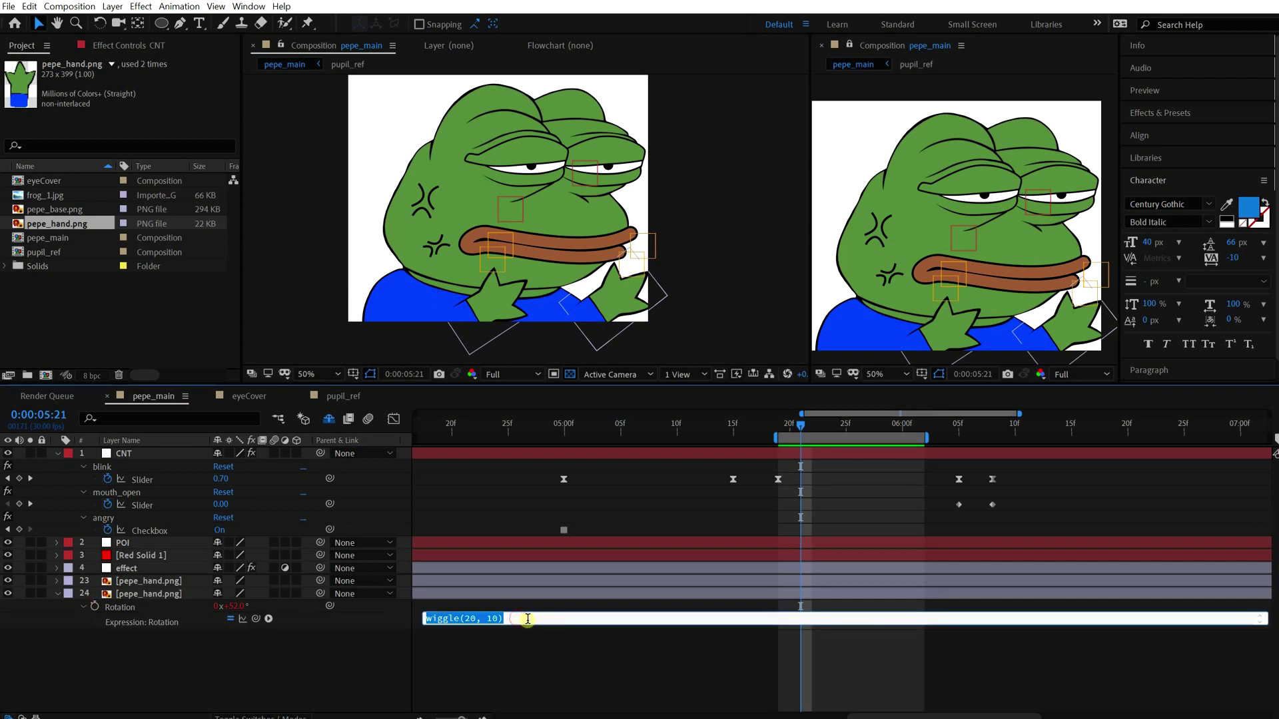
pyautogui.moveTo(533, 625); pyautogui.dragTo(538, 640)
pyautogui.write('angry =')
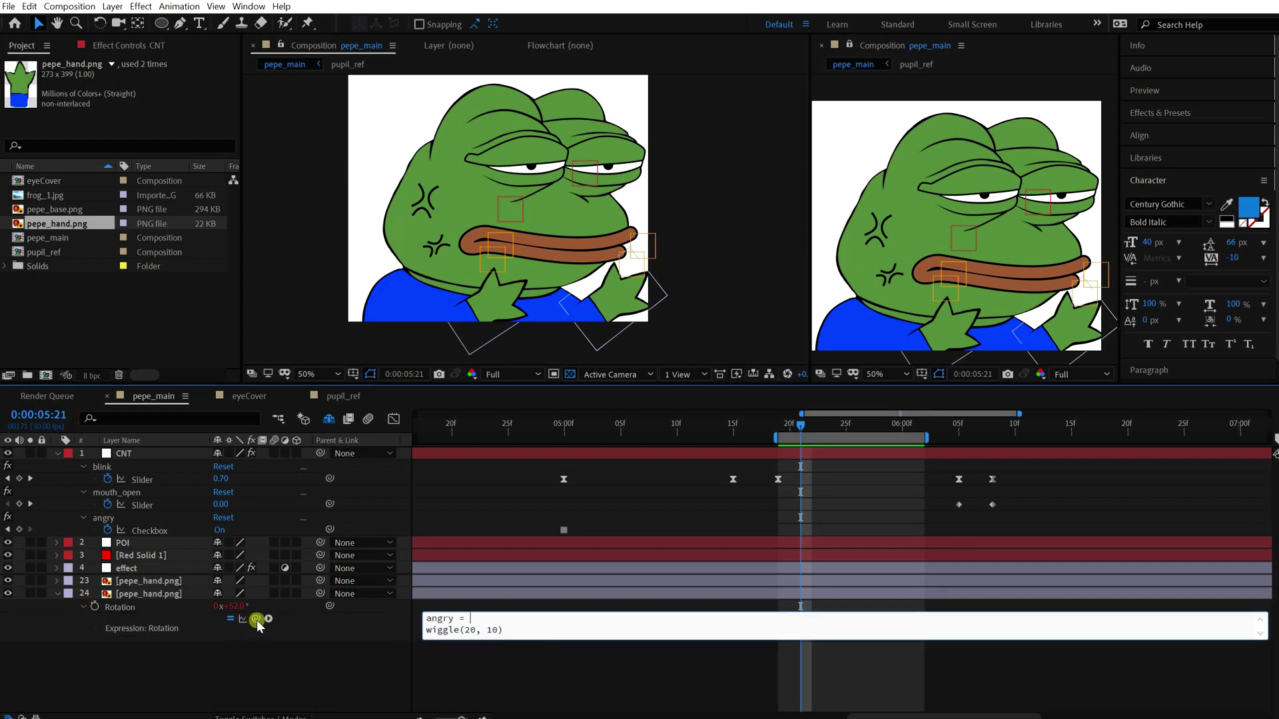
pyautogui.moveTo(258, 624); pyautogui.dragTo(145, 506)
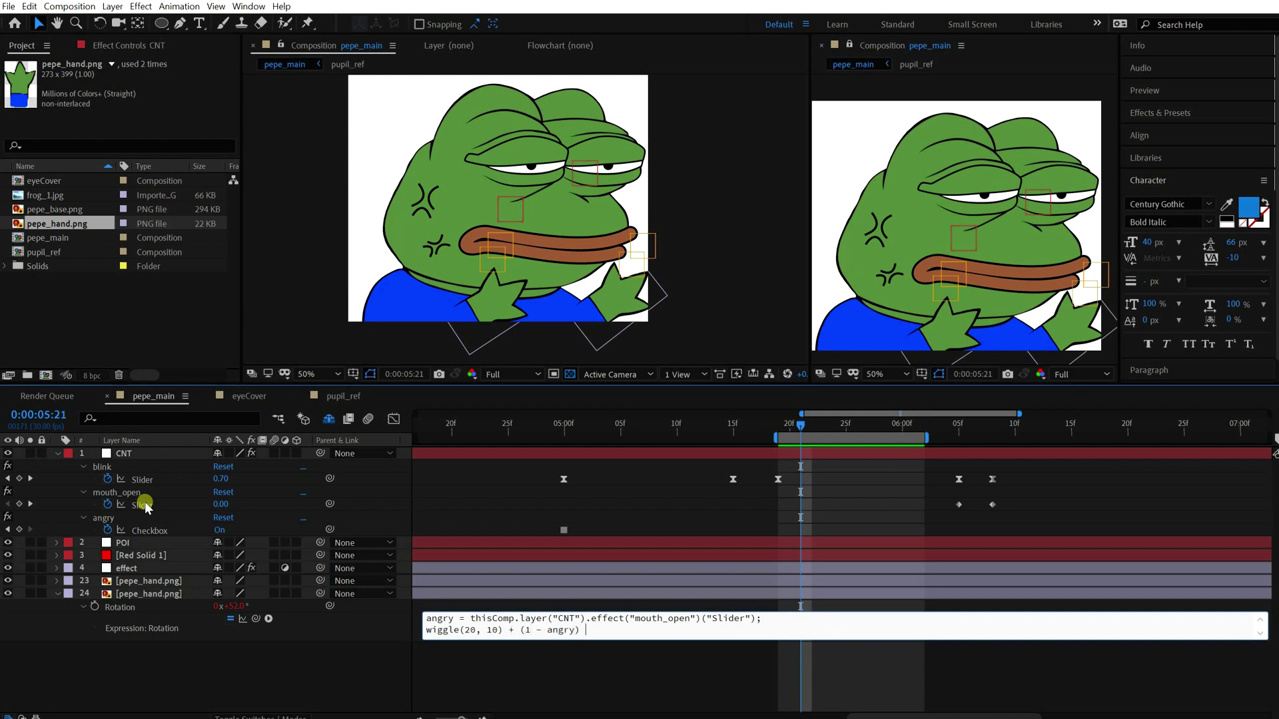
pyautogui.click(501, 603)
pyautogui.moveTo(908, 429); pyautogui.dragTo(879, 433)
# Step: Copy that mouth_open-driven Rotation expression and use it to replace the other hand layer's Rotation expression
pyautogui.click(586, 631)
pyautogui.hotkey('ctrl', 'c')
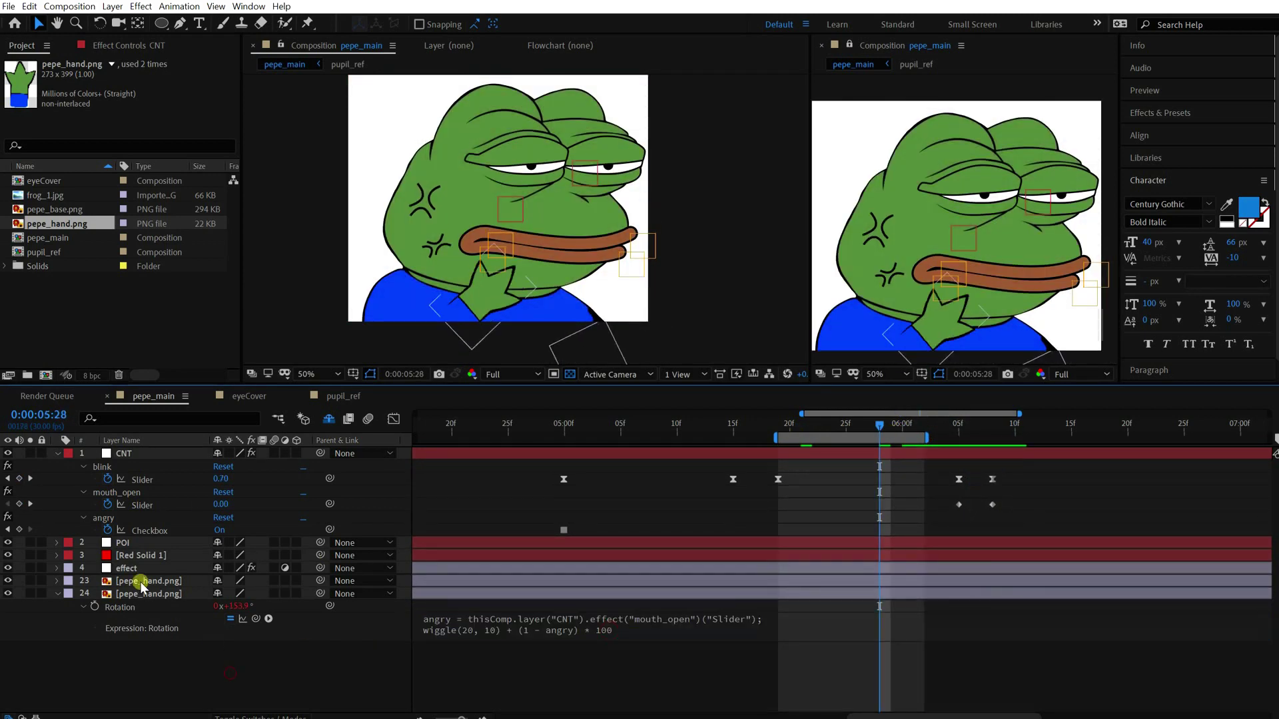
pyautogui.click(141, 582)
pyautogui.press('e')
pyautogui.press('e')
pyautogui.click(544, 607)
pyautogui.hotkey('ctrl', 'v')
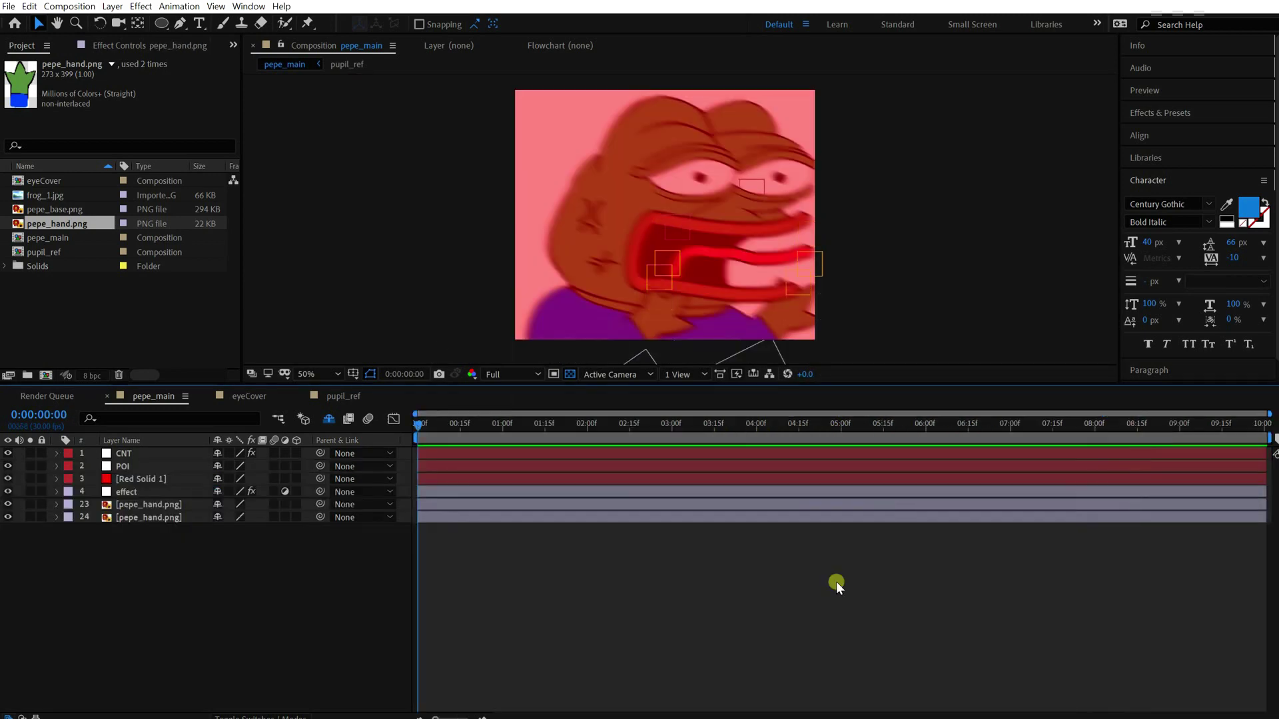
# Step: At 0:00:08:07, show the shy layers and move the upper hand layer directly below effect, above mouth_1
pyautogui.click(141, 504)
pyautogui.moveTo(448, 432); pyautogui.dragTo(1113, 469)
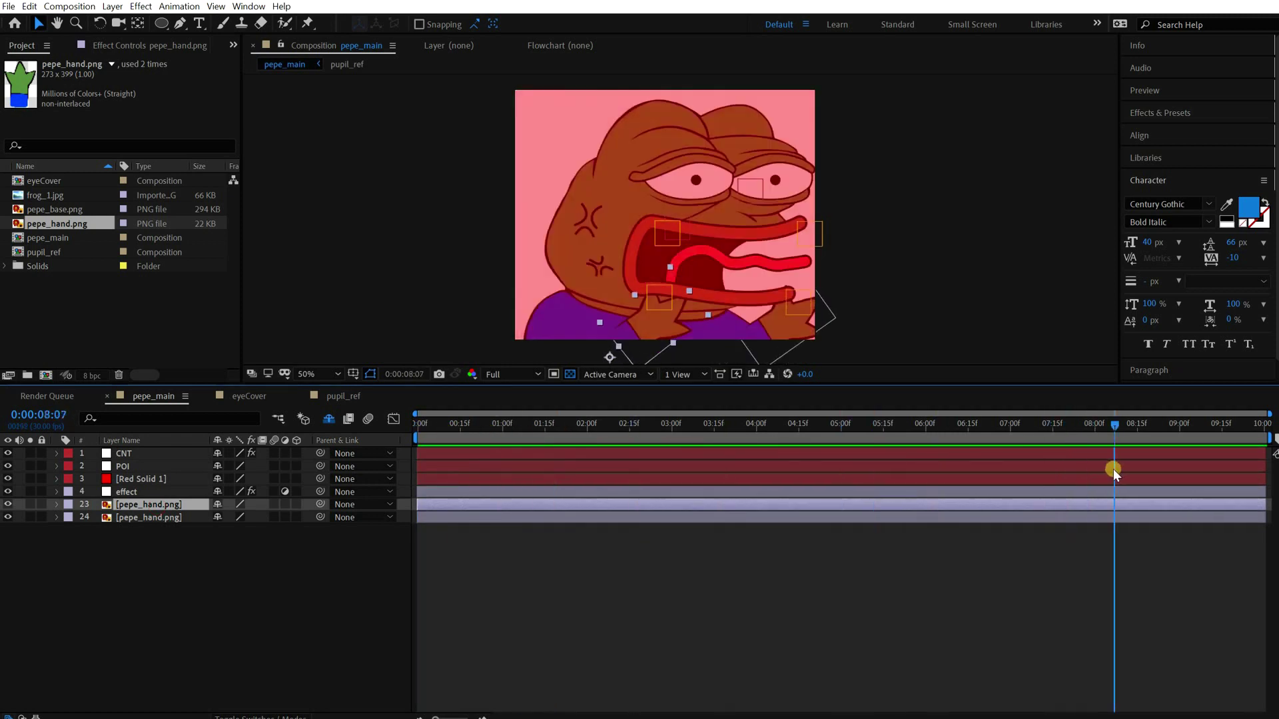
pyautogui.click(132, 507)
pyautogui.click(328, 419)
pyautogui.scroll(-3, 127, 661)
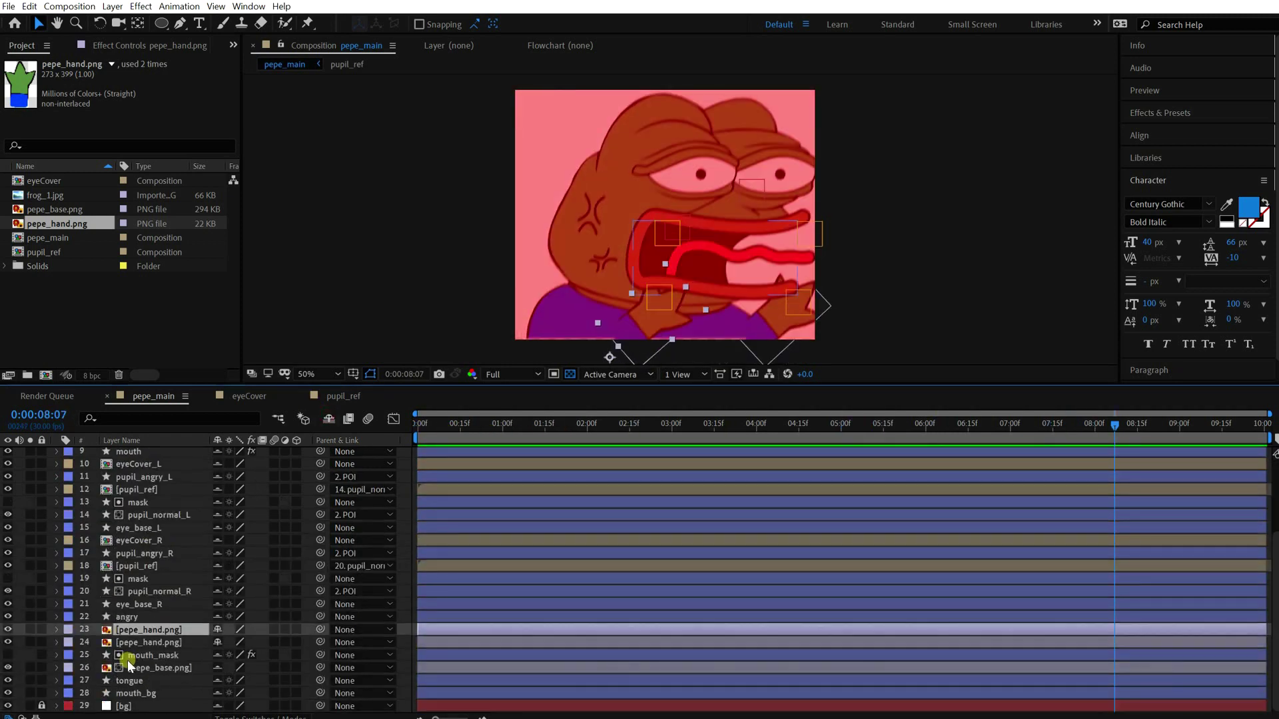
pyautogui.moveTo(140, 473)
pyautogui.mouseDown()
pyautogui.moveTo(146, 460)
pyautogui.moveTo(147, 481)
pyautogui.mouseUp()
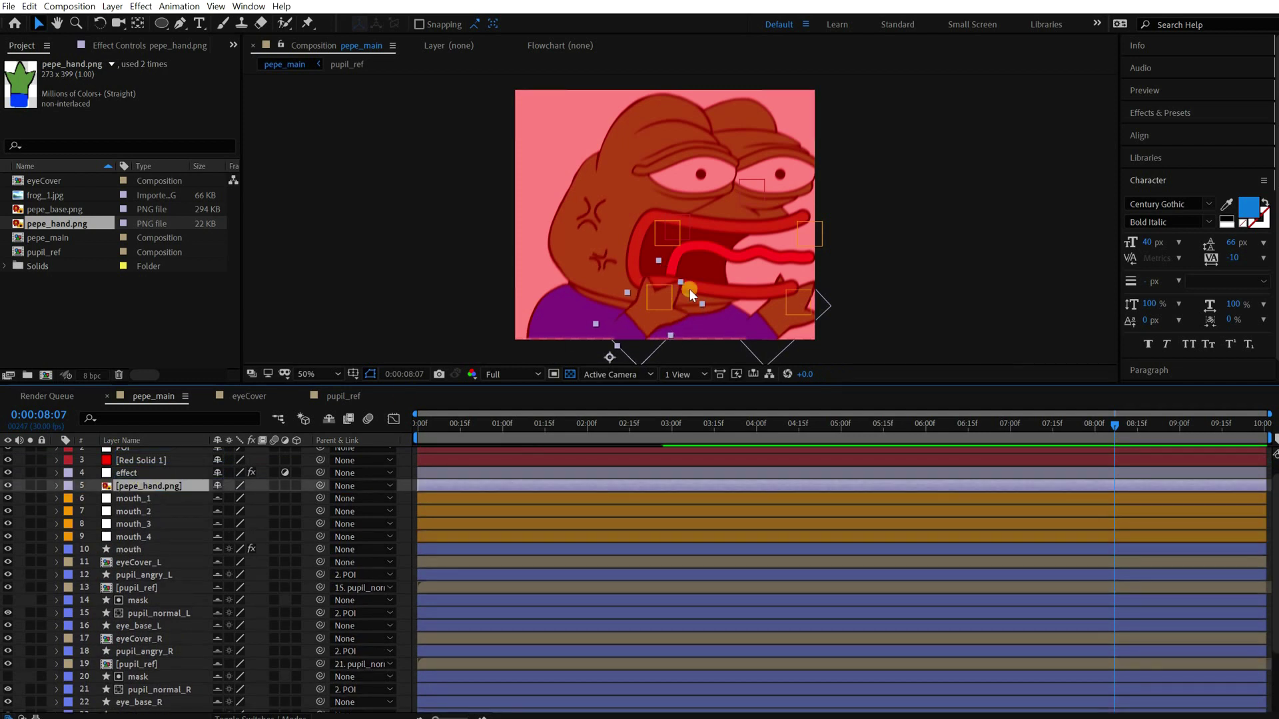
# Step: Reveal the Position expressions of mouth_2 and mouth_3 and enlarge both expression fields to show every line
pyautogui.click(175, 500)
pyautogui.click(158, 510)
pyautogui.keyDown('shift'); pyautogui.click(157, 525); pyautogui.keyUp('shift')
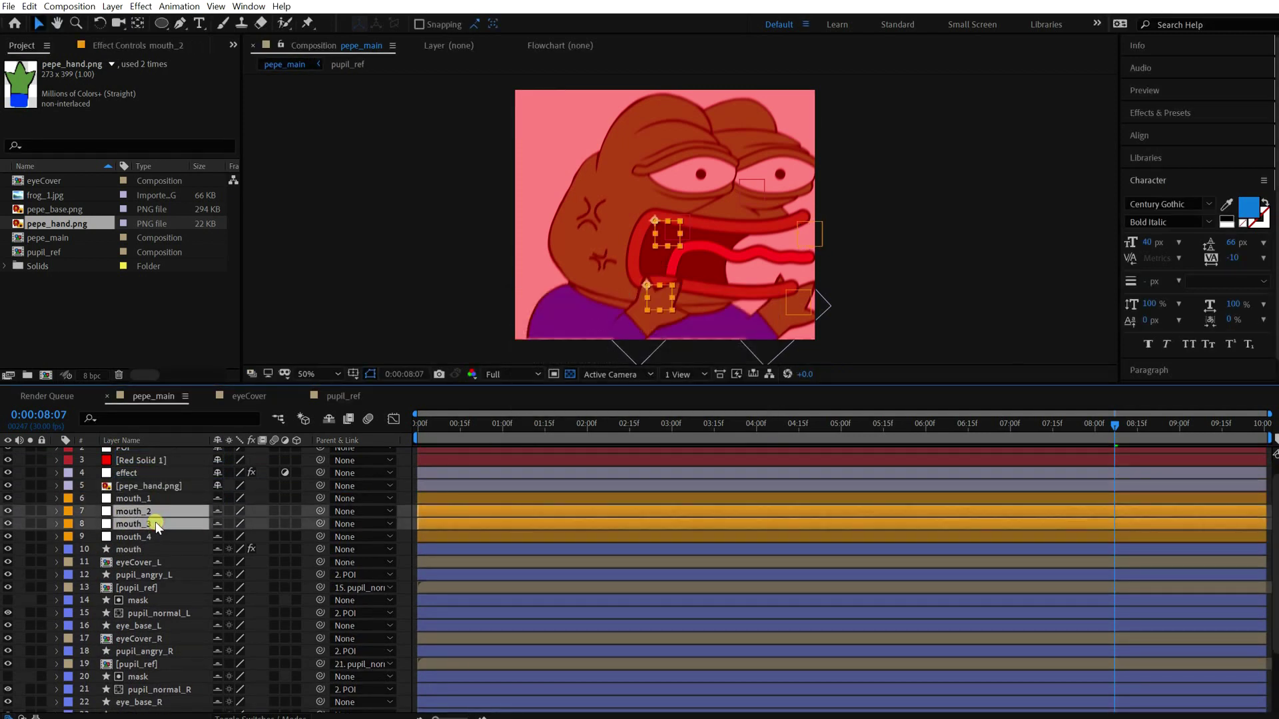
pyautogui.press('p')
pyautogui.click(473, 529)
pyautogui.click(83, 551)
pyautogui.click(83, 525)
pyautogui.moveTo(539, 558); pyautogui.dragTo(537, 563)
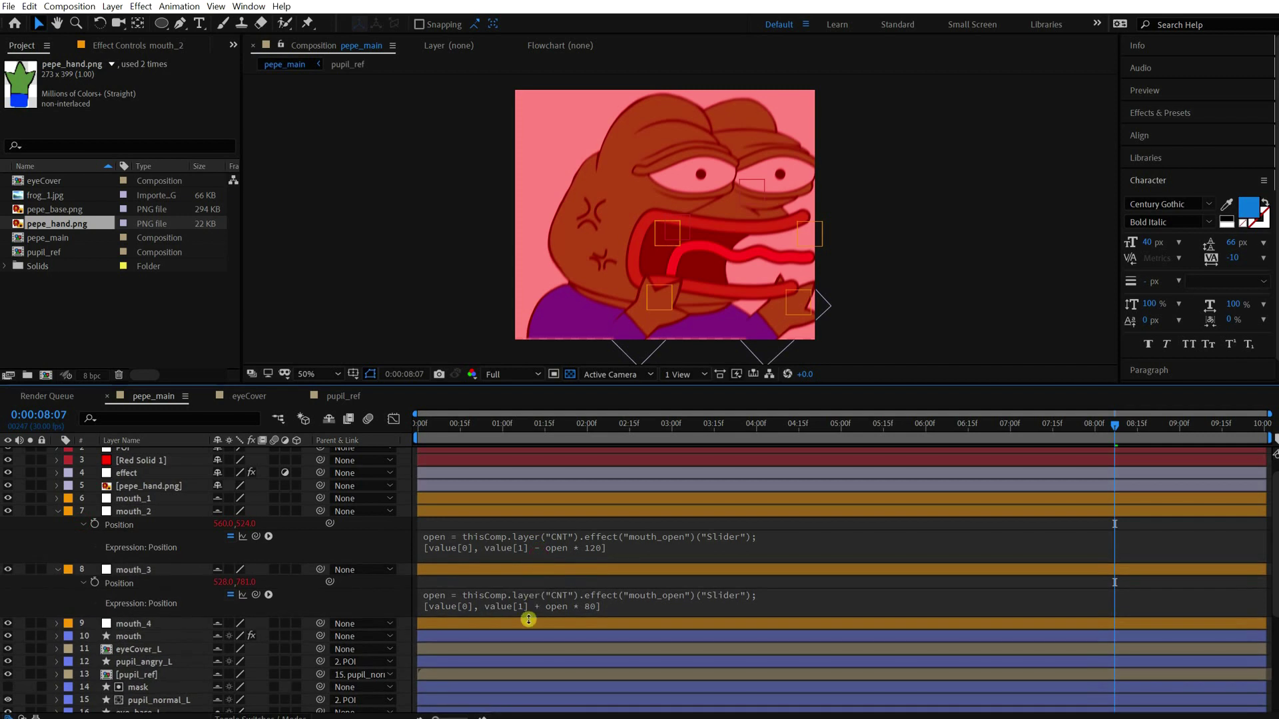
pyautogui.moveTo(528, 619); pyautogui.dragTo(528, 626)
# Step: Make the horizontal term of mouth_2's Position expression value[0] - open * 20, then raise the multiplier to 40
pyautogui.click(482, 550)
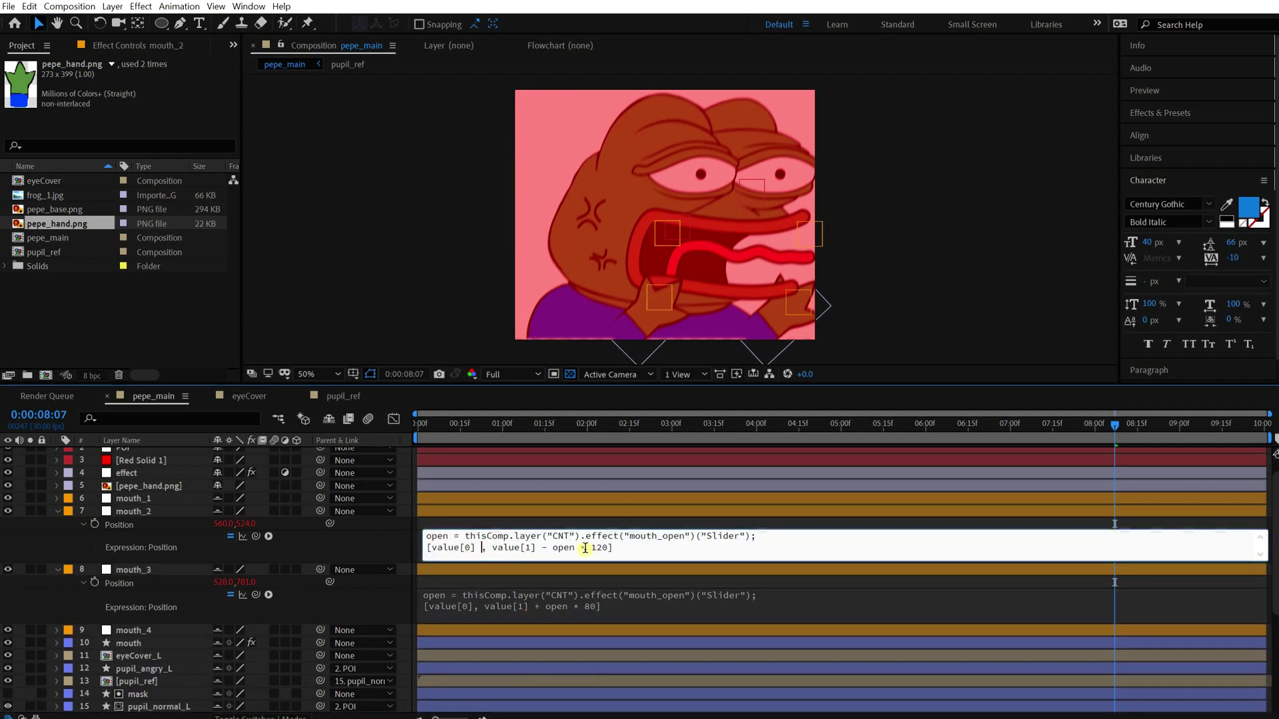
pyautogui.press('KP_Enter')
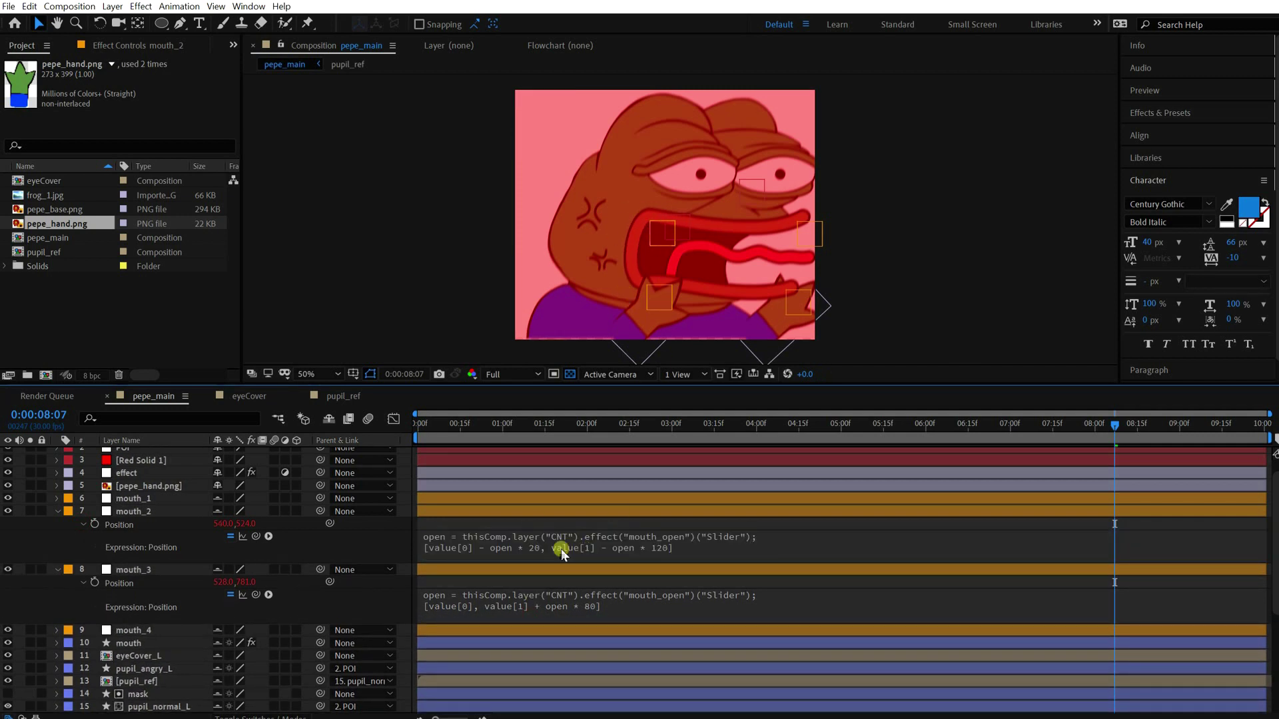
pyautogui.click(536, 548)
pyautogui.press('BackSpace')
pyautogui.write('4')
pyautogui.press('KP_Enter')
# Step: Make the horizontal term of mouth_3's Position expression value[0] - open * 60, then raise the multiplier to 80
pyautogui.click(545, 607)
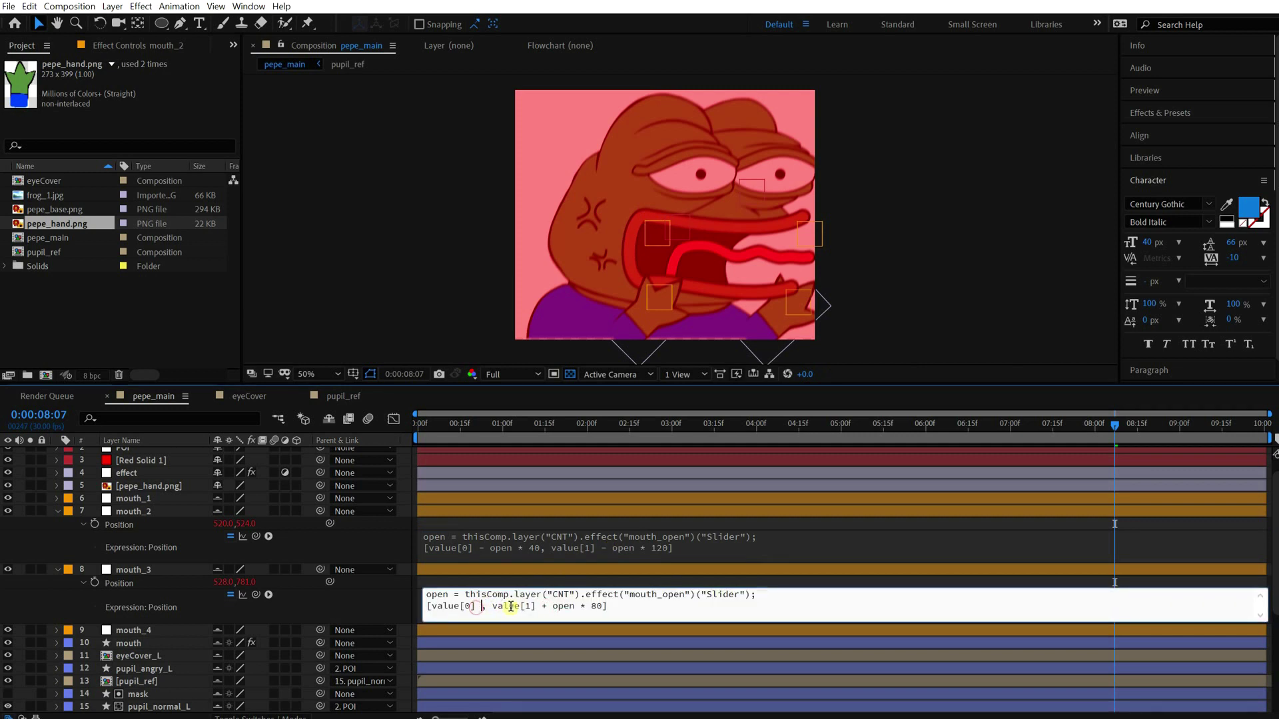
pyautogui.press('KP_Enter')
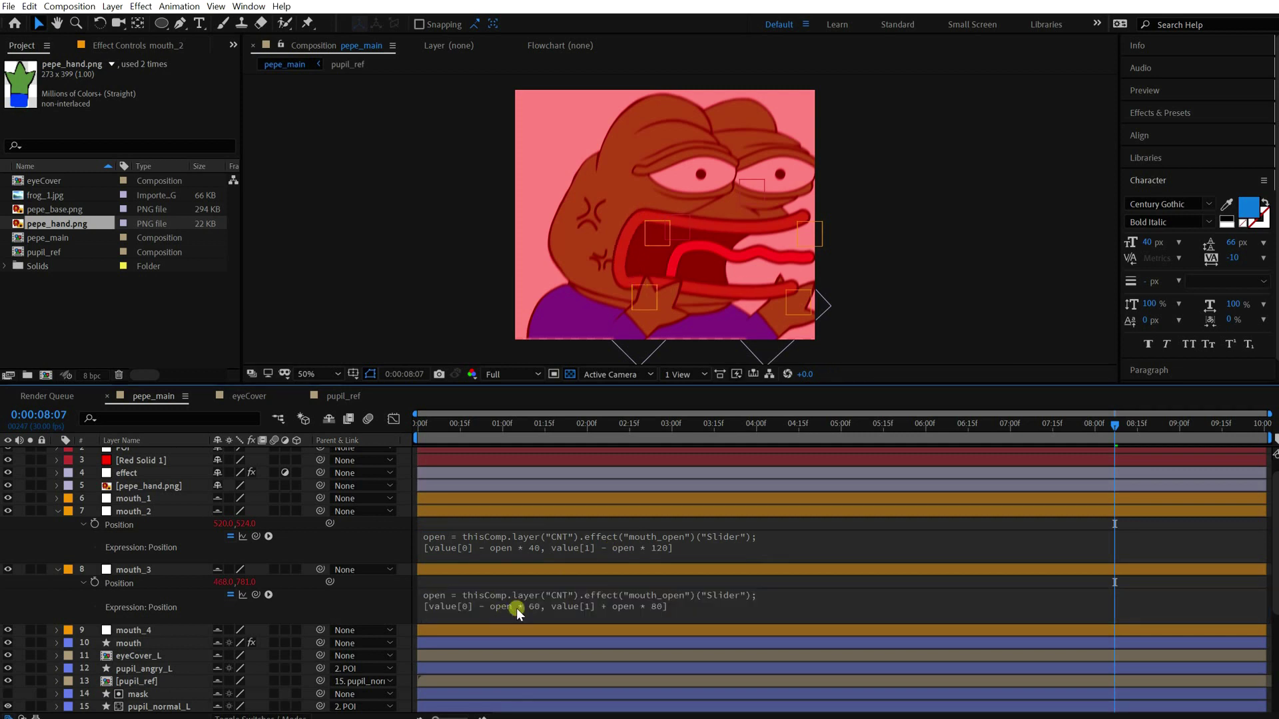
pyautogui.doubleClick(535, 606)
pyautogui.write('80')
pyautogui.press('KP_Enter')
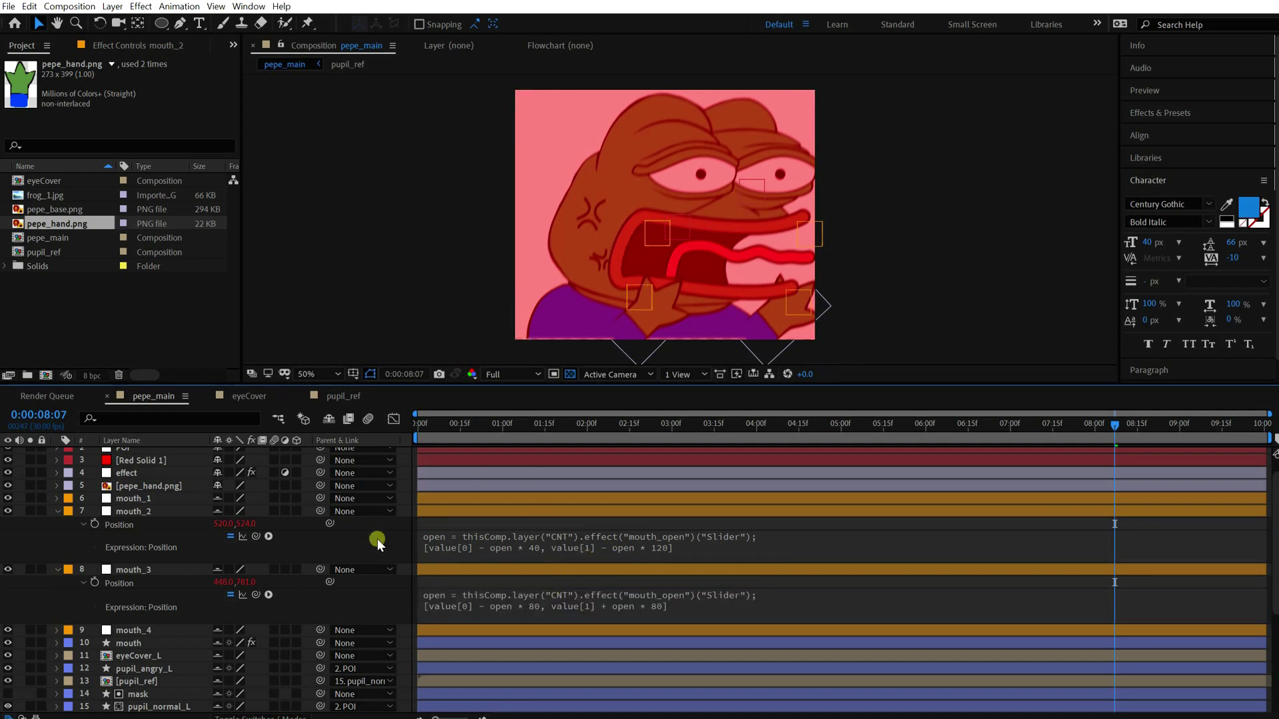
# Step: Raise the horizontal open multiplier in mouth_3's Position expression to 100
pyautogui.click(517, 608)
pyautogui.click(536, 607)
pyautogui.press('BackSpace')
pyautogui.write('10')
pyautogui.press('KP_Enter')
# Step: Raise the horizontal open multiplier in mouth_2's Position expression to 60 and collapse the mouth_2 and mouth_3 properties
pyautogui.click(537, 546)
pyautogui.press('BackSpace')
pyautogui.write('6')
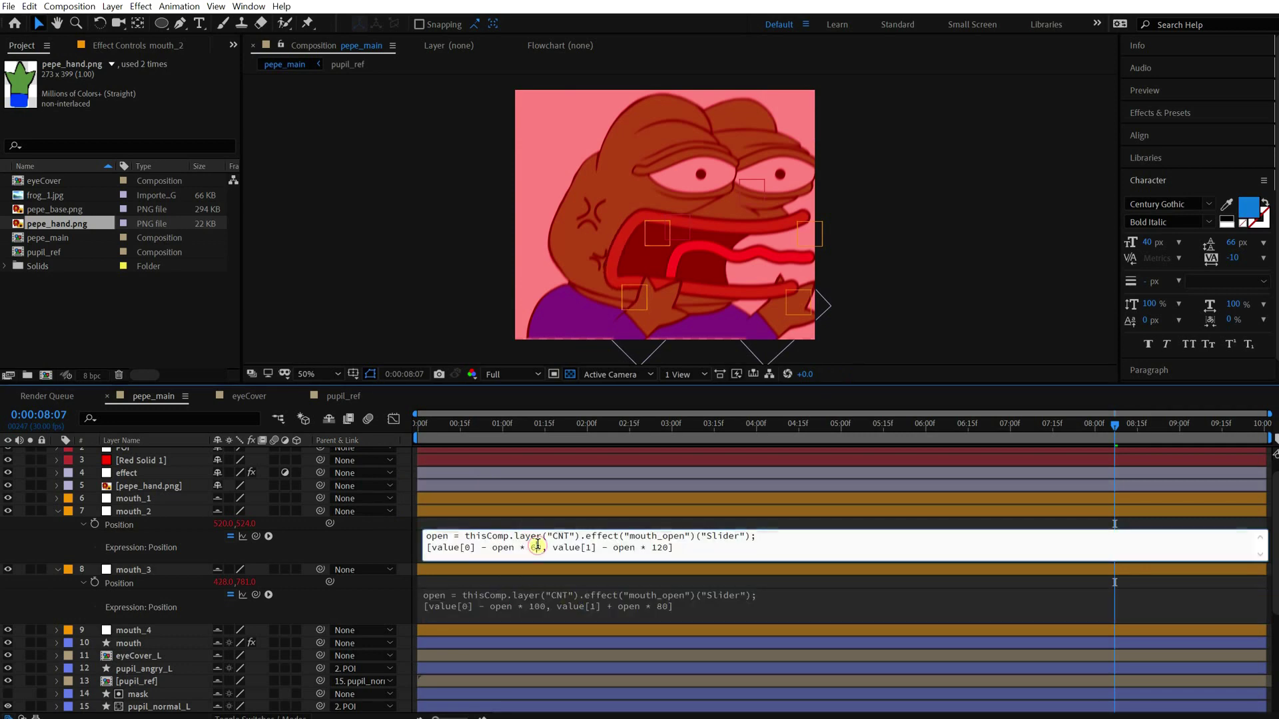
pyautogui.press('KP_Enter')
pyautogui.click(175, 511)
pyautogui.keyDown('shift'); pyautogui.click(162, 570); pyautogui.keyUp('shift')
pyautogui.press('u')
# Step: Shift the lower anger mark, Shape 4 in the angry layer, slightly left away from the mouth corner and collapse the layer
pyautogui.scroll(-3, 162, 600)
pyautogui.click(142, 630)
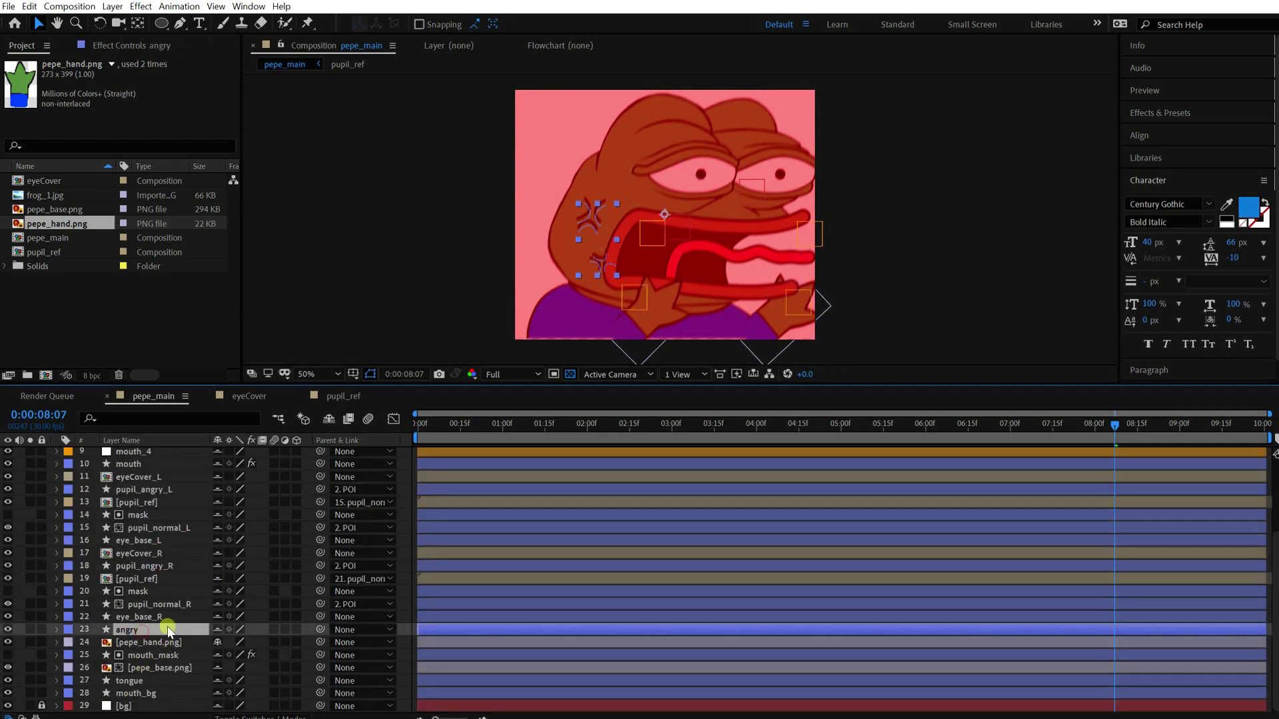
pyautogui.press('u')
pyautogui.click(149, 592)
pyautogui.click(203, 580)
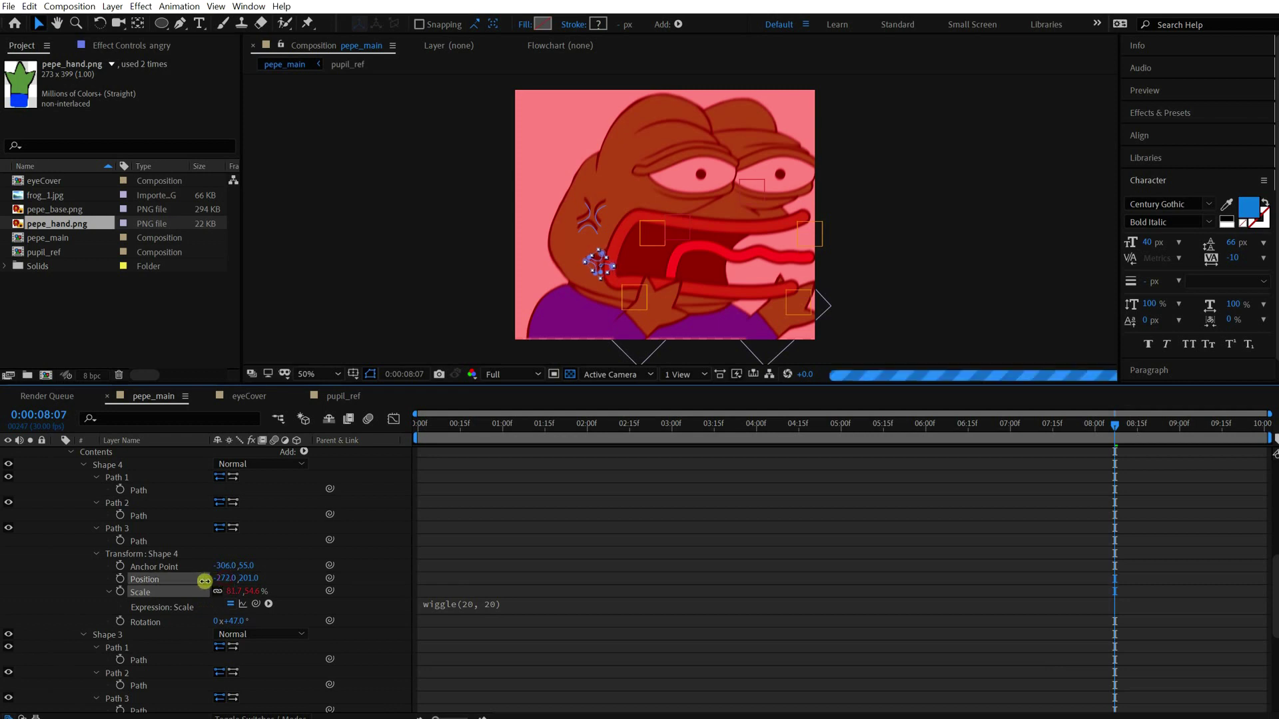
pyautogui.click(633, 604)
pyautogui.press('u')
# Step: Hide the shy layers and mark both hand layers as shy as well
pyautogui.scroll(3, 633, 547)
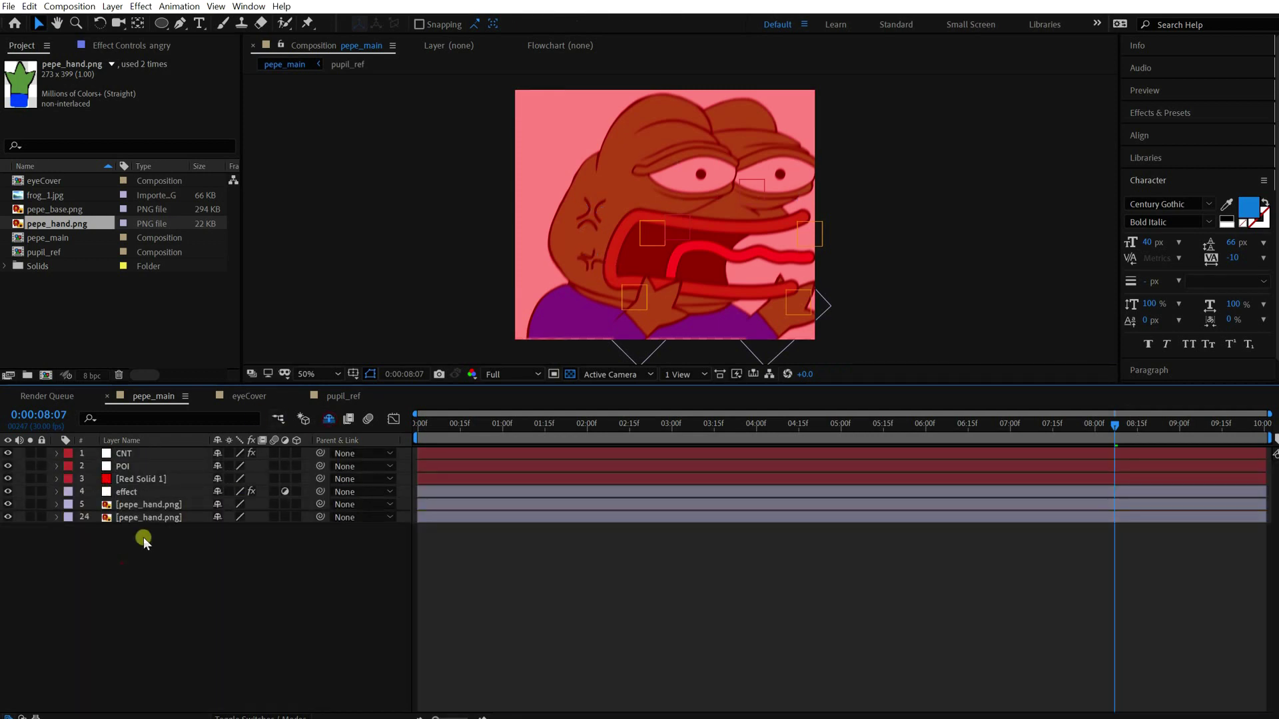
pyautogui.click(218, 506)
pyautogui.click(217, 505)
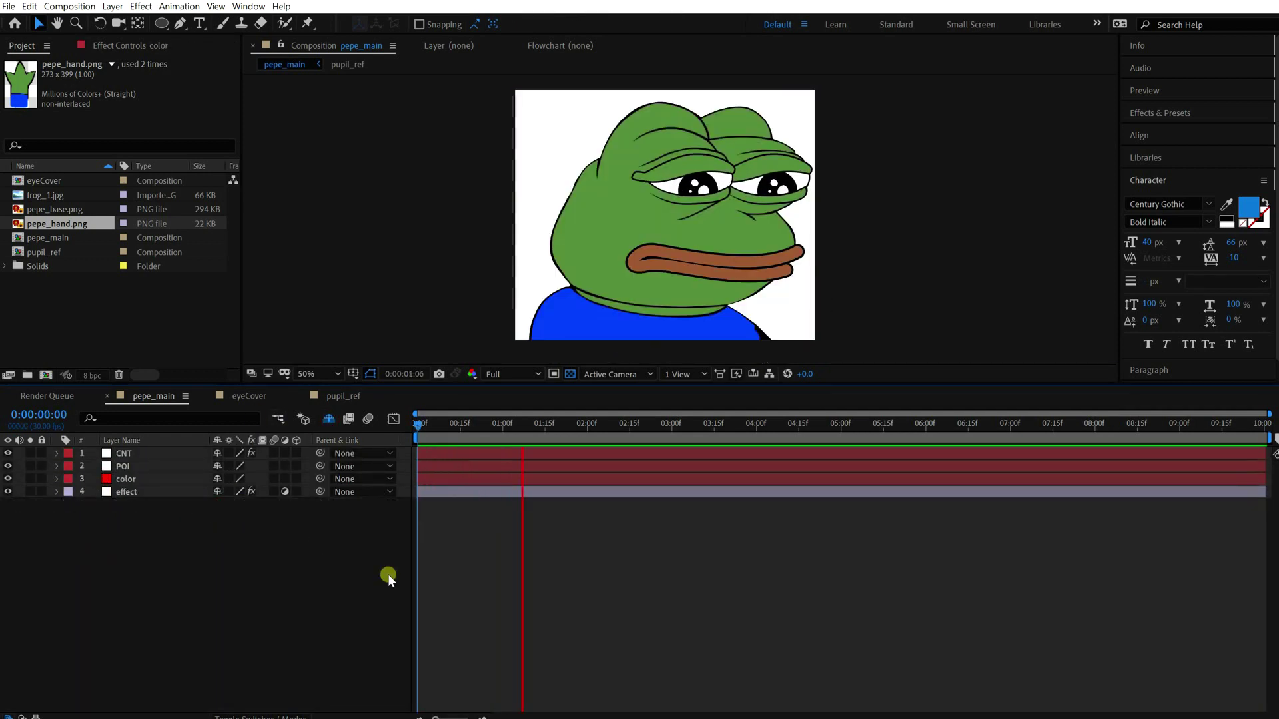